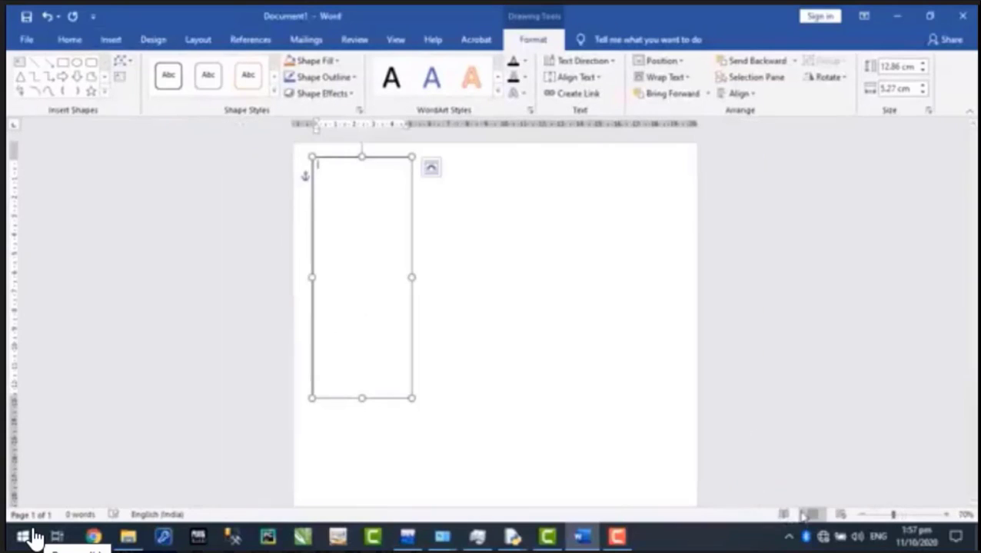
Resize the left text box to 25.87 cm tall and 5.81 cm wide, then open the Shapes gallery.
left_click(863, 515)
left_click(863, 515)
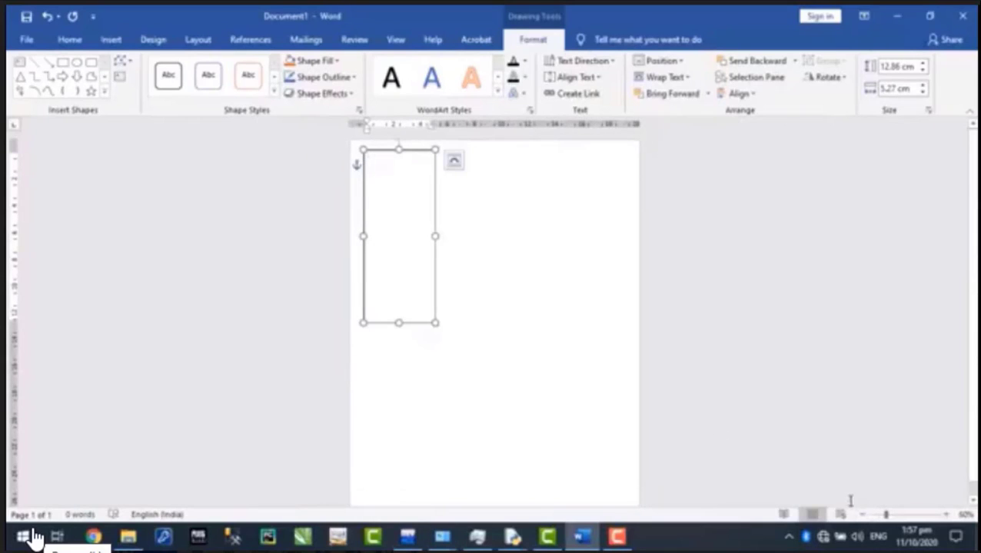
left_click(863, 515)
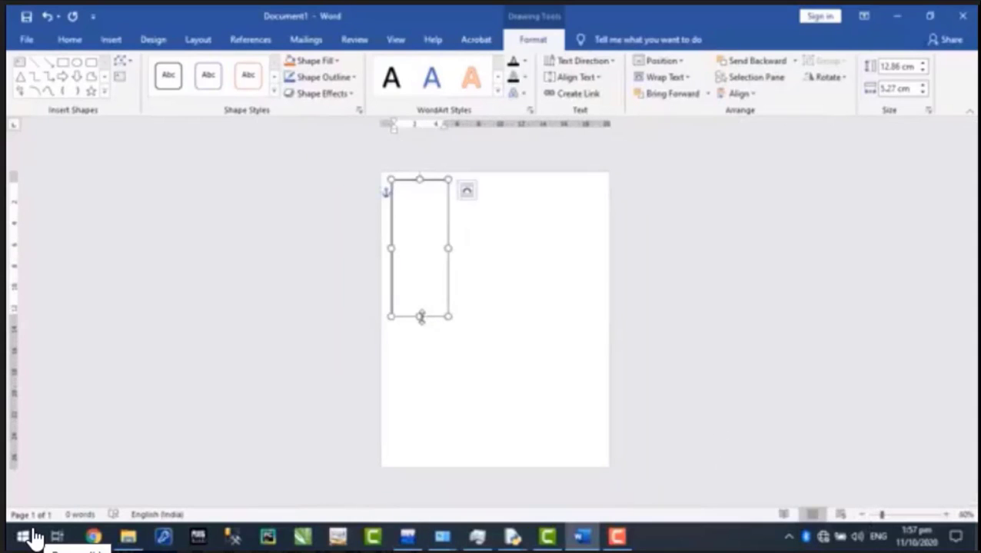
left_click_drag(421, 317, 423, 454)
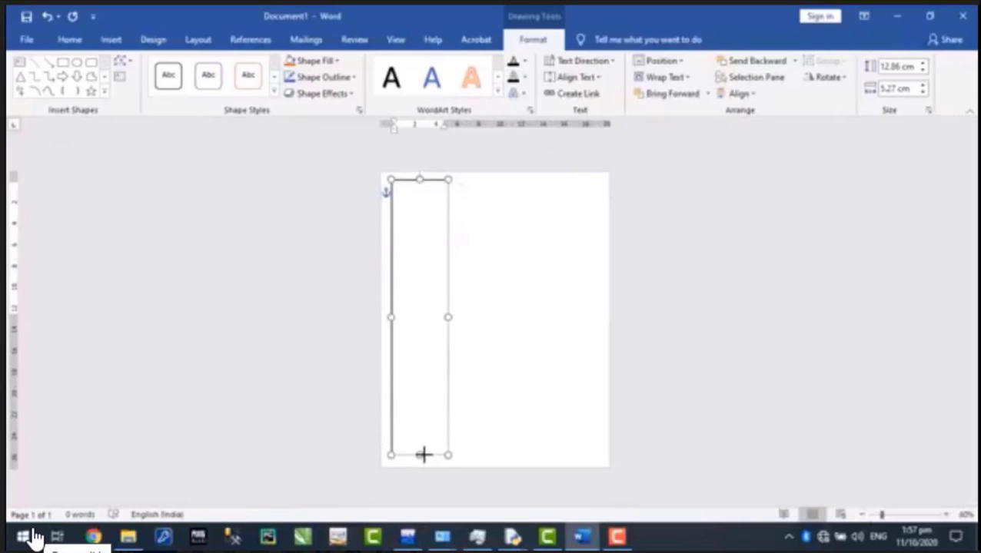
left_click_drag(449, 318, 453, 317)
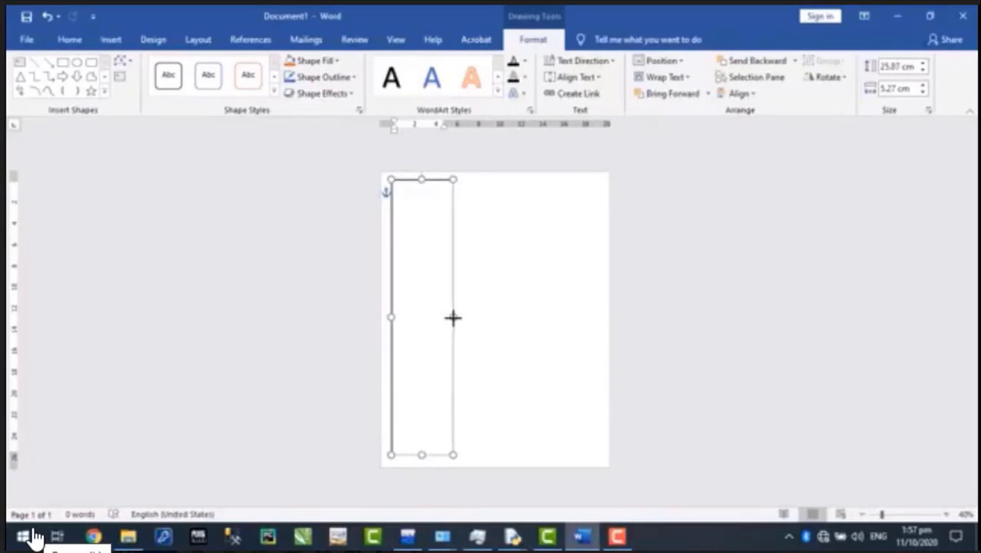
left_click(111, 39)
left_click(195, 61)
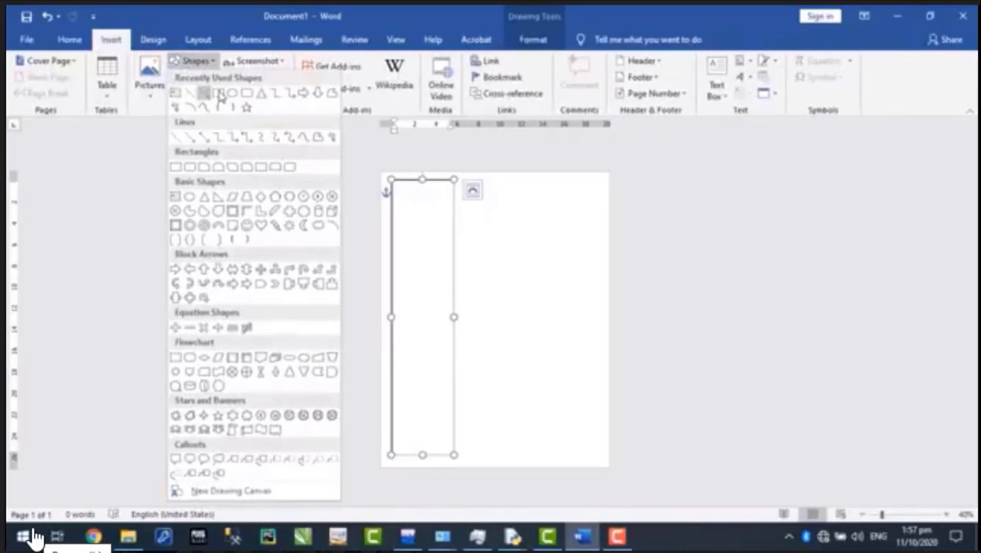
Draw a 2.74 × 20.99 cm rectangle across the top of the page, nudged slightly upward.
left_click(203, 91)
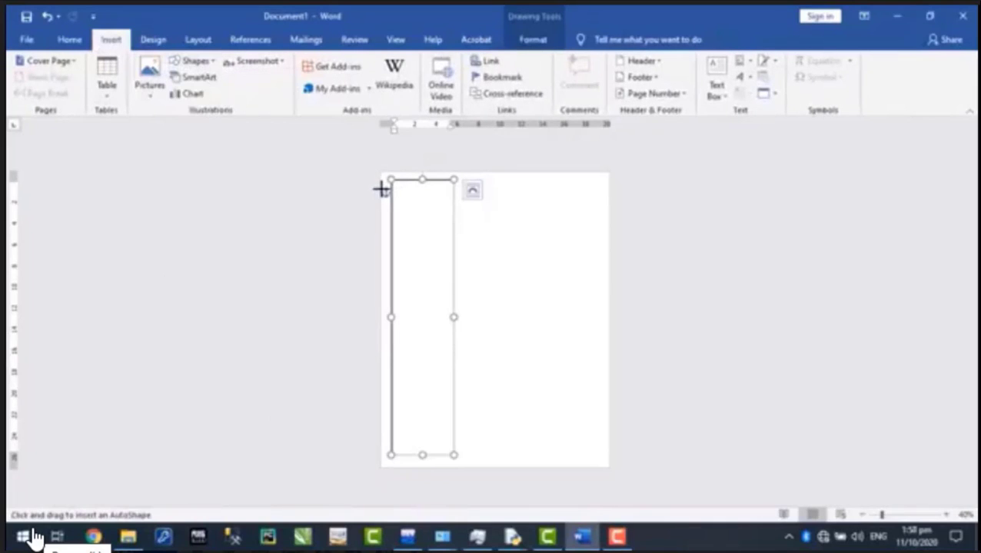
left_click_drag(382, 189, 606, 219)
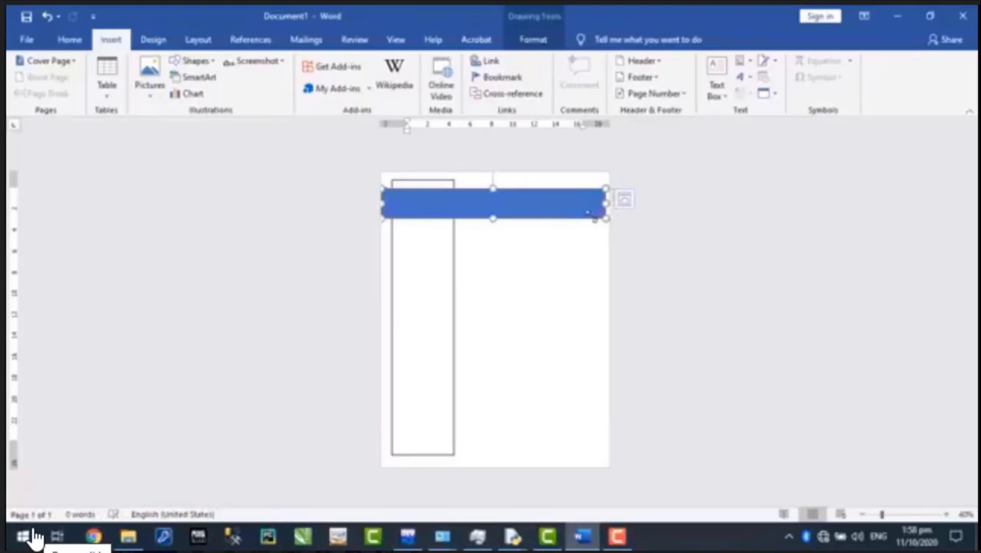
key("Up")
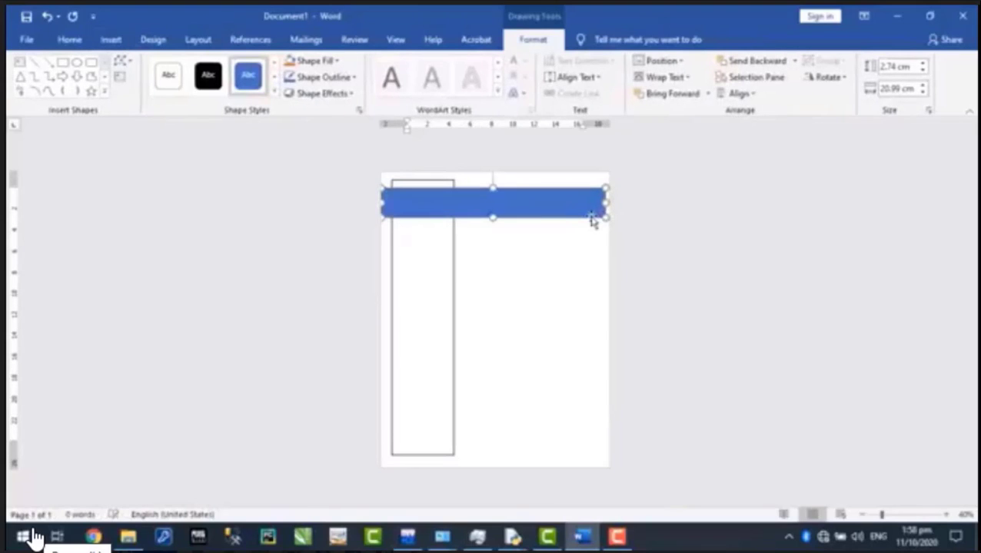
key("Up")
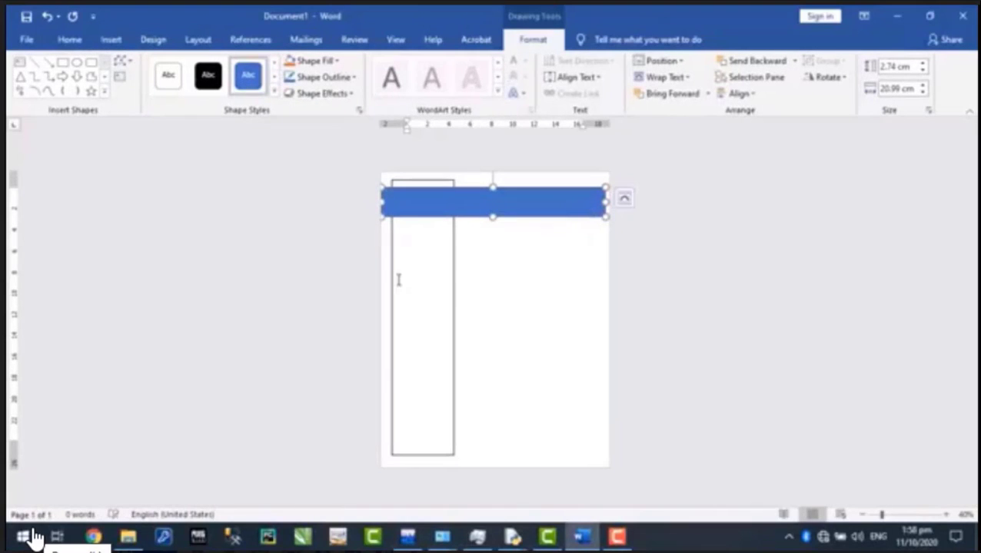
left_click(447, 240)
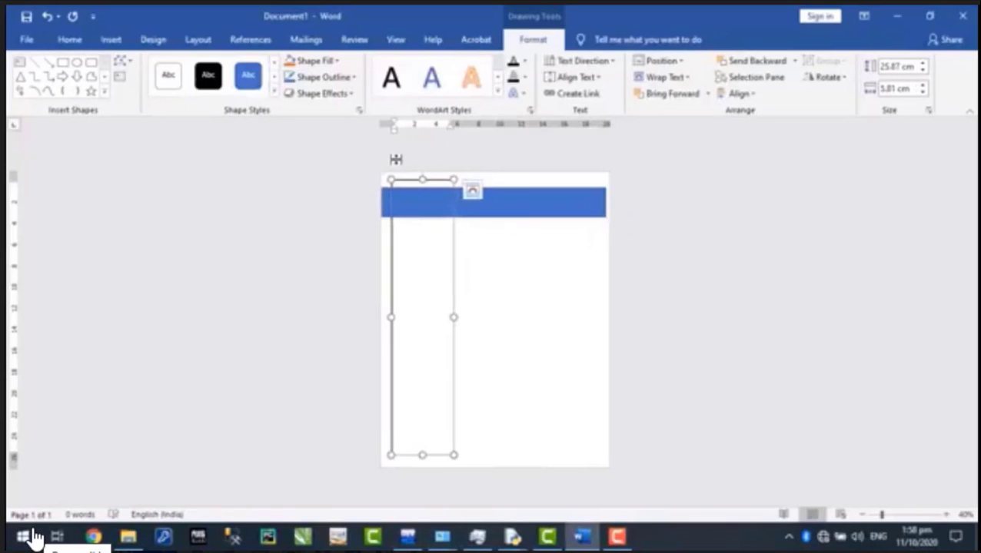
Bring the tall left box in front of the top bar.
right_click(453, 253)
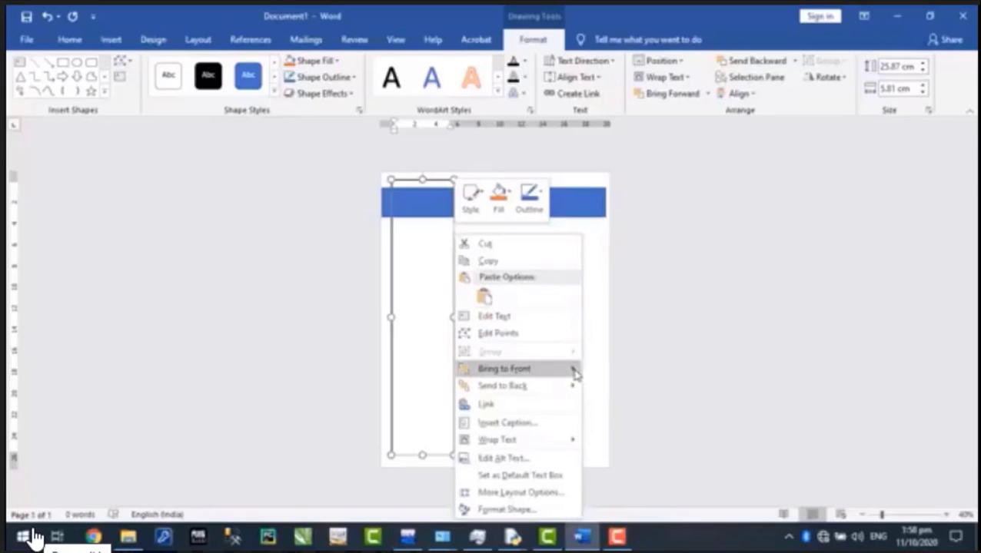
mouse_move(504, 369)
left_click(601, 374)
left_click(499, 304)
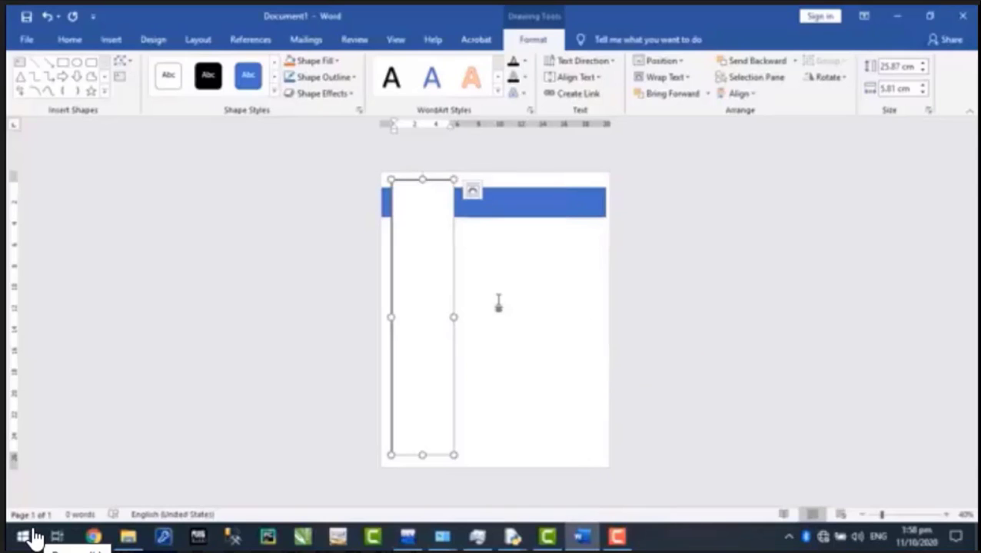
Fill the tall box with Blue, Accent 5, Darker 50%.
left_click(454, 248)
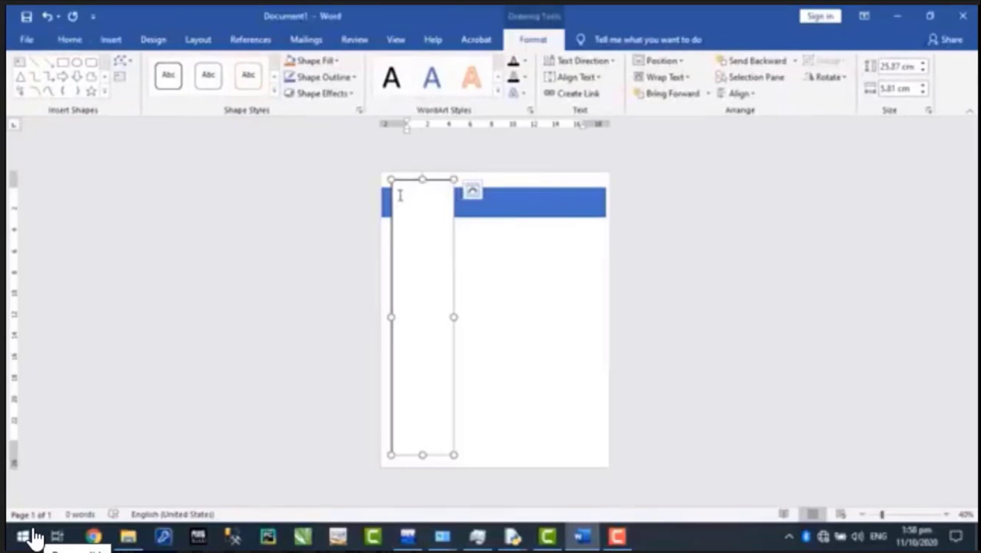
left_click(335, 61)
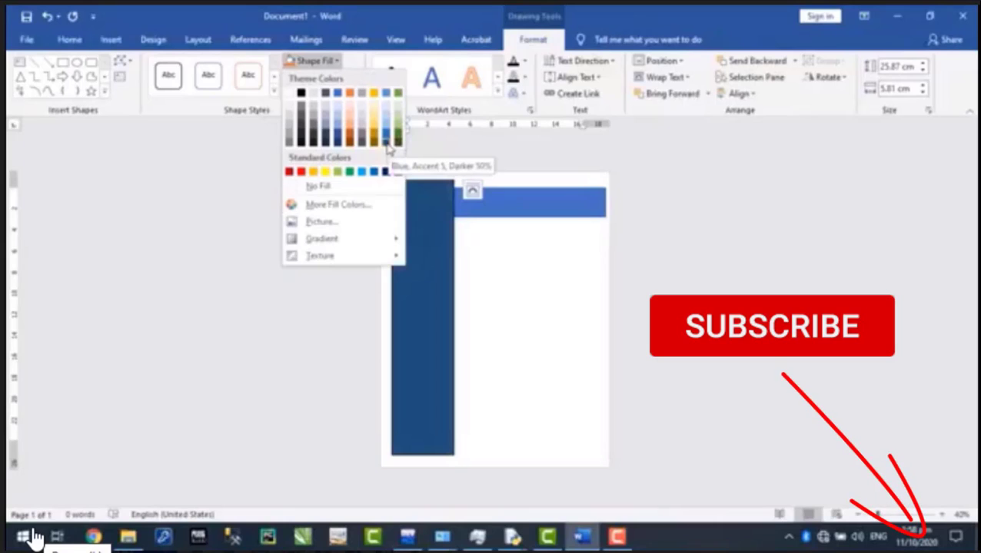
left_click(386, 143)
Fill the top bar with dark blue.
left_click(506, 206)
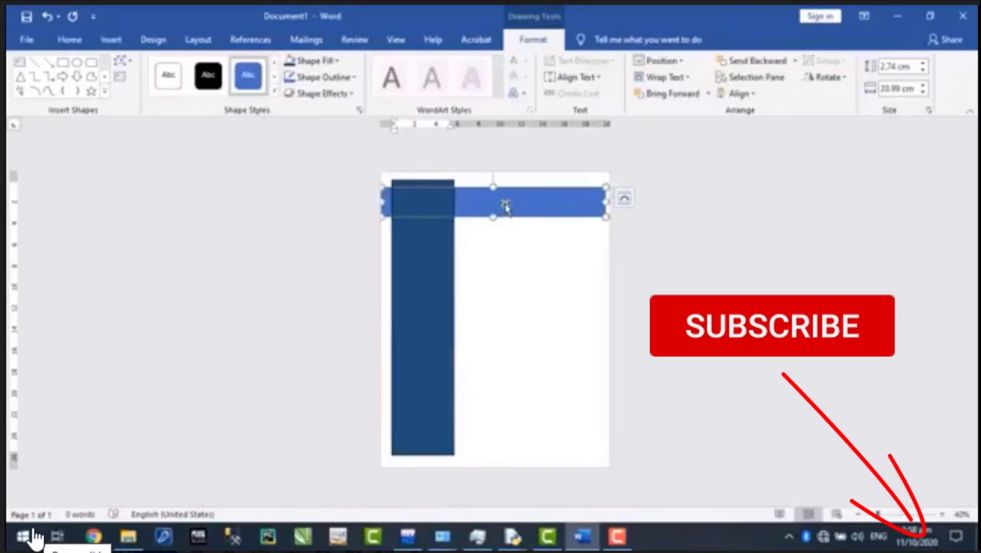
left_click(310, 65)
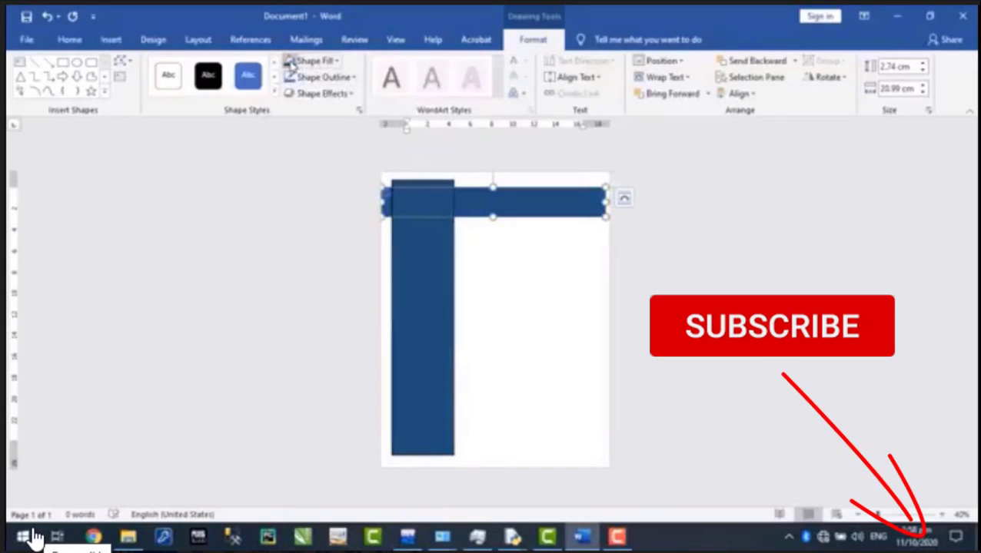
left_click(506, 278)
Remove the outline from the tall sidebar.
left_click(452, 289)
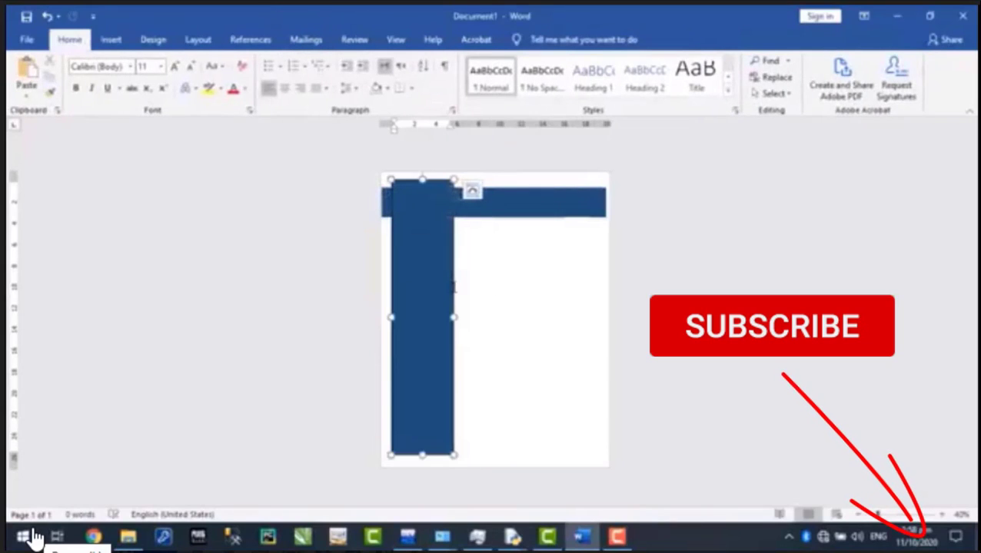
right_click(453, 289)
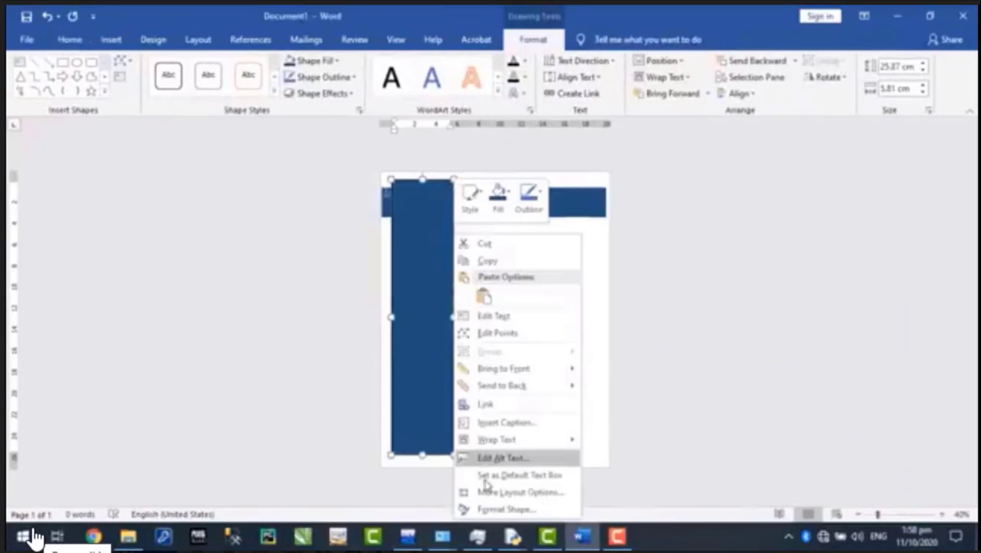
left_click(410, 258)
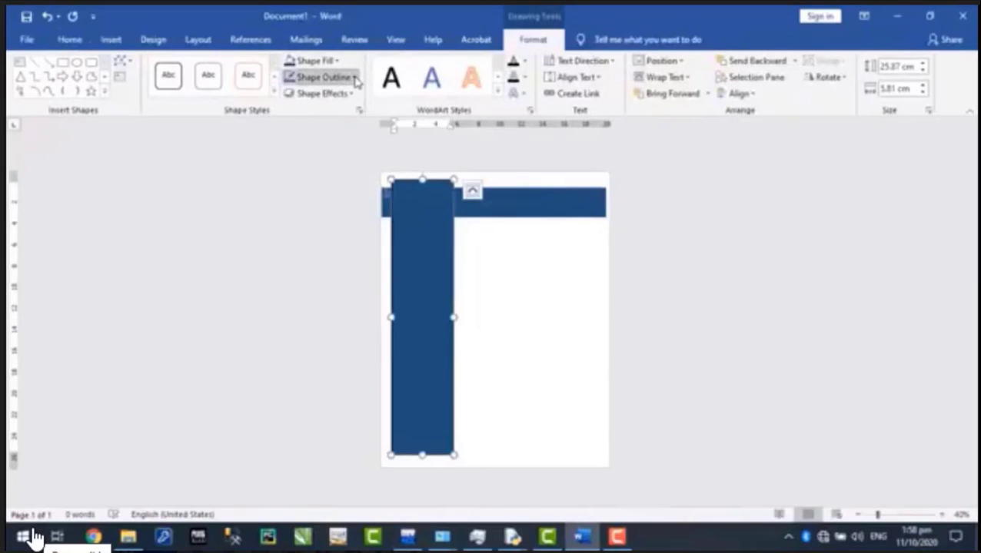
left_click(346, 76)
left_click(332, 203)
left_click(501, 265)
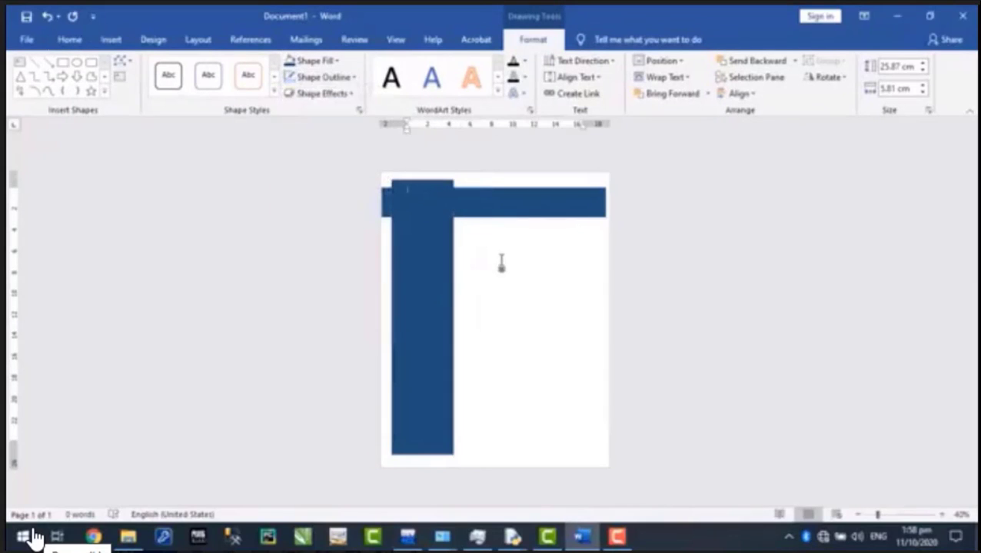
Make the top bar slightly taller, to 3.07 cm.
left_click(507, 217)
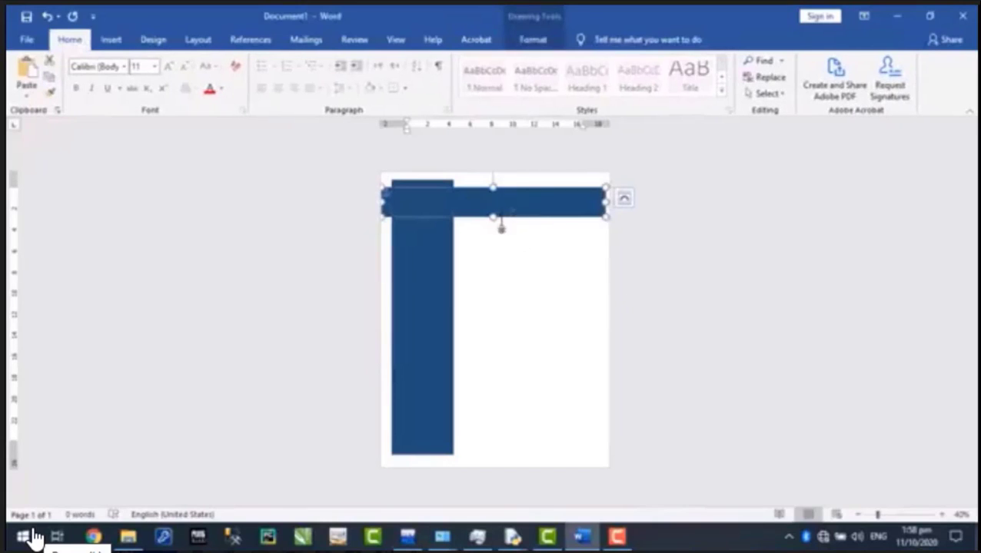
left_click_drag(494, 217, 494, 222)
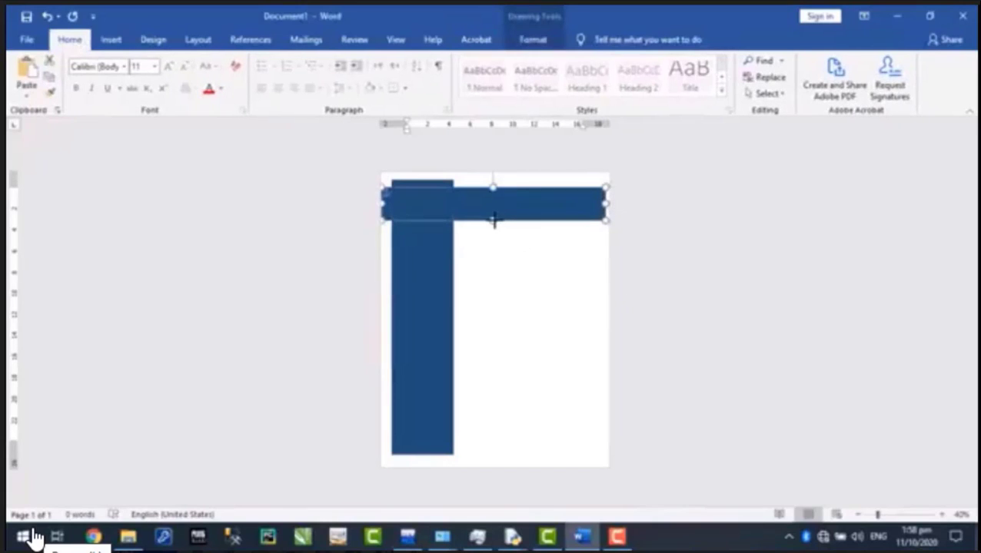
left_click(511, 273)
left_click(501, 219)
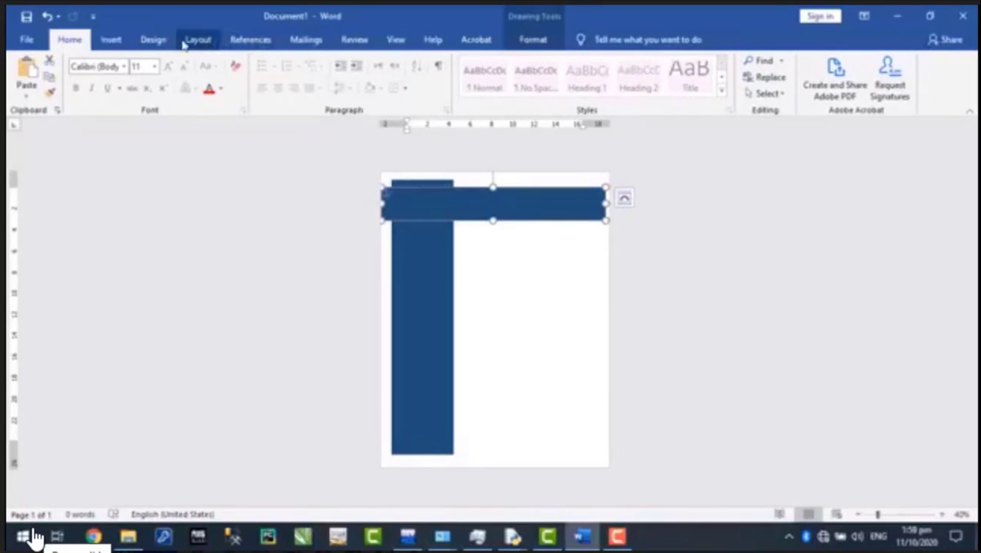
left_click(160, 40)
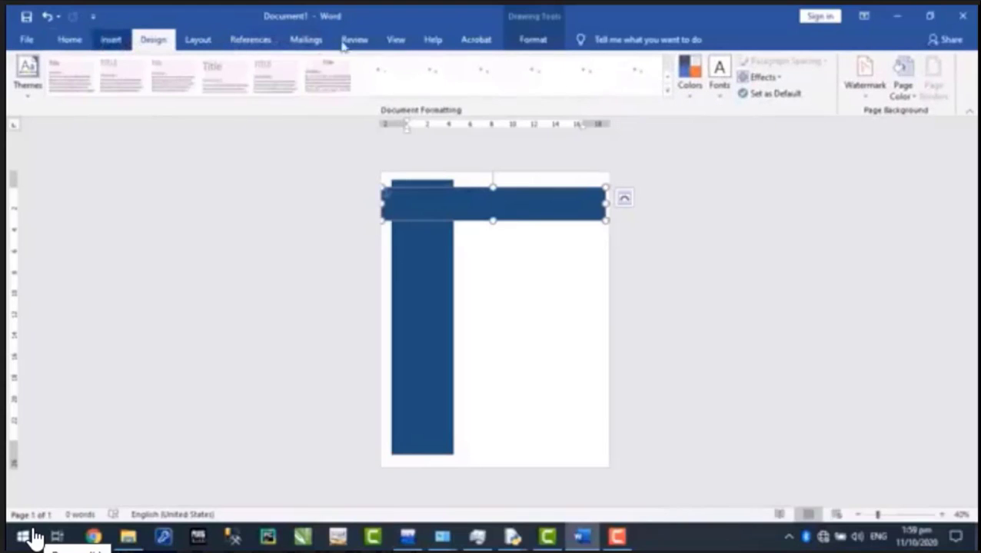
left_click(534, 39)
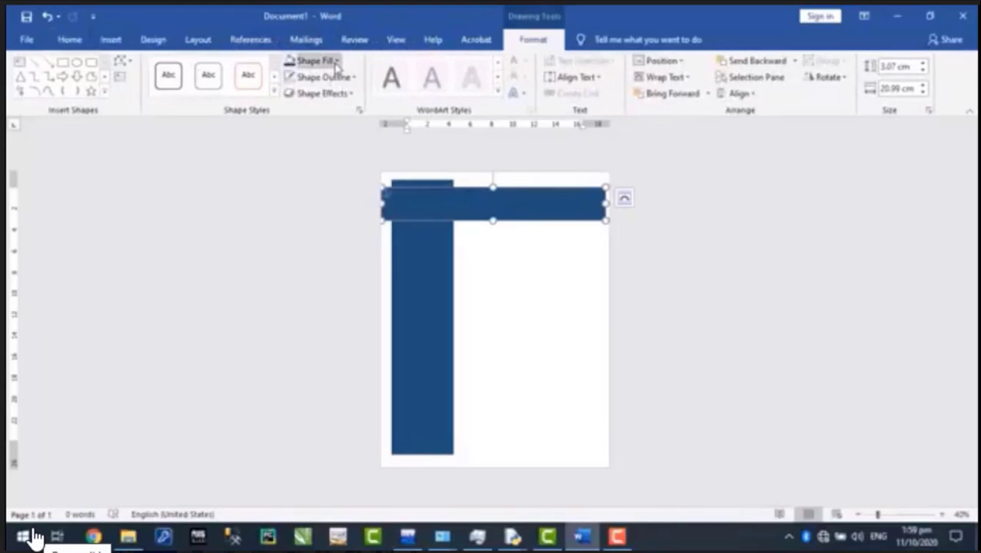
Give the top bar a brighter blue fill and no outline.
left_click(315, 61)
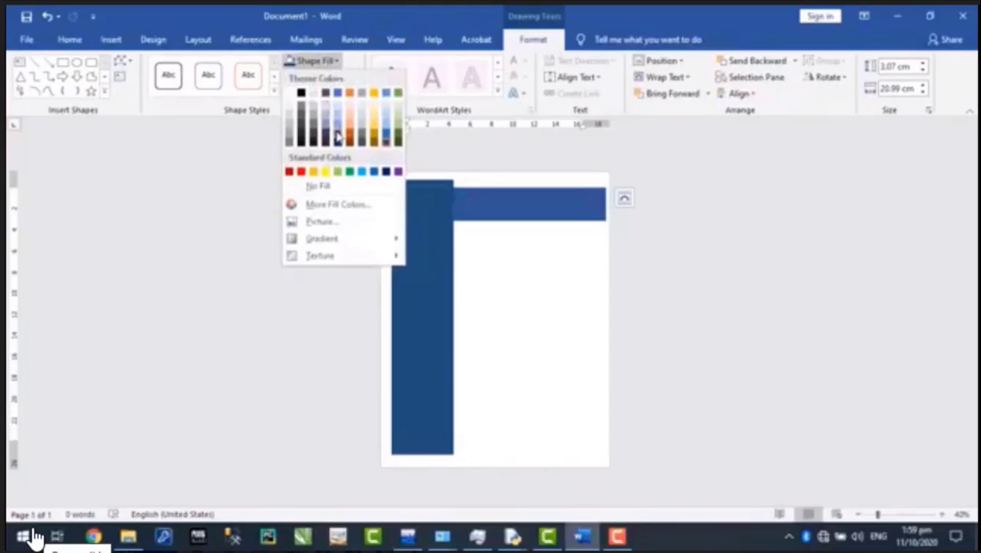
left_click(386, 137)
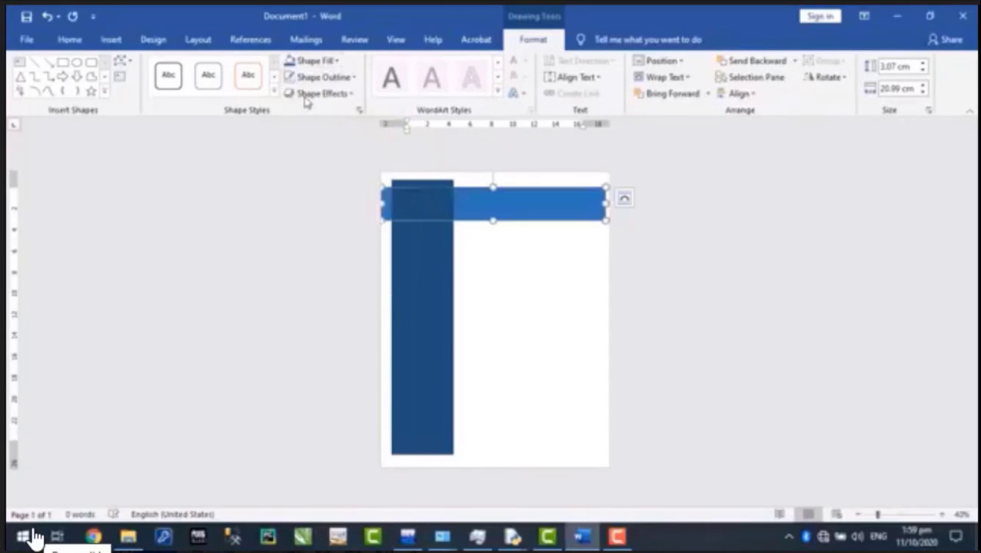
left_click(316, 77)
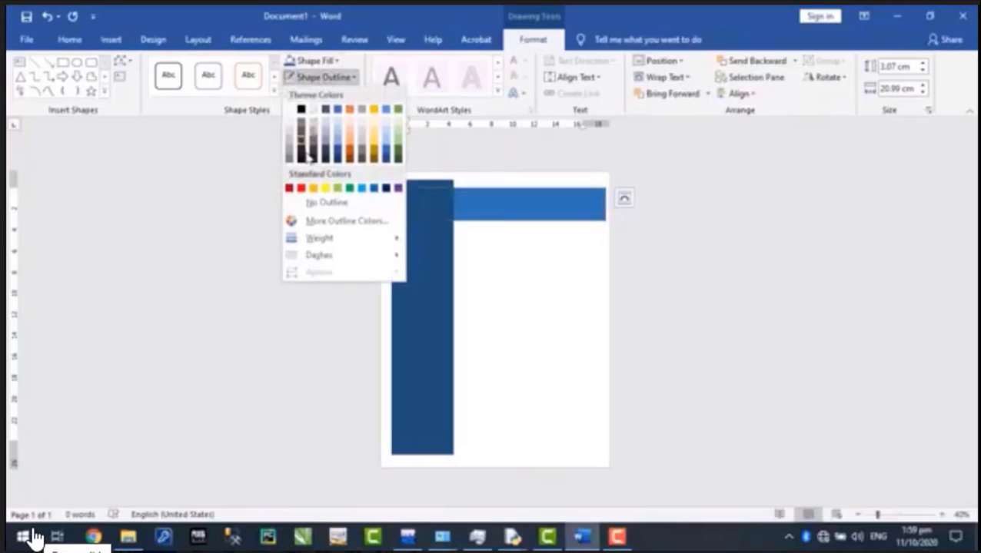
left_click(323, 202)
left_click(588, 294)
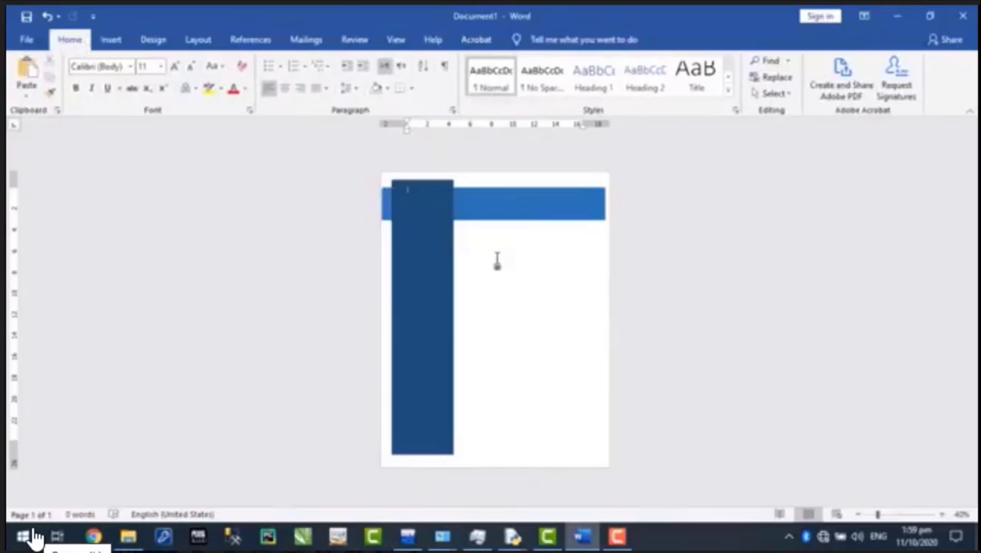
Extend the blue header bar to the page's right edge and zoom to about 80%.
left_click(492, 212)
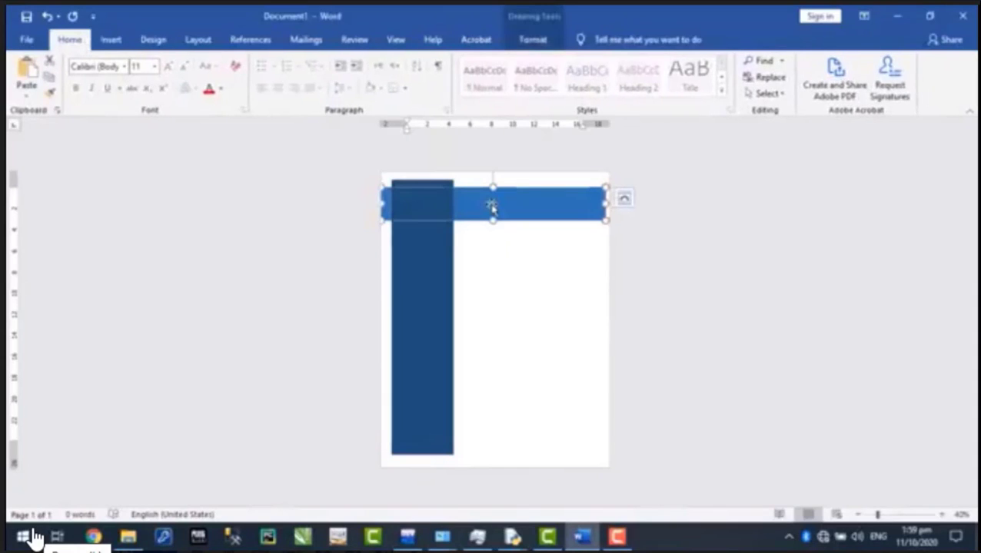
left_click(490, 246)
left_click(484, 214)
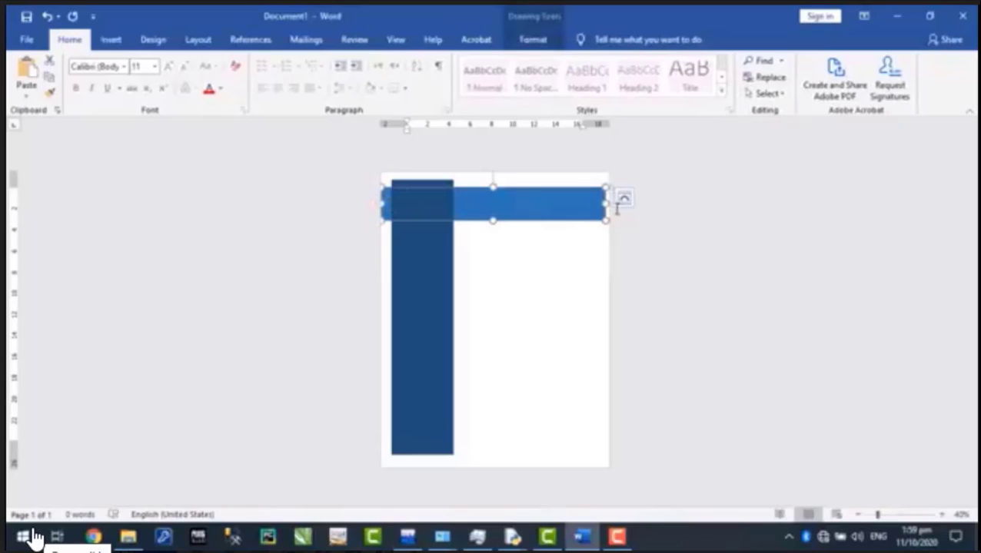
left_click_drag(606, 203, 611, 205)
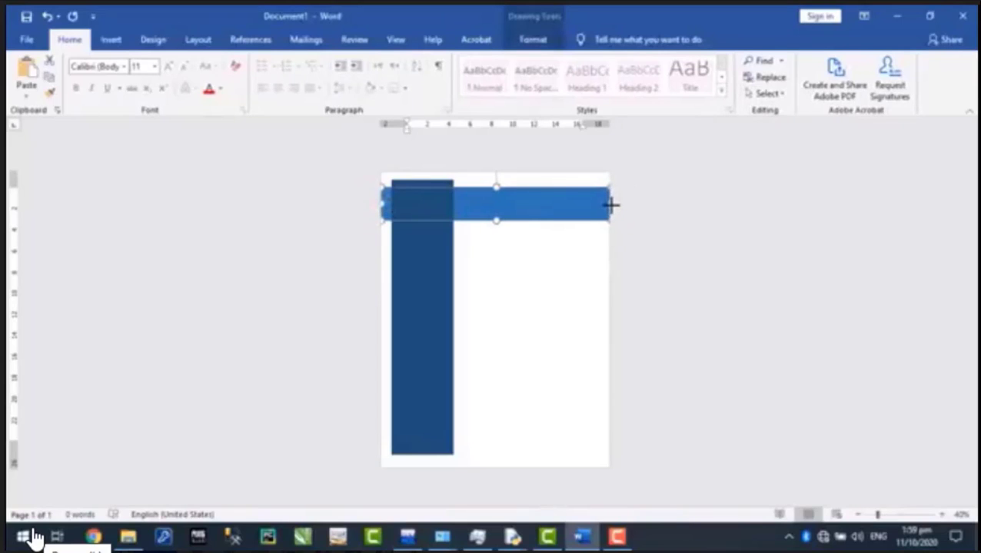
left_click(567, 250)
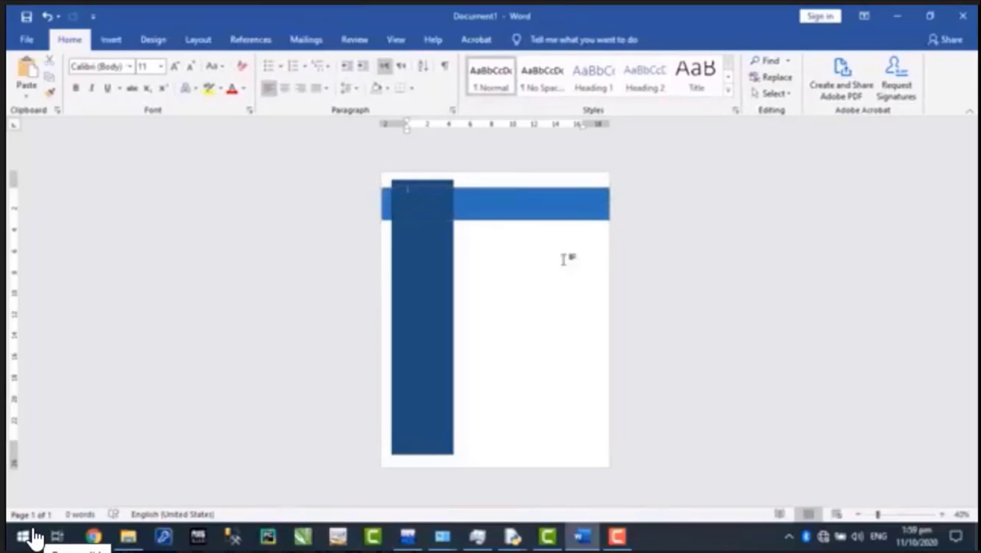
left_click(529, 214)
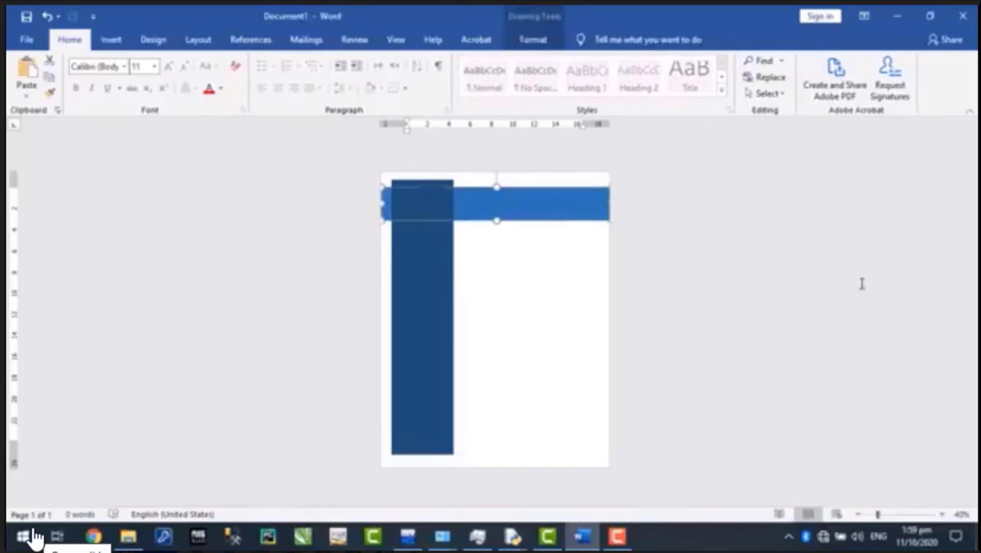
left_click(942, 515)
left_click(942, 515)
left_click(942, 515)
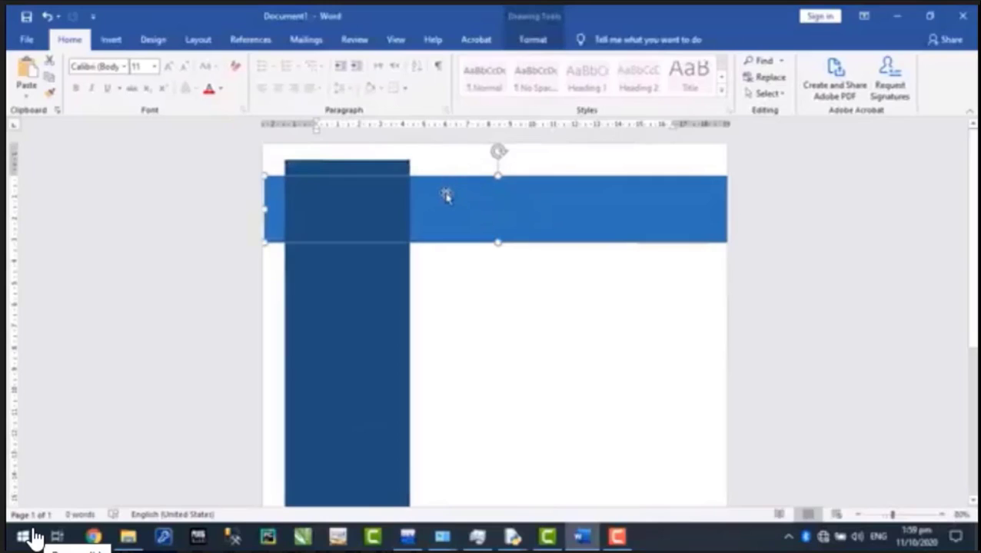
Move the blue header bar up and extend the dark sidebar's top to the page top.
left_click_drag(446, 196, 446, 182)
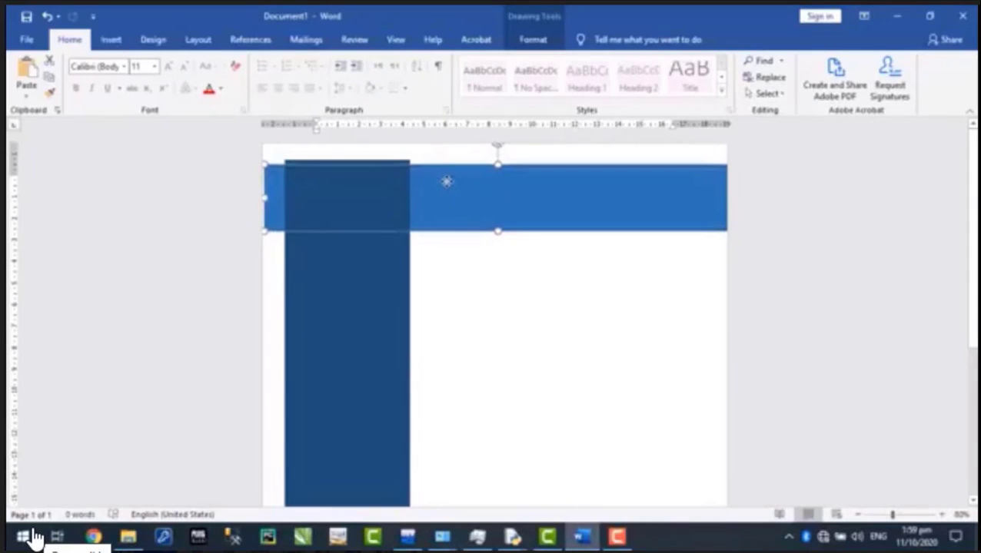
left_click(343, 167)
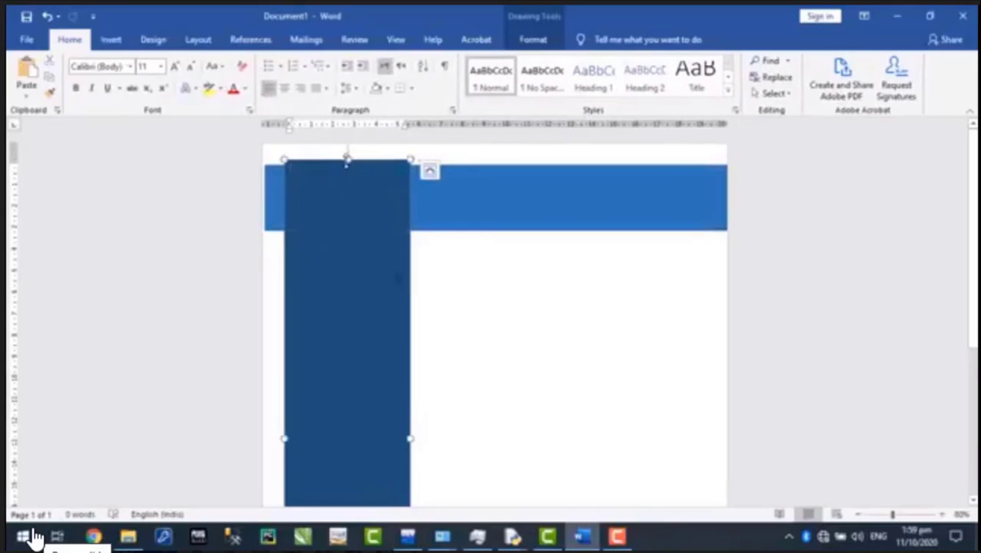
left_click_drag(344, 163, 347, 148)
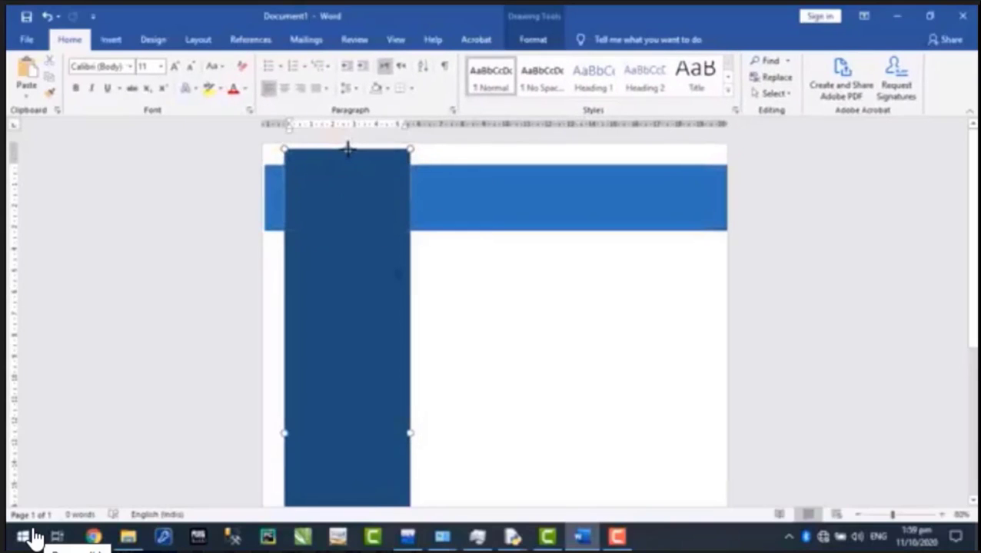
Open the WordArt style gallery from the Insert ribbon.
left_click(634, 206)
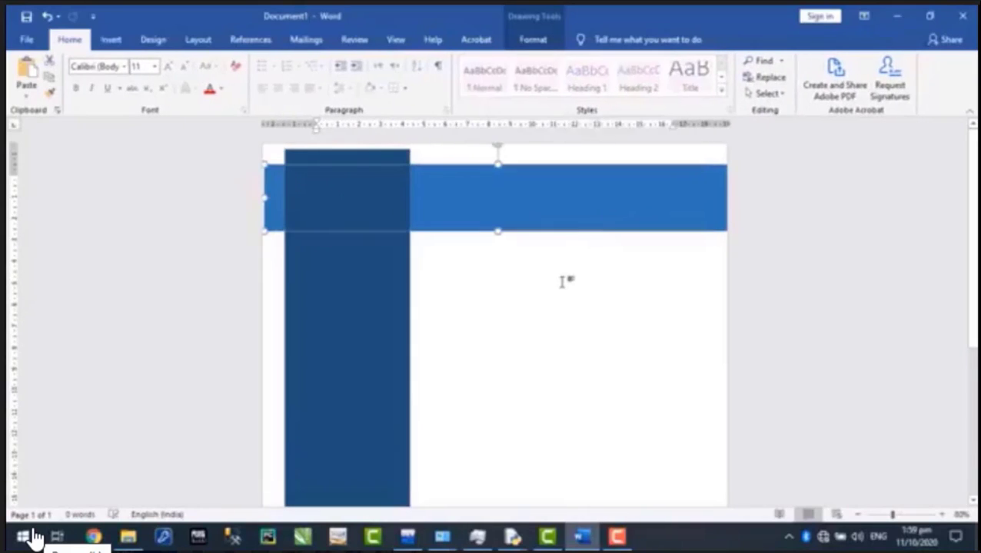
left_click(112, 40)
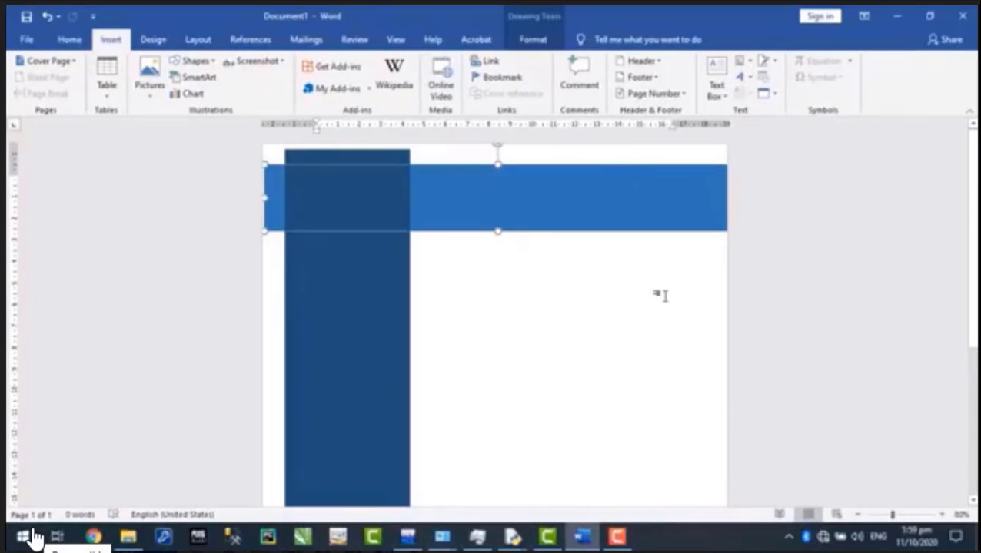
left_click(741, 77)
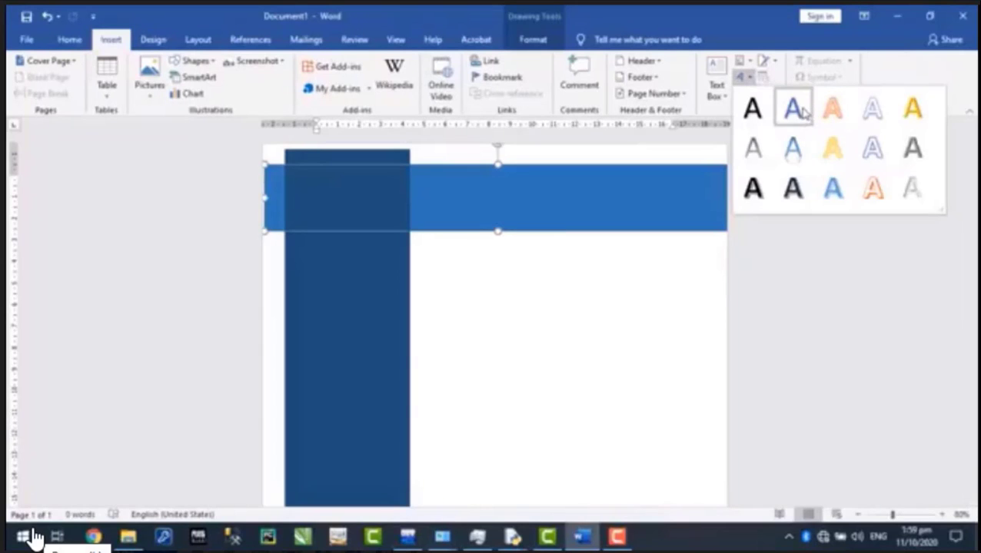
Insert a WordArt box with the resume owner's full name and drag it into the blue banner.
left_click(872, 107)
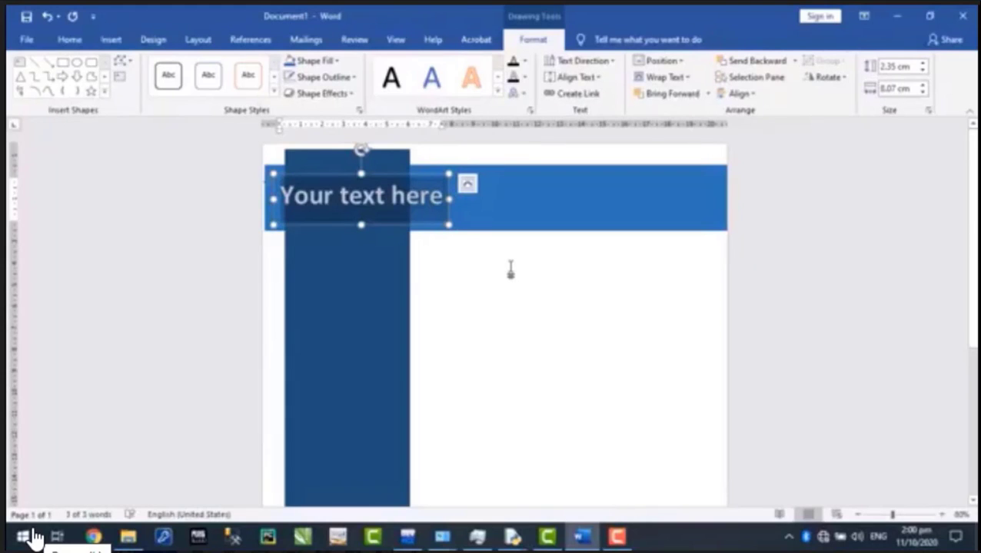
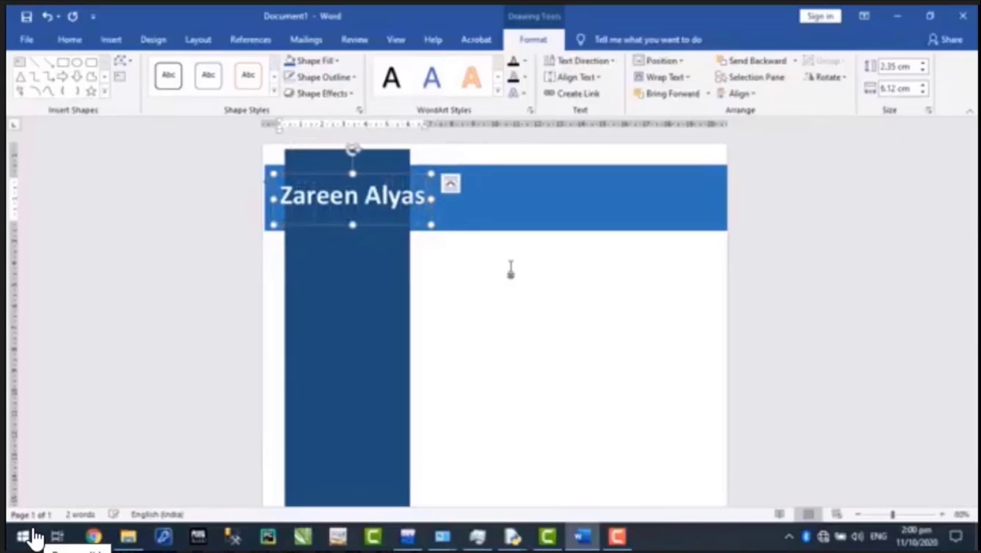
mouse_move(405, 229)
left_mouse_down()
mouse_move(592, 217)
mouse_move(543, 205)
left_mouse_up()
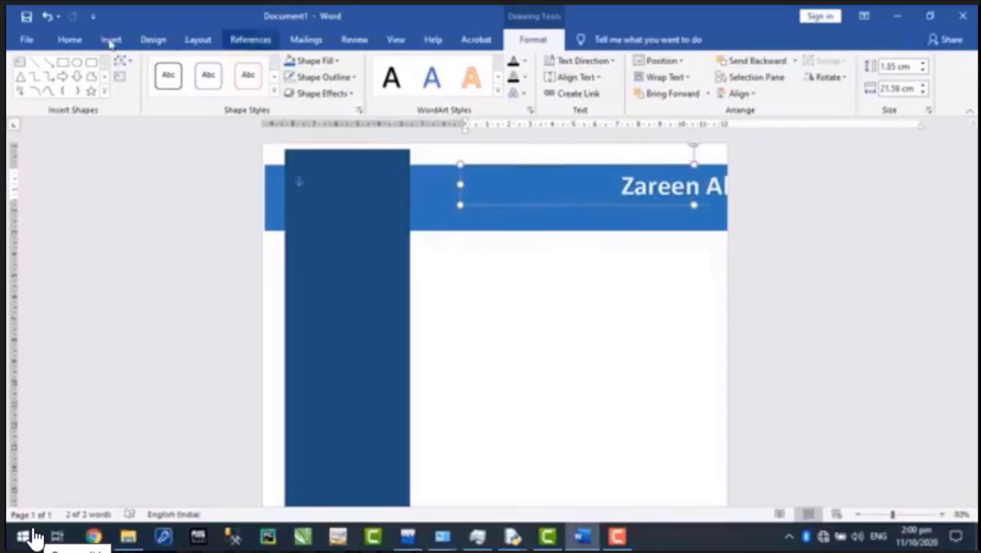
Clear the name's WordArt formatting and shift and narrow its text box beside the sidebar.
left_click(69, 39)
left_click(240, 68)
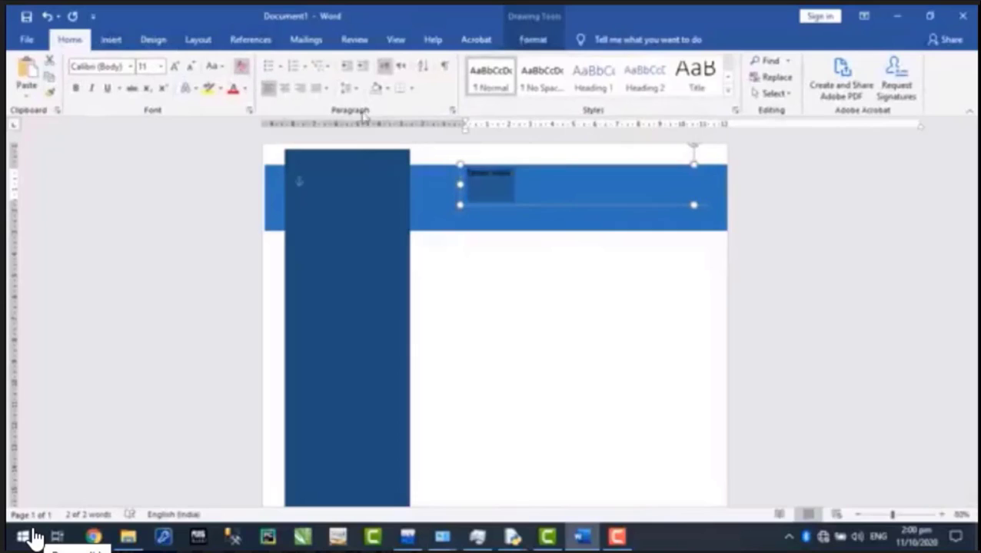
left_click_drag(514, 204, 458, 201)
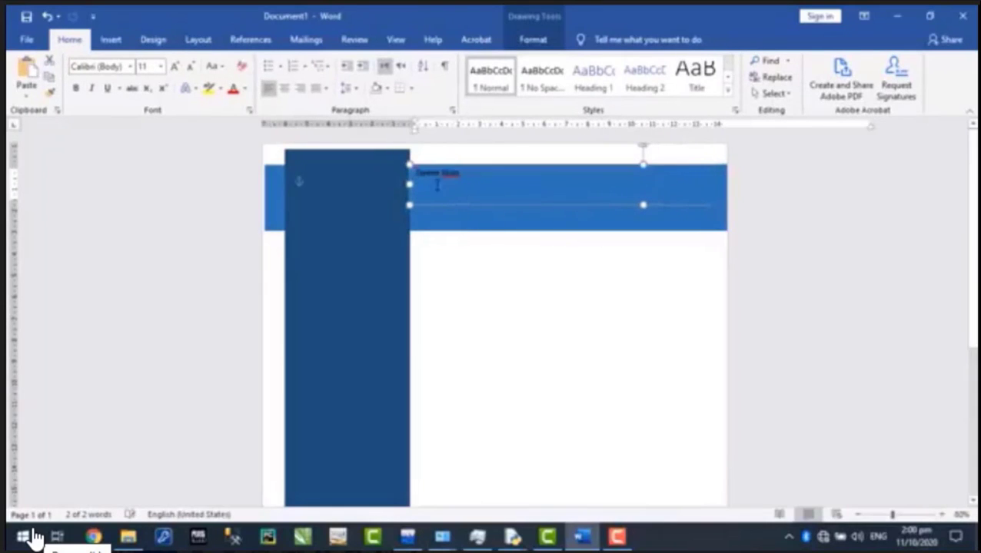
mouse_move(410, 184)
left_mouse_down()
mouse_move(475, 185)
mouse_move(437, 214)
mouse_move(344, 243)
mouse_move(346, 209)
mouse_move(406, 184)
left_mouse_up()
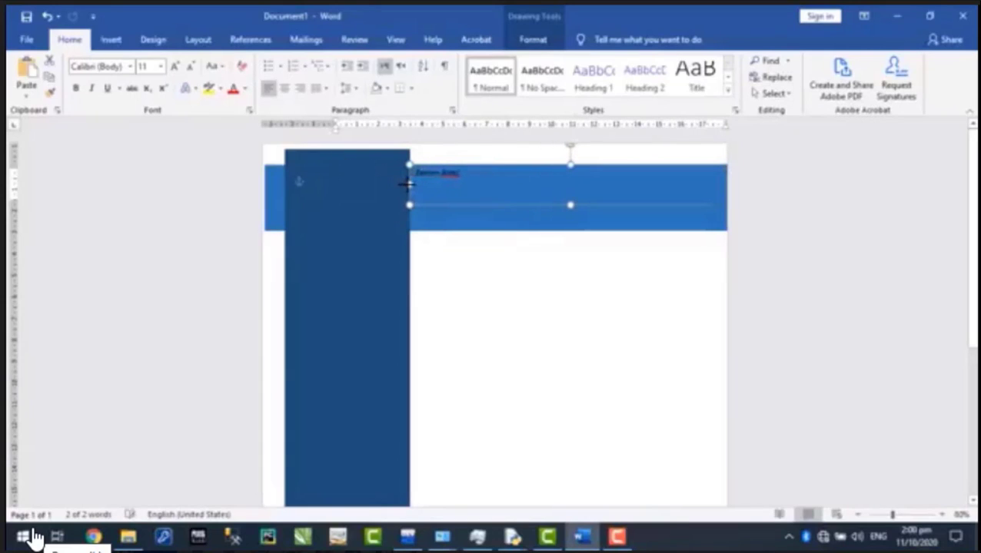
Format the name as centered, white, 28 pt, bold and UPPERCASE.
left_click(285, 89)
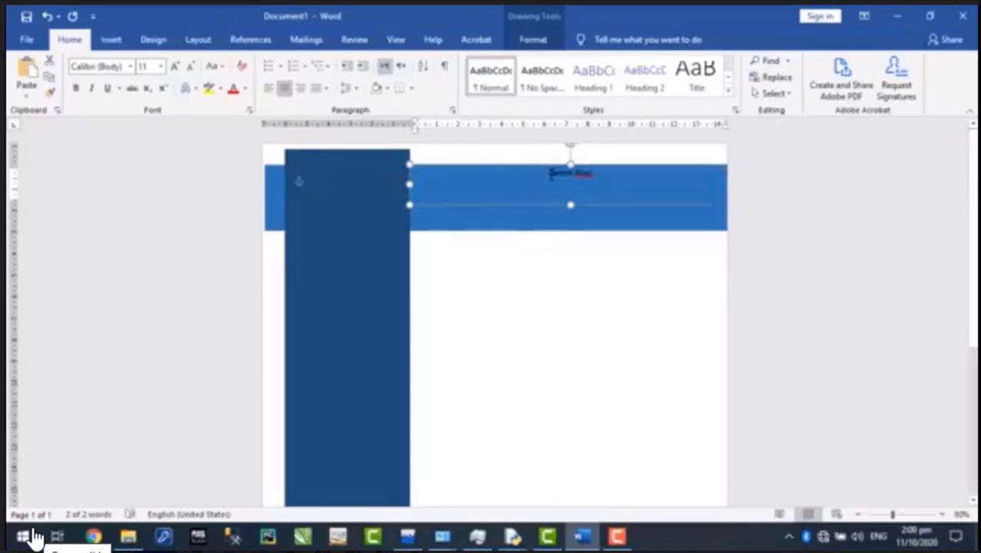
left_click_drag(550, 173, 596, 175)
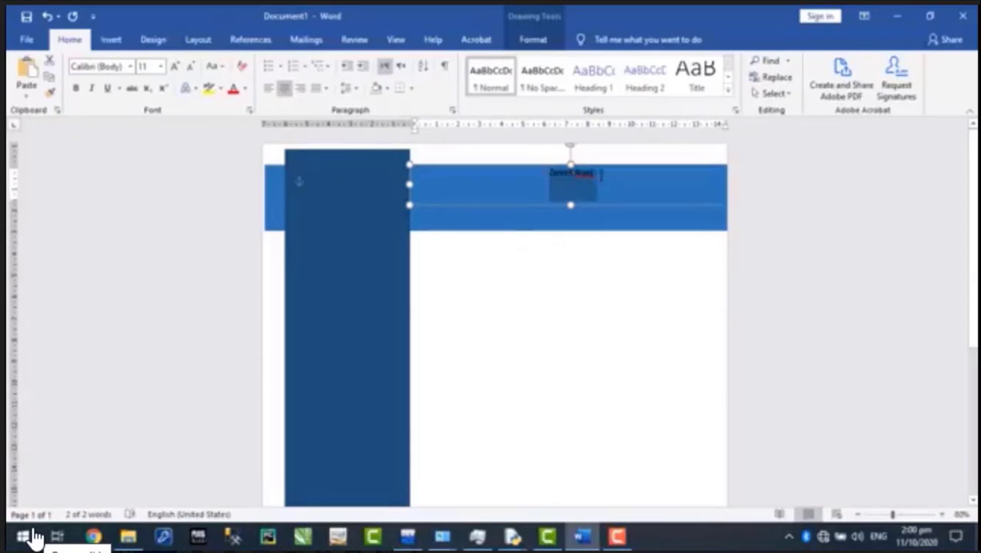
left_click(246, 89)
left_click(235, 140)
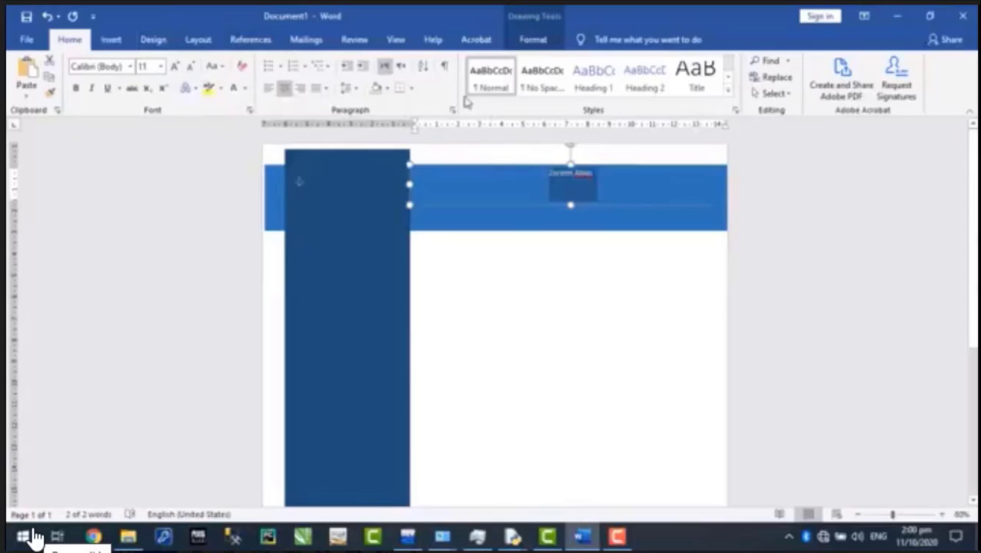
left_click(161, 66)
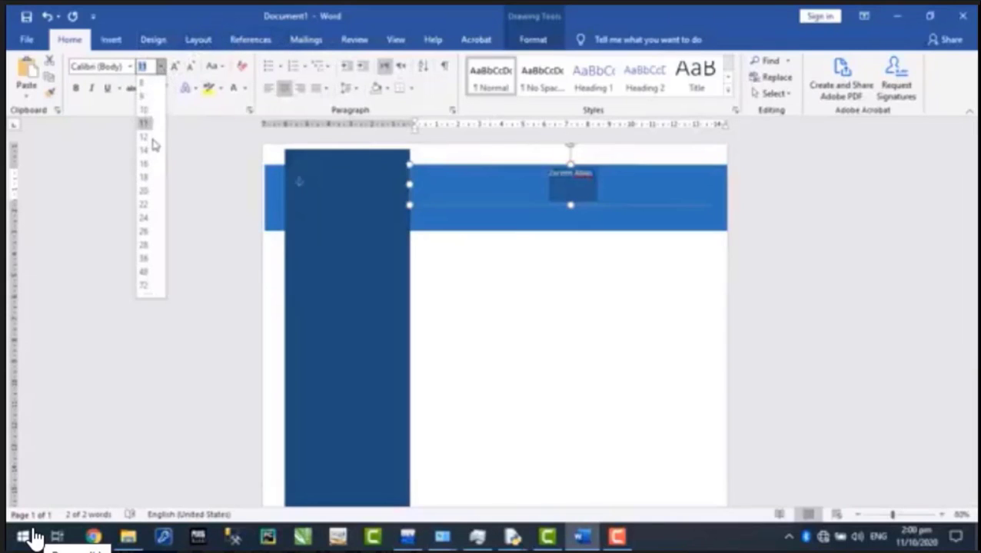
left_click(144, 246)
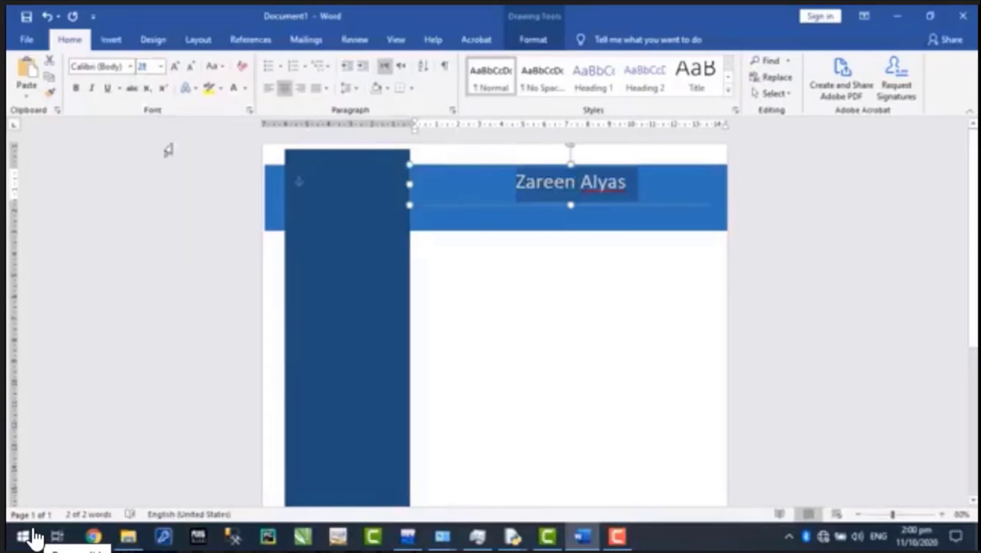
left_click(75, 88)
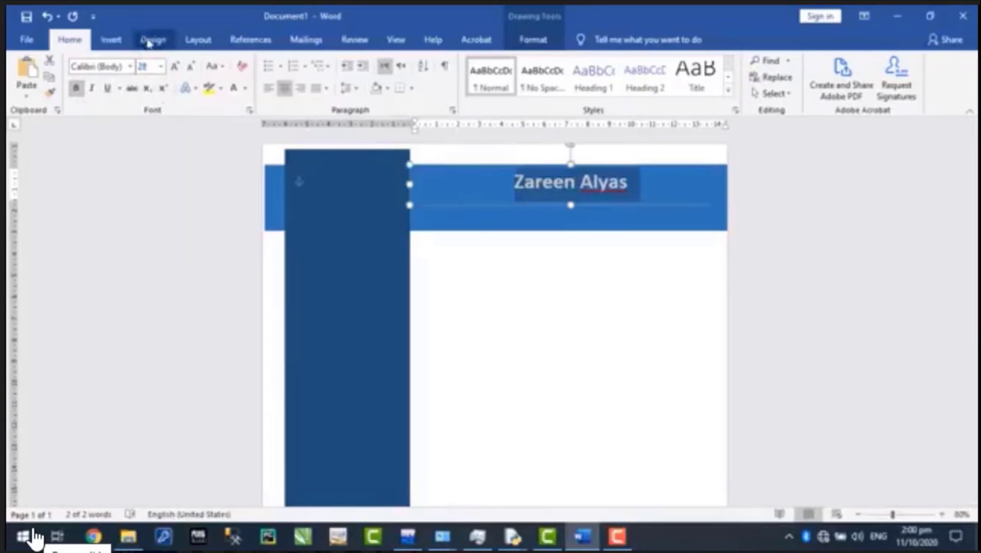
left_click(222, 70)
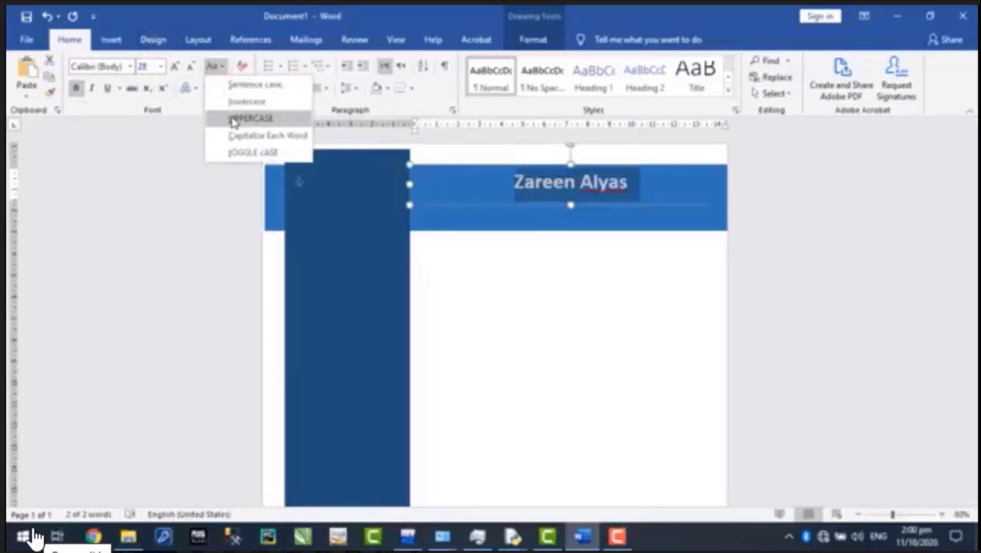
left_click(233, 120)
left_click(537, 245)
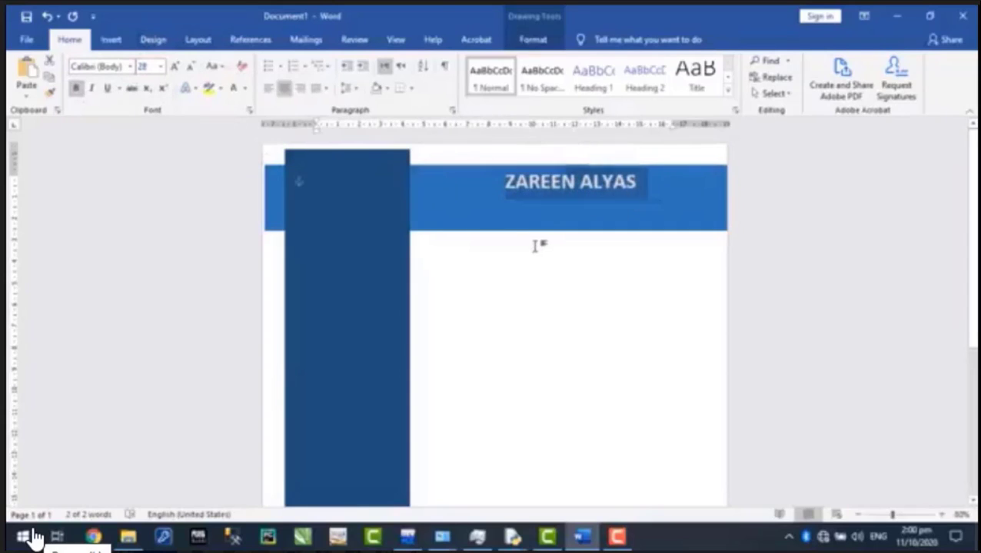
left_click(535, 204)
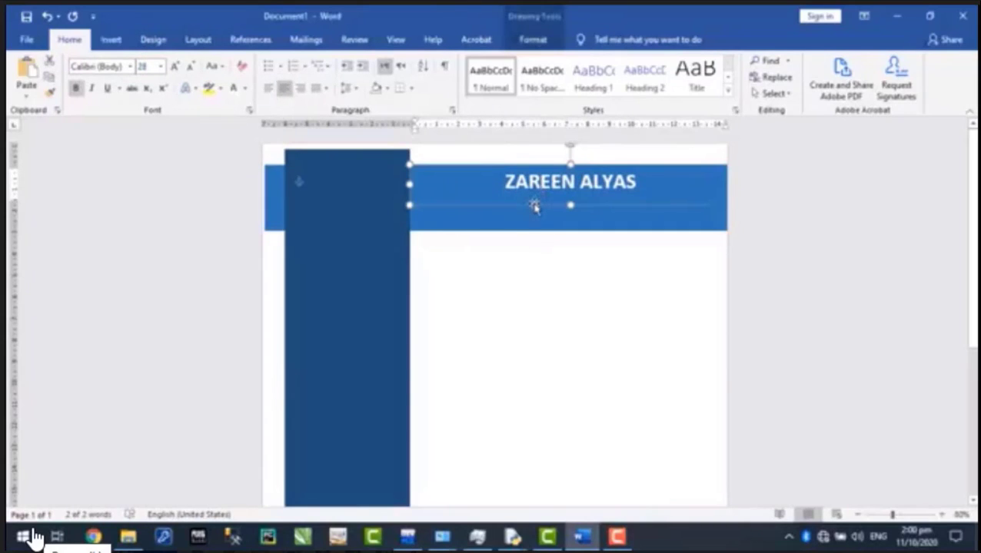
Copy the name text box, paste it with Keep Source Formatting, and place it below the original.
right_click(534, 205)
left_click(555, 229)
right_click(498, 217)
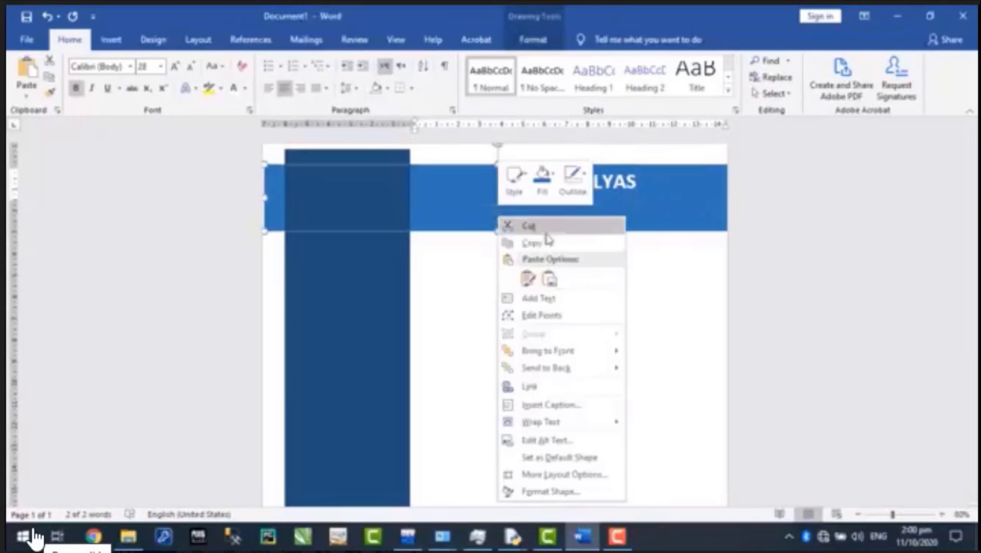
left_click(529, 281)
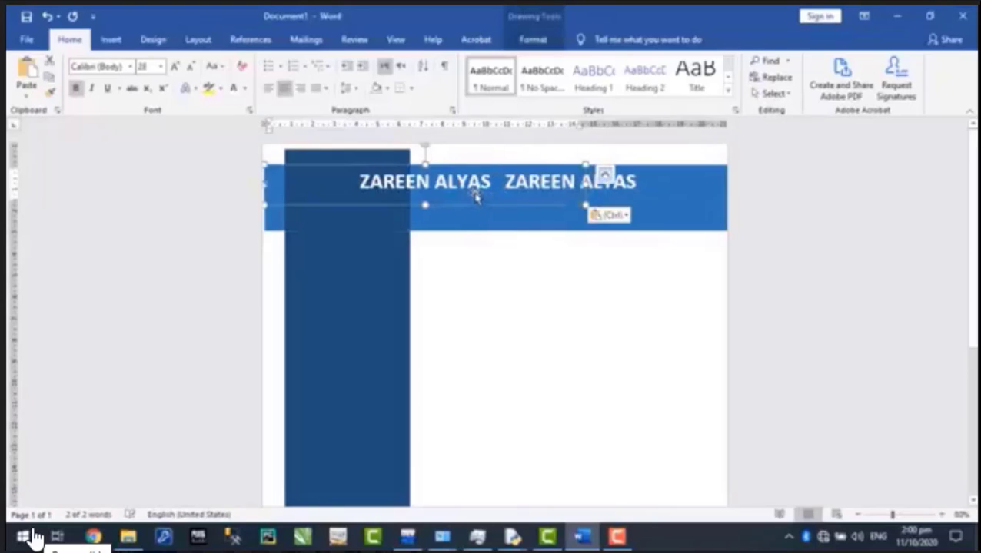
left_click_drag(474, 201, 619, 226)
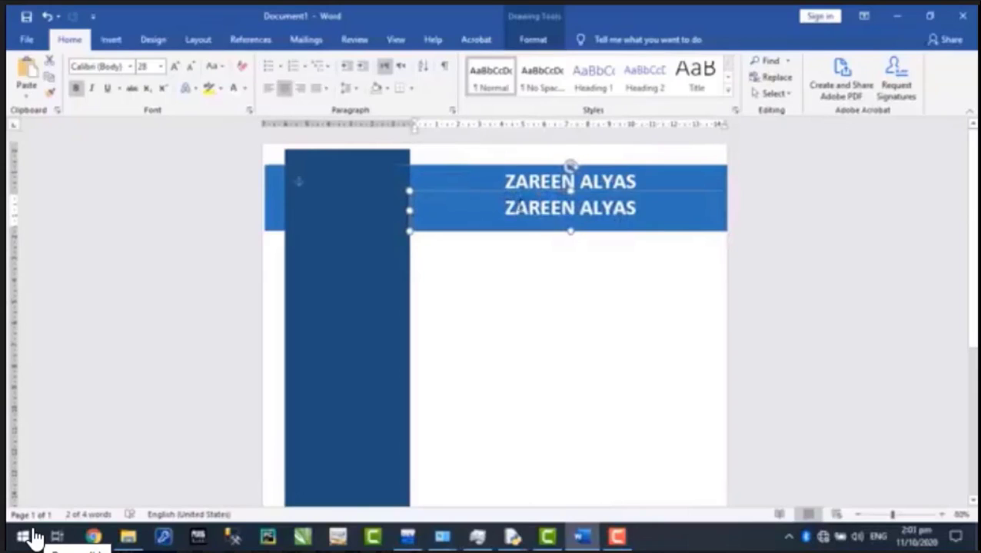
left_click_drag(504, 208, 647, 209)
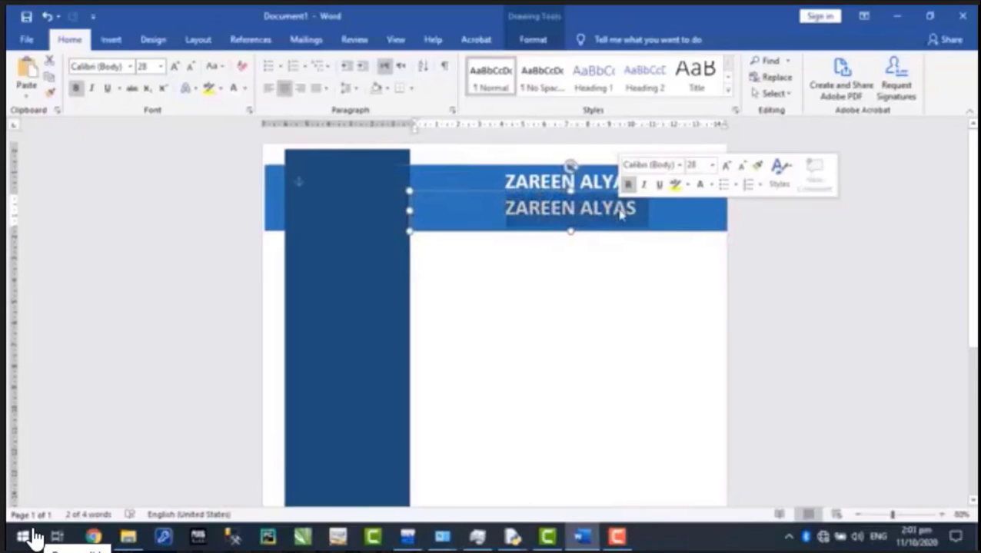
Replace the copied name with 'Contact #:' at font size 14.
type("C")
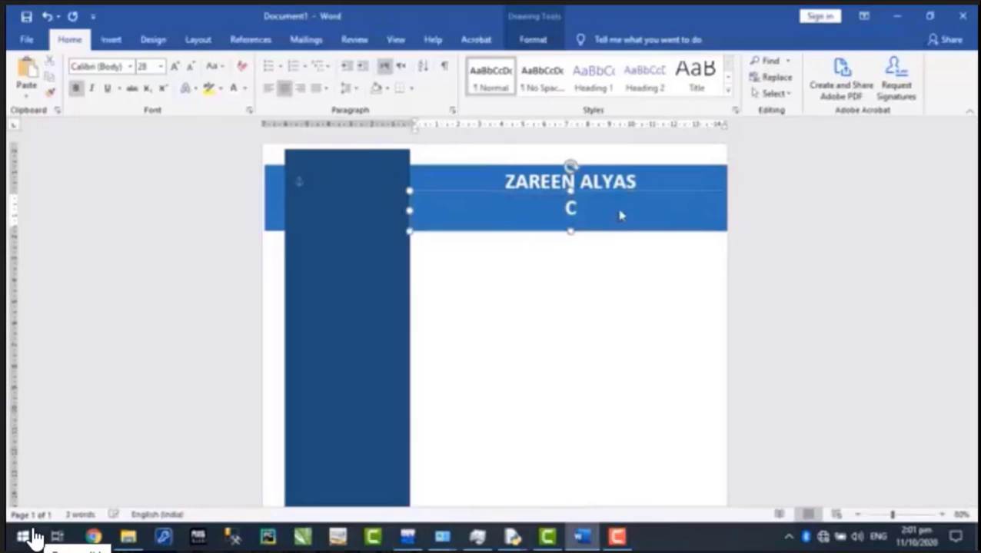
type("onc")
key("BackSpace")
type("tact")
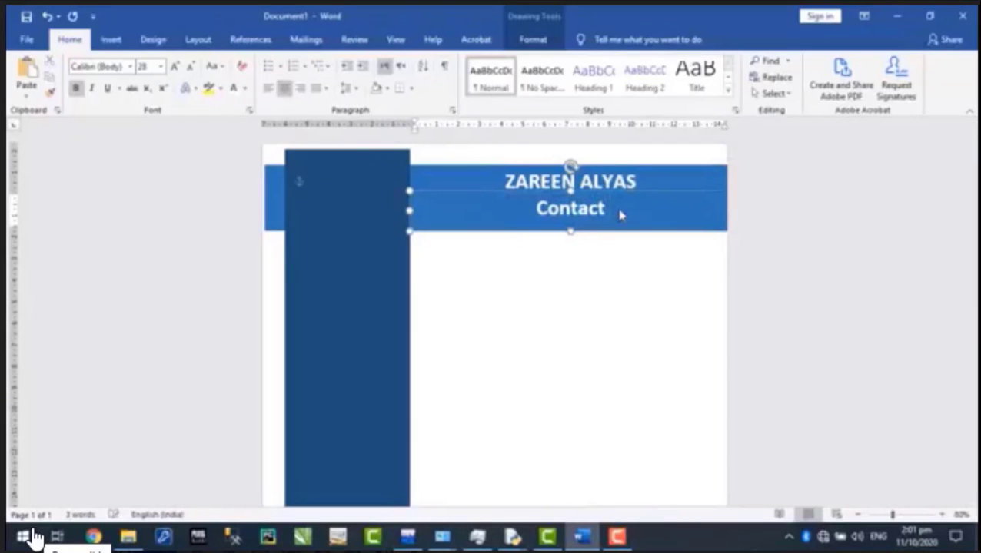
type(" #:")
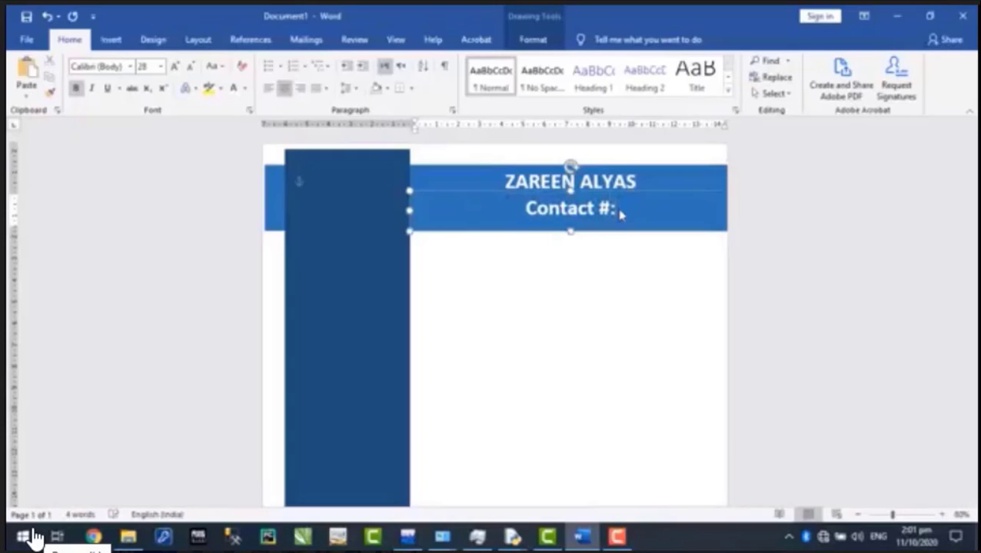
key("shift+Home")
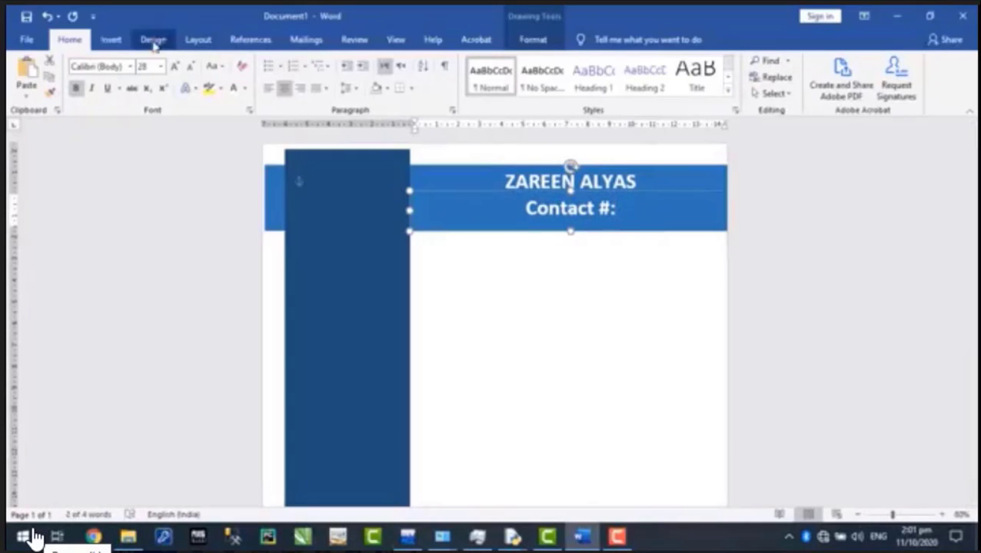
left_click(160, 68)
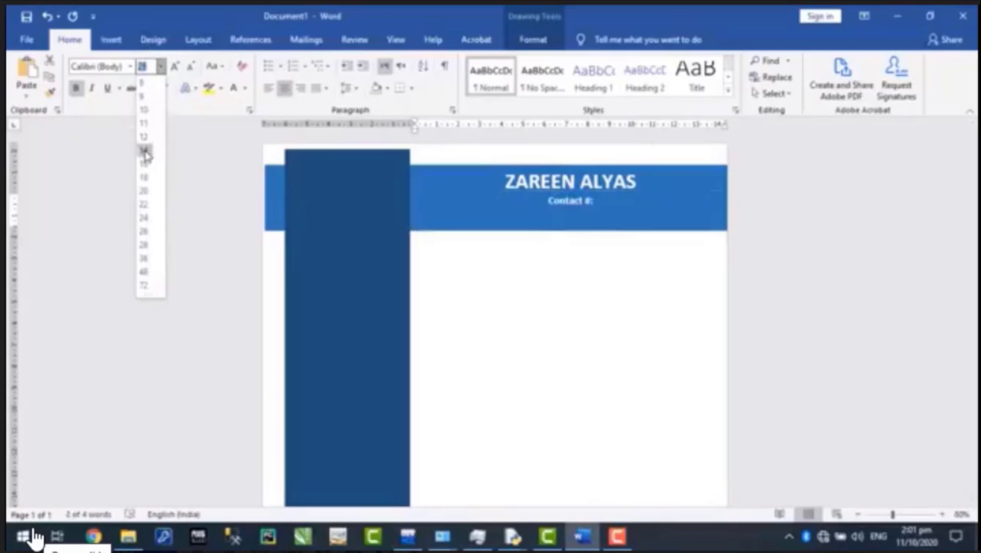
left_click(145, 152)
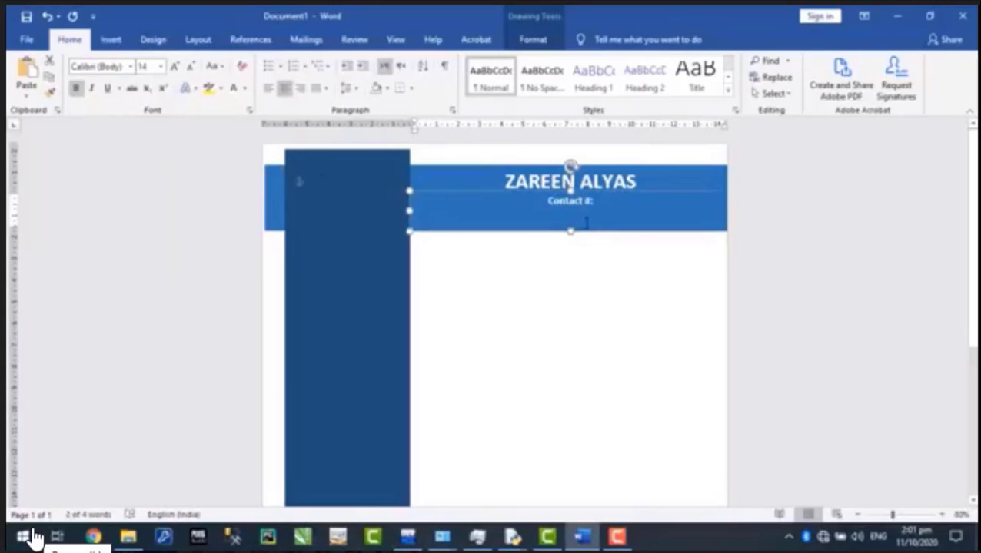
Add the contact phone number and an e-mail address line beneath it.
key("End")
type("0")
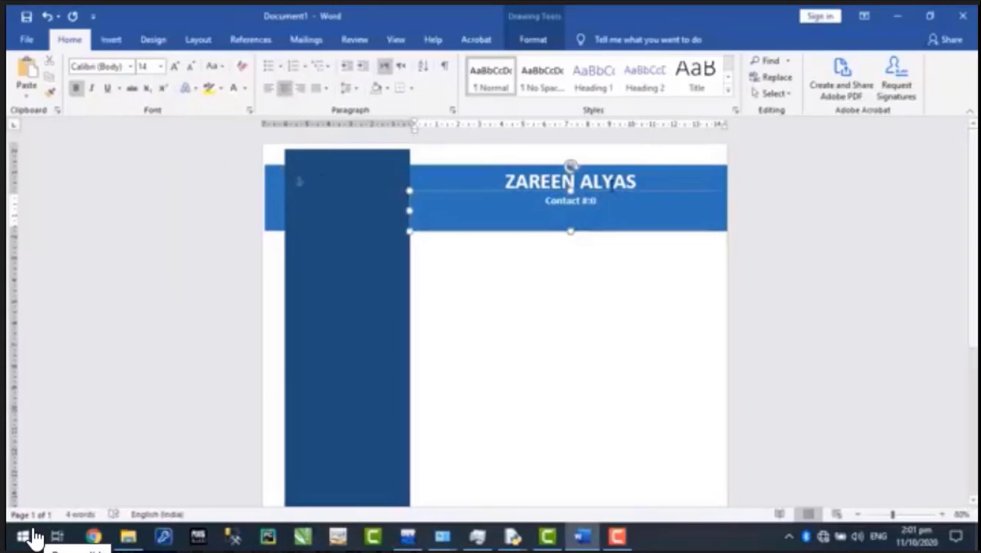
type("00-")
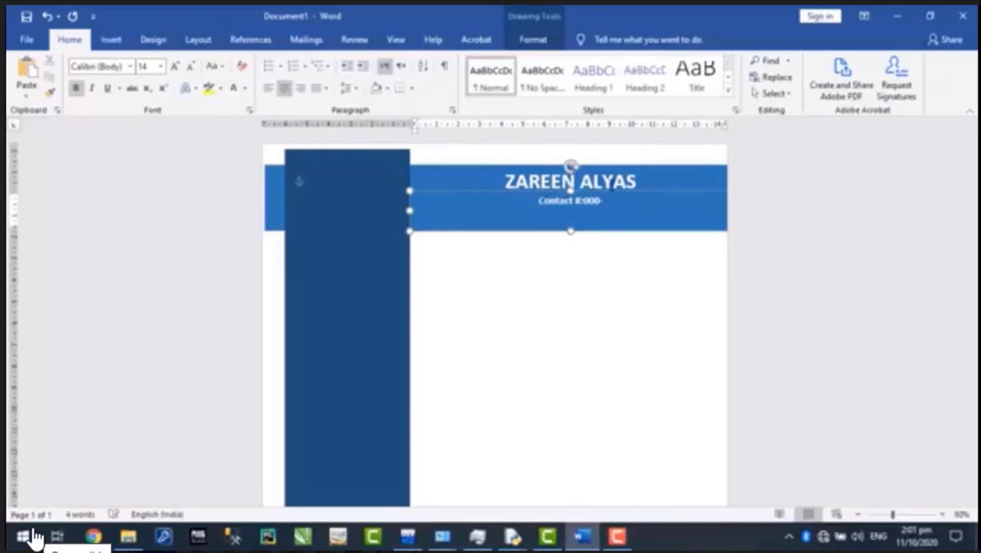
type("00000")
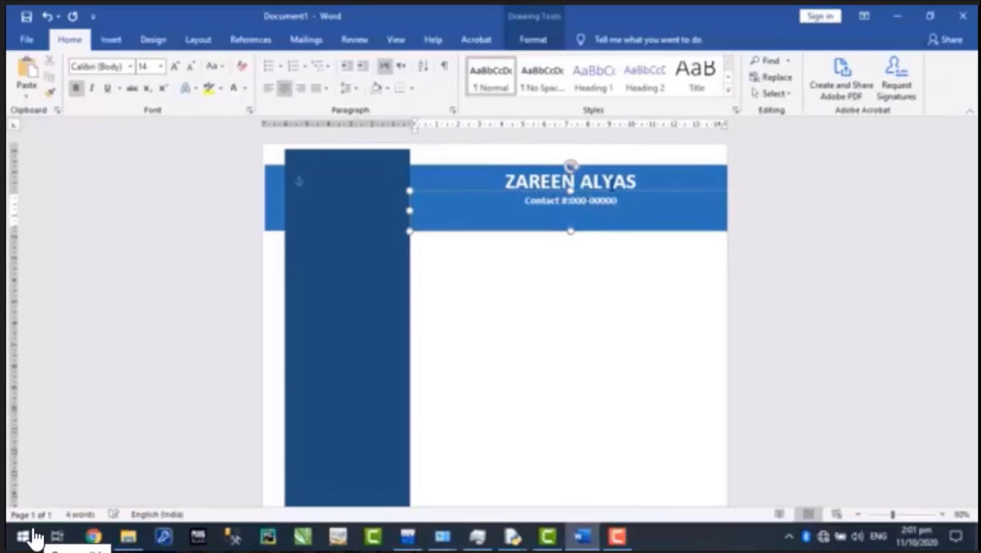
type("00")
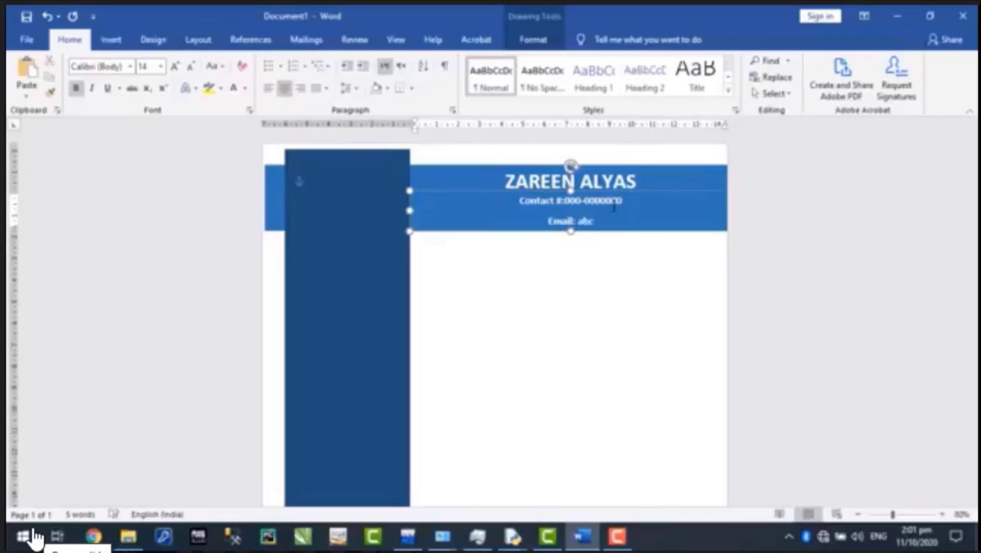
type("@gmai")
type("l.com")
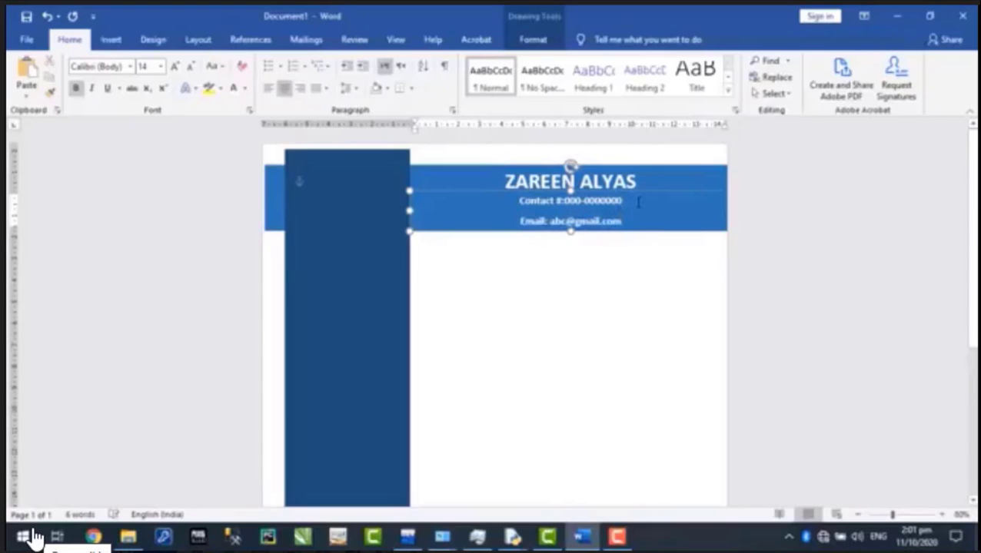
left_click(595, 244)
left_click(569, 232)
double_click(561, 235)
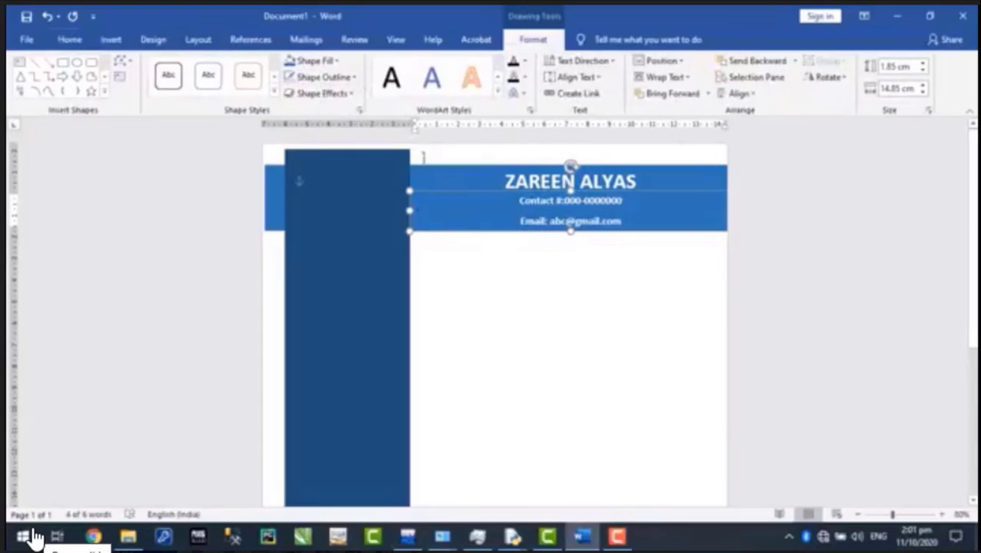
Set the contact lines to single line spacing with 0 pt space after.
left_click(70, 39)
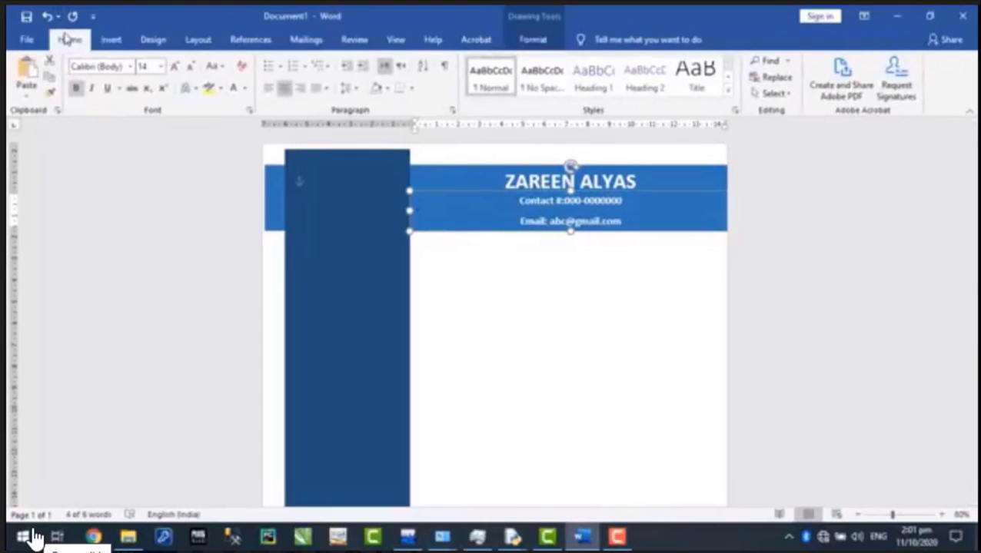
left_click(348, 87)
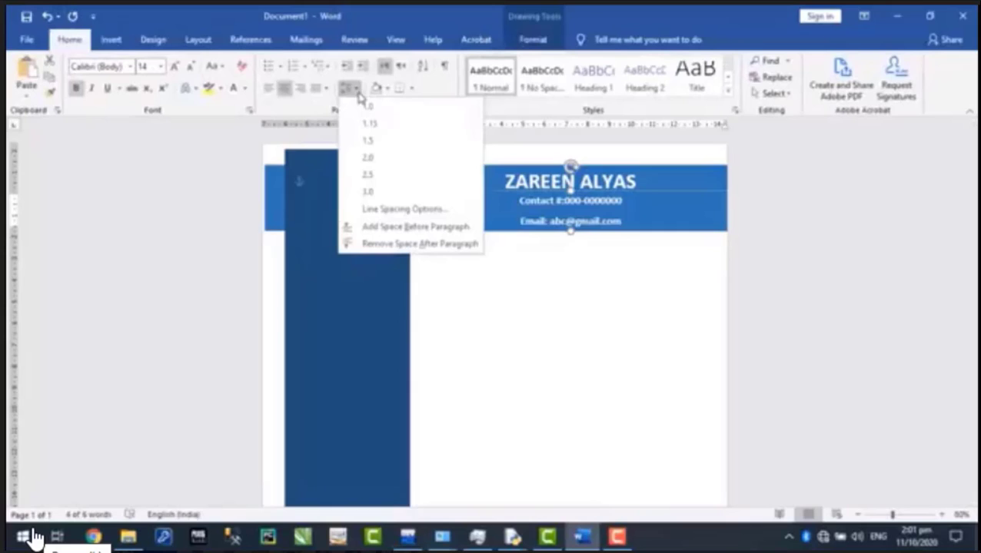
left_click(379, 211)
left_click_drag(372, 80, 352, 80)
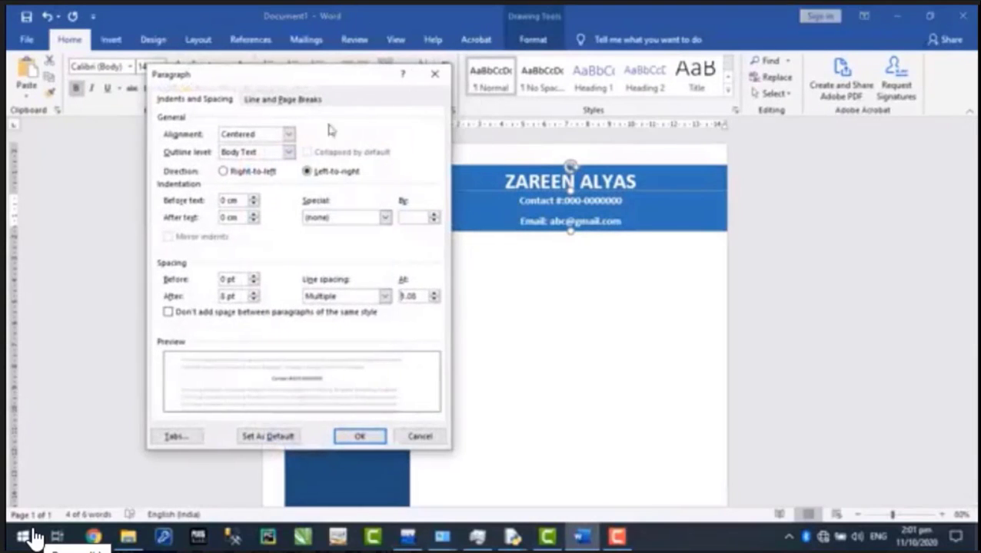
left_click(254, 294)
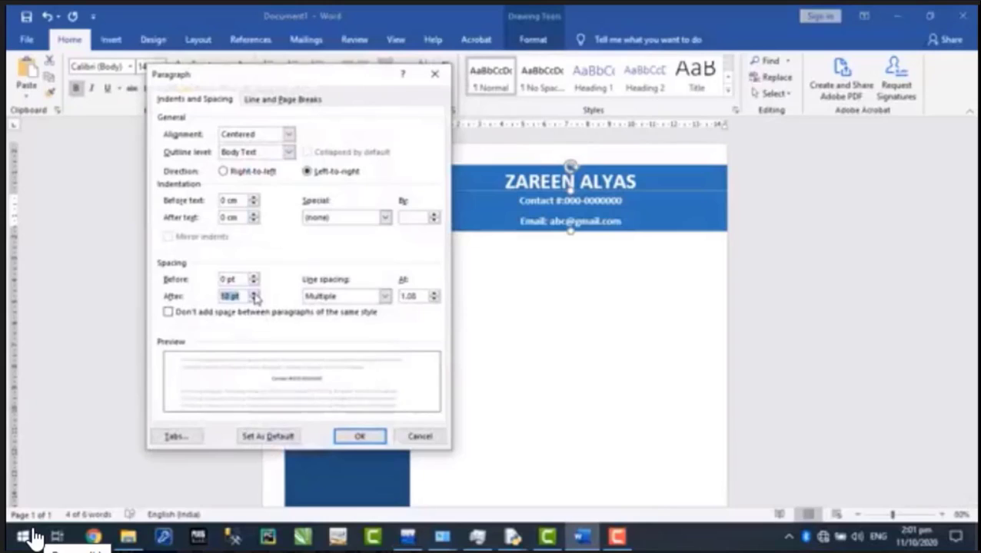
left_click(254, 300)
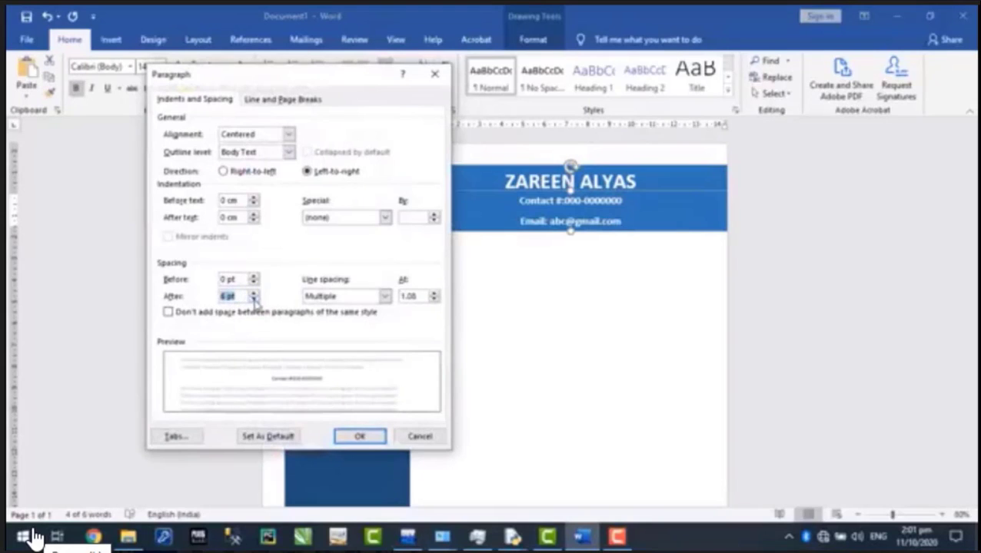
left_click(254, 300)
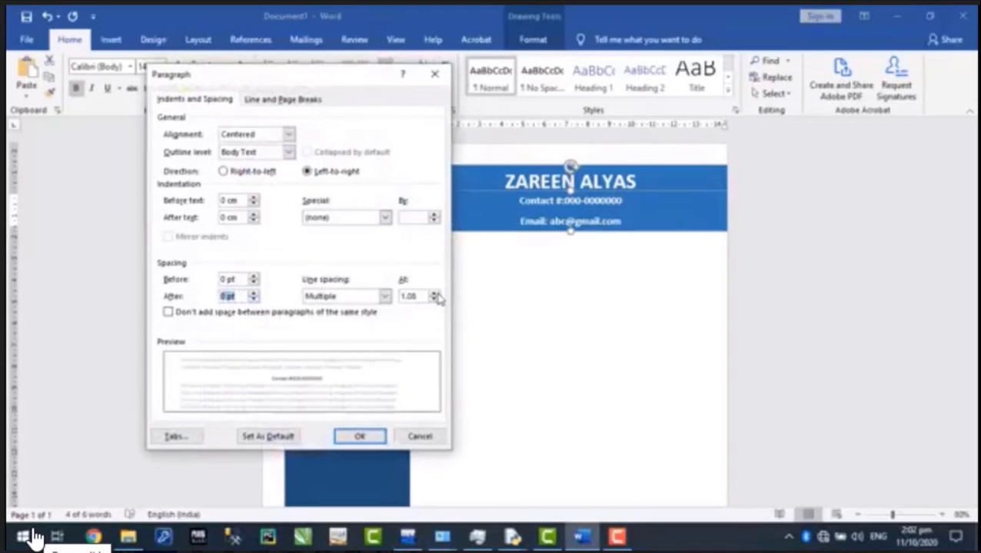
left_click(385, 296)
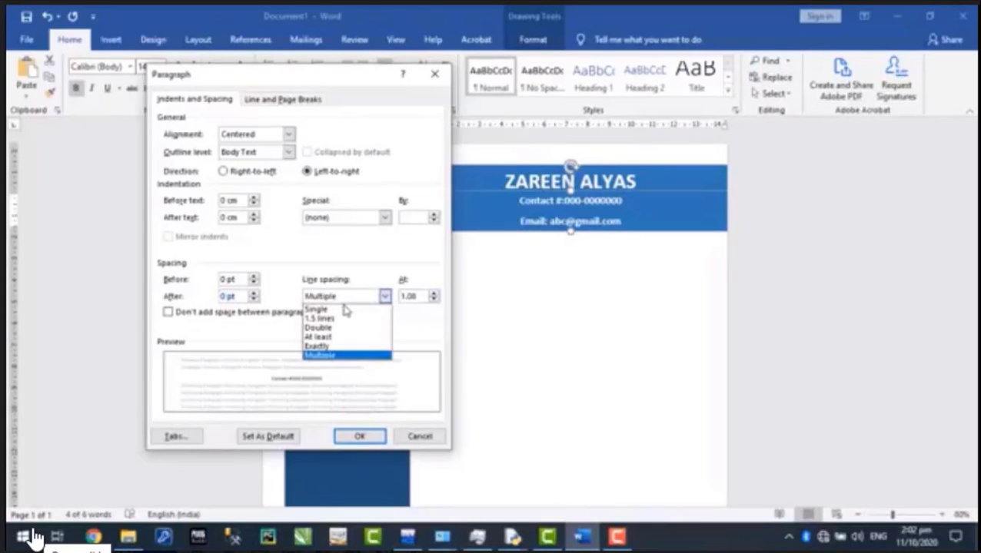
left_click(330, 310)
left_click(359, 436)
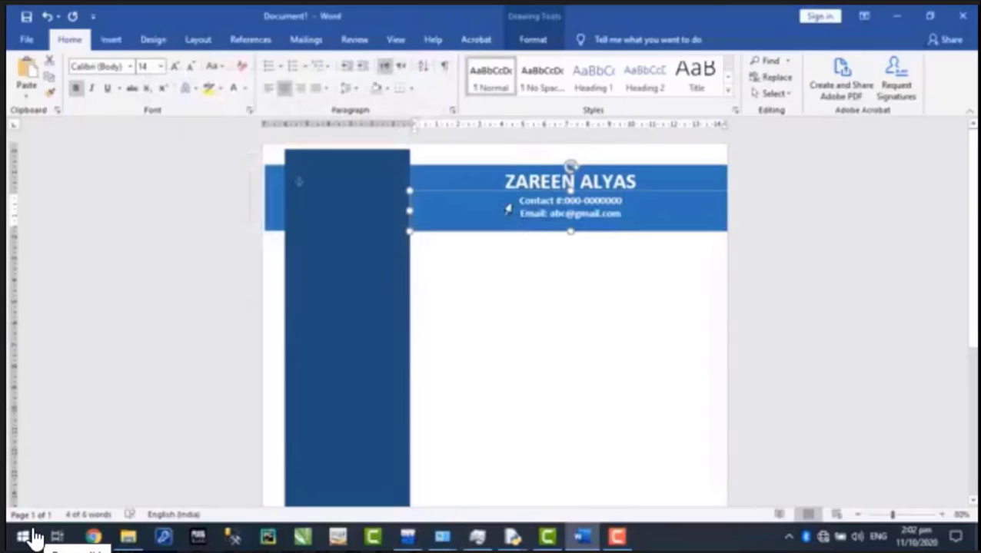
Shrink the contact text box from its bottom edge to fit the blue banner.
left_click_drag(499, 195, 500, 202)
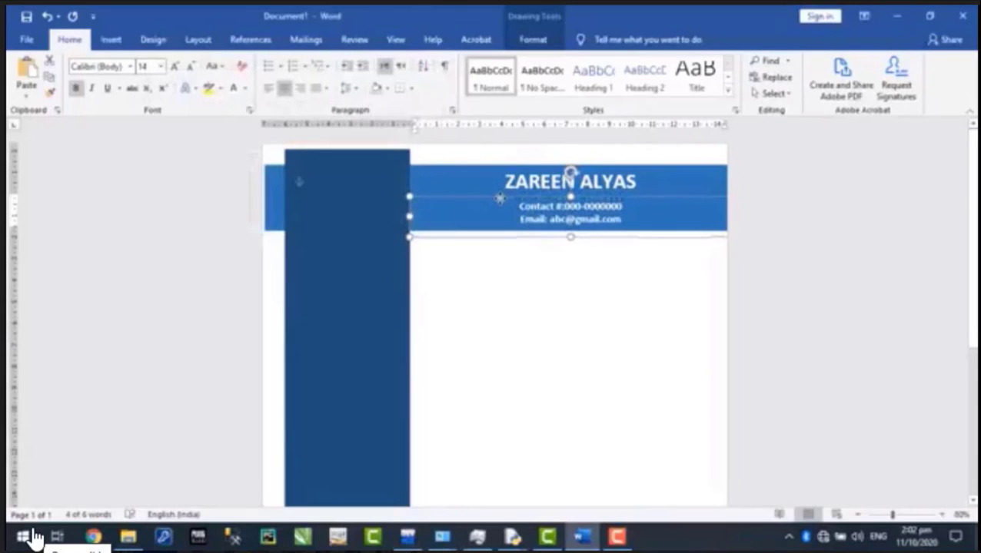
left_click_drag(570, 237, 570, 227)
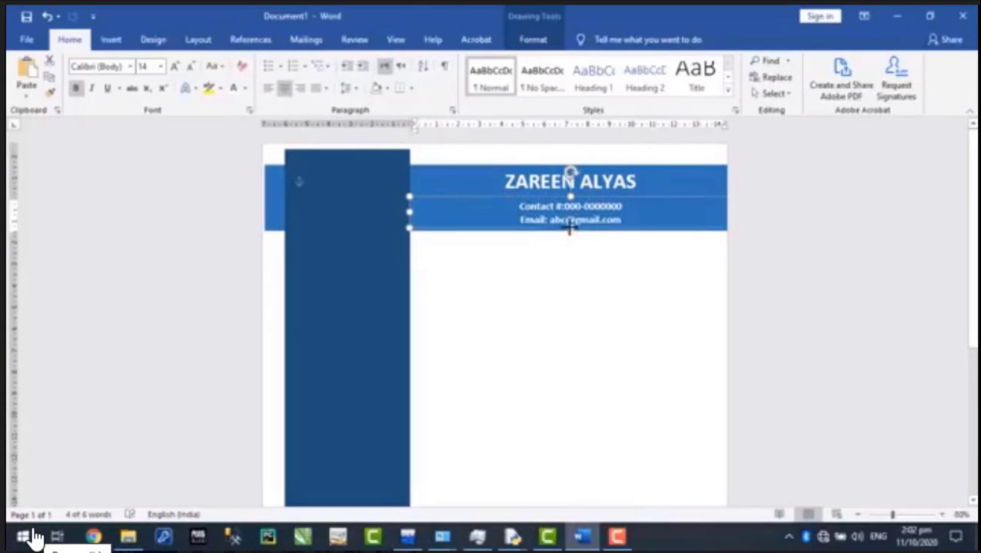
left_click(565, 270)
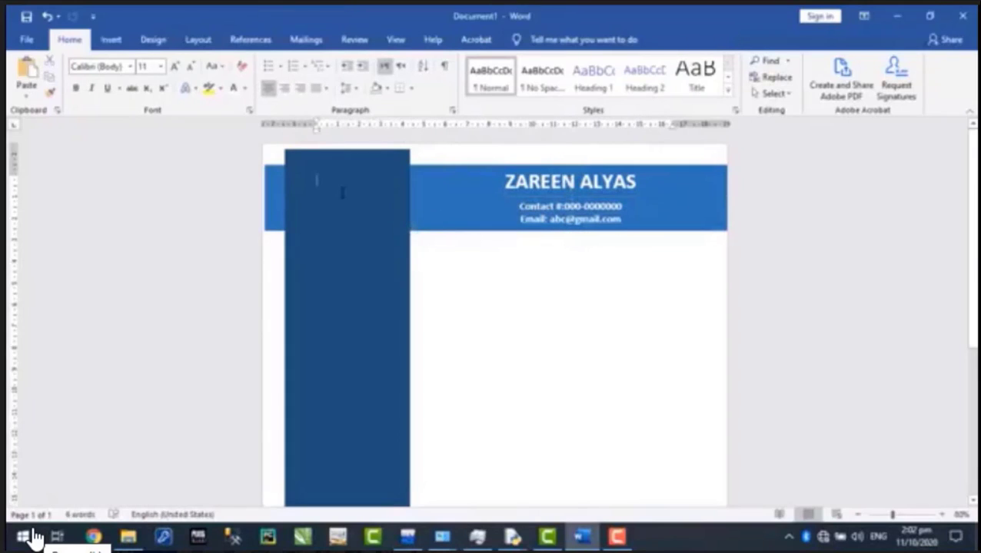
left_click(336, 236)
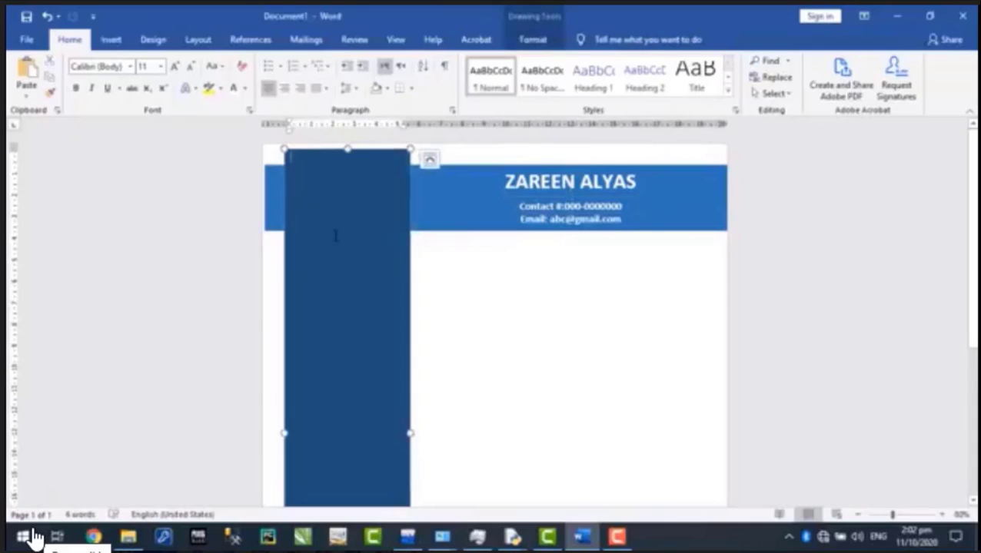
Draw a thin 0.96 × 5.08 cm rectangle in the sidebar and move it below the header.
left_click(113, 40)
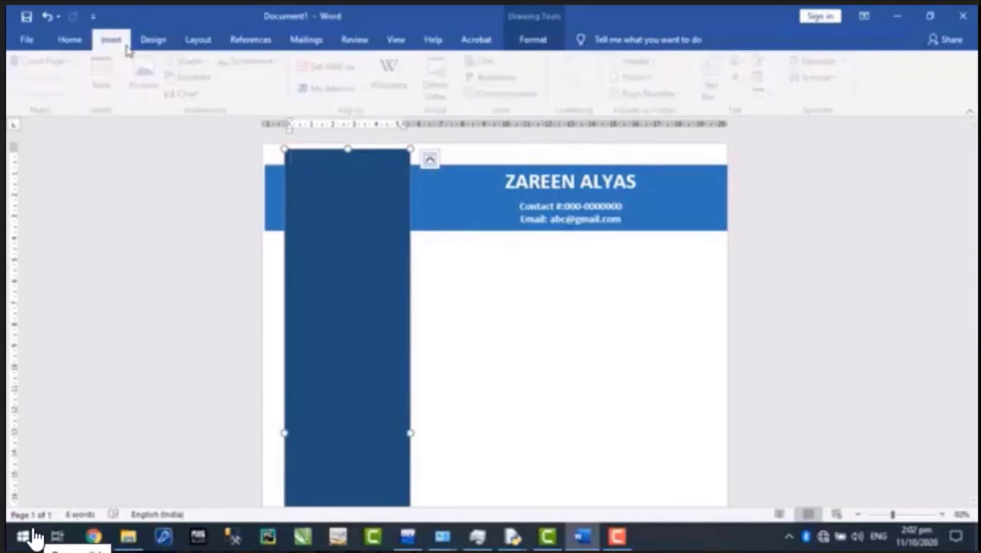
left_click(196, 61)
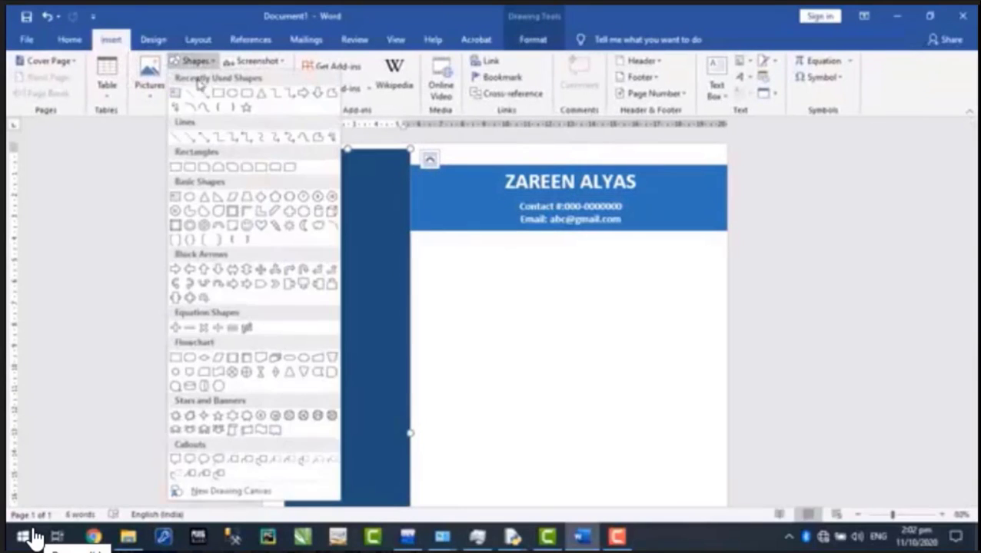
left_click(208, 94)
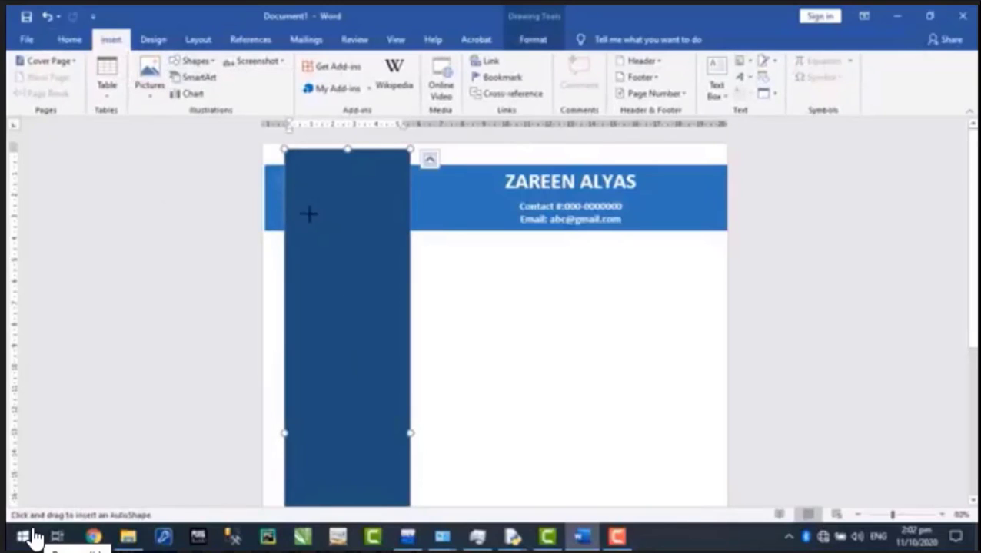
left_click_drag(309, 214, 404, 231)
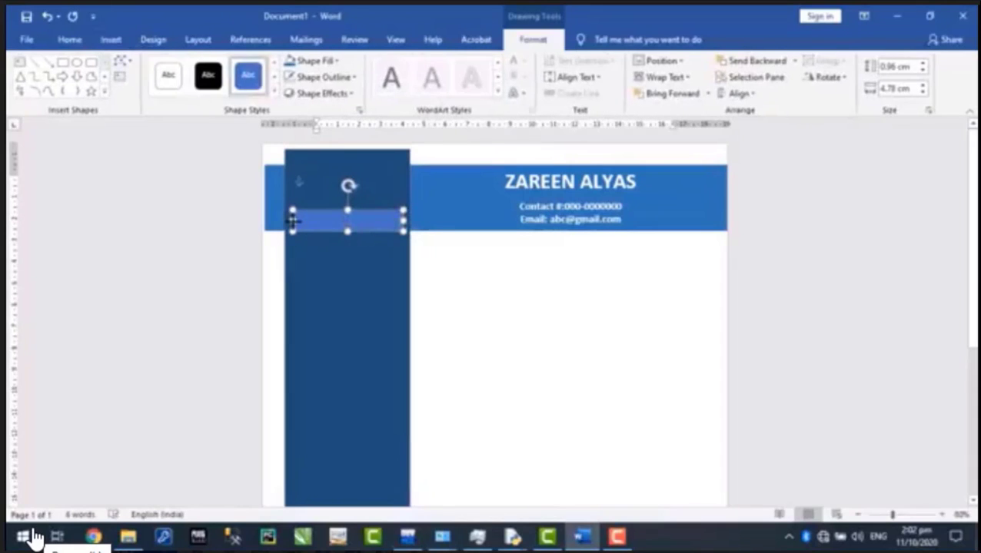
left_click_drag(332, 229, 328, 231)
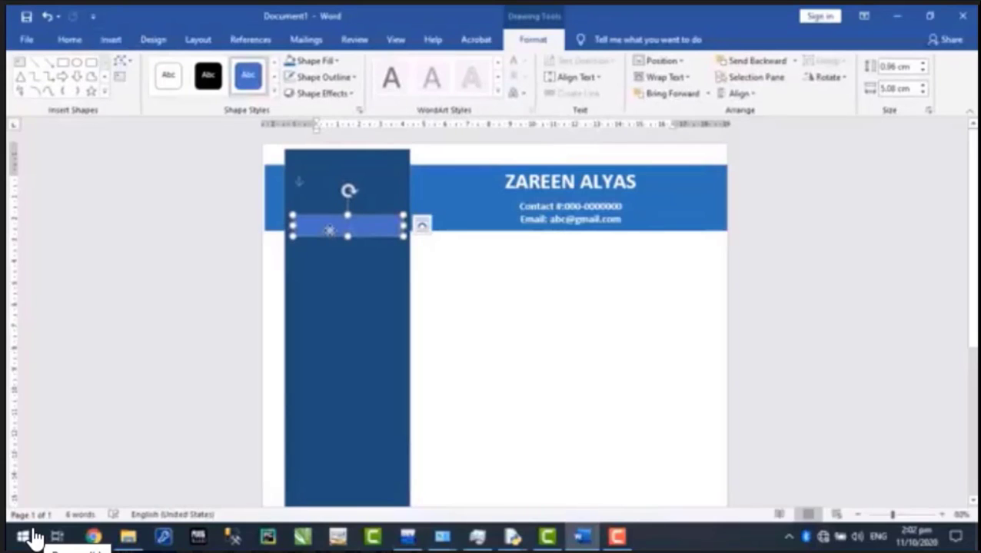
left_click(387, 279)
left_click(366, 237)
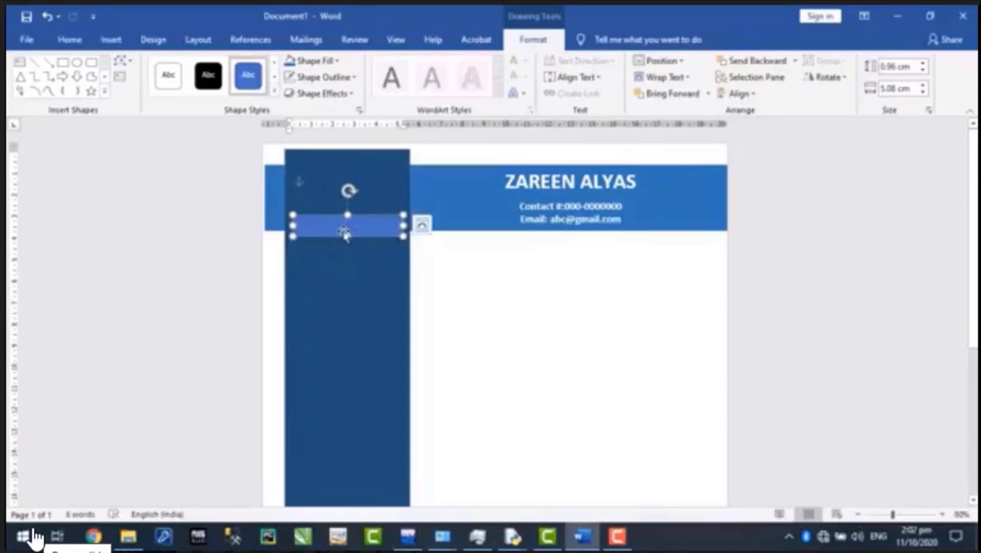
left_click_drag(335, 236, 336, 251)
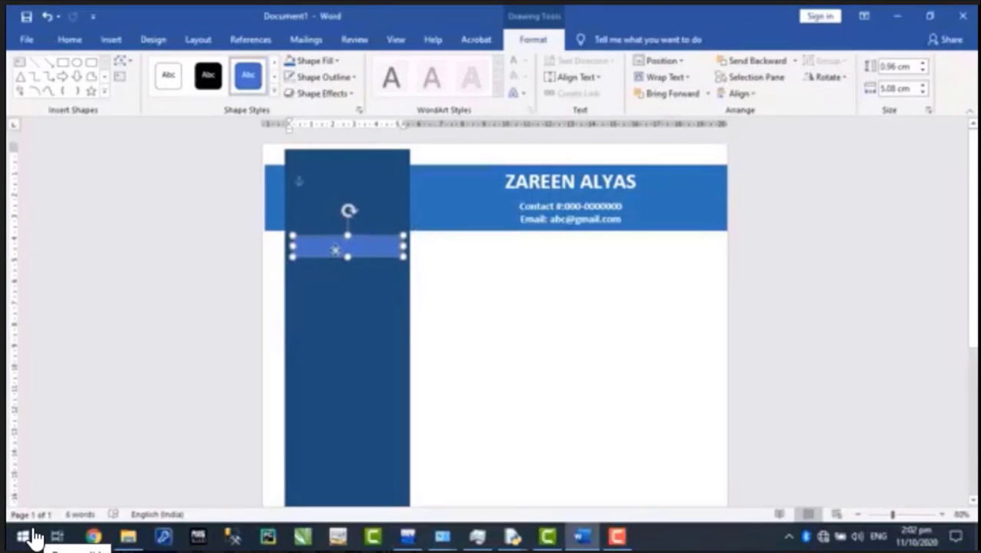
left_click(480, 265)
left_click(543, 268)
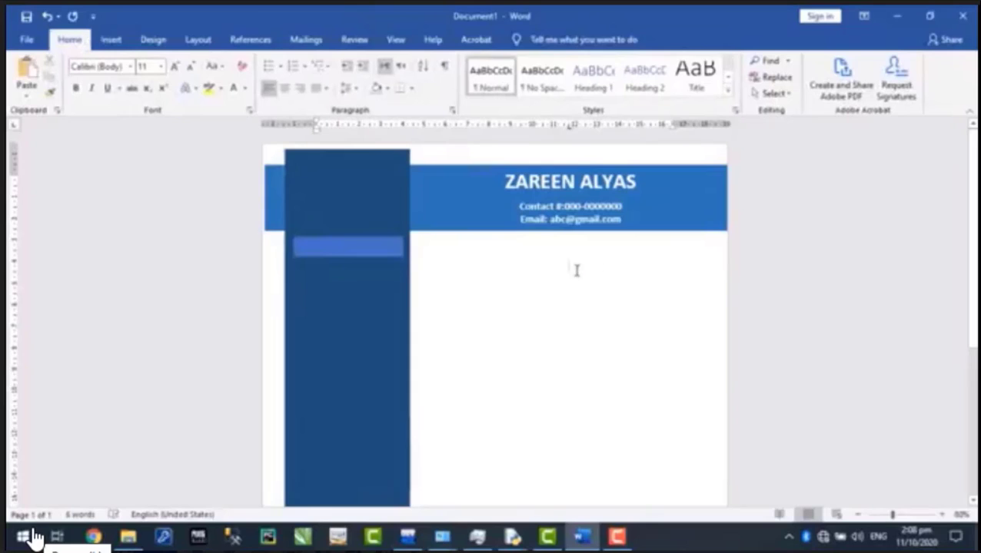
Insert the baby photo from the Pictures folder onto the resume page.
left_click(316, 266)
left_click(110, 39)
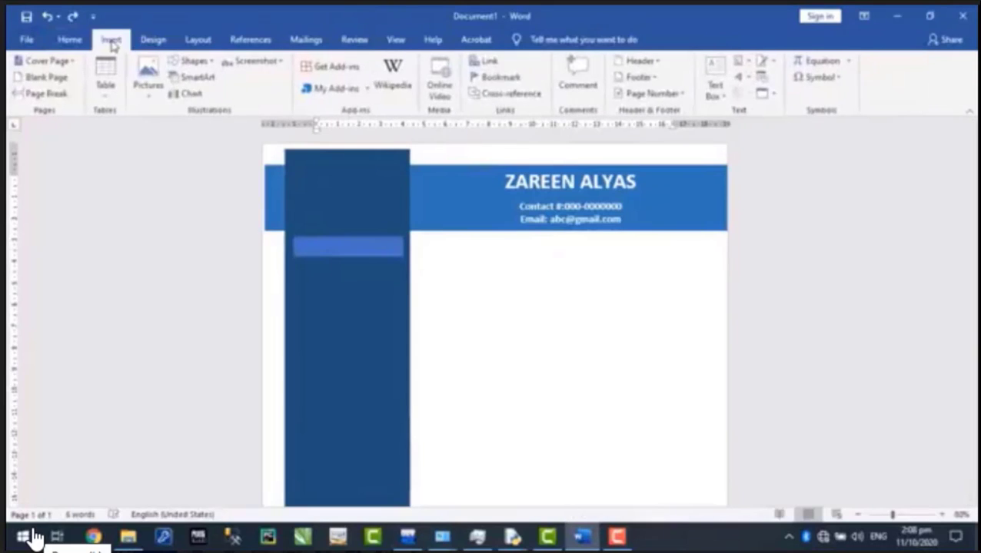
left_click(149, 80)
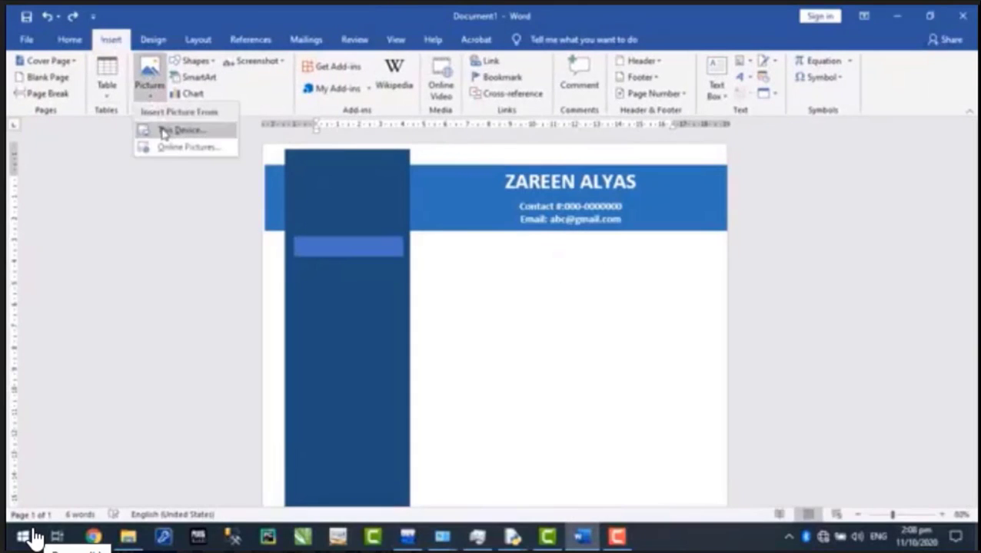
left_click(161, 128)
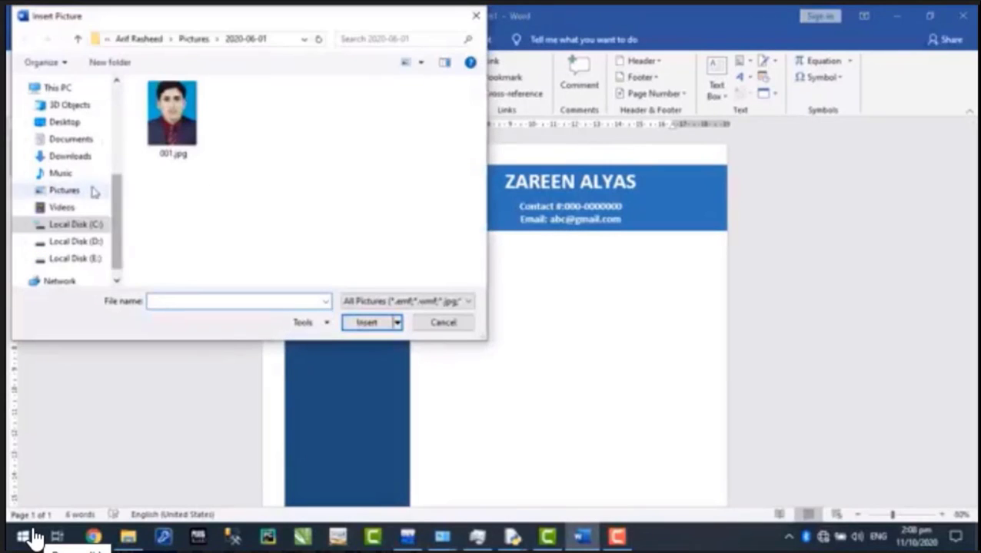
left_click(65, 191)
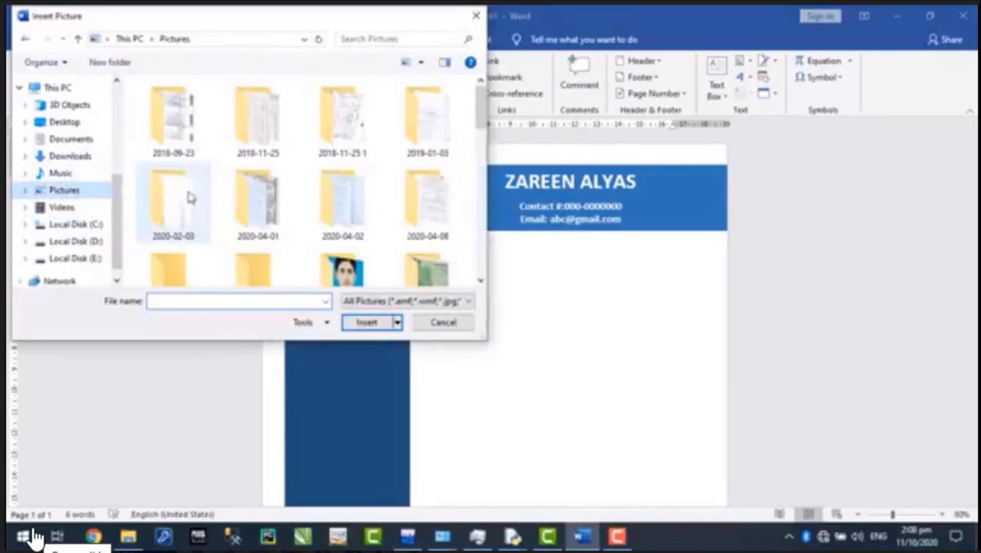
left_click_drag(480, 106, 486, 164)
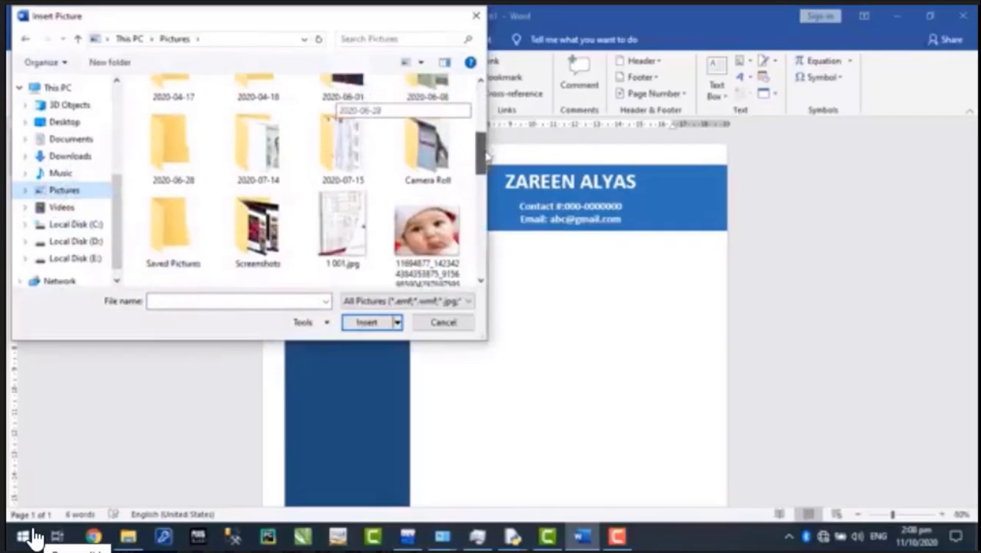
left_click(426, 173)
left_click(367, 323)
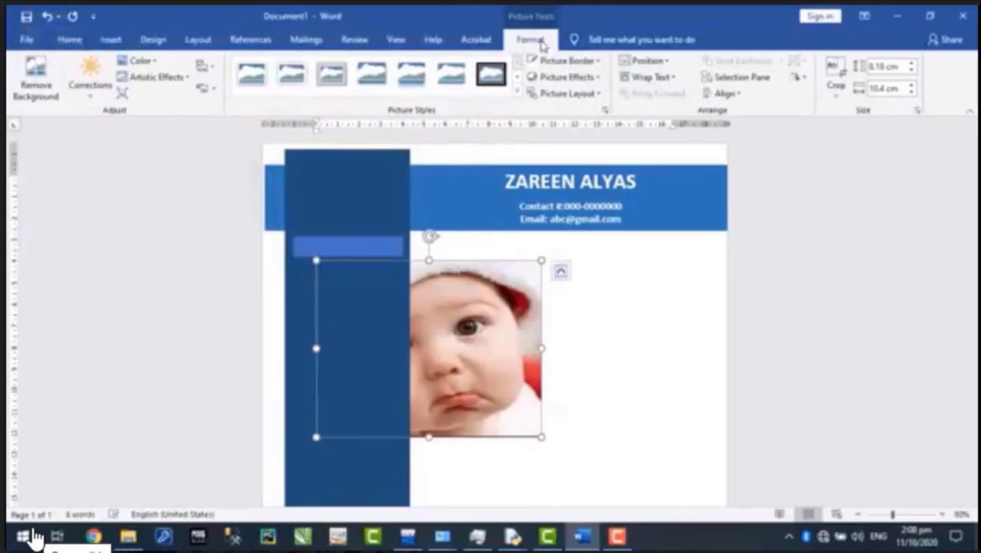
Float the photo in front of text and shrink it onto the top of the sidebar.
left_click(648, 77)
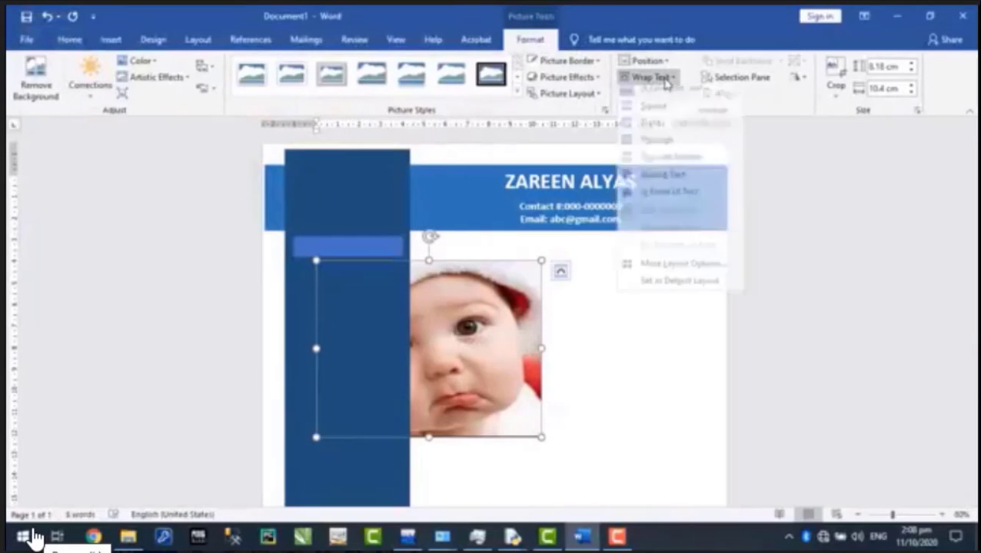
left_click(654, 199)
left_click_drag(493, 357, 587, 349)
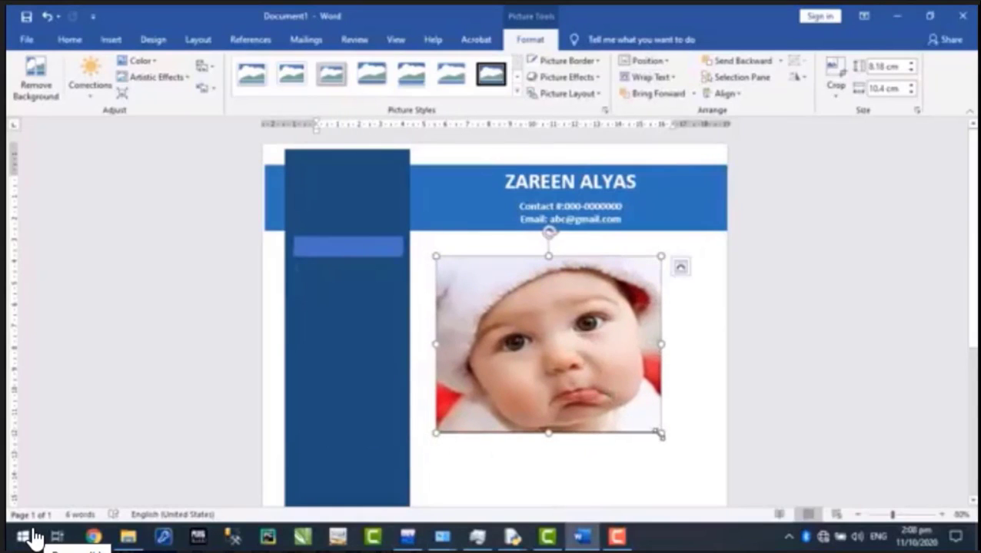
mouse_move(661, 433)
left_mouse_down()
mouse_move(552, 358)
mouse_move(500, 302)
mouse_move(350, 201)
left_mouse_up()
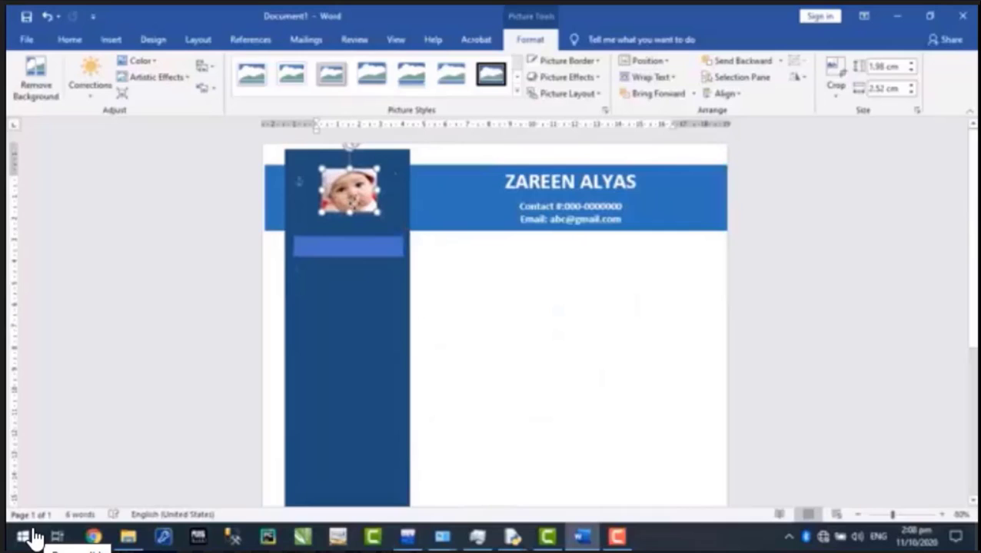
Give the photo an oval style with a white 1 pt border, sized to a 2.58 × 2.60 cm circle.
left_click(517, 93)
left_click(331, 113)
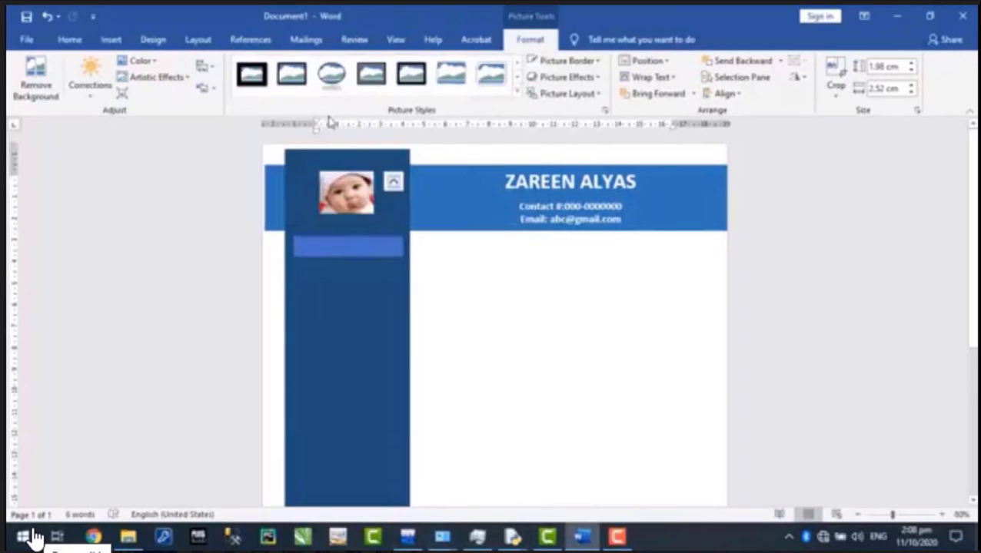
left_click(556, 61)
left_click(532, 93)
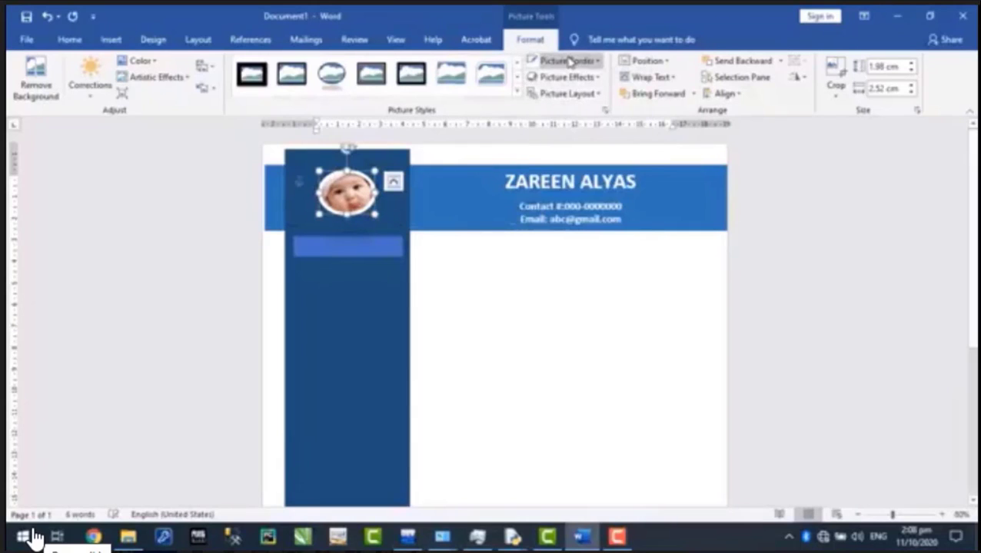
left_click(566, 61)
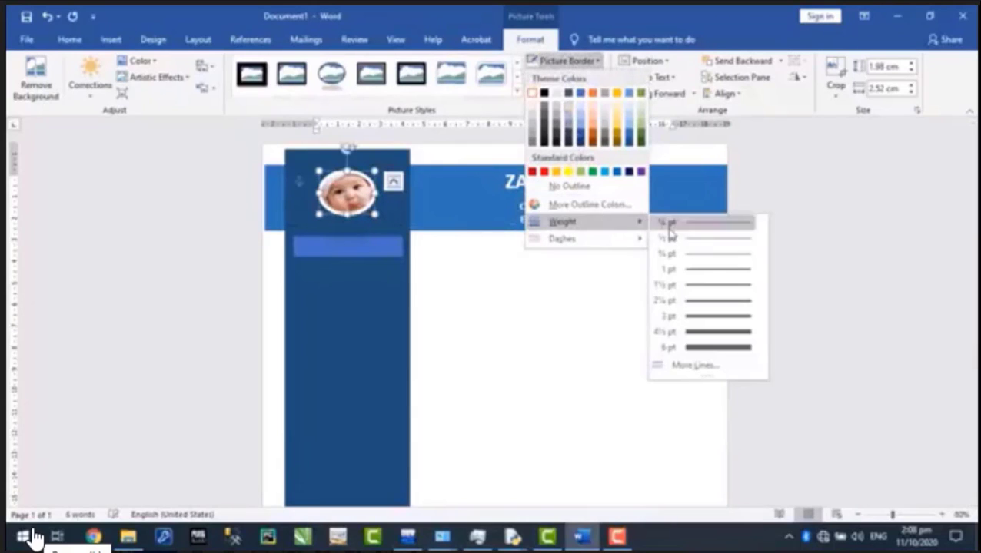
mouse_move(584, 221)
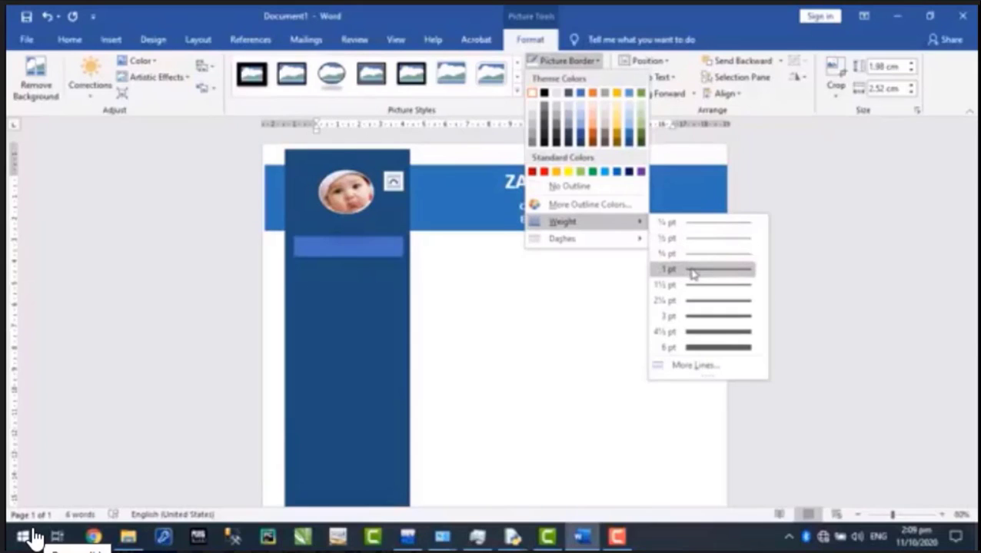
left_click(694, 270)
left_click_drag(347, 217, 347, 227)
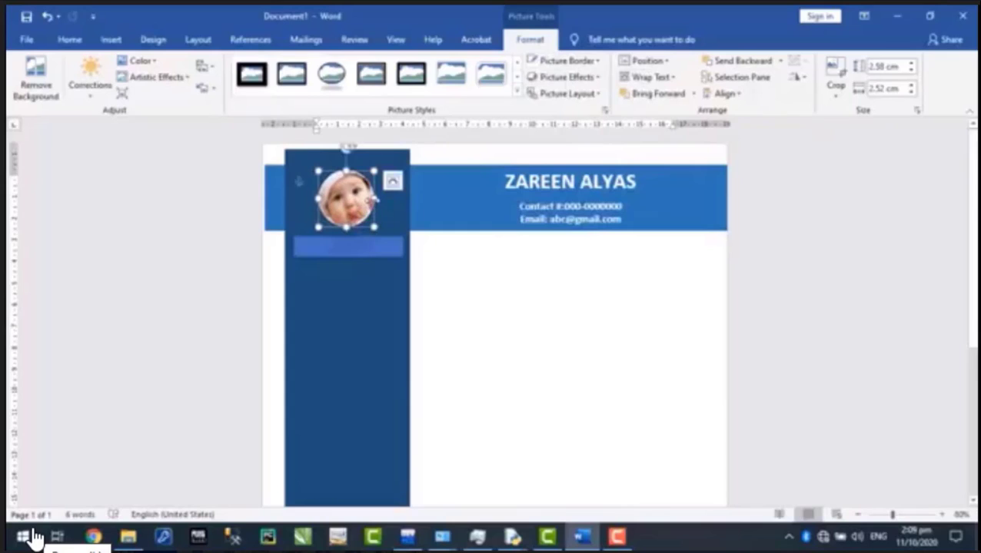
left_click_drag(375, 198, 343, 193)
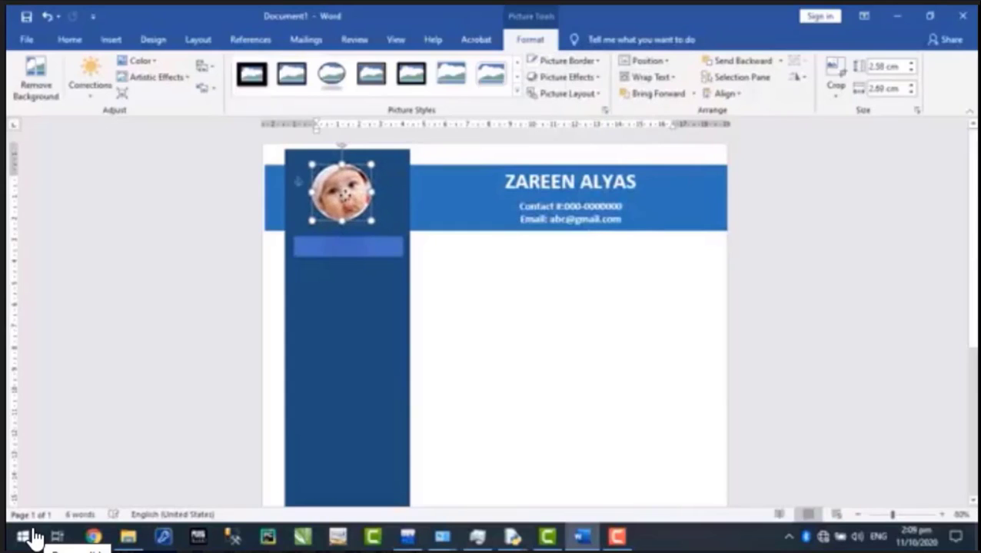
left_click(472, 282)
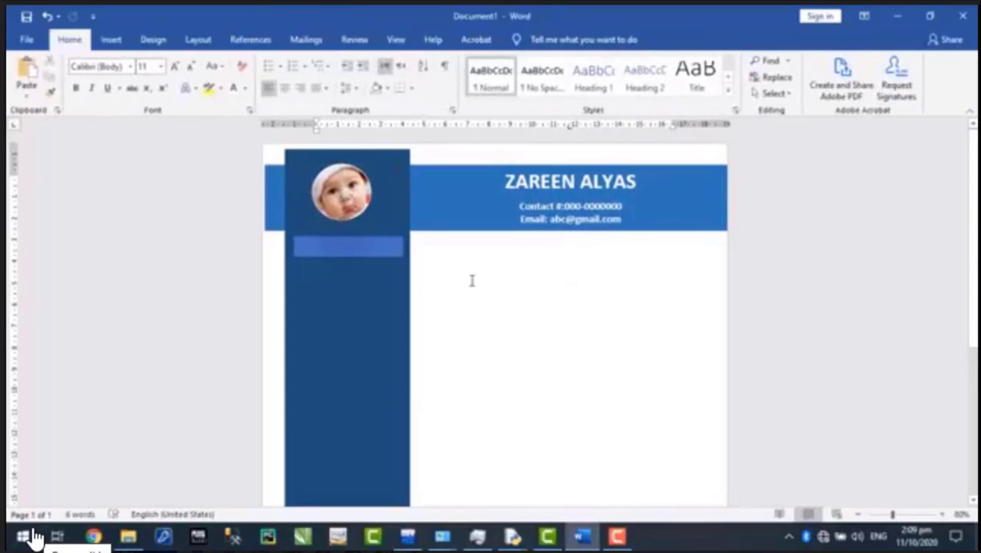
left_click(343, 196)
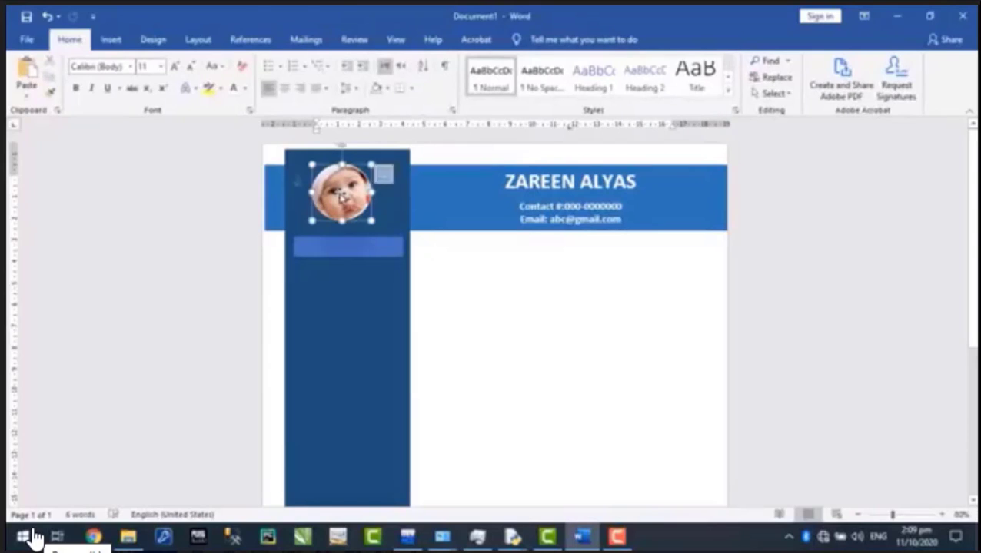
left_click(333, 246)
left_click(510, 278)
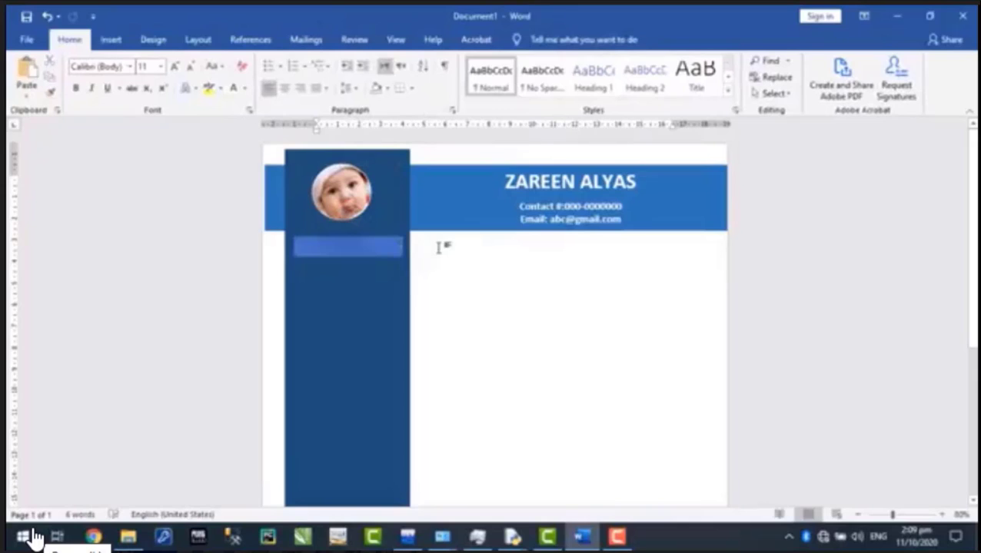
left_click(375, 253)
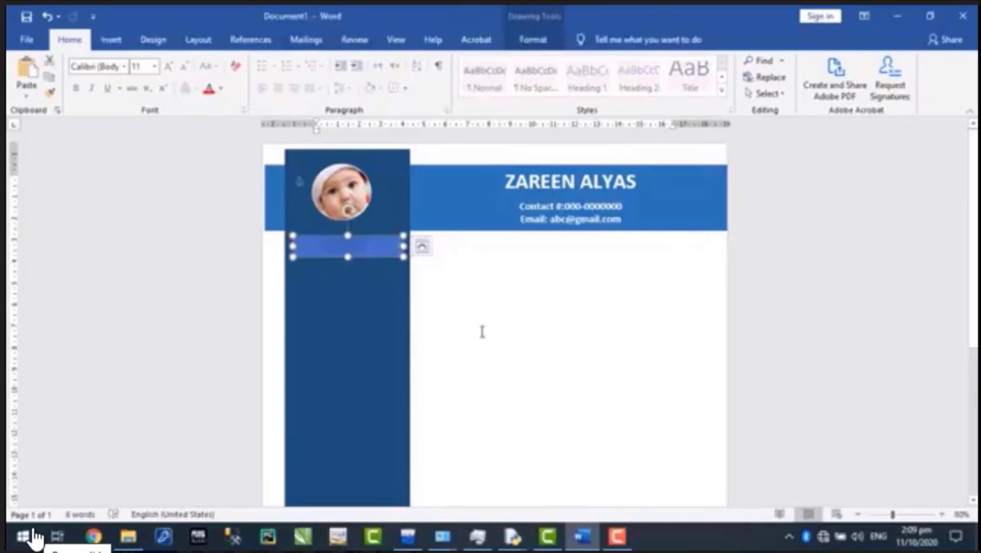
left_click(431, 339)
Draw a wide text box below the name header and type Experience in it.
left_click(109, 40)
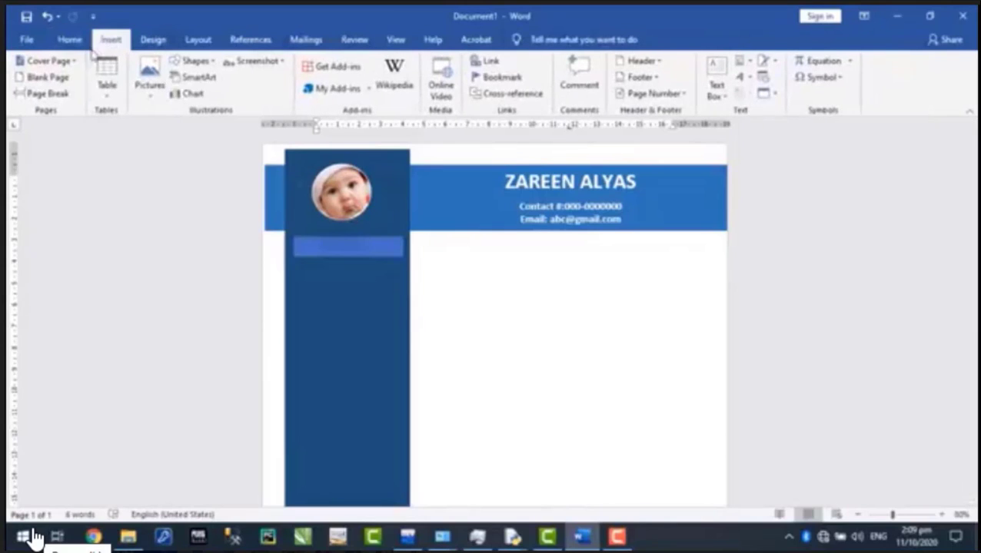
left_click(194, 61)
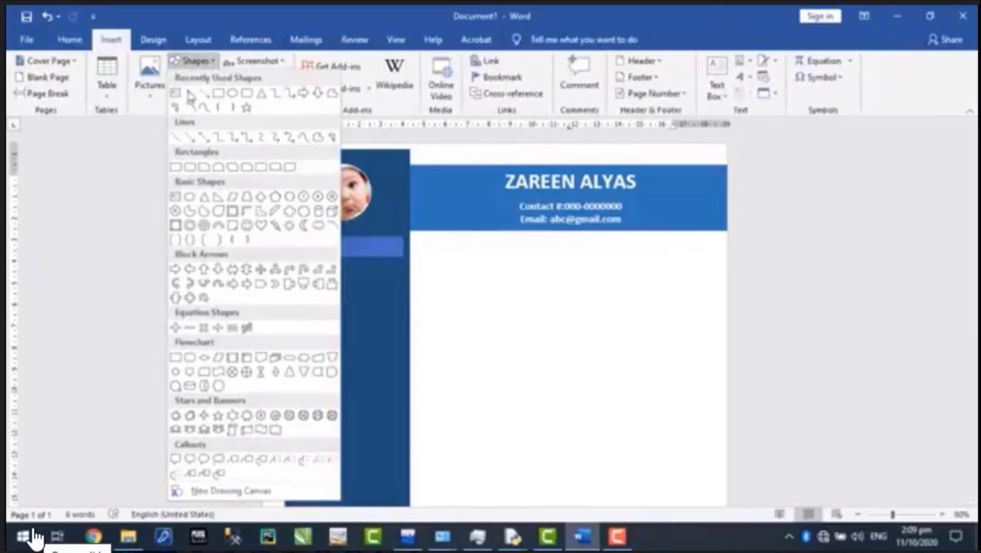
left_click(176, 93)
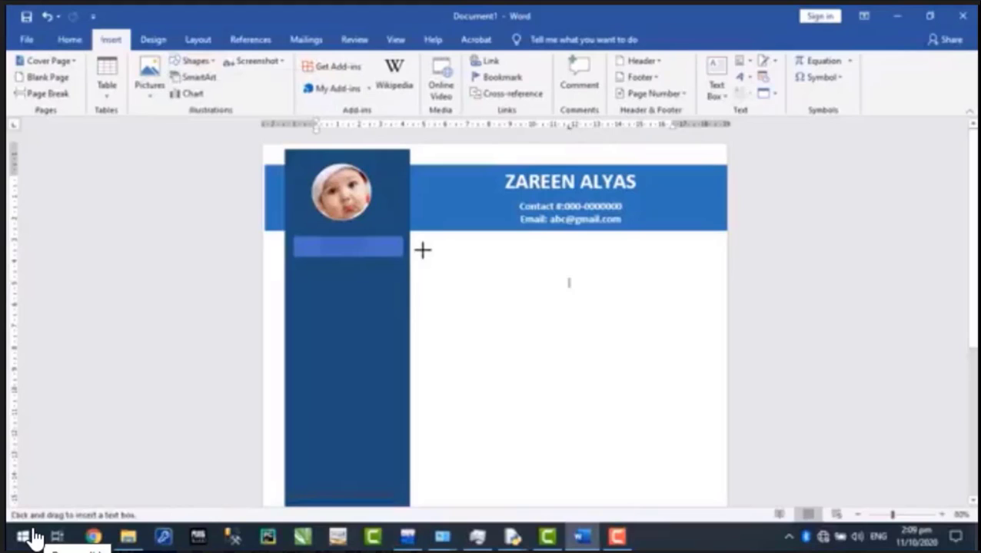
left_click_drag(422, 250, 714, 267)
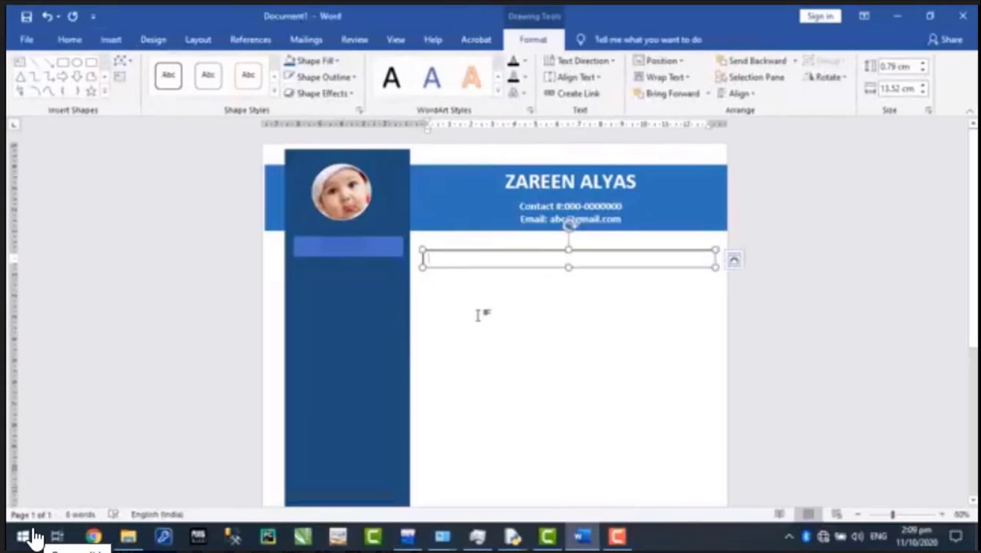
type("Experience")
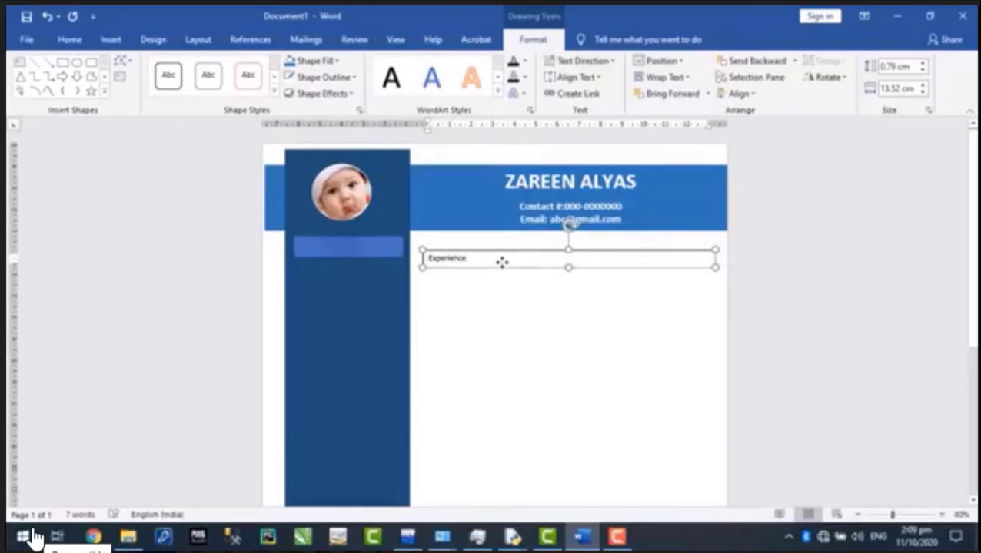
mouse_move(499, 266)
left_mouse_down()
mouse_move(429, 253)
mouse_move(470, 254)
left_mouse_up()
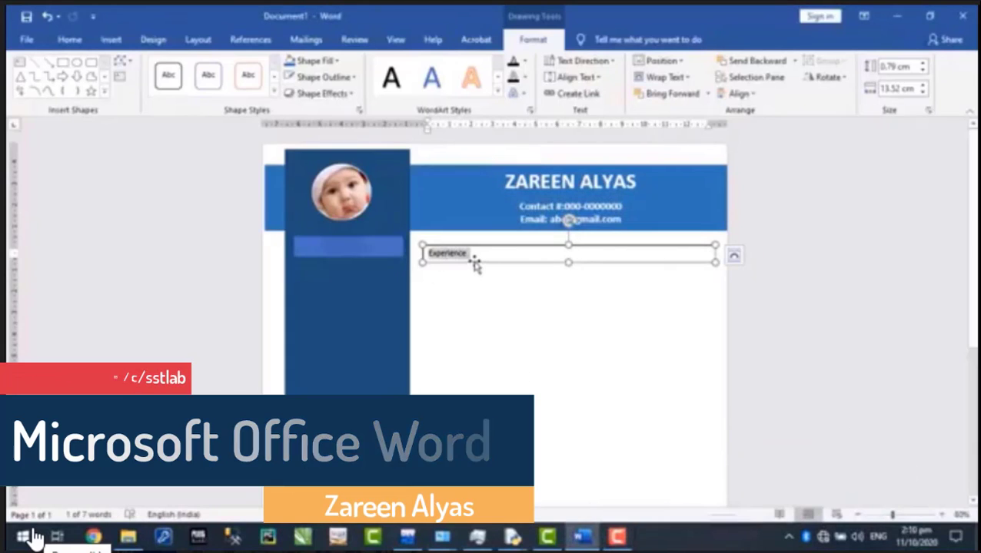
Retitle the box 'Objective' and widen it slightly to 13.82 cm.
type("Objective")
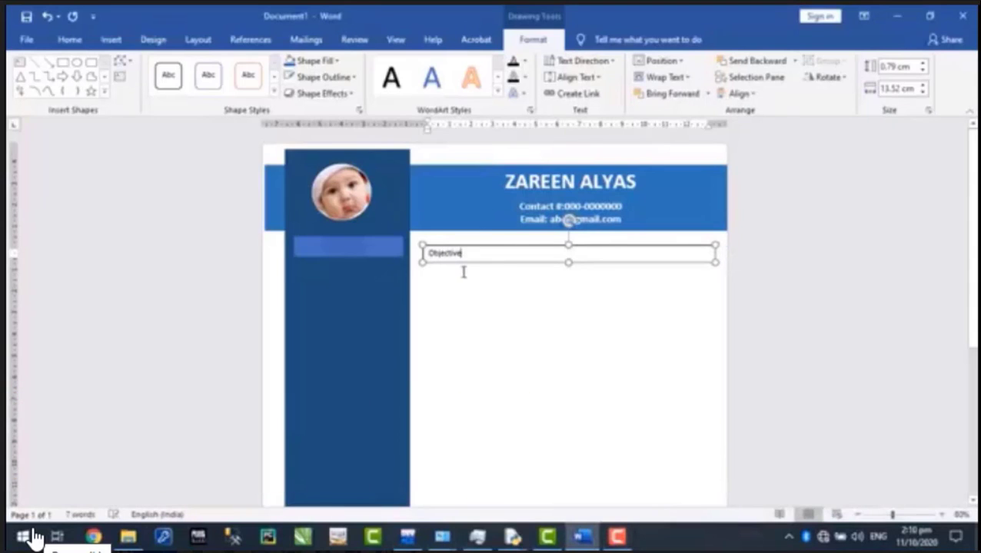
left_click(452, 272)
left_click(471, 264)
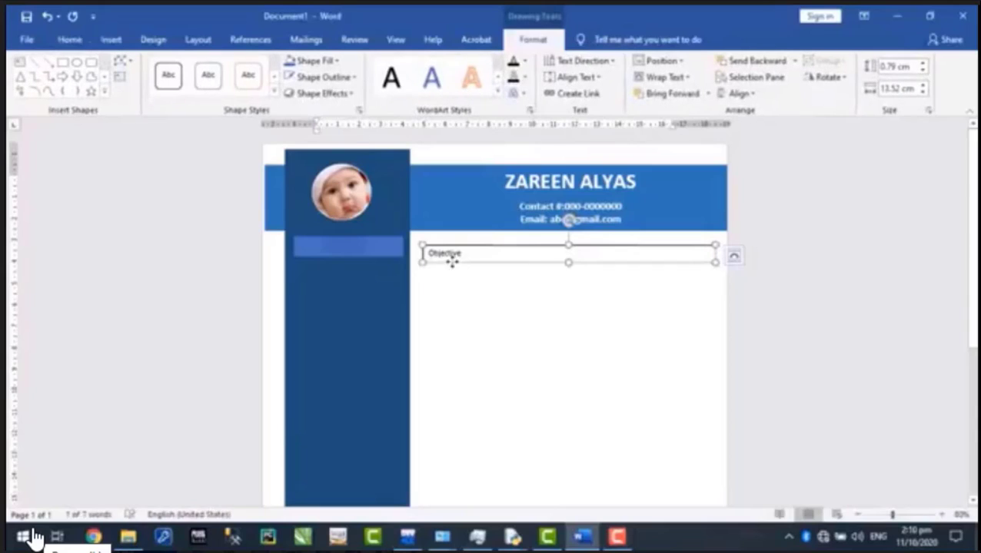
left_click_drag(716, 262, 720, 261)
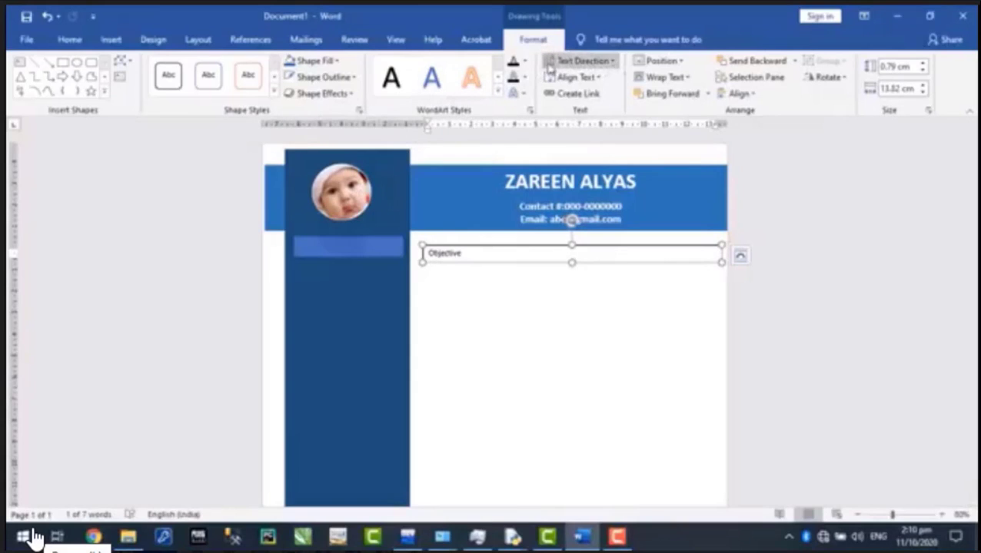
Fill the Objective box dark blue with no outline.
left_click(315, 61)
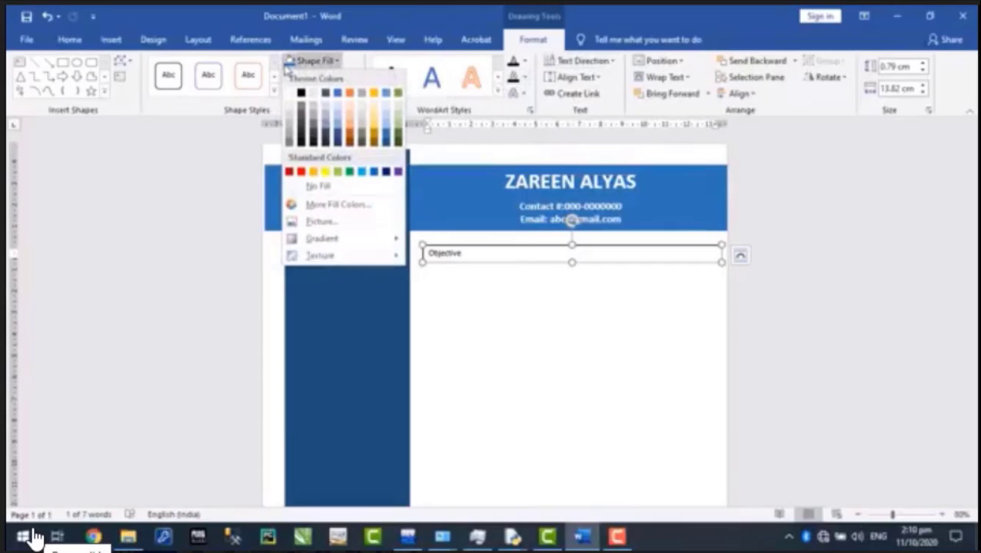
left_click(386, 138)
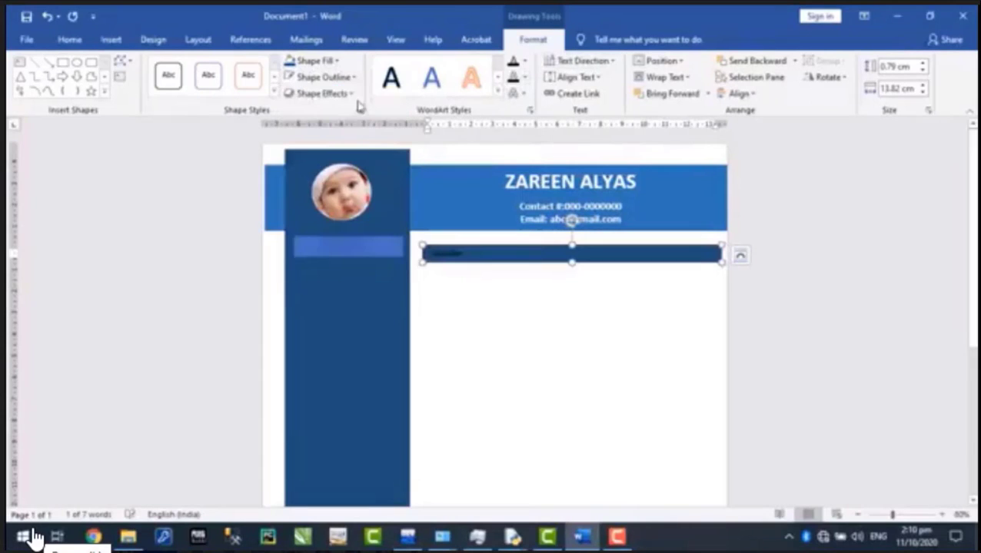
left_click(308, 80)
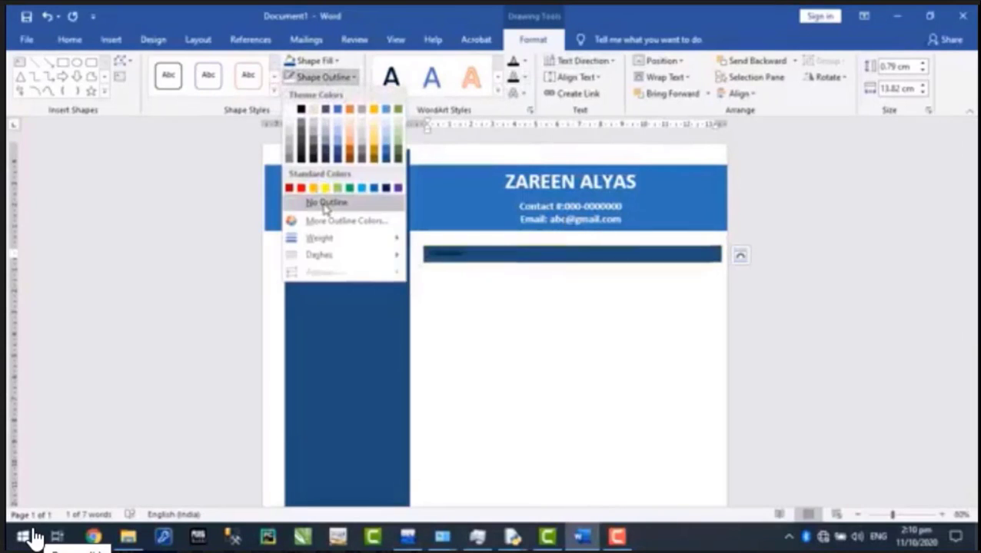
left_click(324, 199)
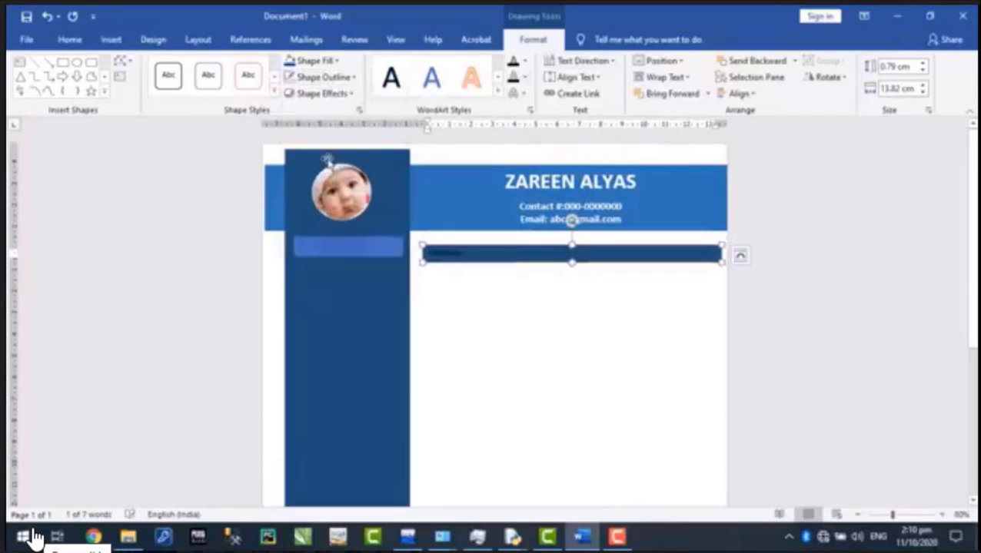
Make the Objective heading text white, bold and 12 pt.
left_click(69, 39)
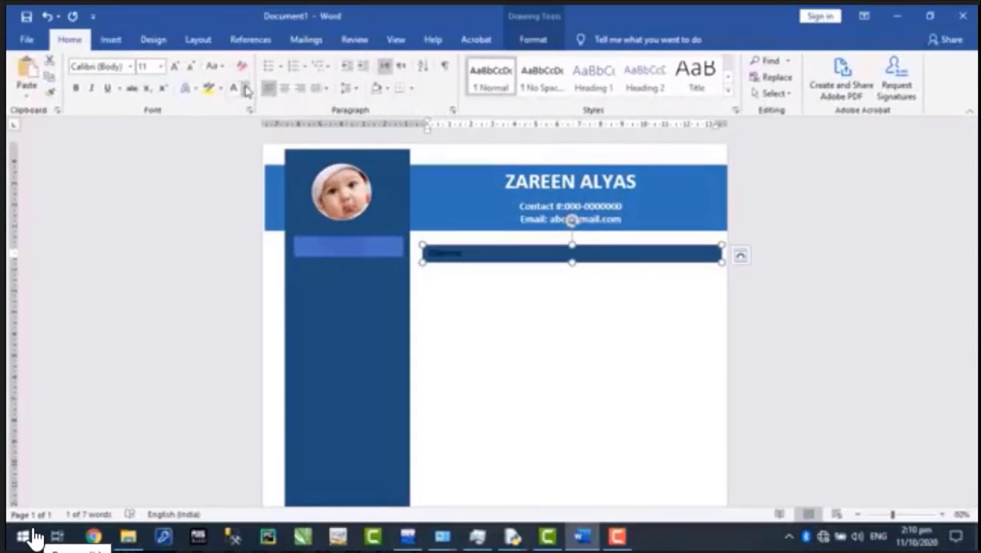
left_click(233, 87)
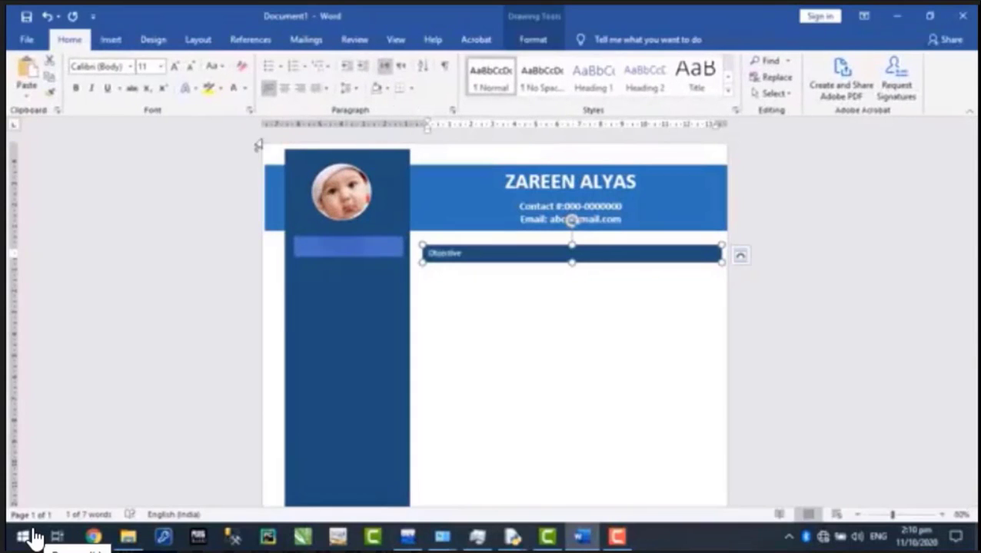
left_click(160, 66)
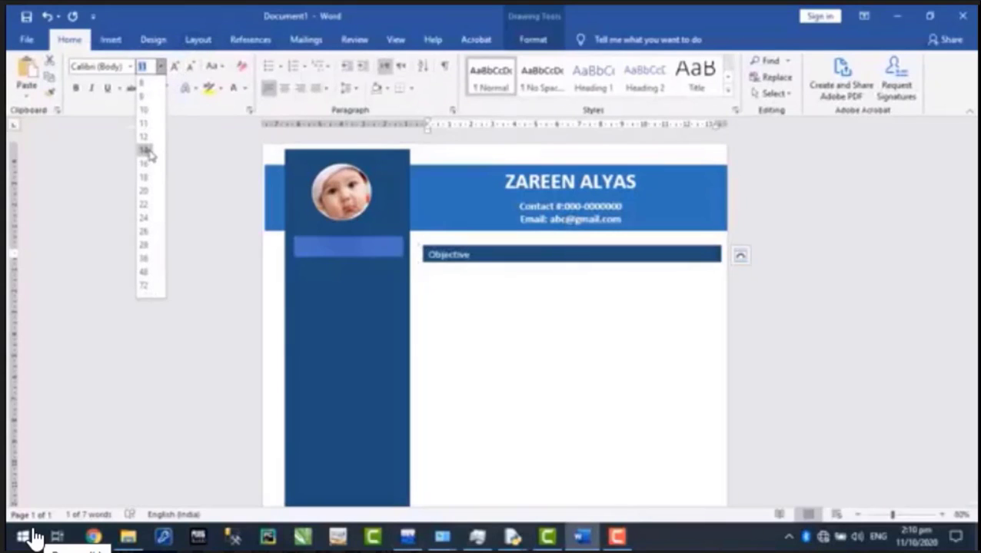
left_click(146, 150)
left_click(75, 88)
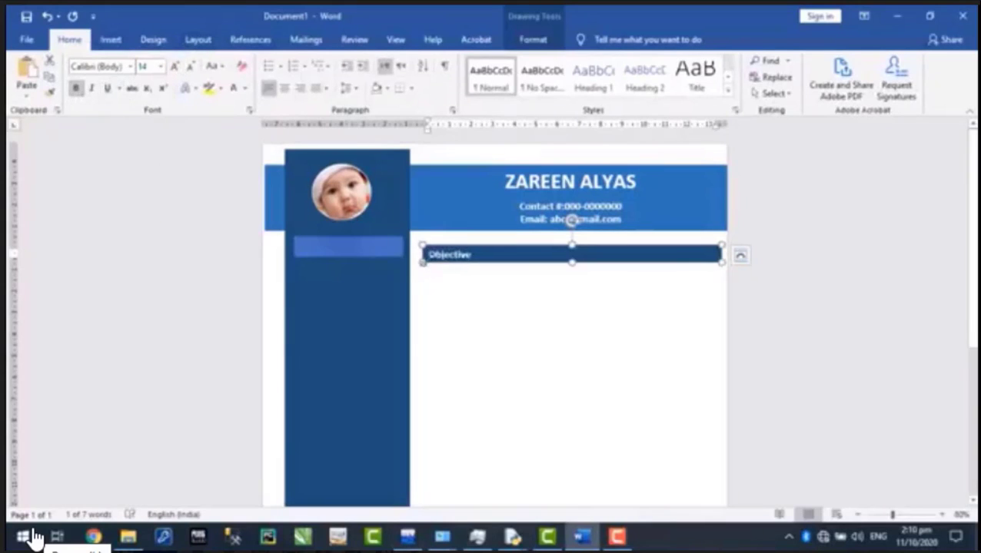
left_click(161, 67)
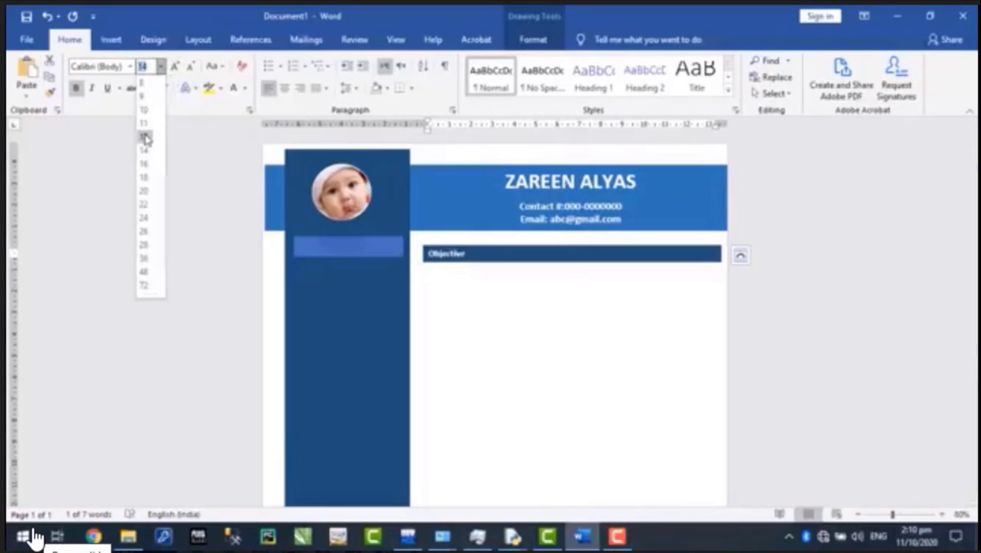
left_click(145, 138)
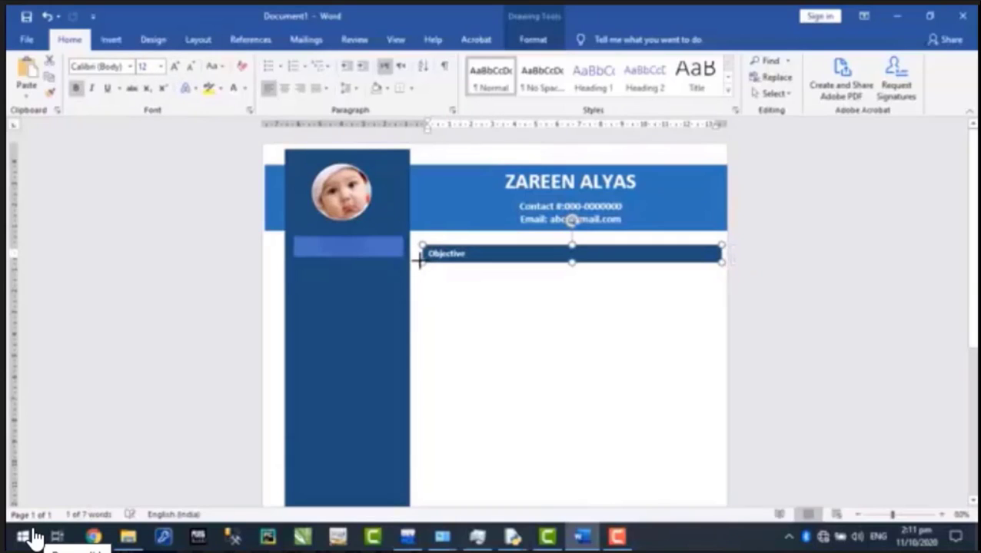
left_click(571, 290)
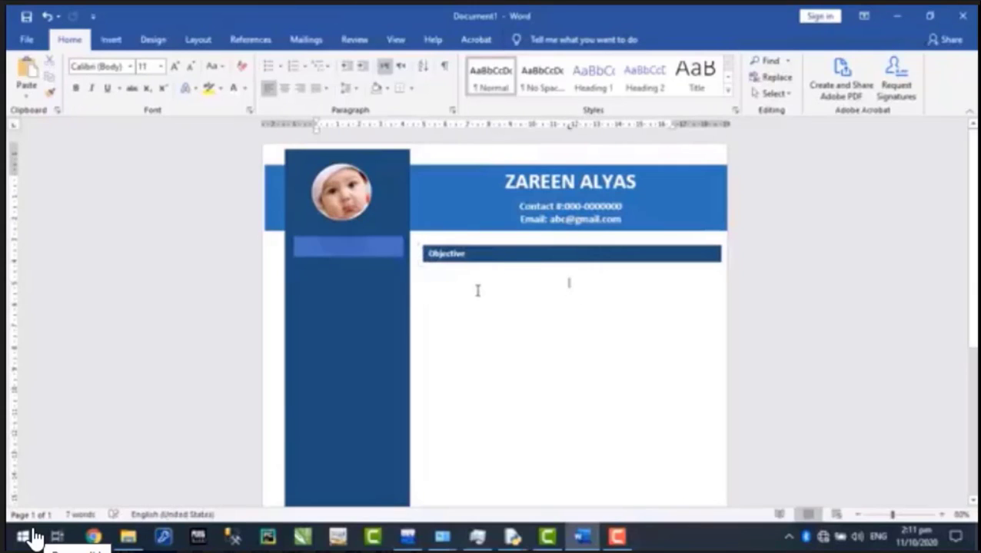
Draw a 2.31 × 13.82 cm text box under the Objective bar and paste the objective paragraph.
left_click(111, 39)
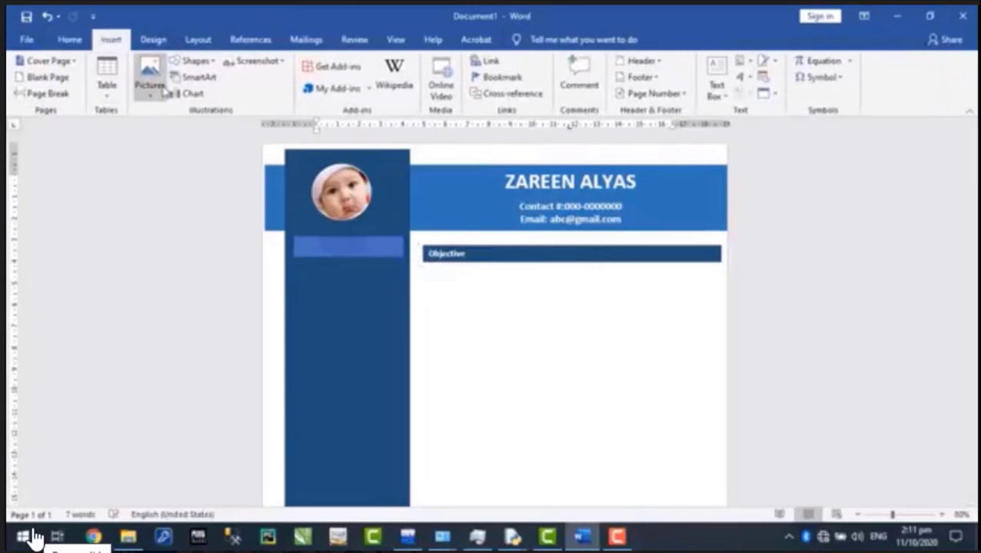
left_click(192, 61)
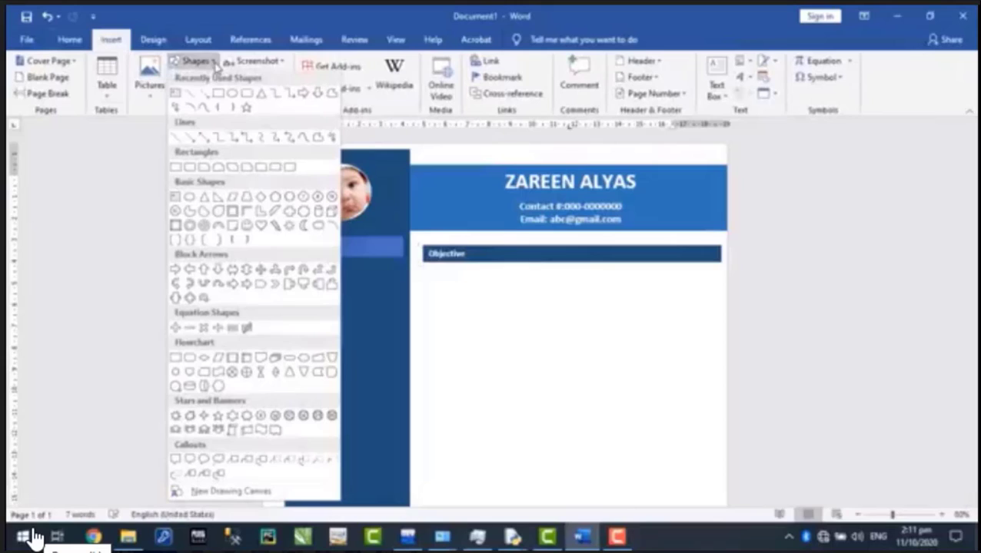
left_click(180, 91)
mouse_move(424, 272)
left_mouse_down()
mouse_move(718, 314)
mouse_move(720, 323)
left_mouse_up()
left_click_drag(605, 326, 602, 331)
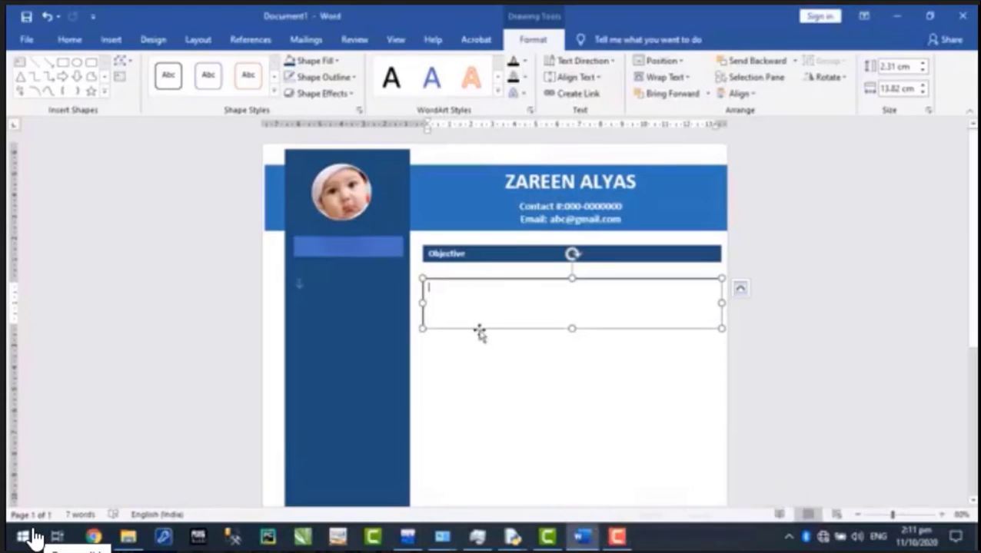
type("Dedicated professional, seeking position, where there is an opportunity for climbing the ladder of promotion, prosperity and a chance to prove my mettle. Having solid ability to absorb and adapt to new environment.")
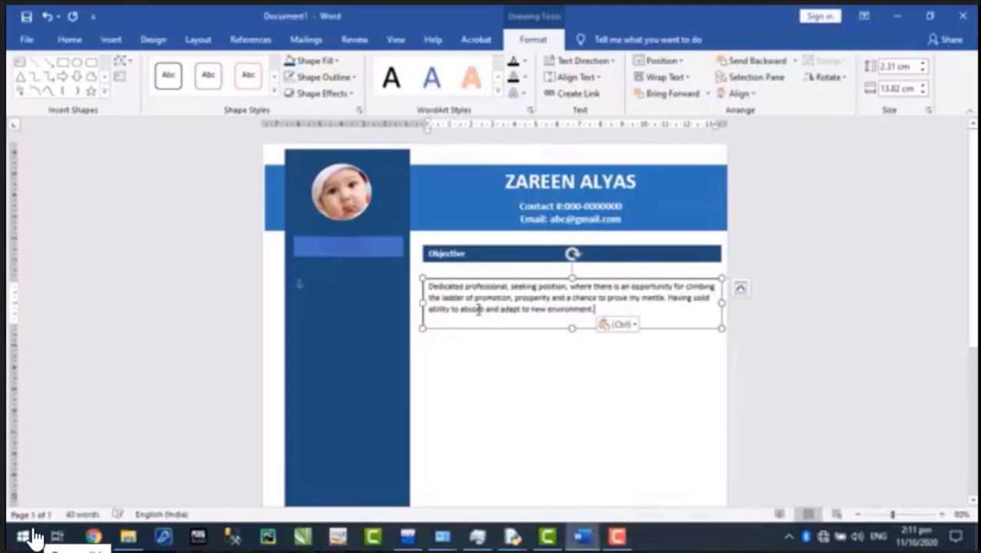
left_click_drag(509, 278, 508, 275)
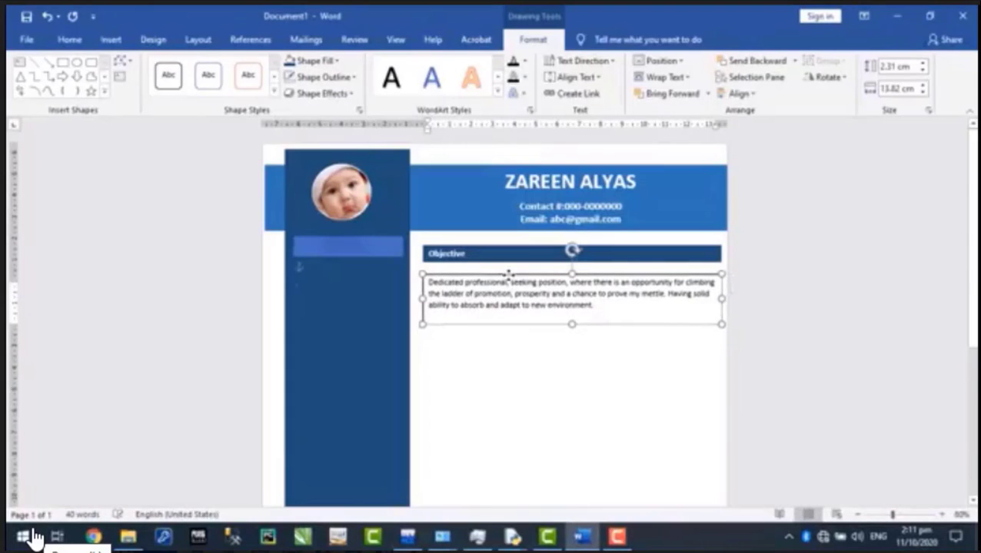
Remove the paragraph box's outline and set its text to 12 pt with 1.5 line spacing.
left_click(320, 79)
left_click(312, 203)
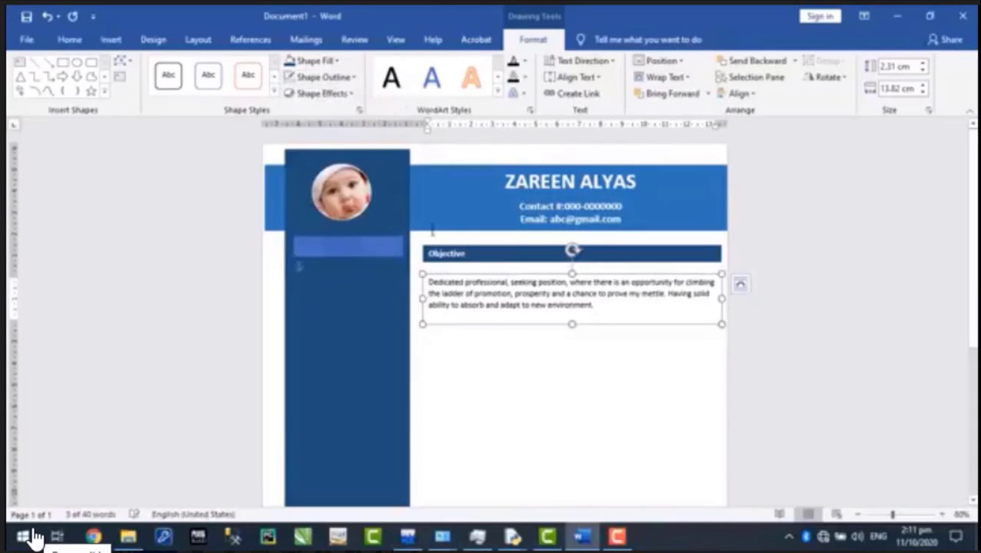
left_click(69, 39)
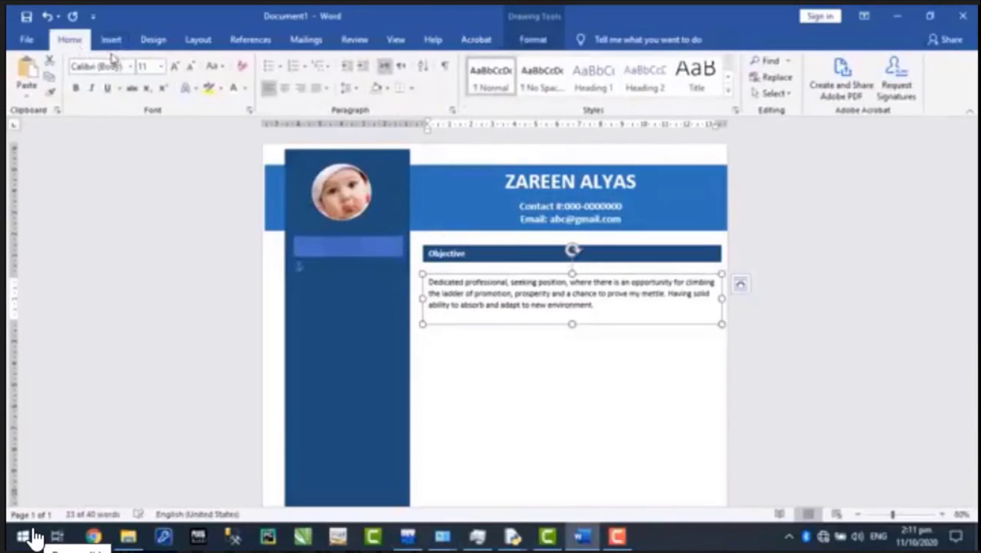
left_click(161, 67)
left_click(146, 140)
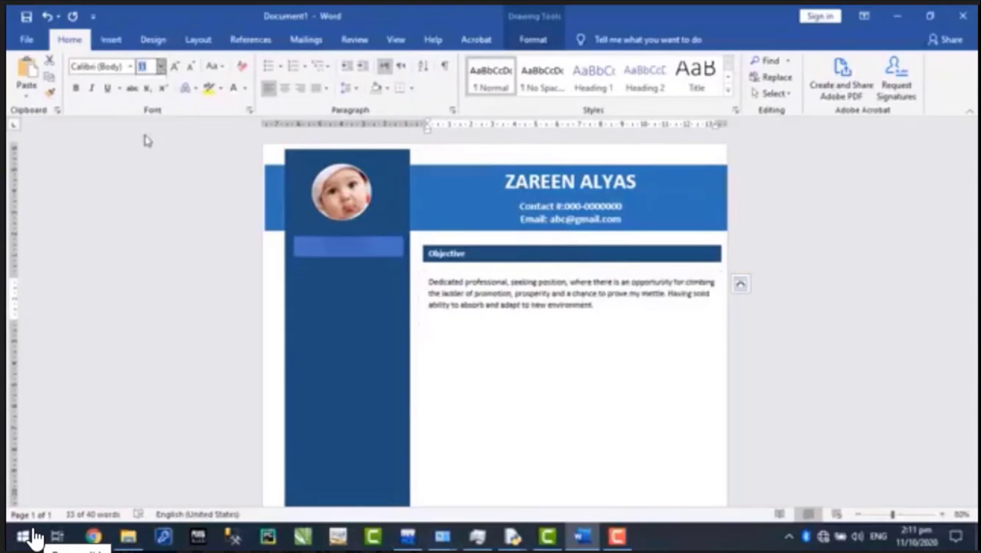
type("12")
left_click(350, 87)
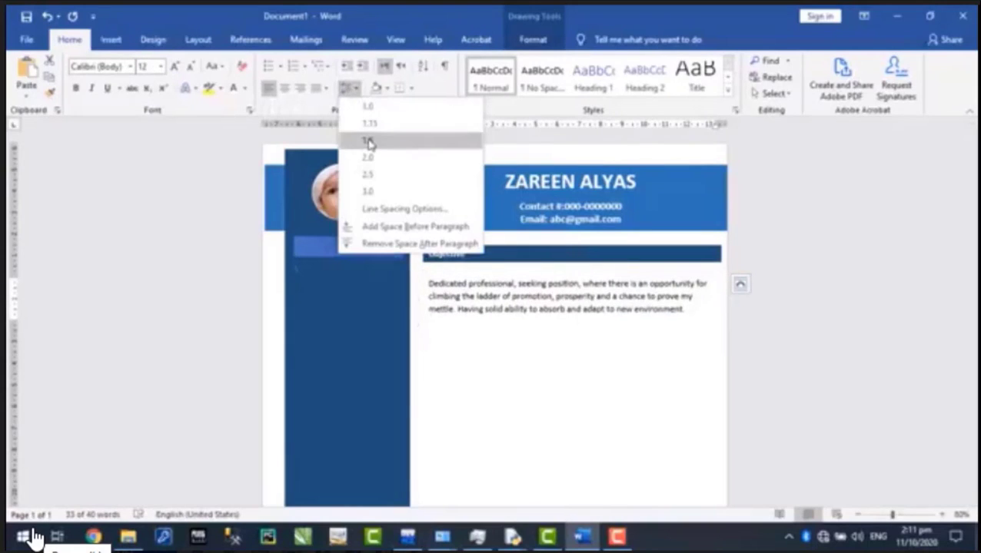
left_click(369, 143)
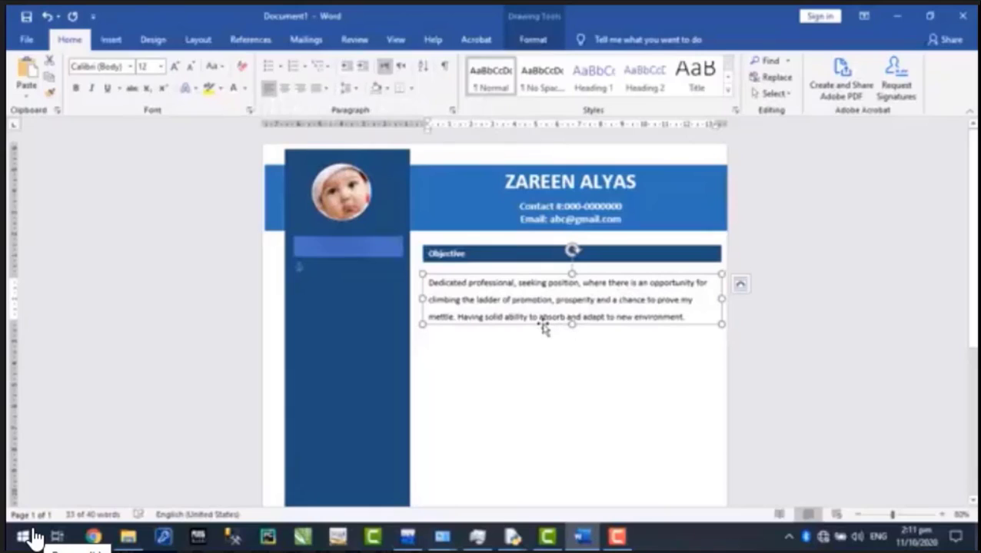
left_click(470, 350)
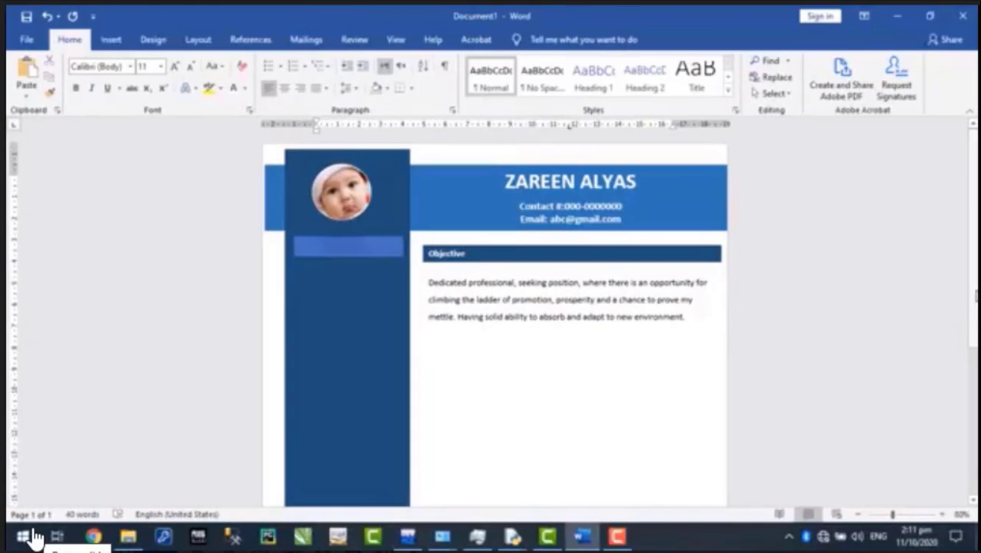
left_click(587, 283)
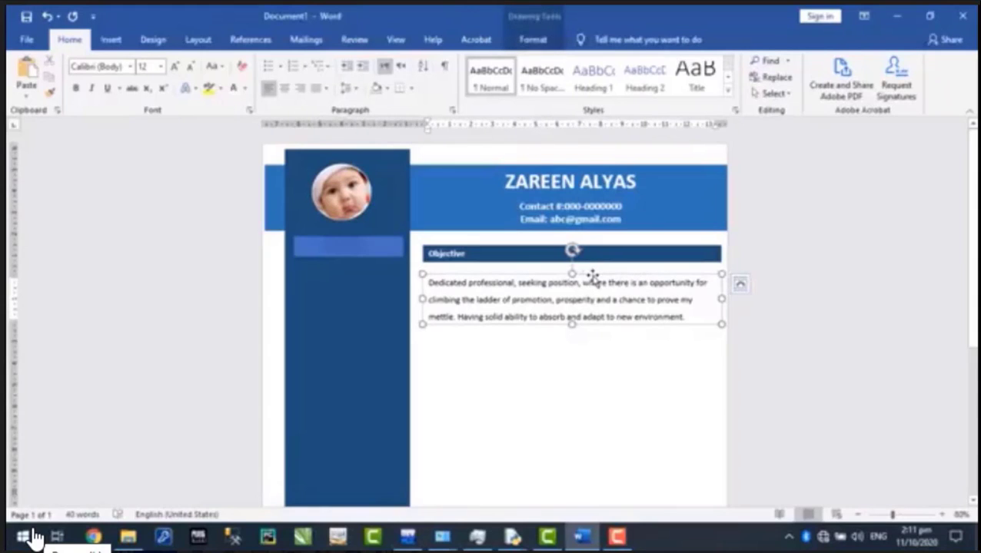
left_click(593, 262, "shift")
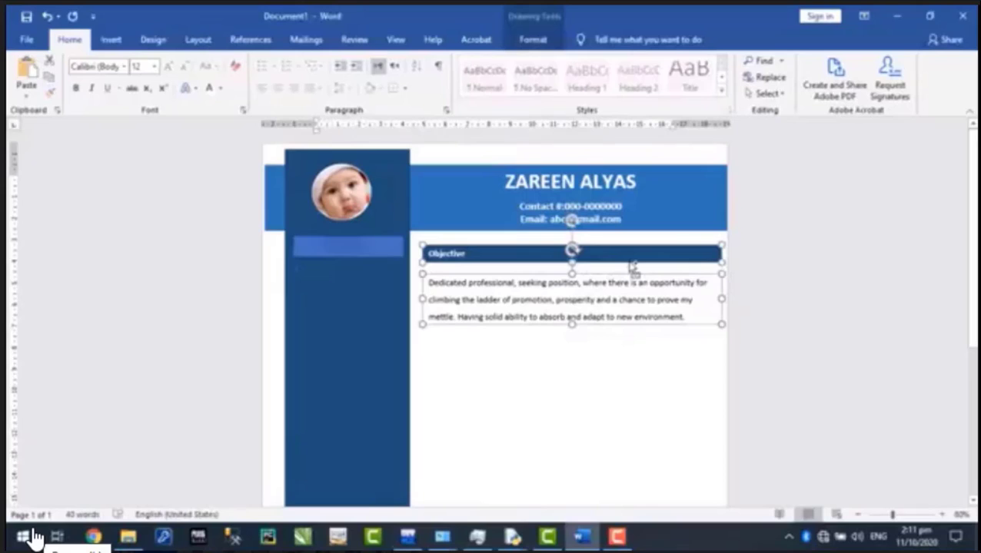
left_click(569, 387)
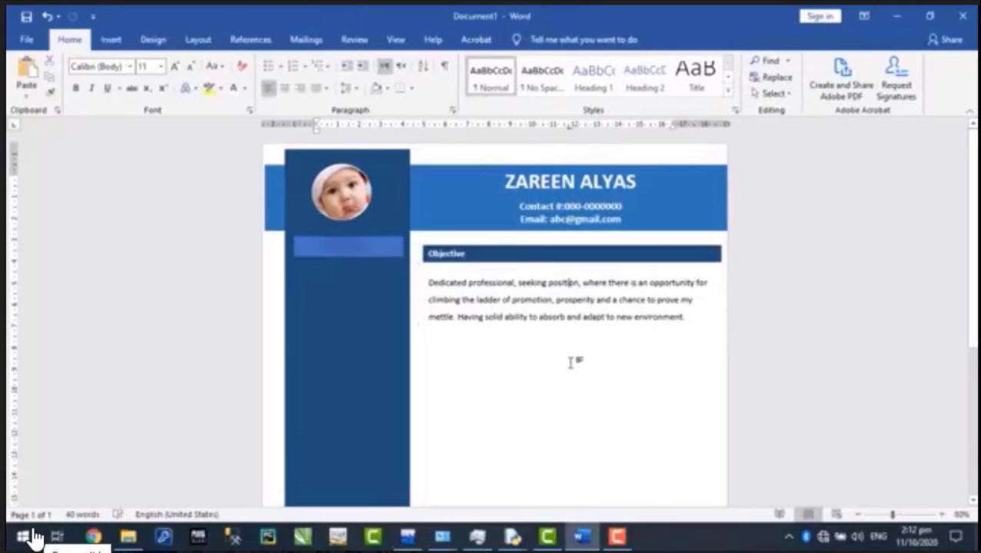
Copy the Objective heading and paragraph boxes and paste the copy beneath the original.
left_click(578, 284)
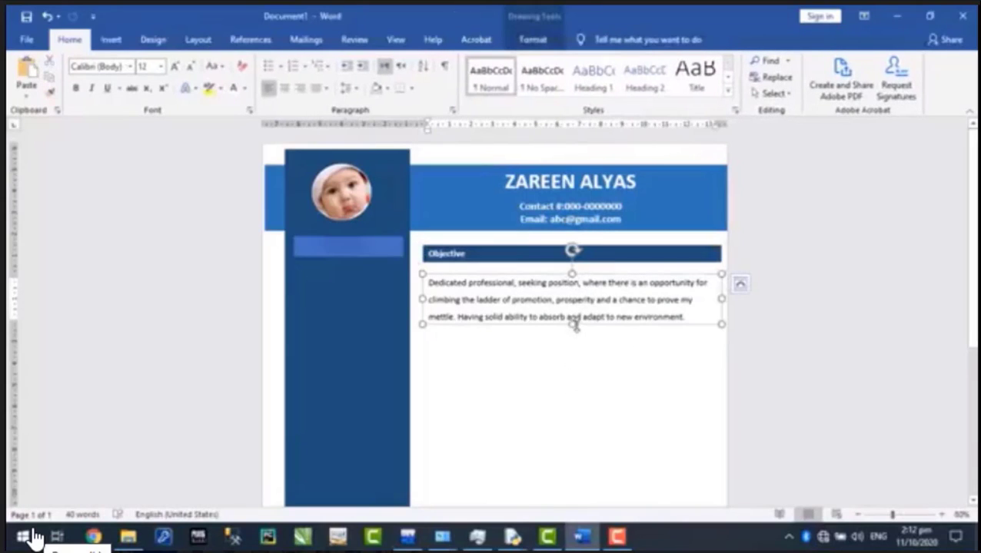
left_click(609, 263, "shift")
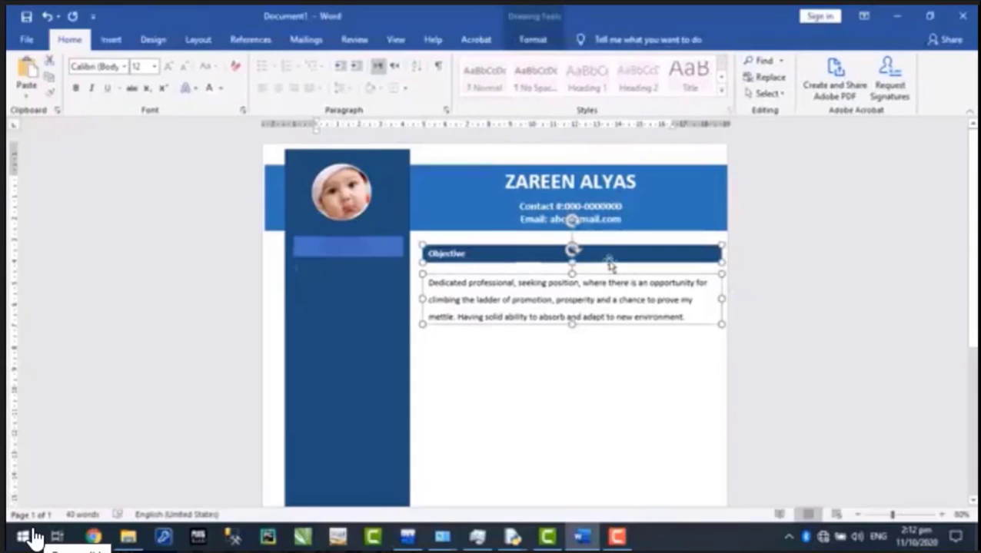
right_click(608, 265)
left_click(639, 287)
left_click(561, 354)
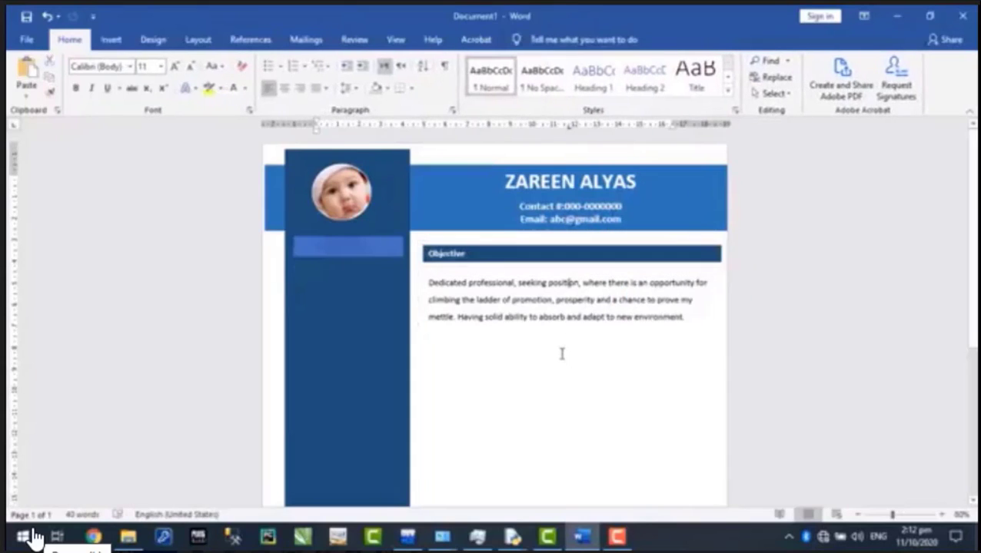
right_click(560, 353)
key("Escape")
right_click(629, 438)
left_click(659, 304)
left_click_drag(486, 440, 601, 335)
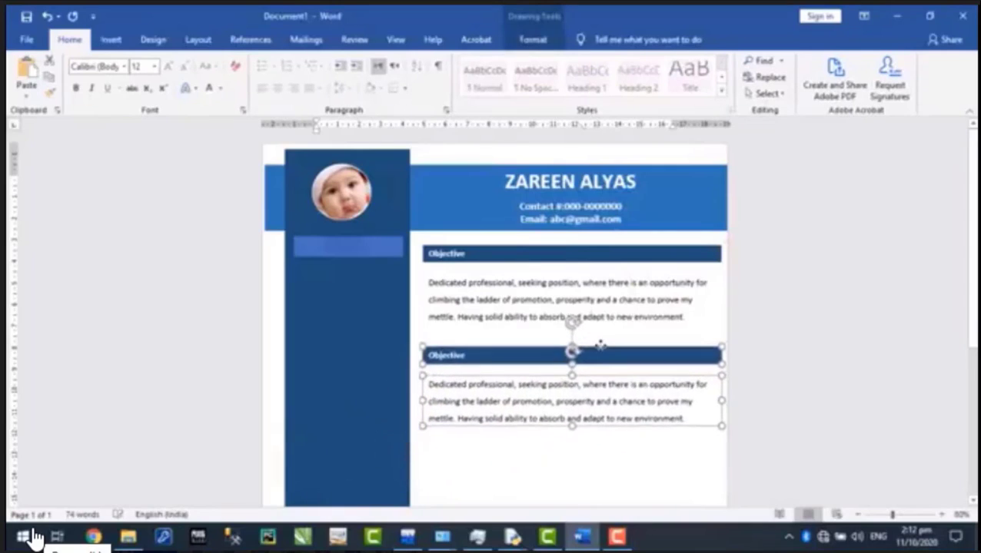
left_click_drag(600, 336, 599, 332)
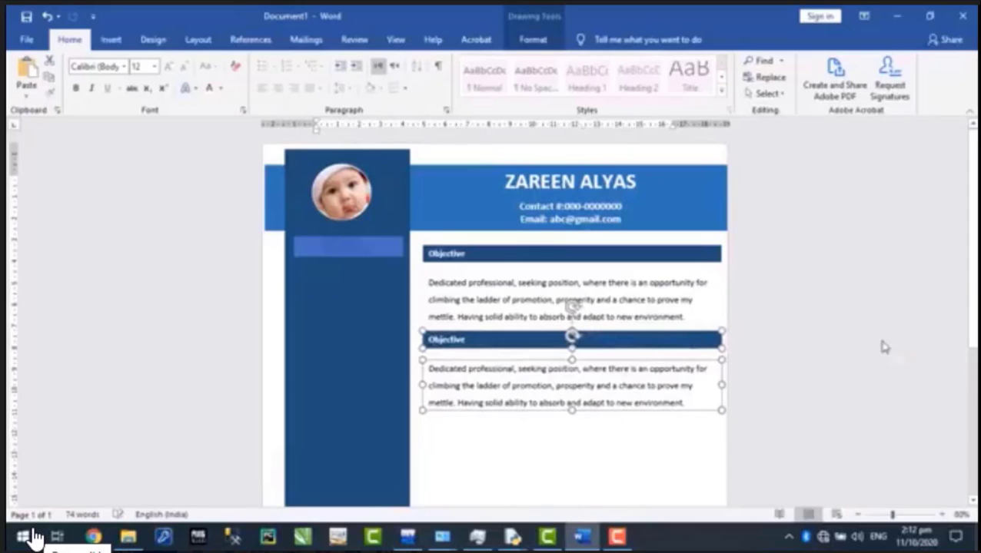
Retitle the copied heading 'Experience'.
scroll(970, 299, "down", 5)
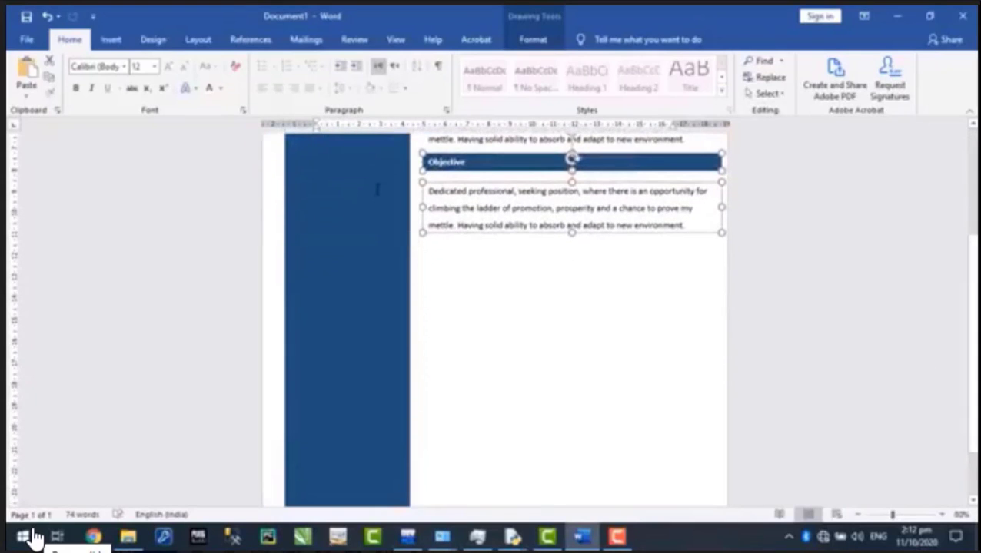
left_click(499, 162)
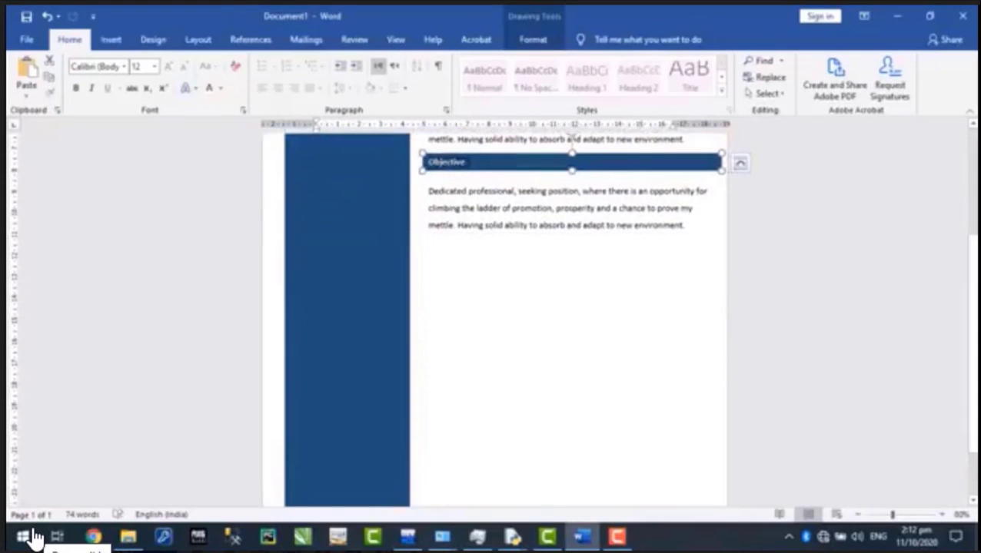
key("ctrl+a")
type("E")
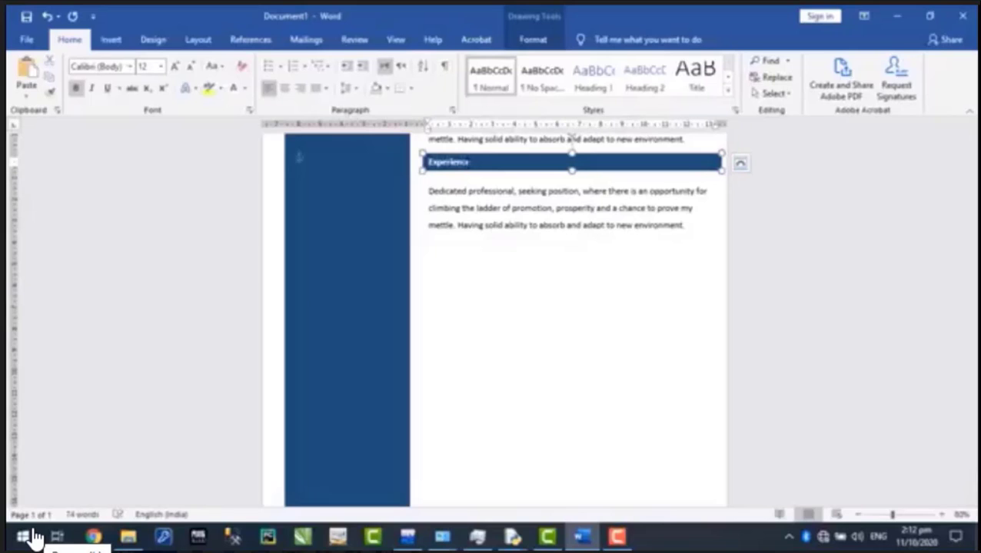
left_click_drag(971, 274, 972, 215)
Change the Experience and Objective heading words to UPPERCASE with Change Case.
left_click(447, 284)
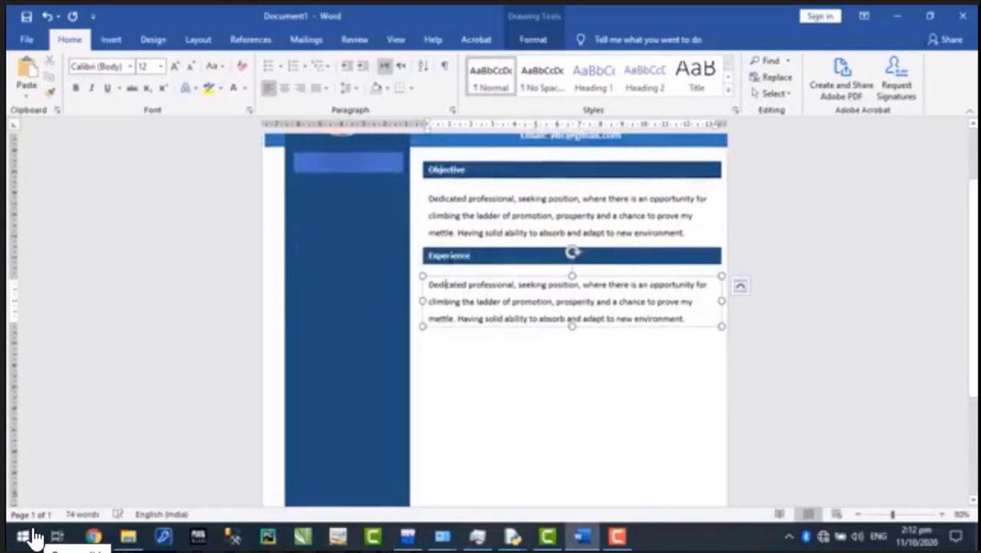
left_click(453, 256)
double_click(449, 259)
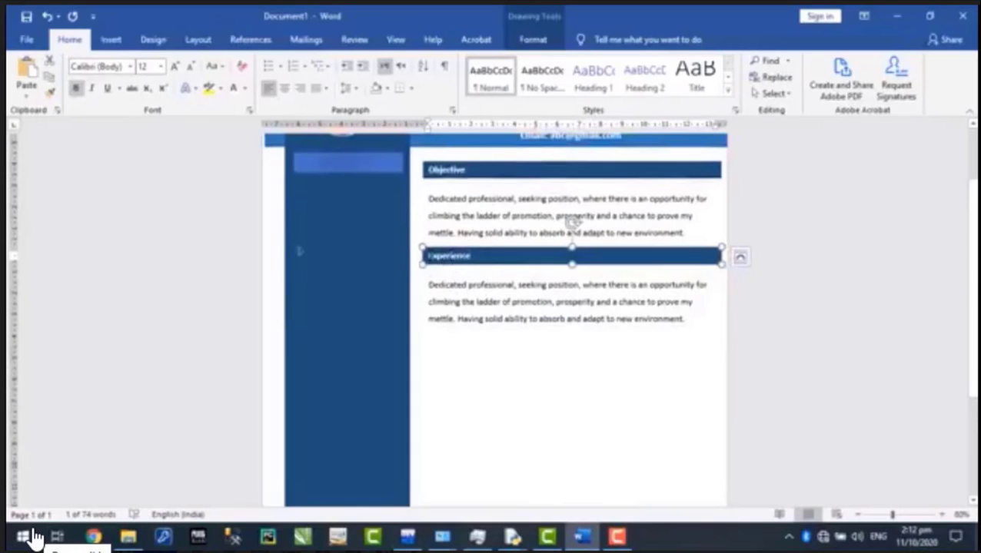
left_click(216, 66)
left_click(251, 118)
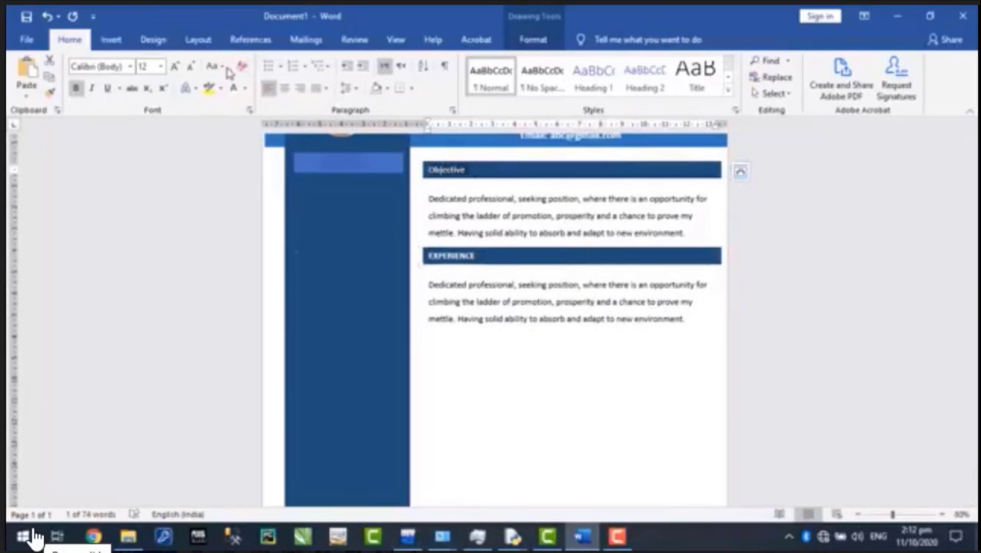
left_click(215, 66)
left_click(252, 118)
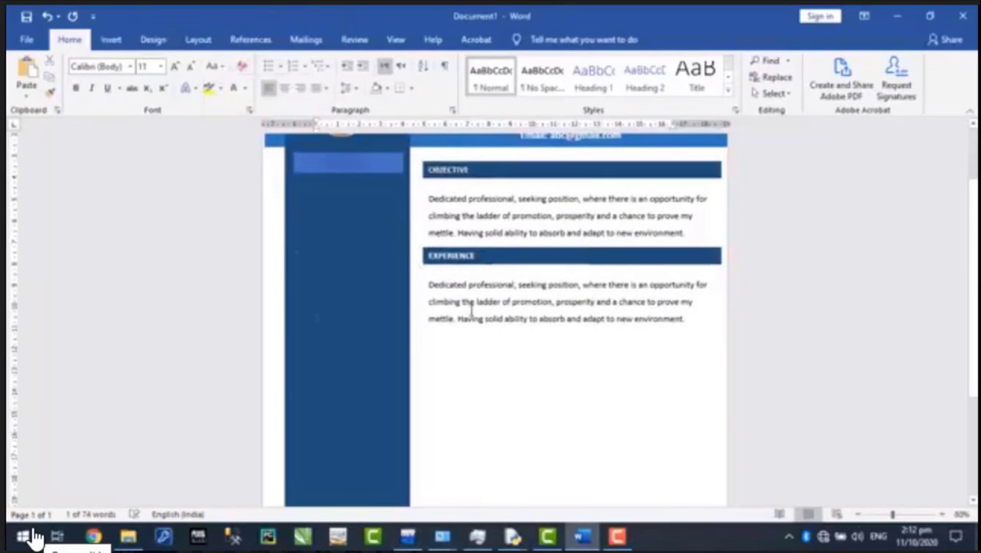
left_click(452, 286)
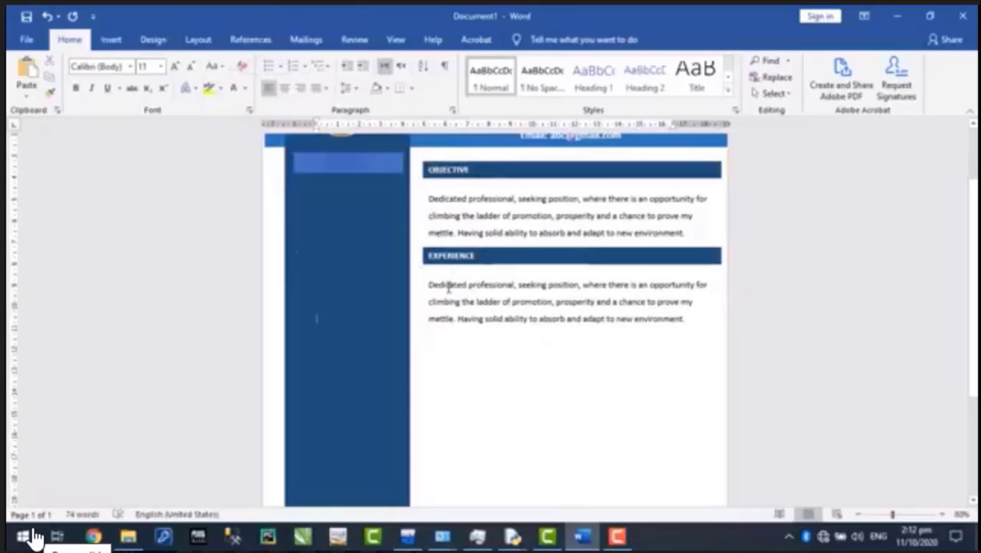
Replace the Experience placeholder with the teaching job line, 01-09-2015 to 31-08-2016.
triple_click(466, 326)
left_click_drag(668, 318, 440, 283)
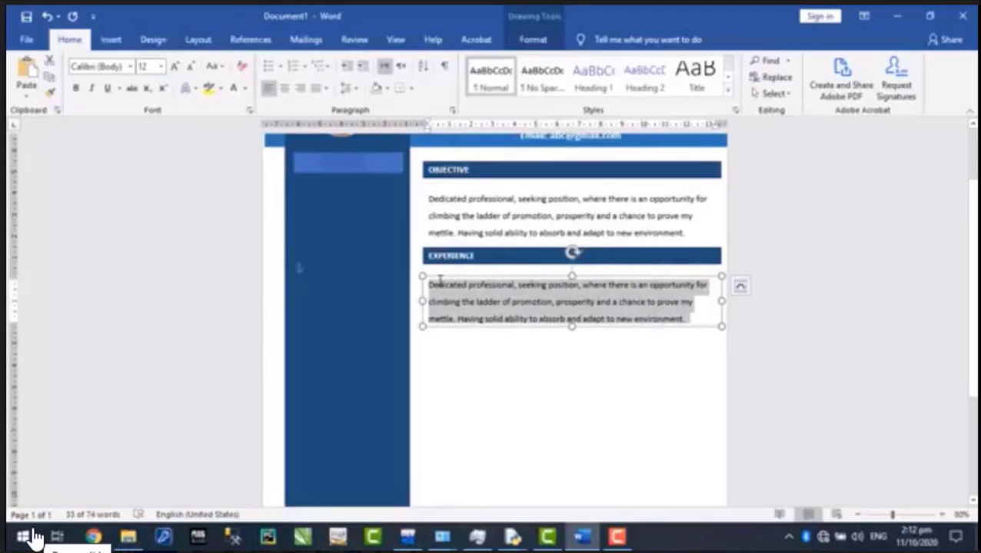
type("We")
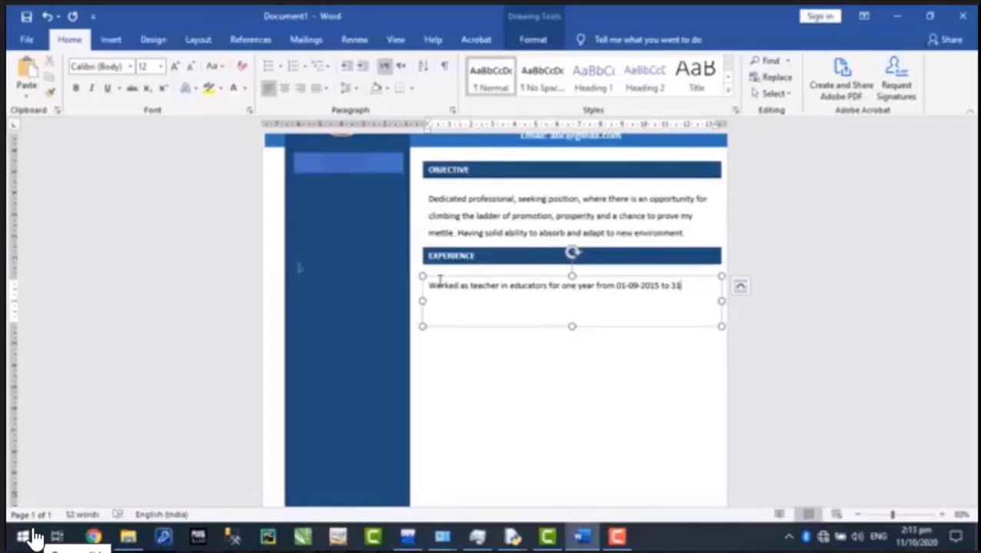
type("-")
type("08-")
type("2016")
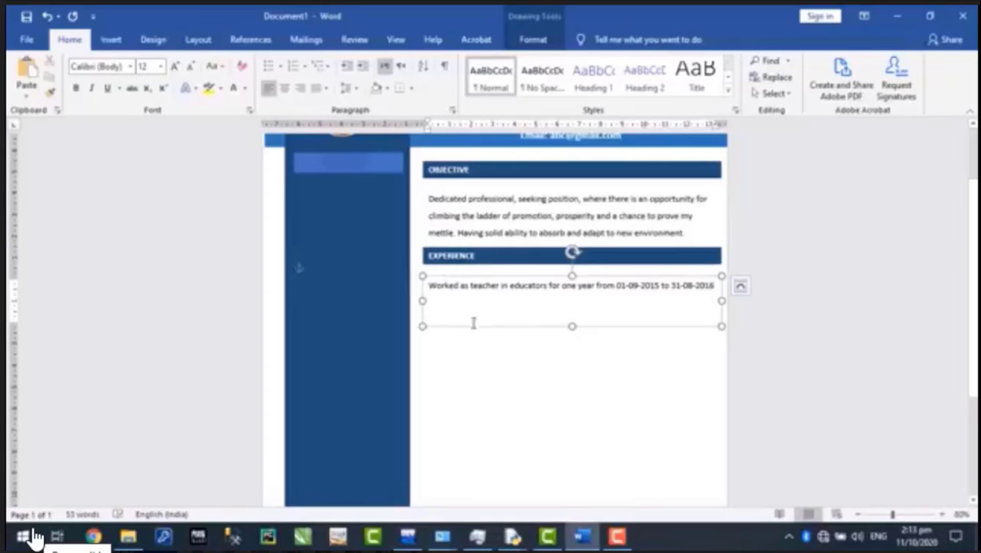
Add a second line: worked as loan officer at Khushali Bank, 10-09-2016 to 05-08-2017.
key("Return")
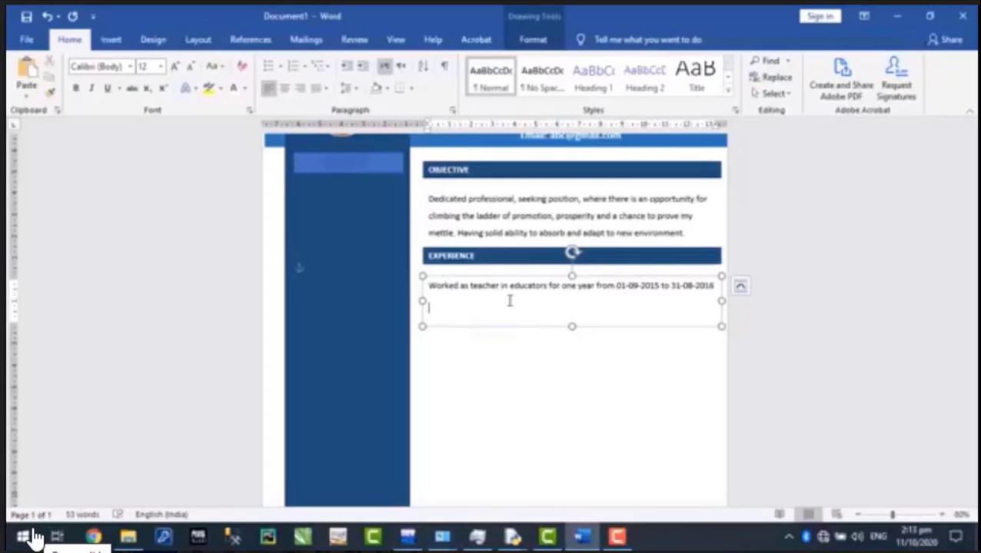
type("Wo")
key("BackSpace")
key("BackSpace")
type("ed ")
type("as ")
type("loan of")
type("fice")
type(" in Khush")
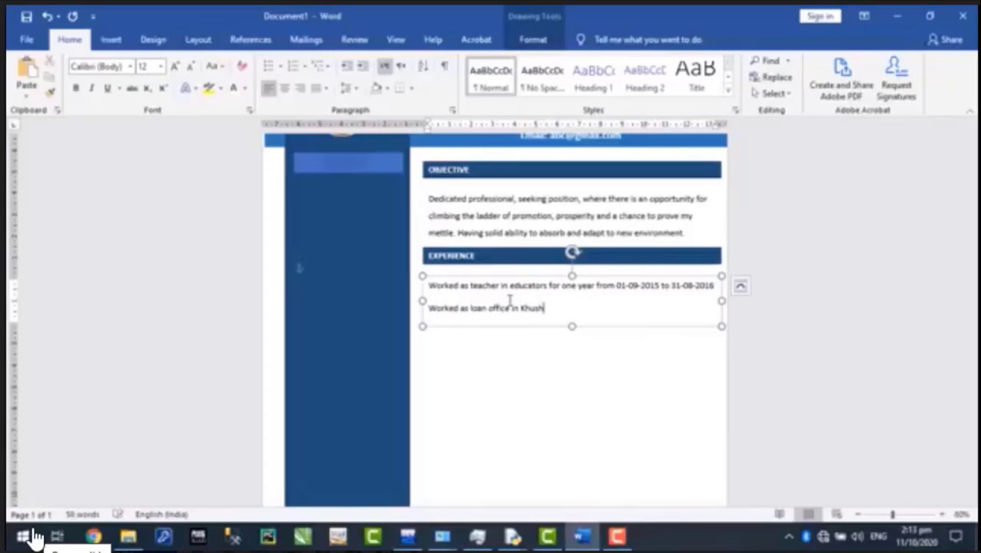
type("a")
key("BackSpace")
type("ali ")
type("Ban")
type(" for")
key("BackSpace")
key("BackSpace")
type("rom 1")
type("0-0")
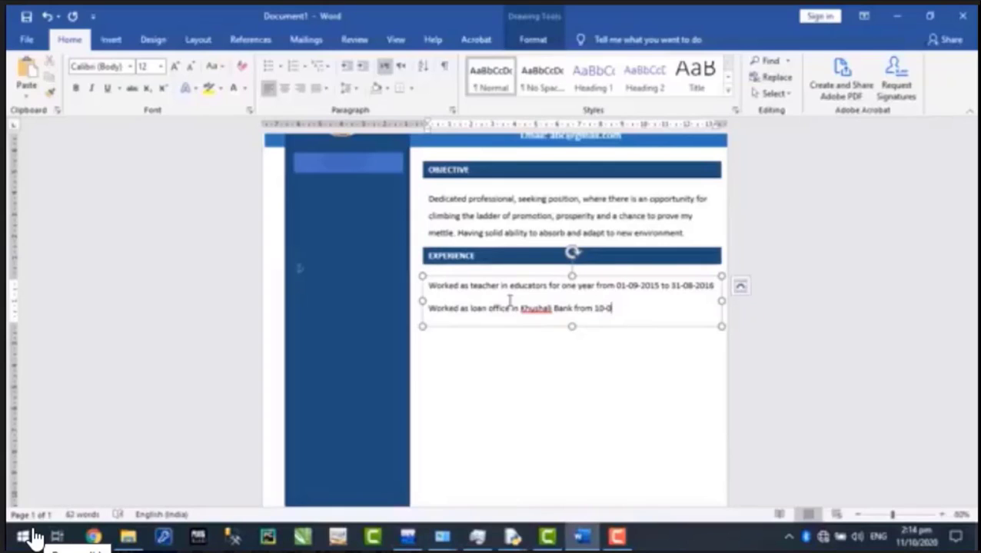
type("5")
type("1")
key("BackSpace")
key("BackSpace")
key("BackSpace")
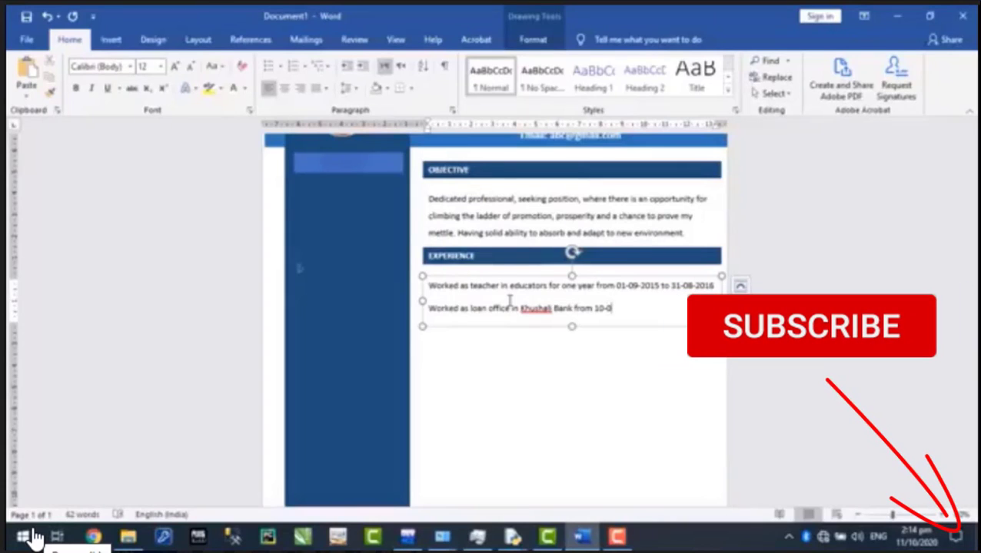
type("9")
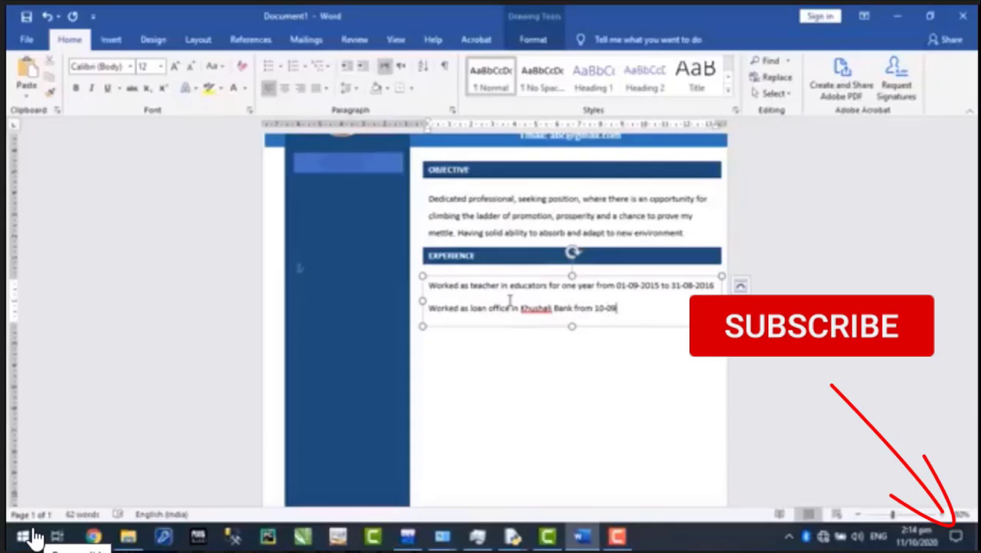
type("-2016")
type(" to")
type(" 05")
type("-08-")
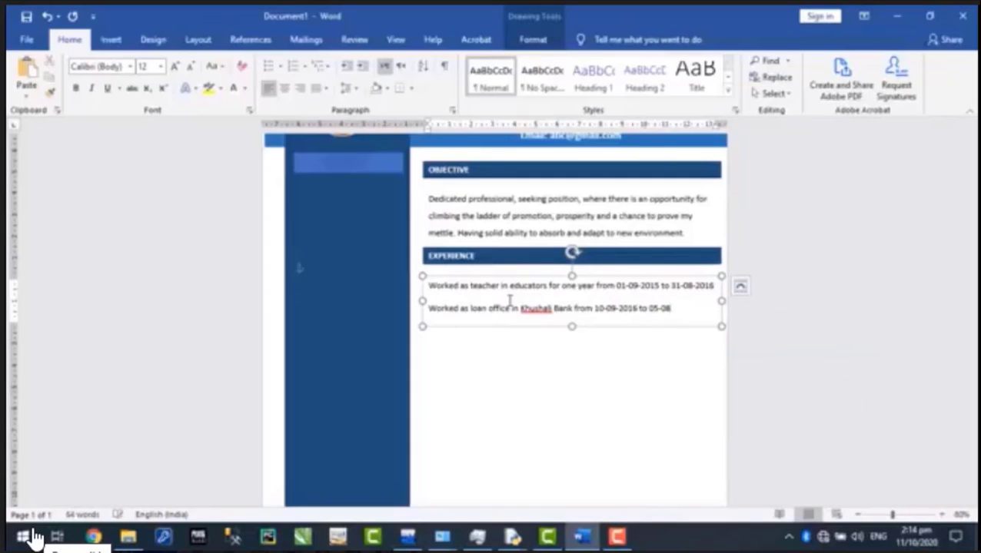
type("20")
type("17.")
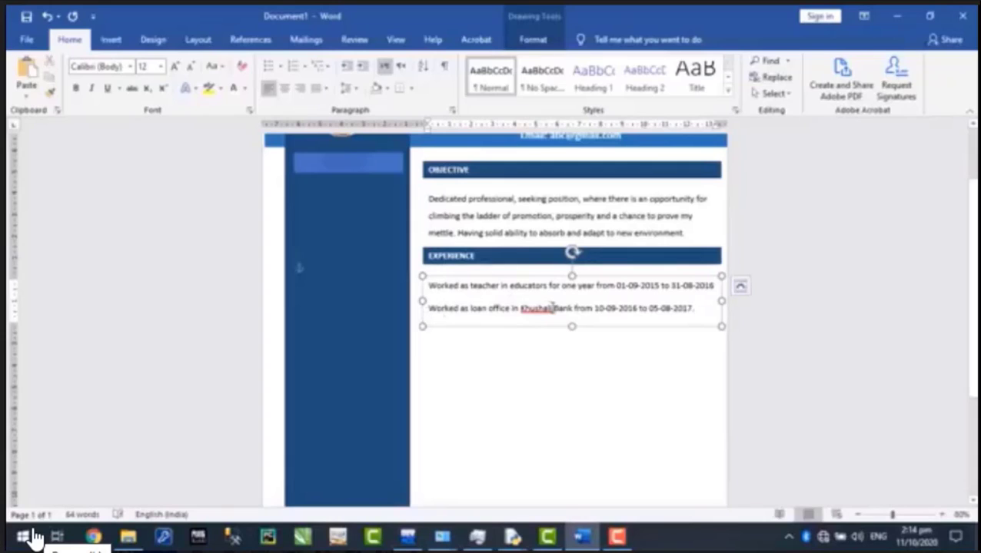
Dismiss the spelling suggestions for Khushali and nudge the Experience text box up slightly.
right_click(538, 309)
left_click(523, 341)
left_click_drag(625, 329, 626, 322)
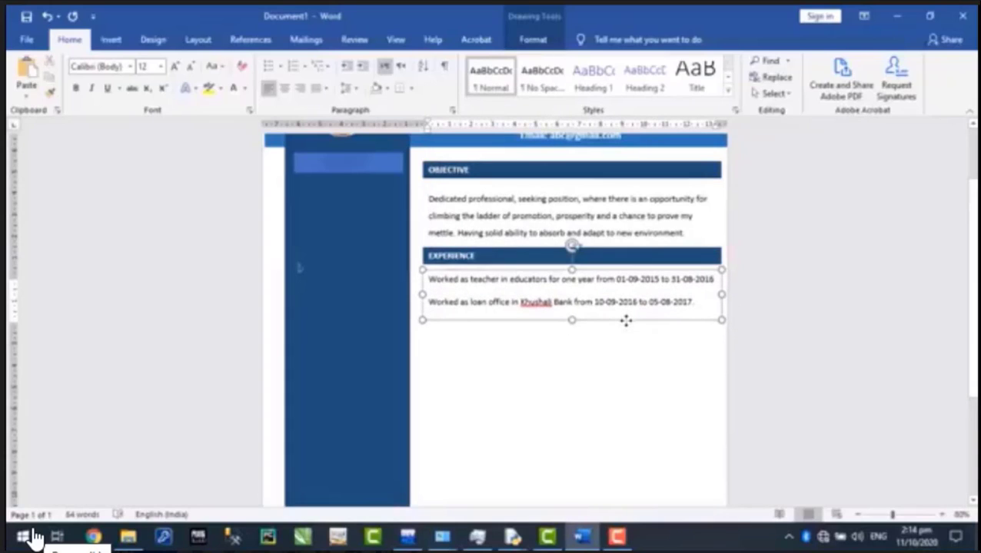
Insert a 2-column, 5-row table below the Experience entries.
left_click(637, 338)
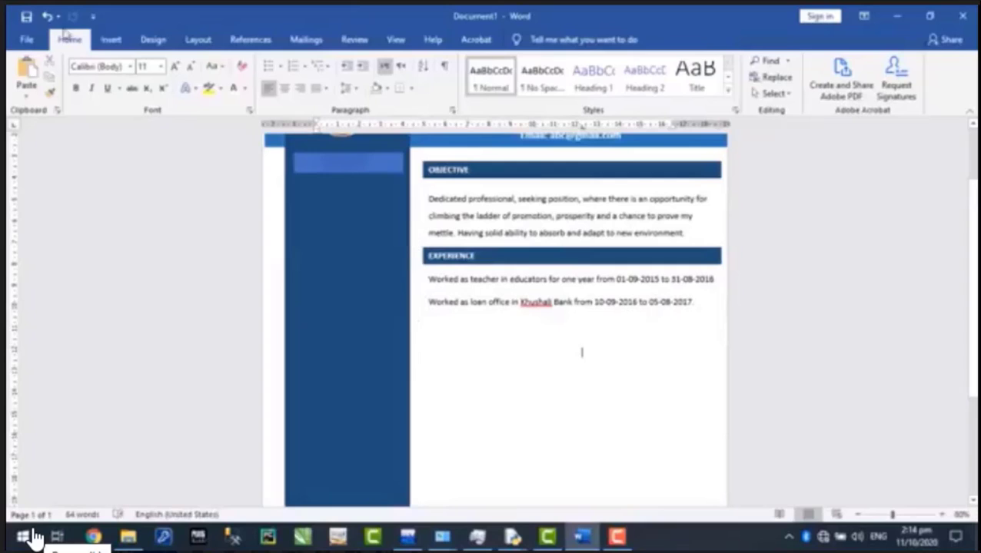
left_click(112, 41)
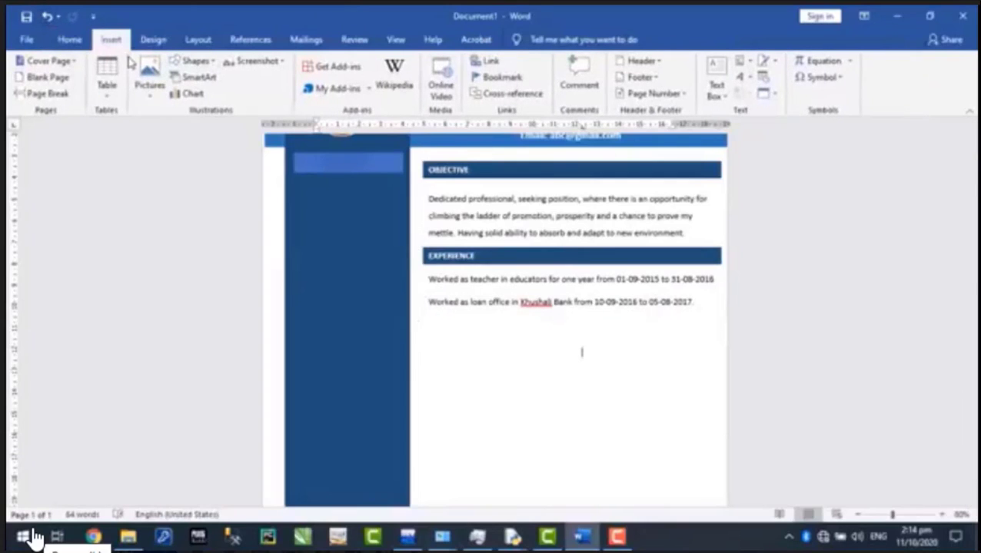
left_click(107, 83)
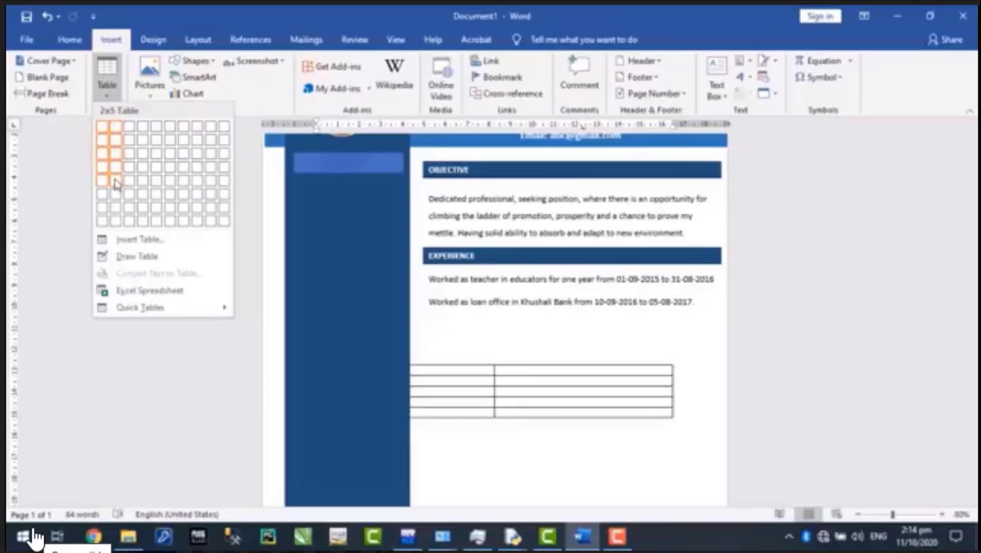
left_click(114, 183)
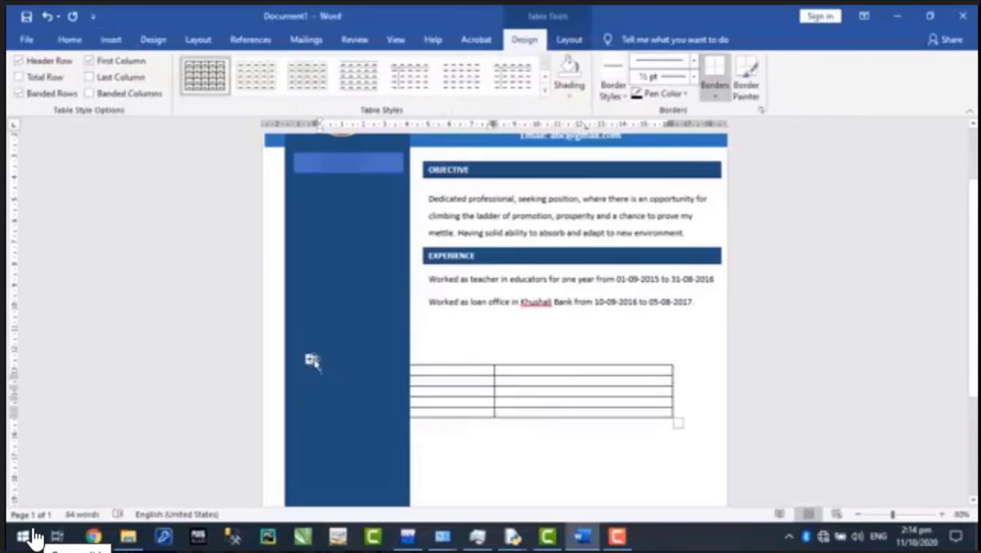
Undo the table's move onto the sidebar, reposition it under Experience, and widen it across the content area.
left_click_drag(312, 362, 412, 322)
scroll(411, 321, "up", 2)
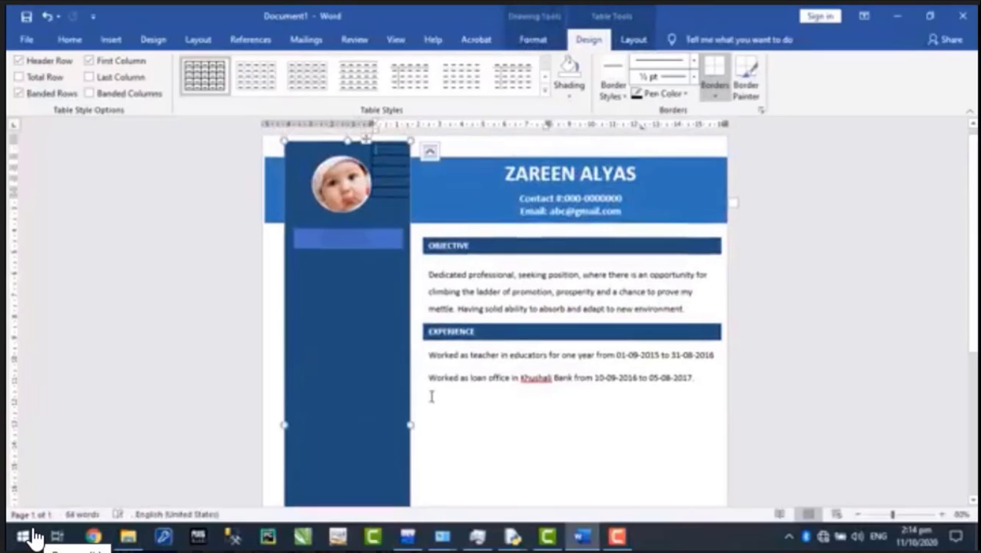
left_click(44, 15)
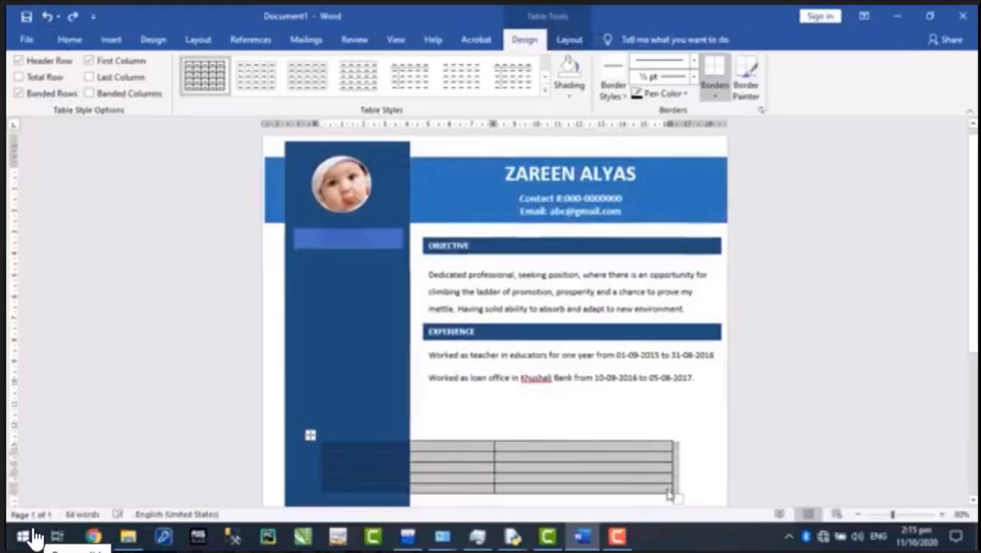
left_click_drag(669, 496, 504, 492)
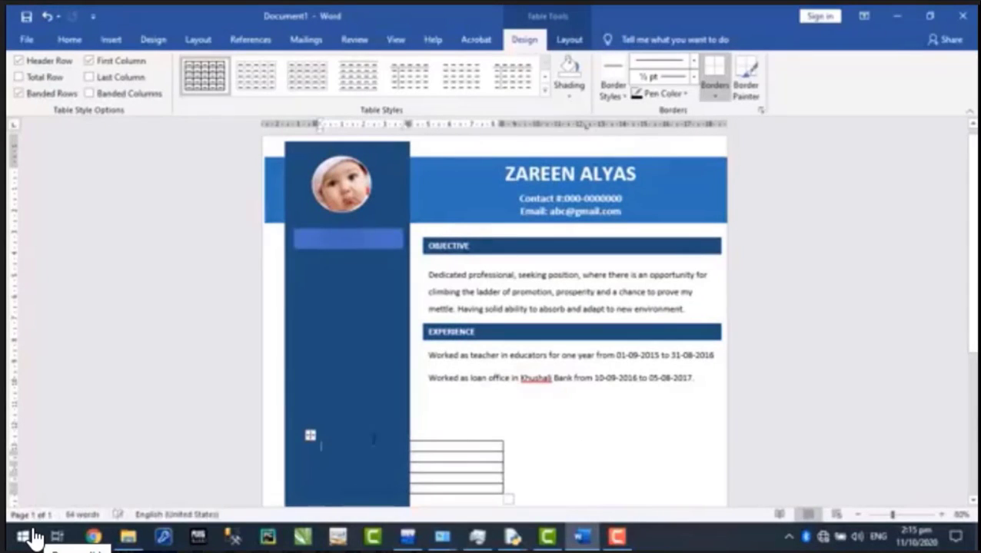
left_click_drag(310, 436, 429, 395)
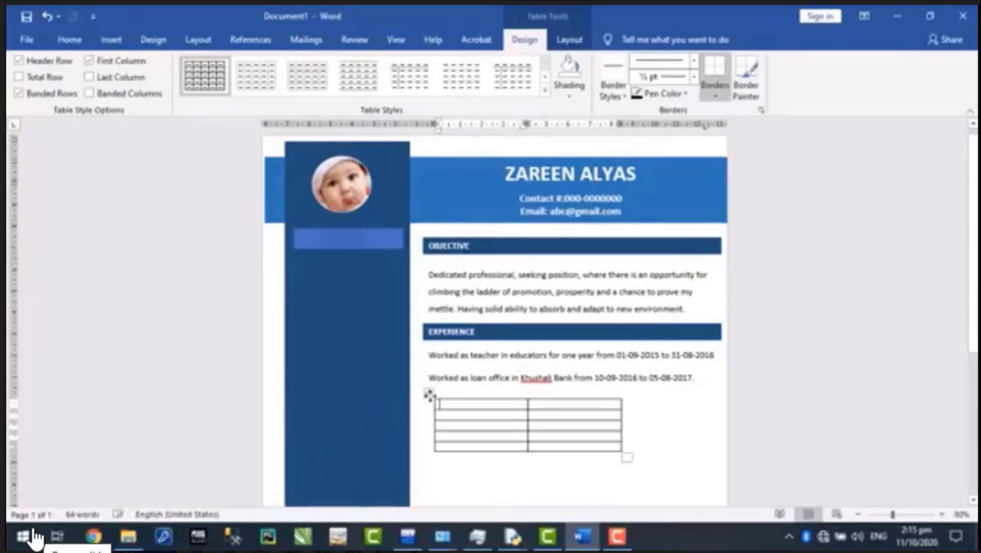
left_click_drag(620, 419, 714, 421)
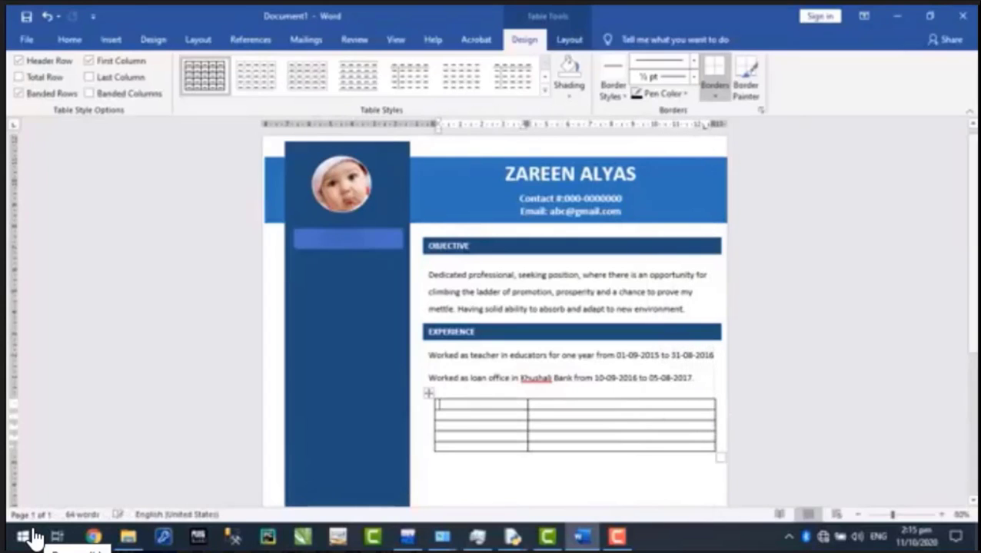
scroll(335, 208, "down", 5)
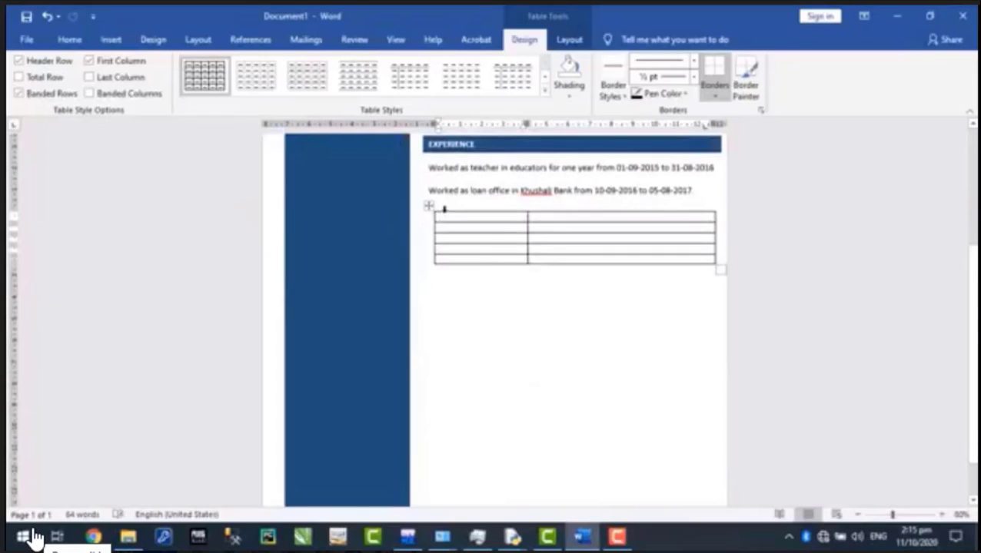
left_click_drag(433, 221, 424, 225)
Label the header cells 'Education Level' and 'Grade/ %age/ CGPA', then widen the Education Level column.
left_click(472, 221)
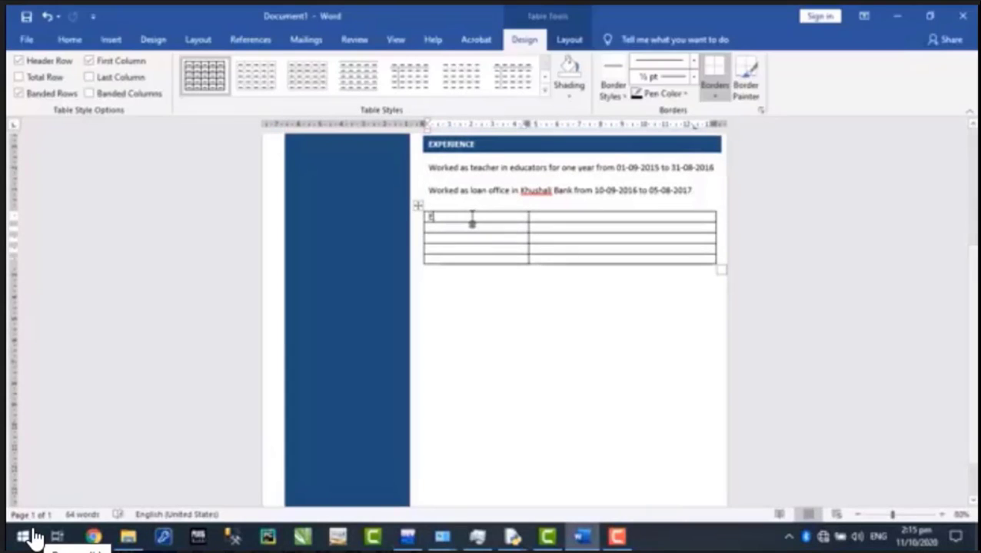
type("Edu")
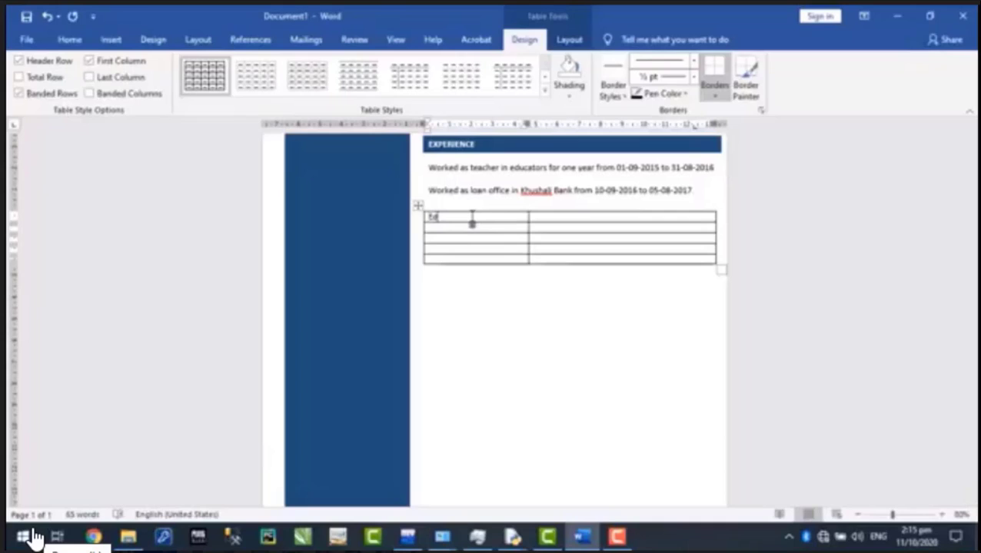
type("cation")
type(" Level")
key("Tab")
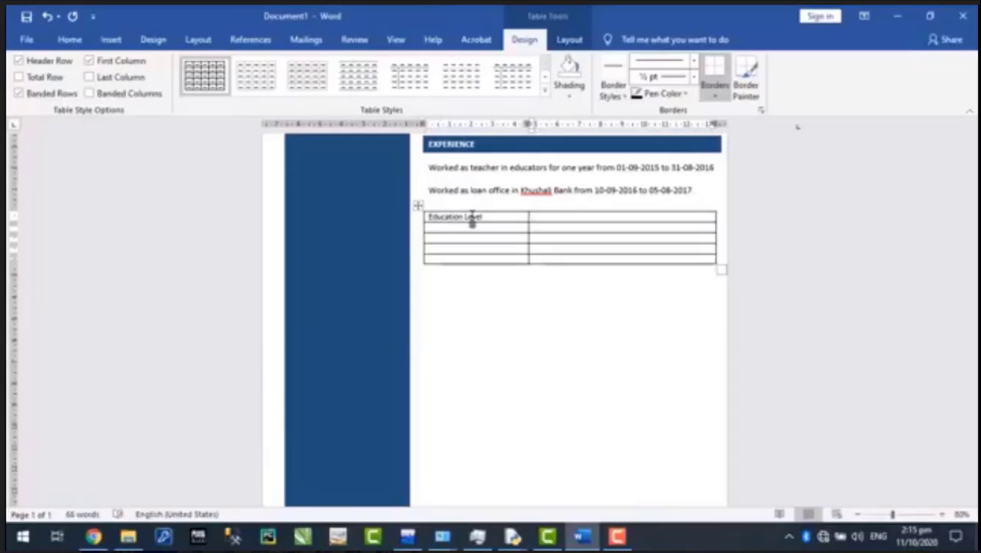
type("Gra")
type("de")
key("BackSpace")
key("BackSpace")
type("Sec")
key("BackSpace")
key("BackSpace")
key("BackSpace")
type("%a")
type("ge/")
type(" C")
type("GP")
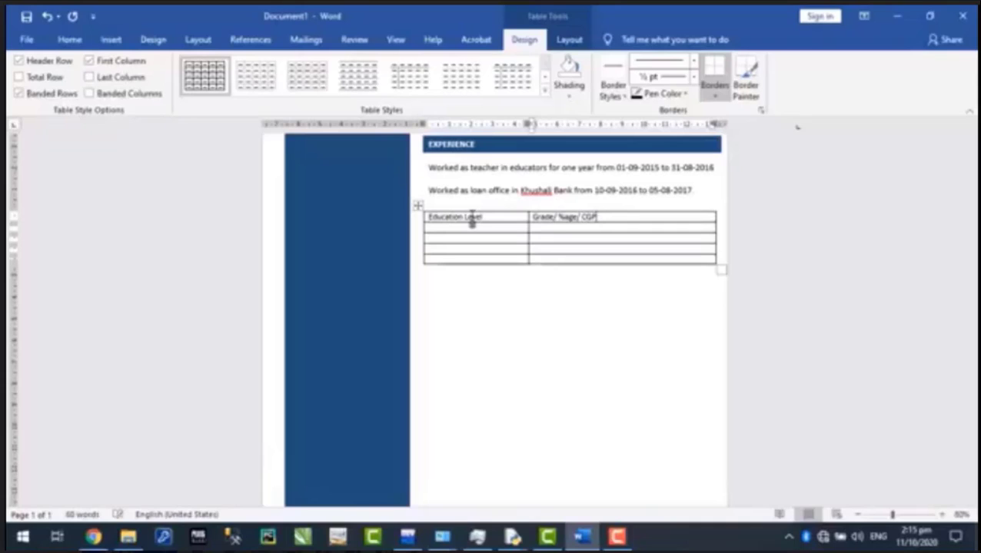
type("A")
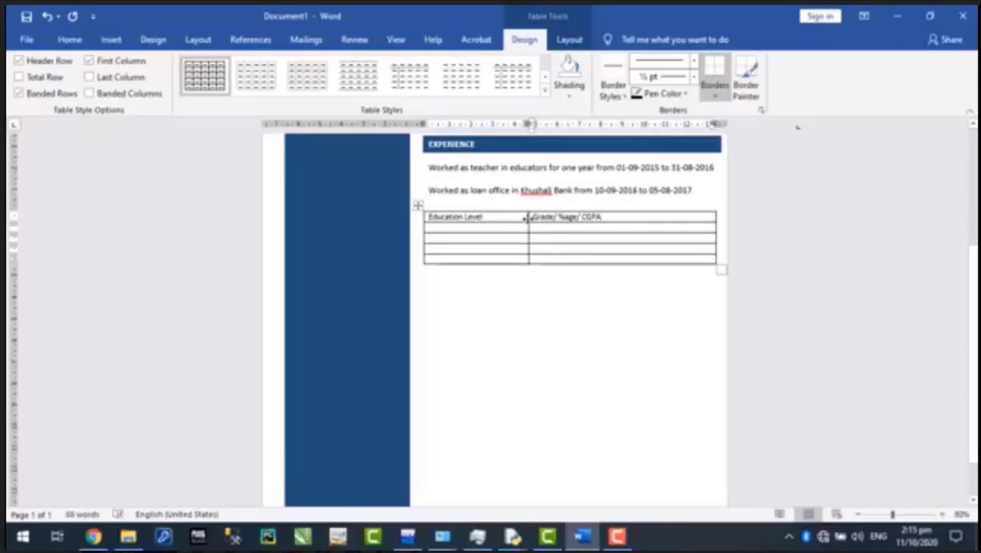
left_click_drag(528, 217, 641, 221)
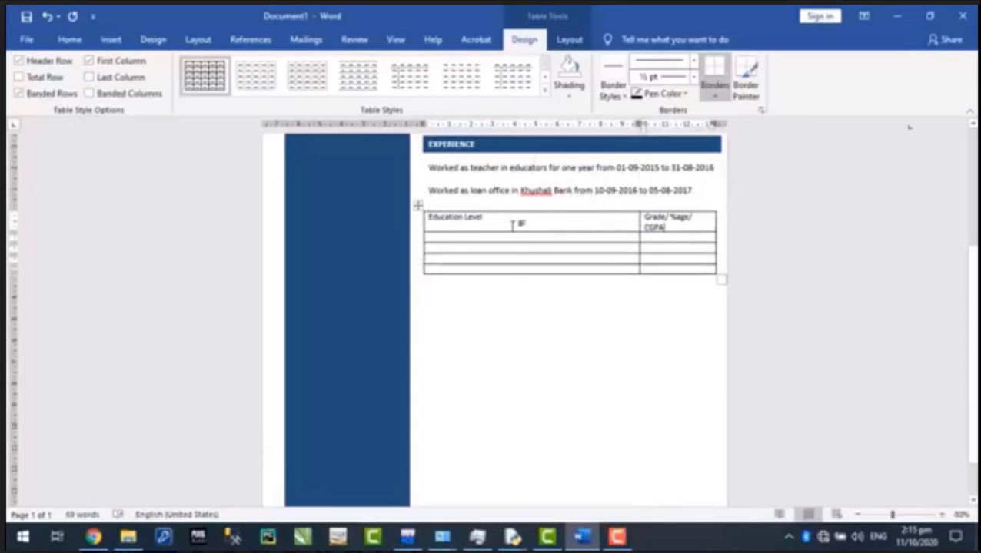
Make the header row text Align Center Left, automatic colour, 12 pt and bold.
left_click_drag(429, 219, 674, 223)
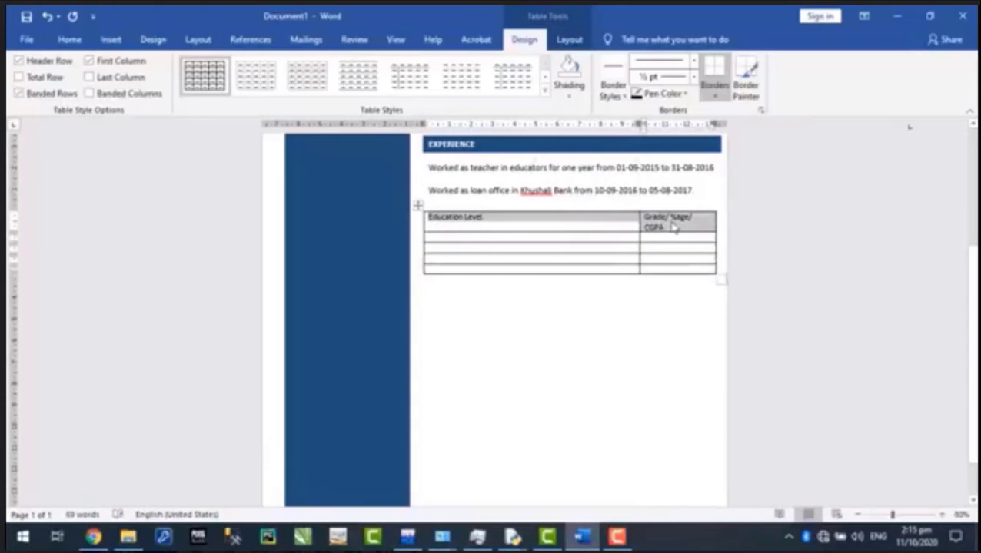
left_click(566, 43)
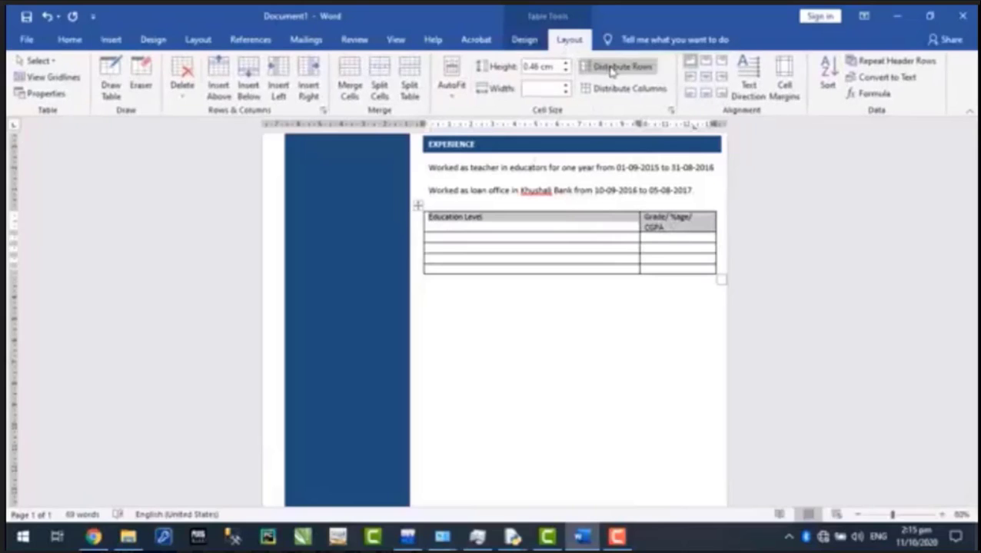
left_click(691, 78)
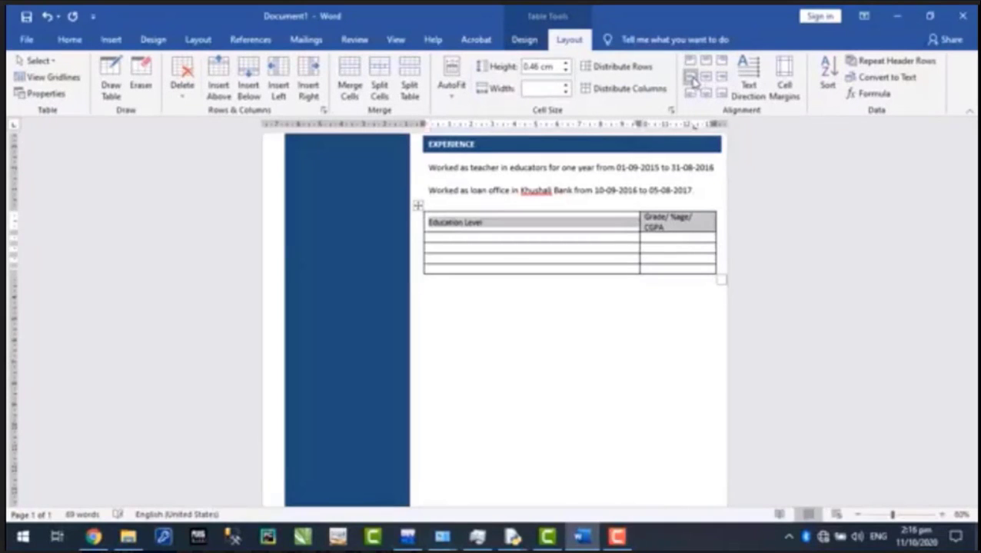
left_click(69, 40)
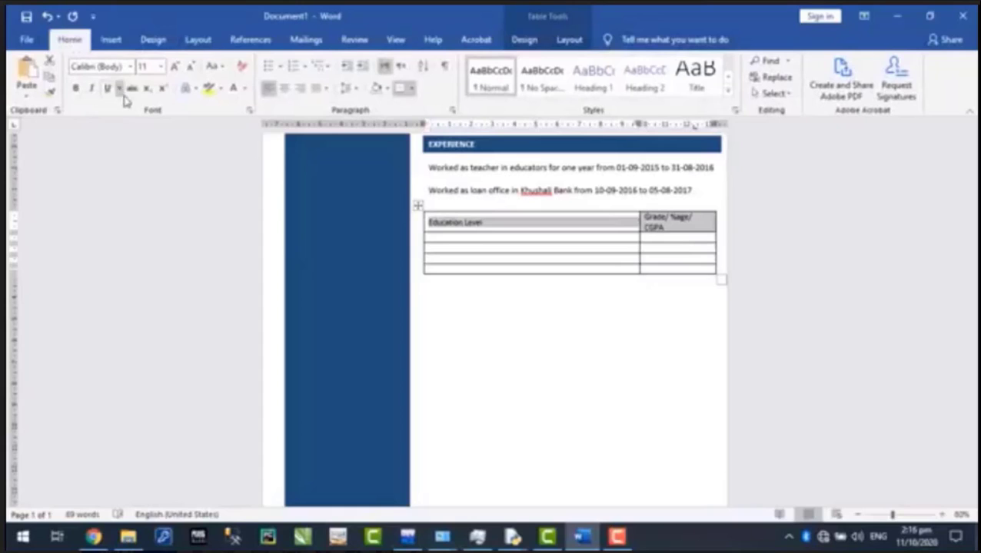
left_click(244, 88)
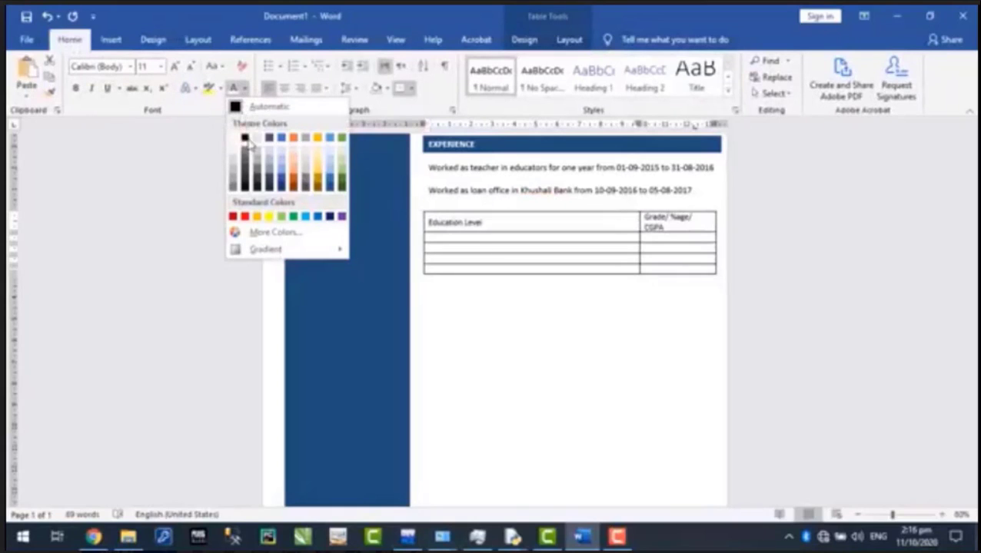
left_click(245, 108)
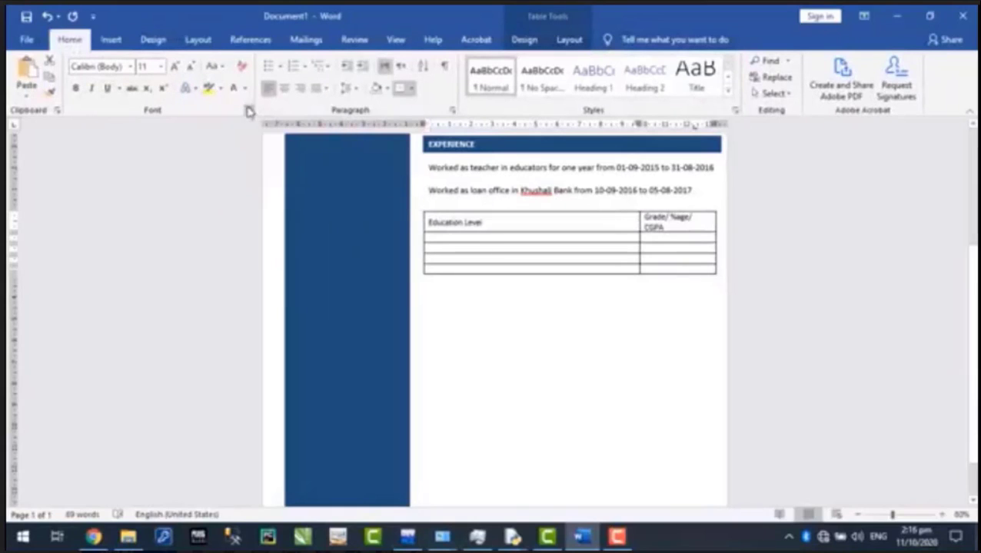
left_click(161, 66)
left_click(144, 136)
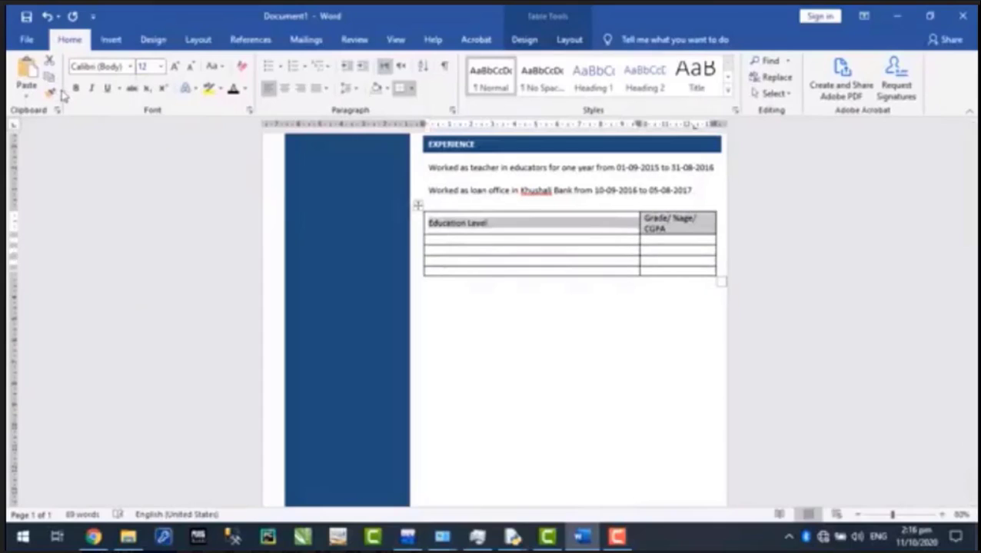
left_click(76, 87)
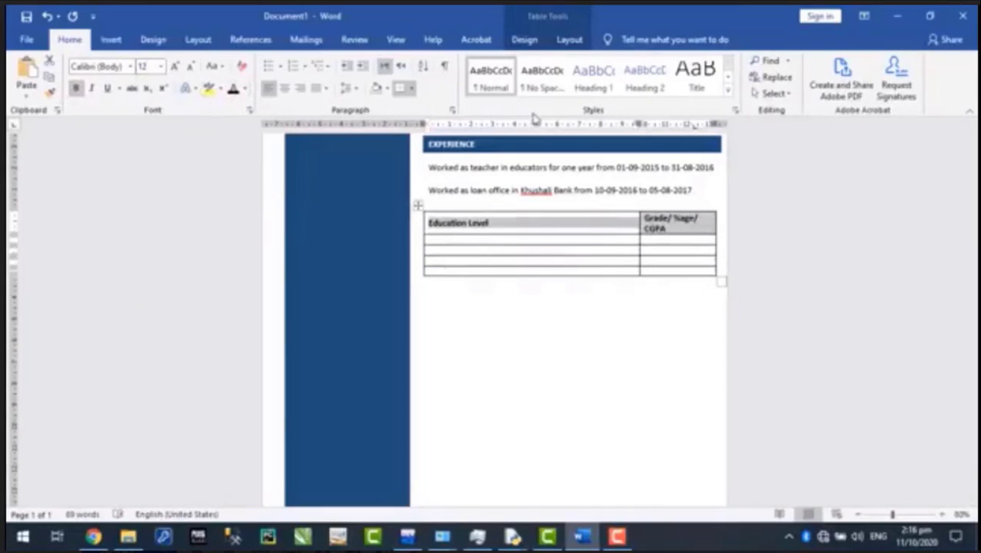
Apply dark blue shading to the header row, then place the cursor in the first empty Education Level cell.
left_click(387, 87)
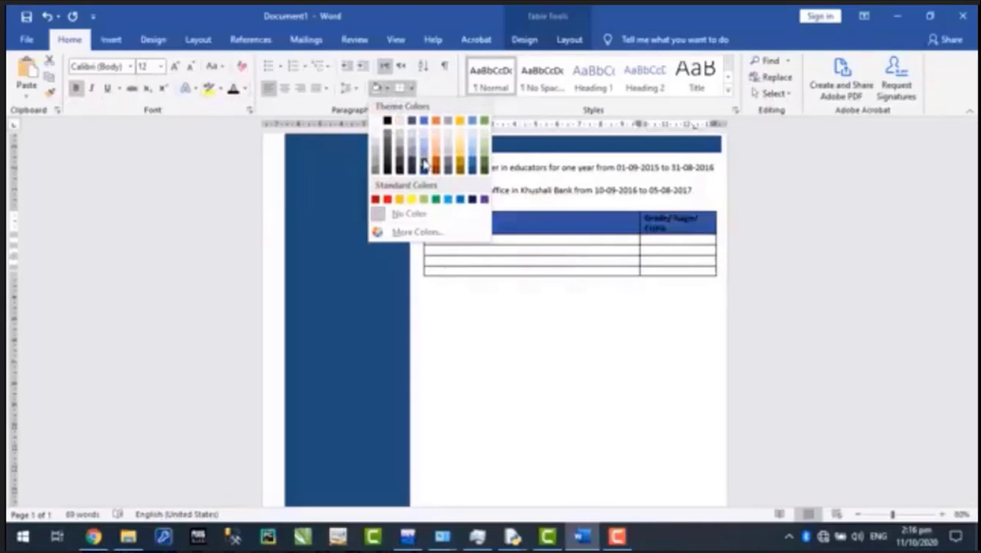
key("Escape")
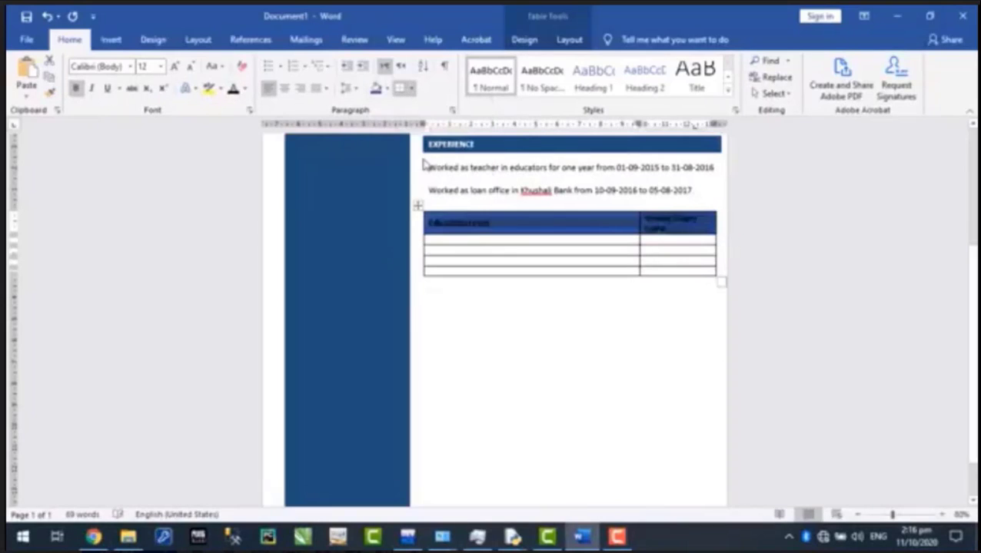
left_click(508, 294)
left_click(437, 240)
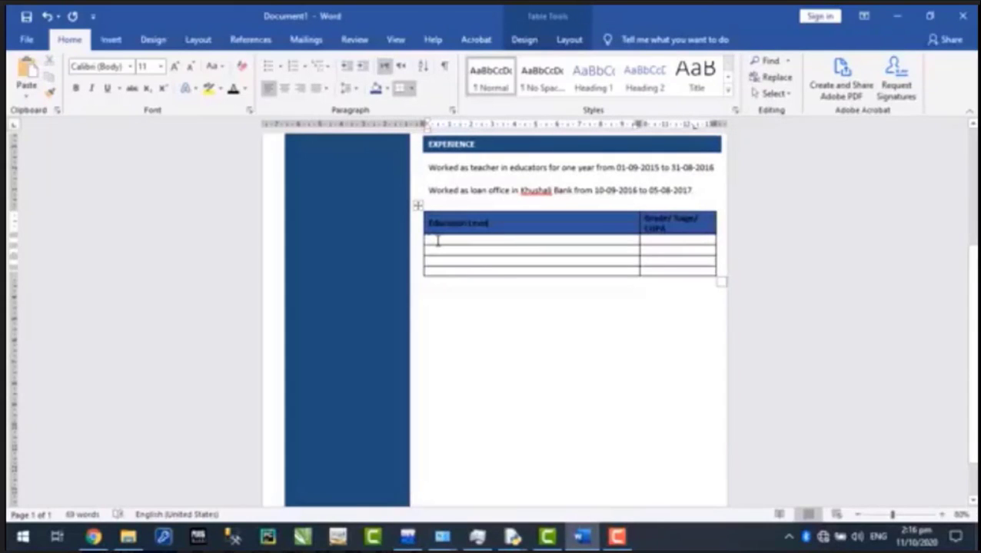
Enter 'M. Phil (Finance)' and 'Session 2018-19' on separate lines, then begin the university name below.
type("M.S")
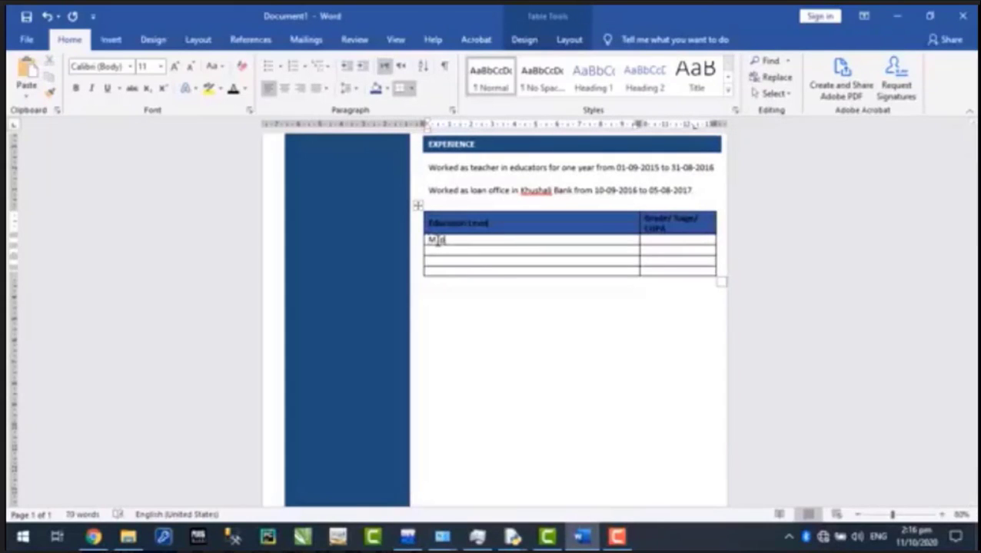
type("c")
key("BackSpace")
key("BackSpace")
type("S")
key("BackSpace")
type("Ph")
type("il (")
type("F")
type("ina")
type("nce")
key("Return")
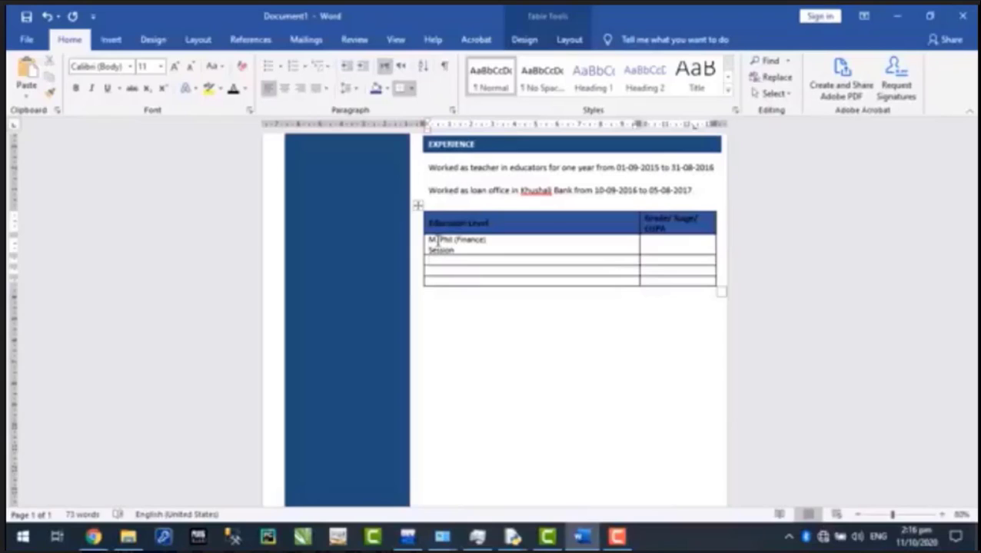
key("Tab")
left_click(458, 250)
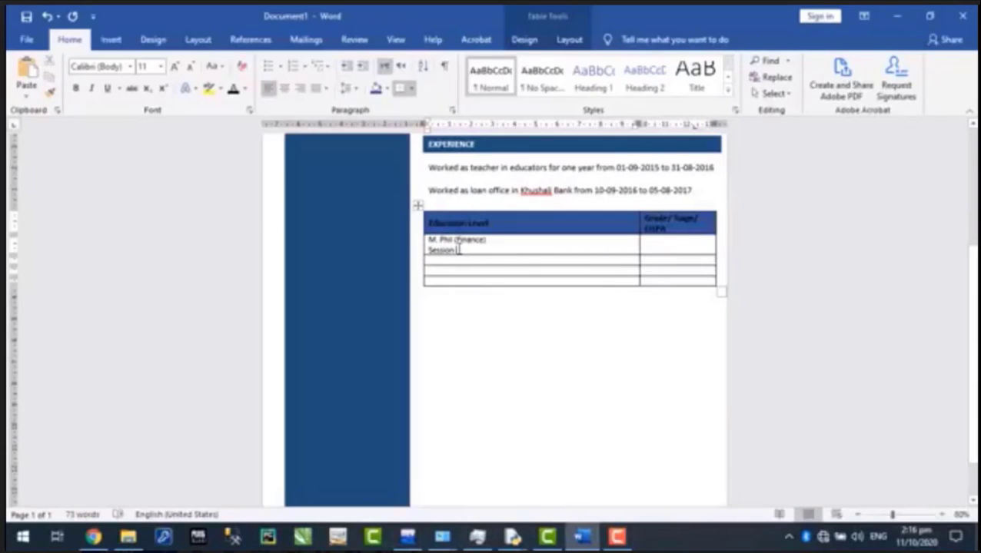
type(": 2018-19")
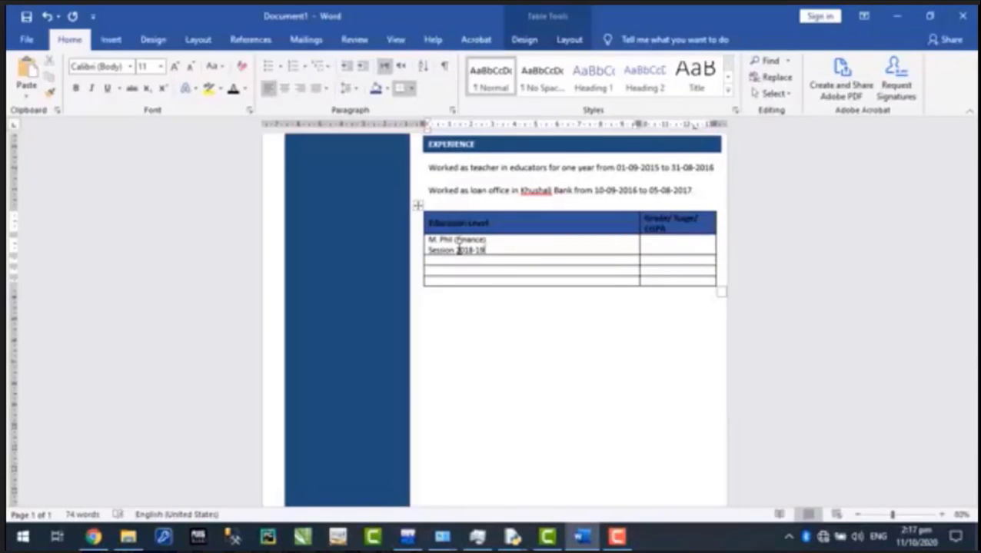
key("Return")
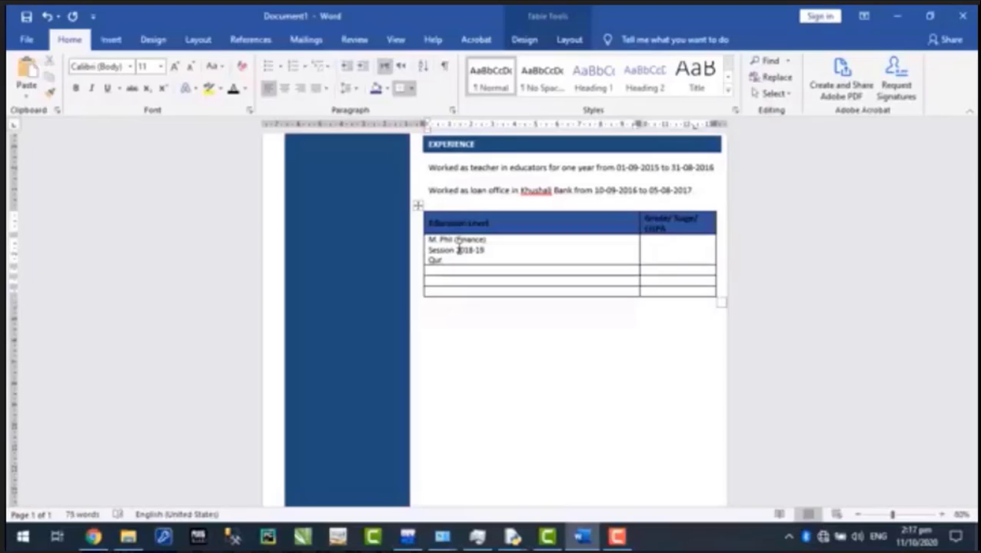
type("ba University Dera Ismail Khan")
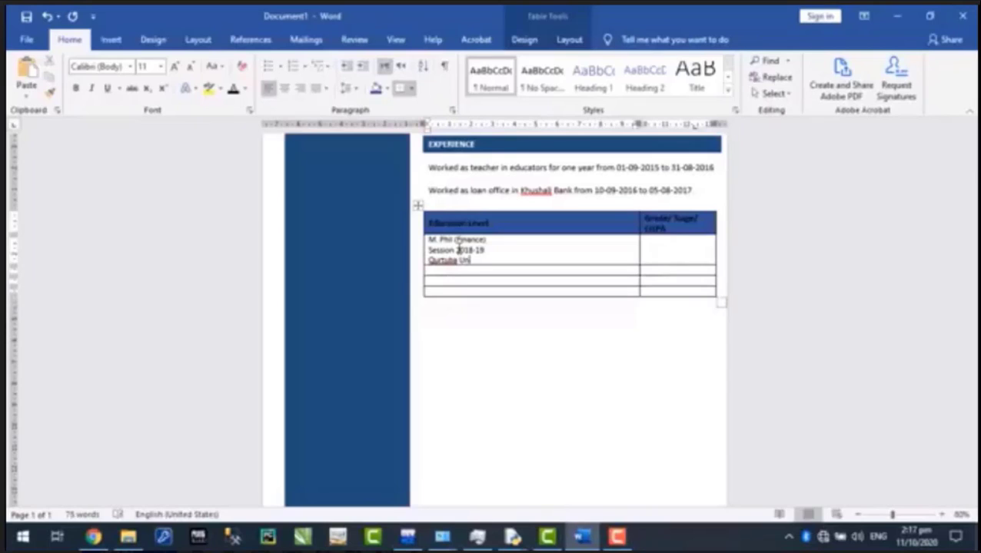
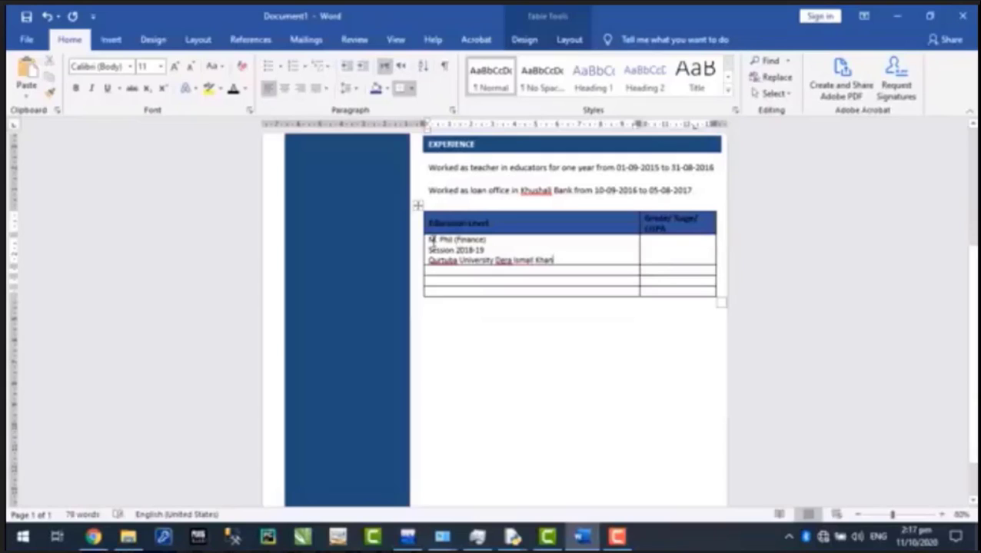
Make the M. Phil (Finance) title size 16 bold, the session line 14 and the university line 12.
left_click_drag(429, 240, 560, 259)
left_click_drag(492, 240, 431, 239)
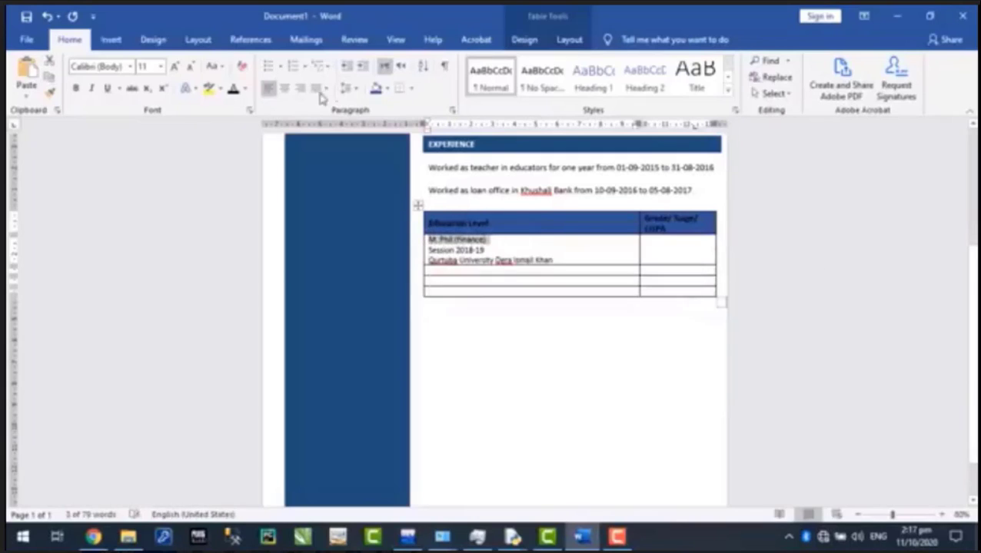
left_click(159, 67)
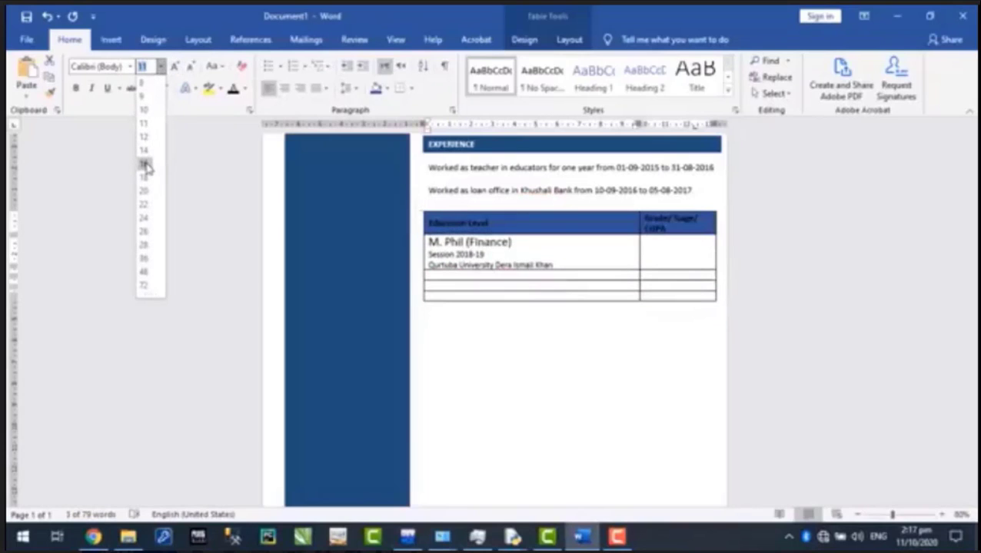
left_click(146, 172)
left_click(76, 88)
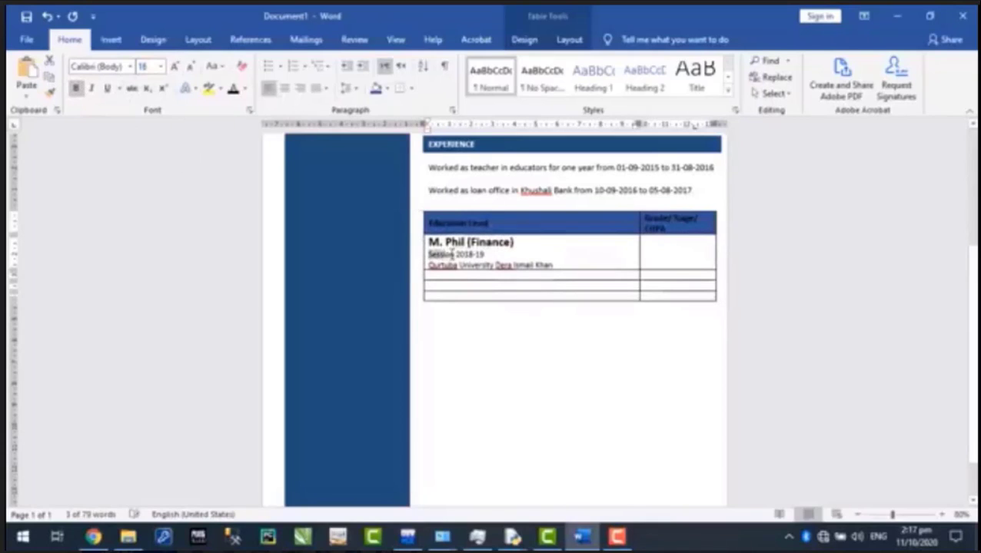
left_click_drag(429, 254, 485, 254)
left_click(161, 67)
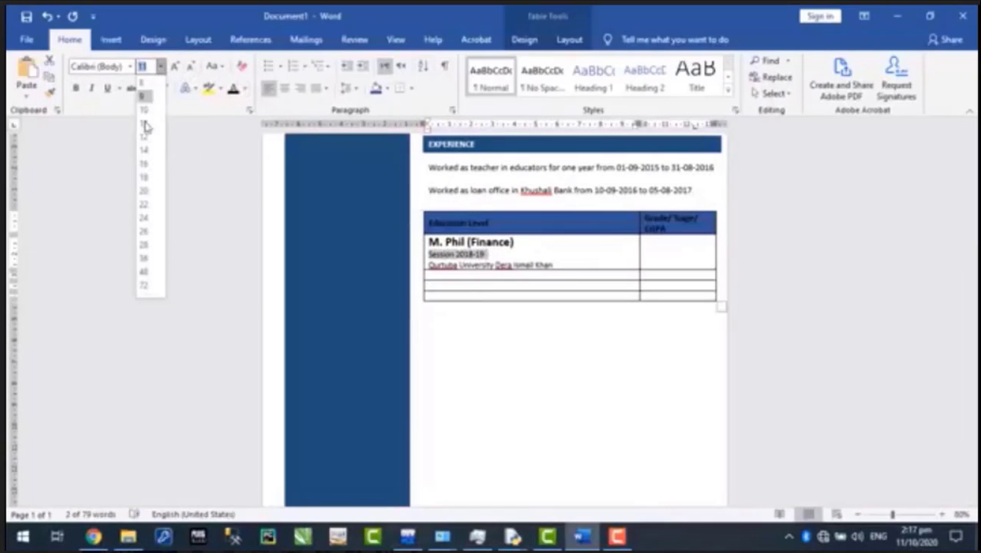
left_click(146, 157)
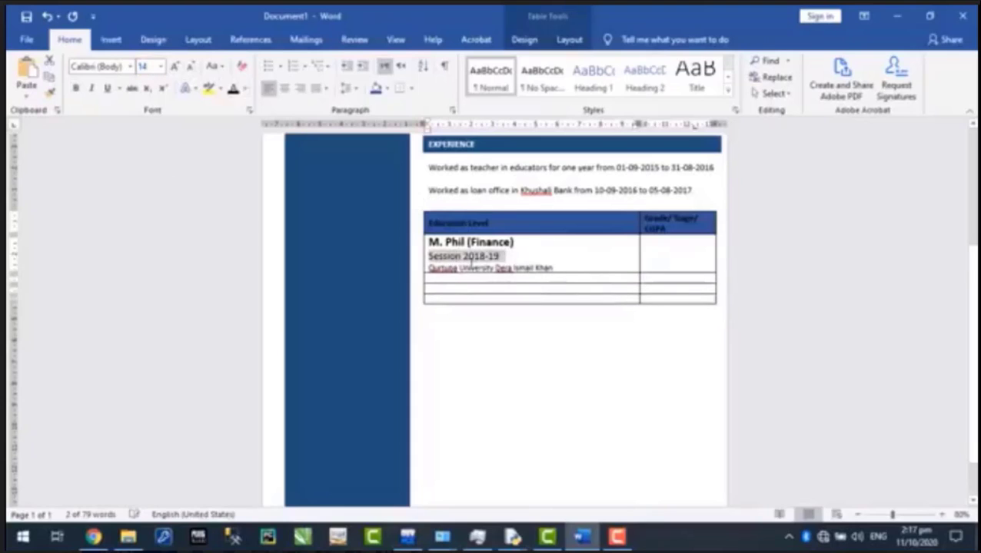
left_click_drag(558, 268, 428, 268)
left_click(161, 67)
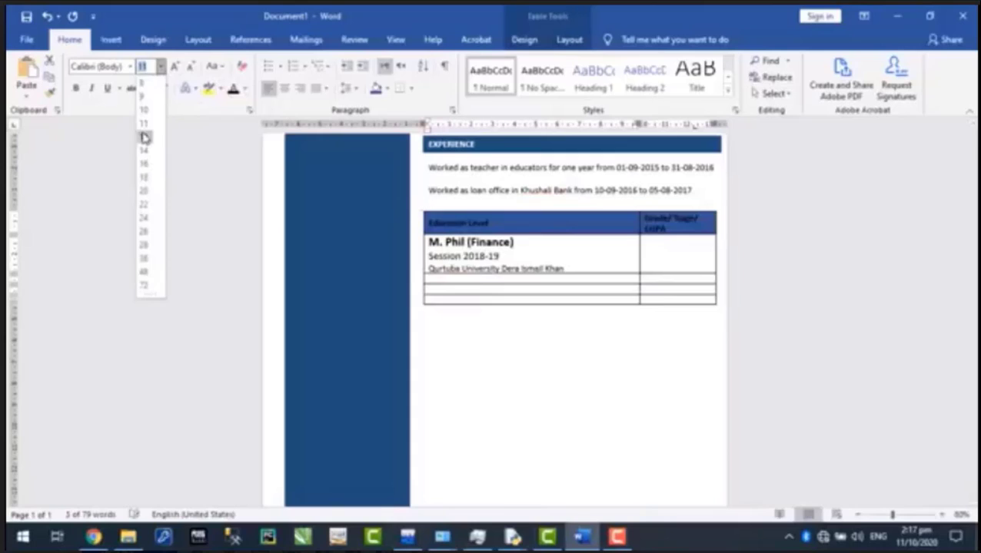
left_click(145, 136)
Colour the M. Phil (Finance) title blue and the Session 2018-19 line green.
left_click(444, 243)
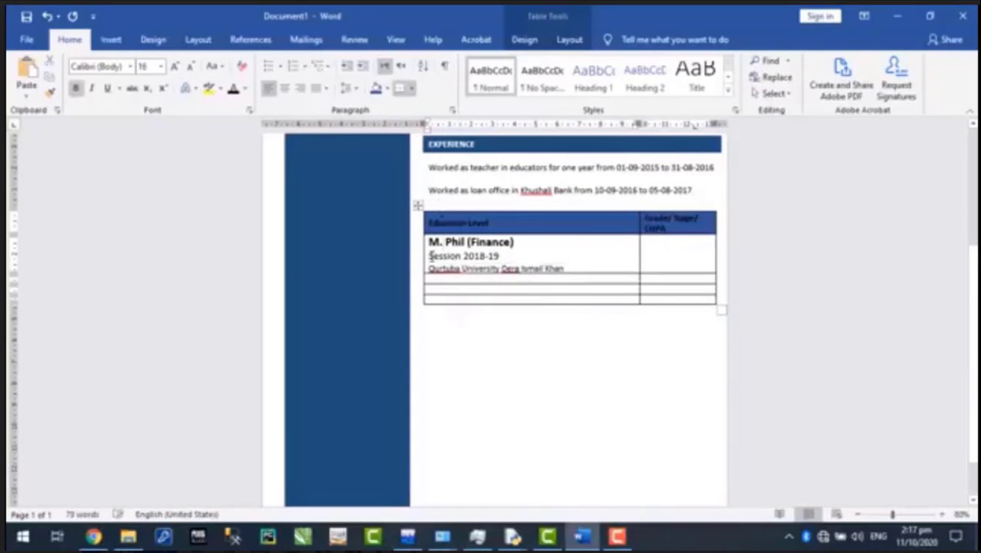
left_click_drag(429, 256, 528, 256)
left_click_drag(444, 242, 513, 243)
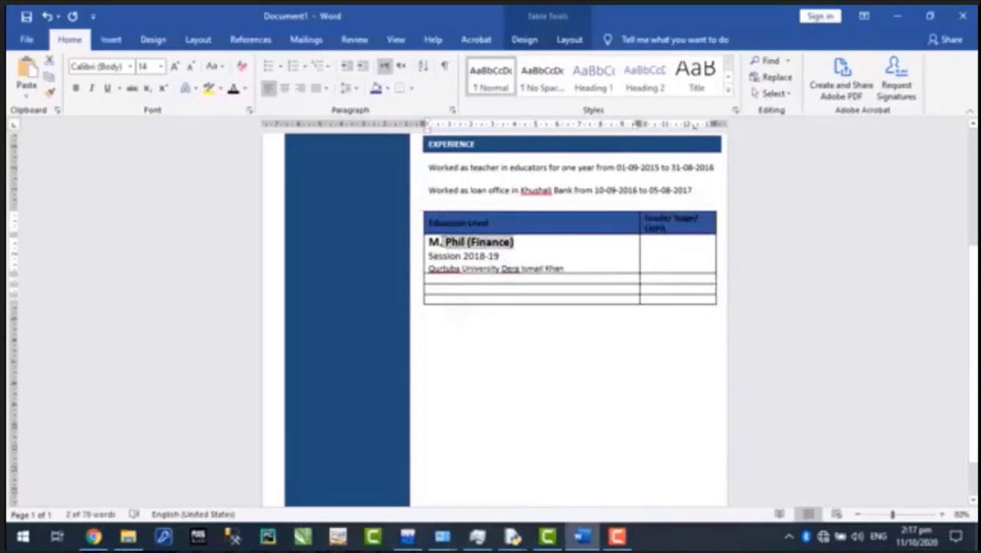
triple_click(442, 242)
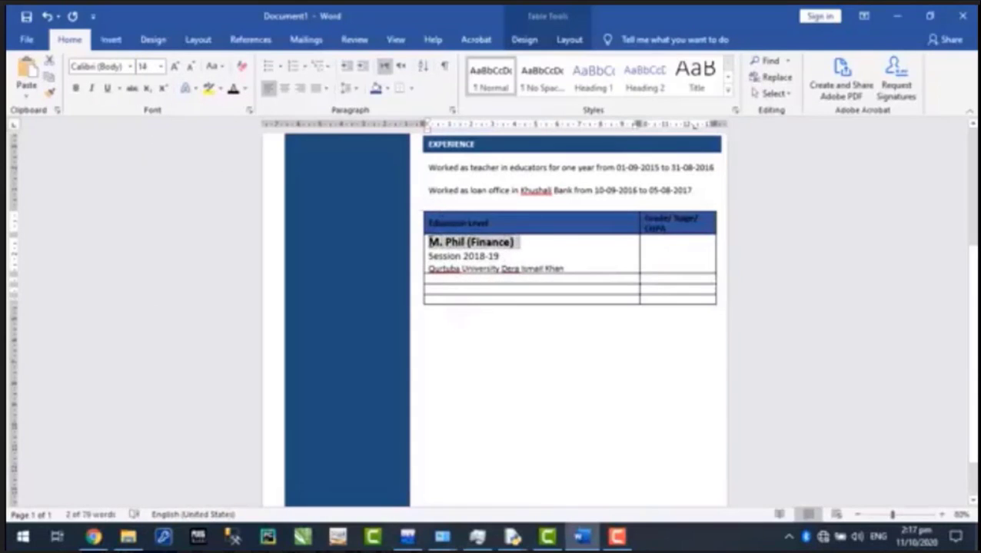
left_click(245, 91)
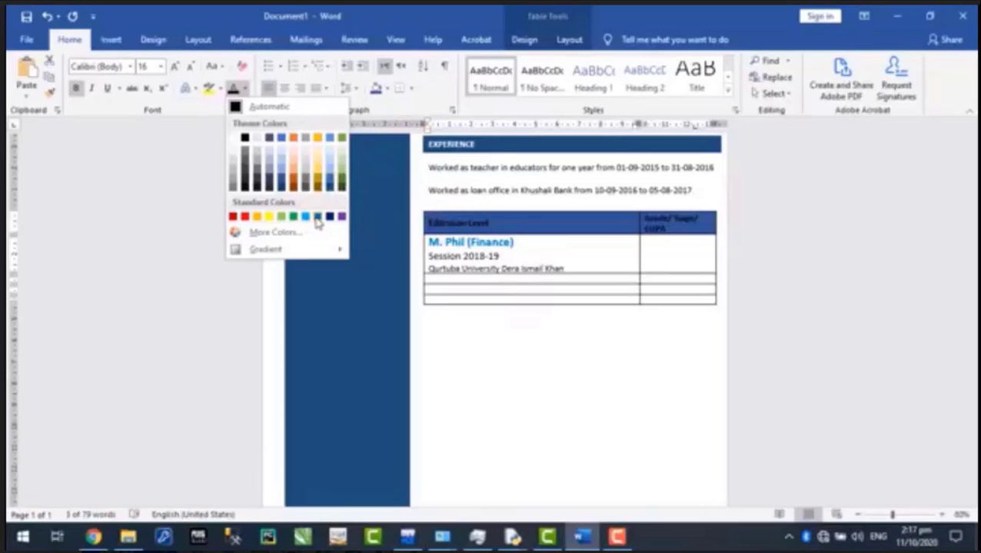
left_click(306, 218)
left_click_drag(428, 256, 506, 260)
left_click(244, 89)
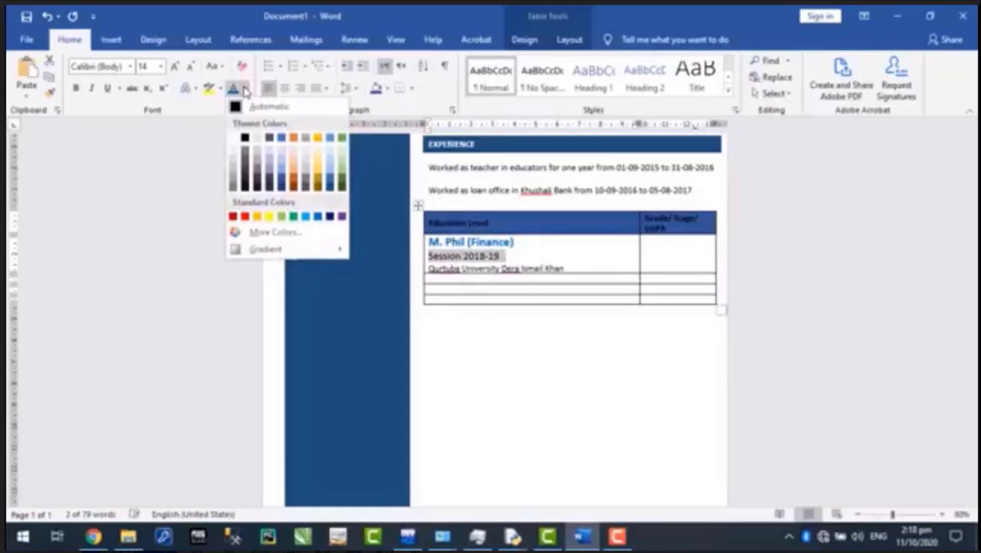
left_click(293, 217)
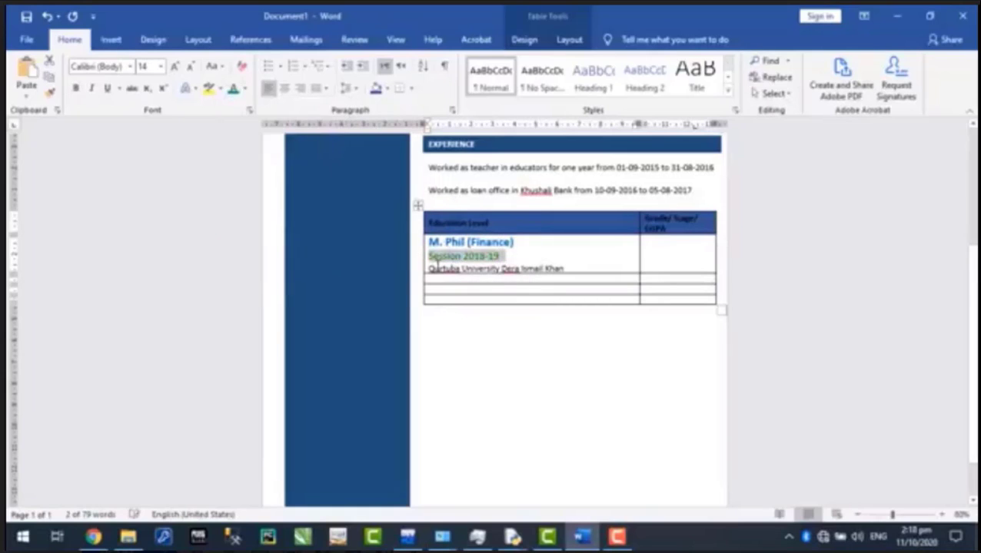
left_click_drag(447, 268, 569, 269)
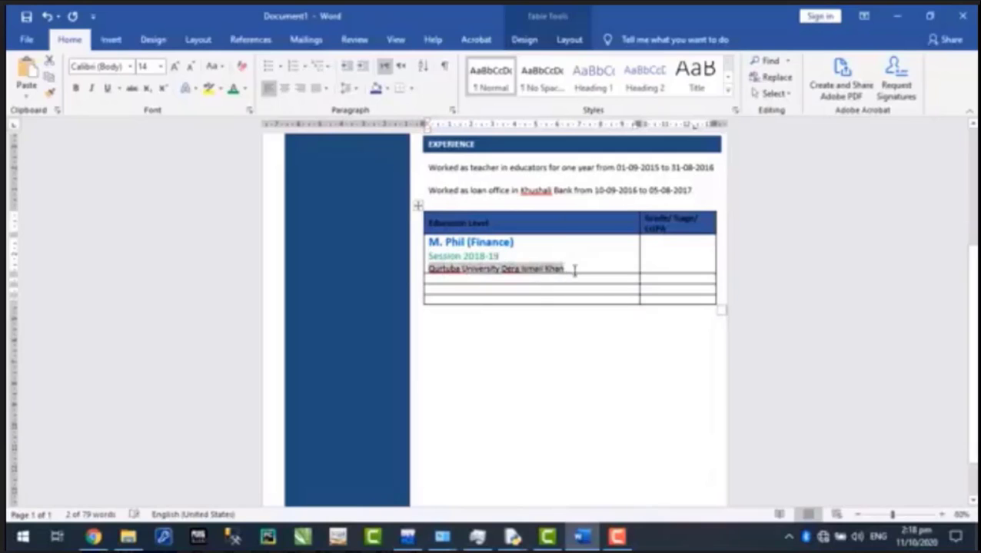
left_click(662, 269)
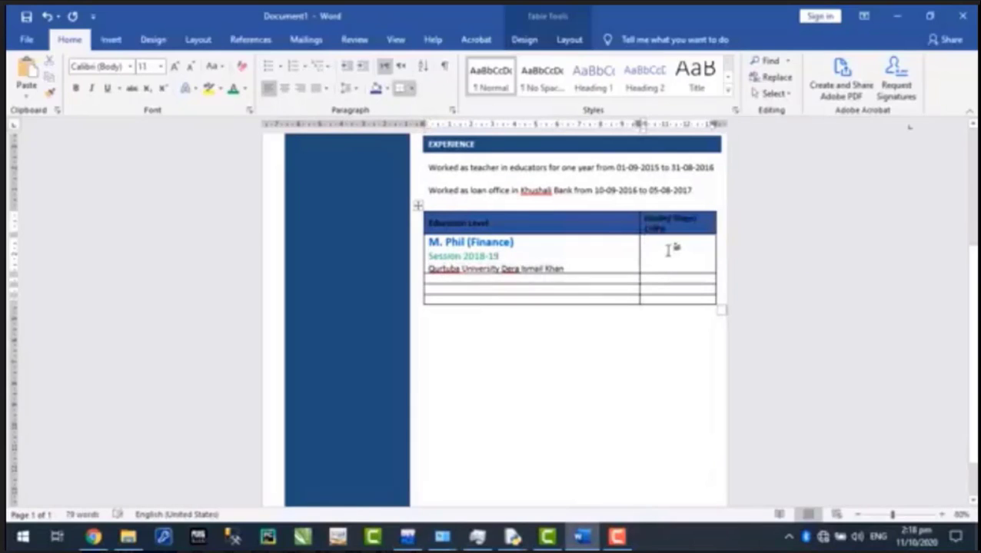
Enter the grade 3.45 in the Grade cell and set it to size 14.
type("3.45")
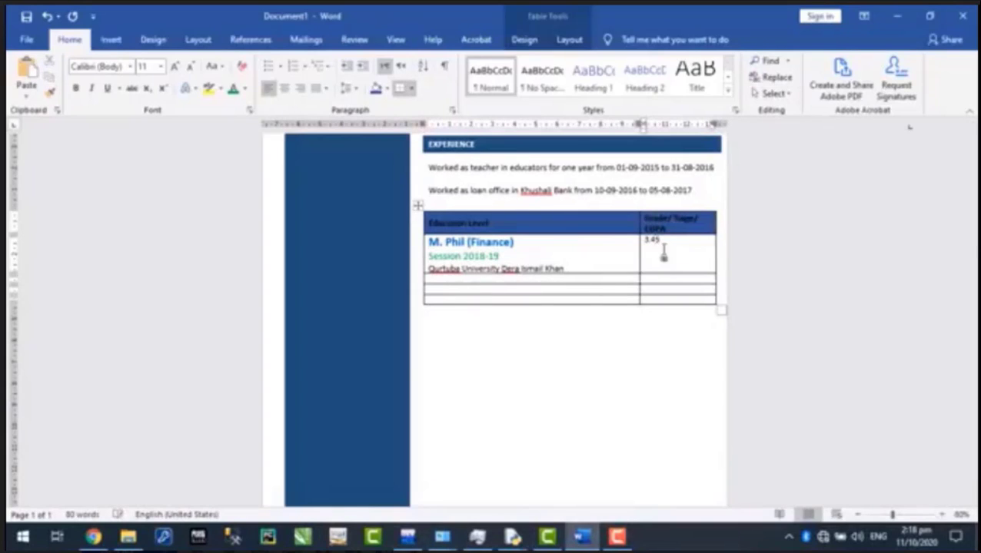
mouse_move(429, 242)
left_mouse_down()
mouse_move(675, 246)
mouse_move(643, 241)
left_mouse_up()
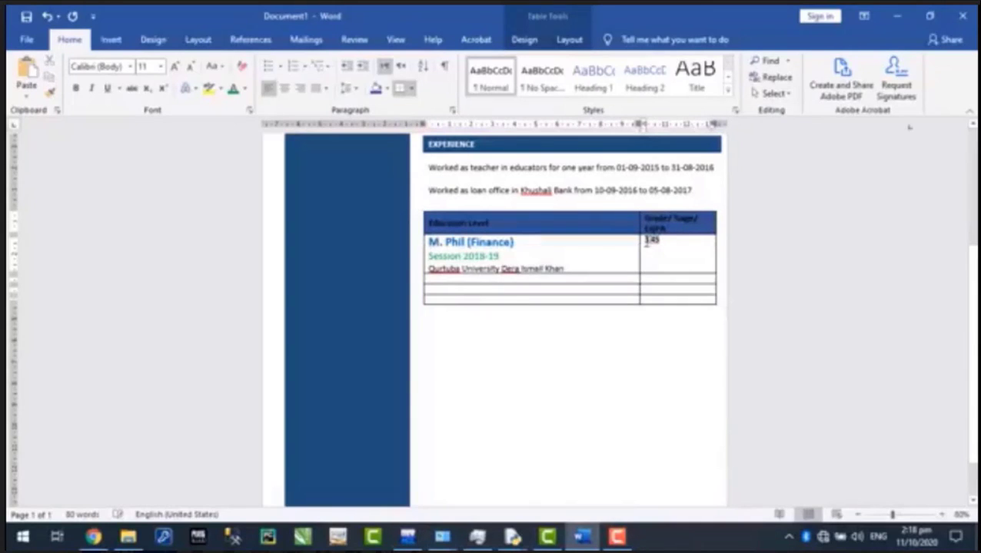
left_click(160, 66)
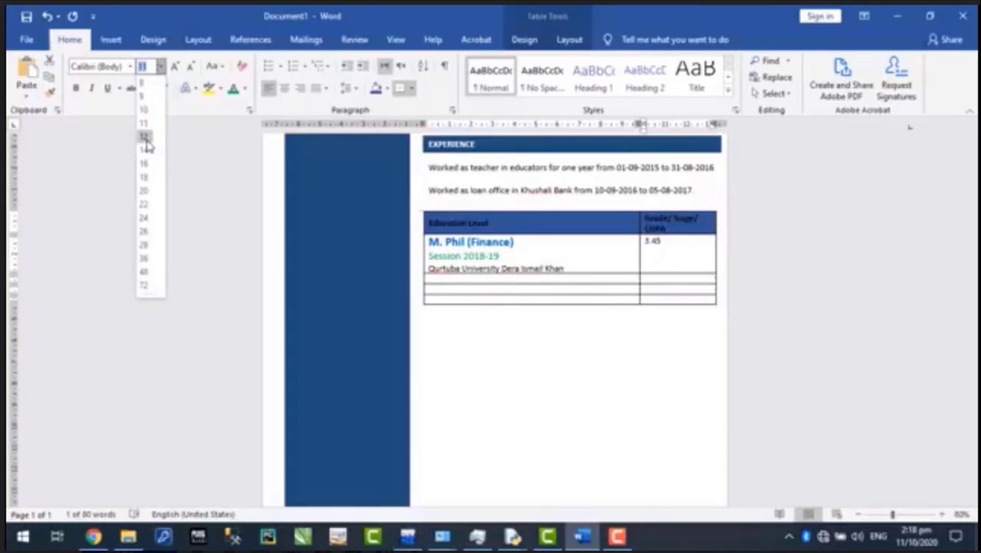
left_click(145, 136)
left_click(464, 240)
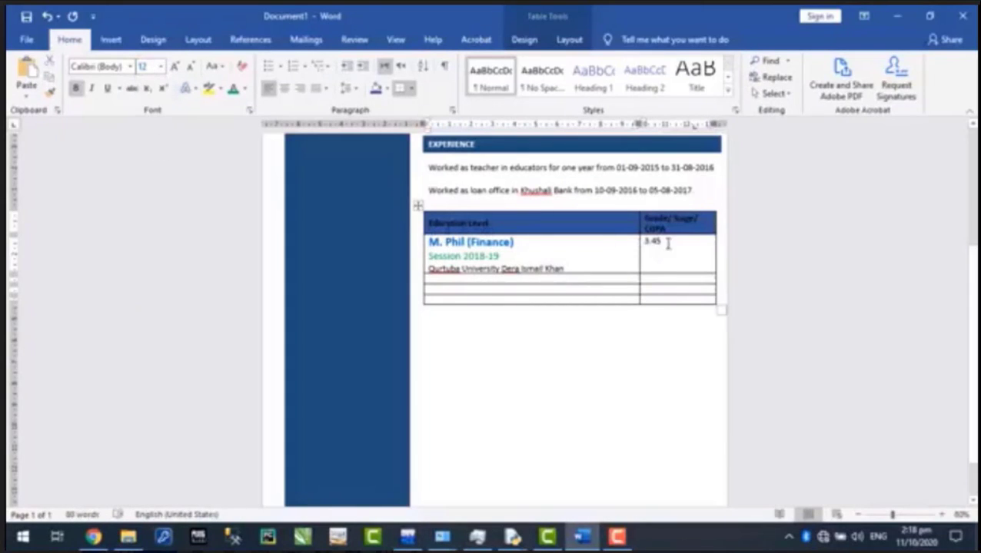
left_click_drag(668, 243, 644, 241)
left_click(160, 66)
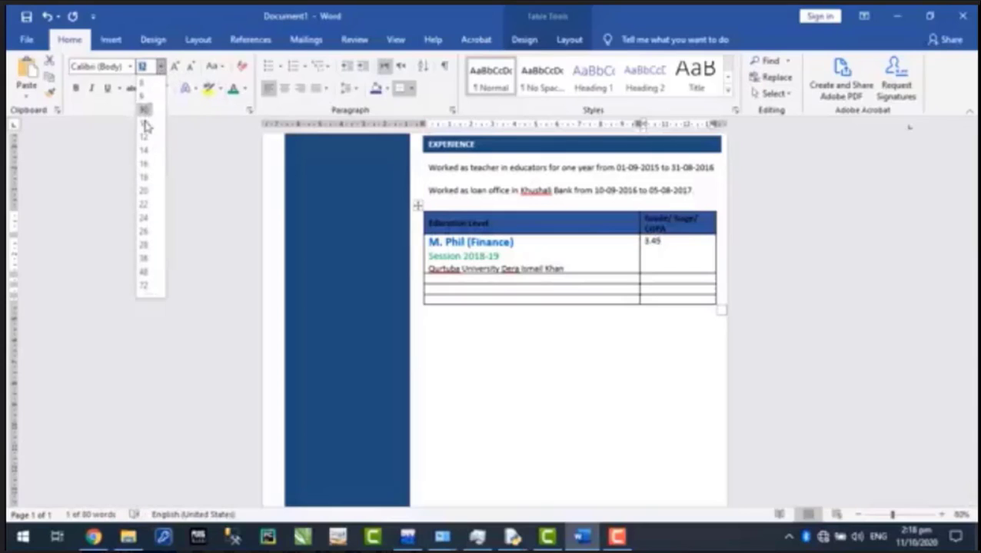
left_click(145, 151)
Centre the M. Phil row vertically and the 3.45 grade horizontally in its cell.
left_click(462, 242)
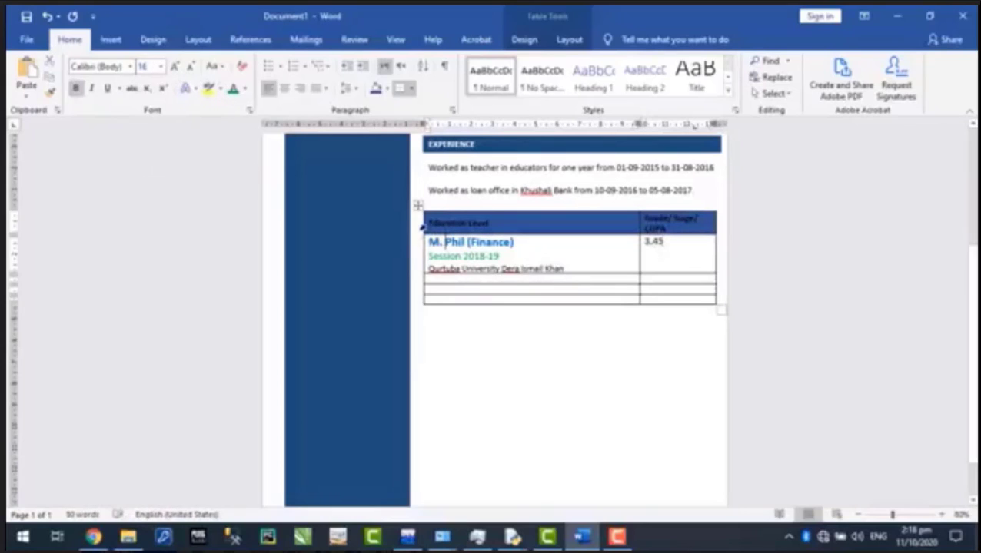
left_click_drag(428, 240, 678, 267)
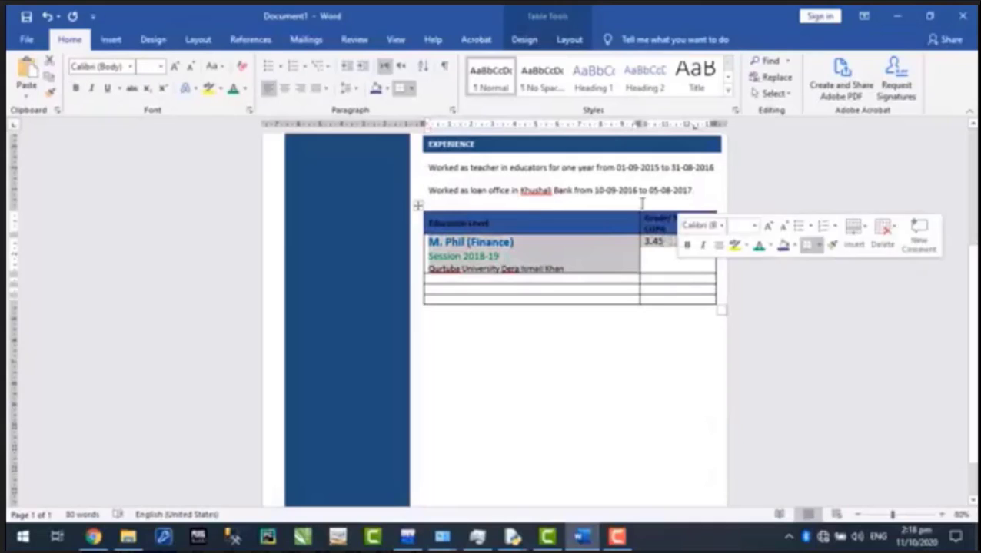
left_click(569, 40)
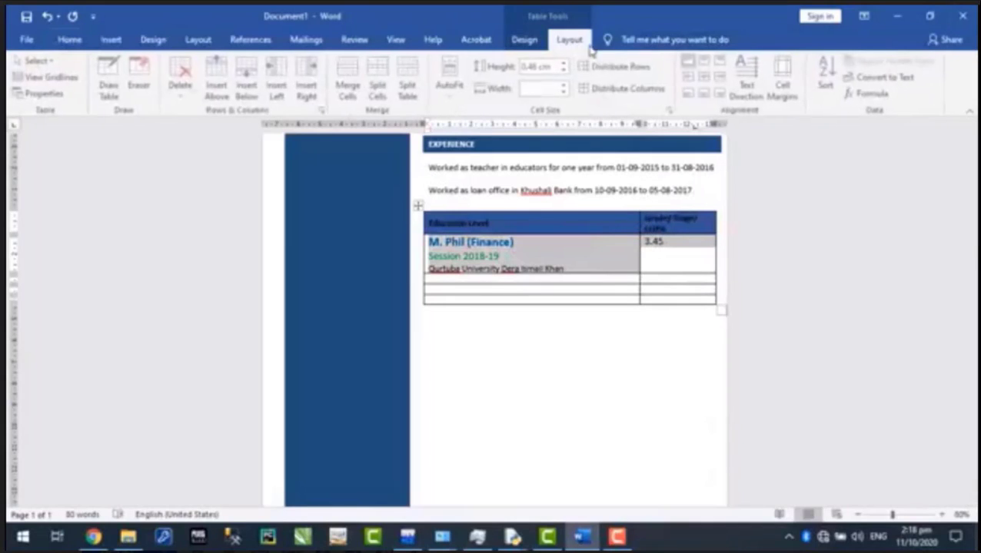
left_click(691, 77)
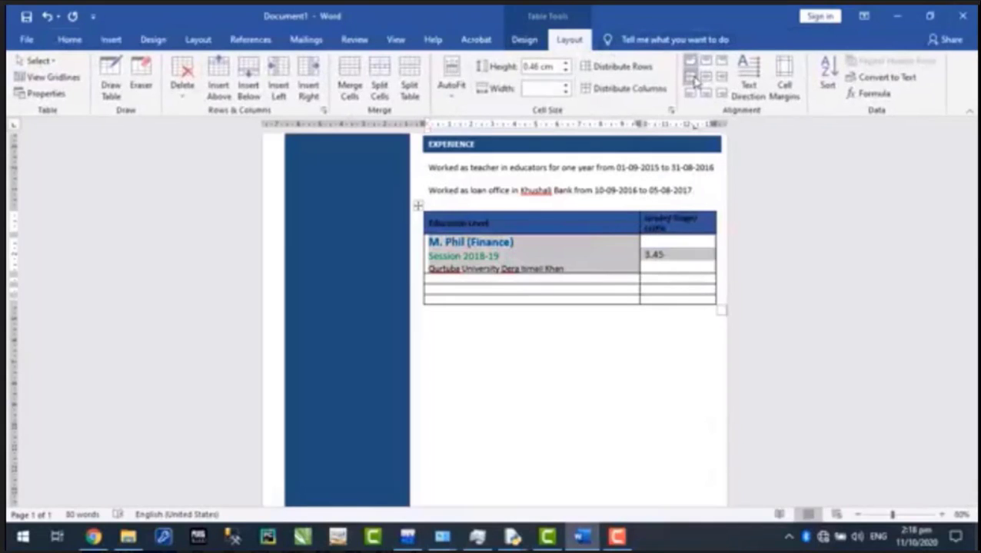
left_click(672, 256)
left_click_drag(672, 256, 643, 254)
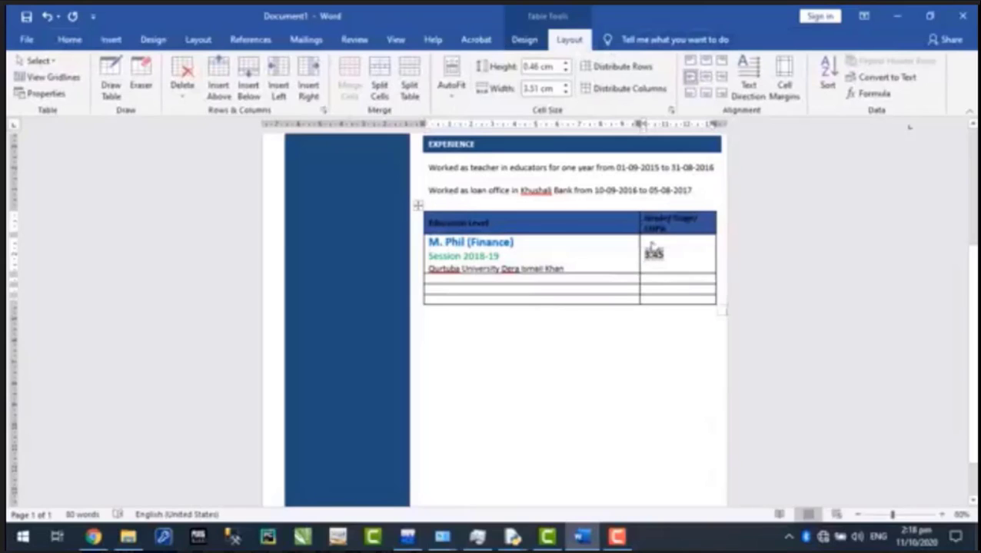
left_click(706, 79)
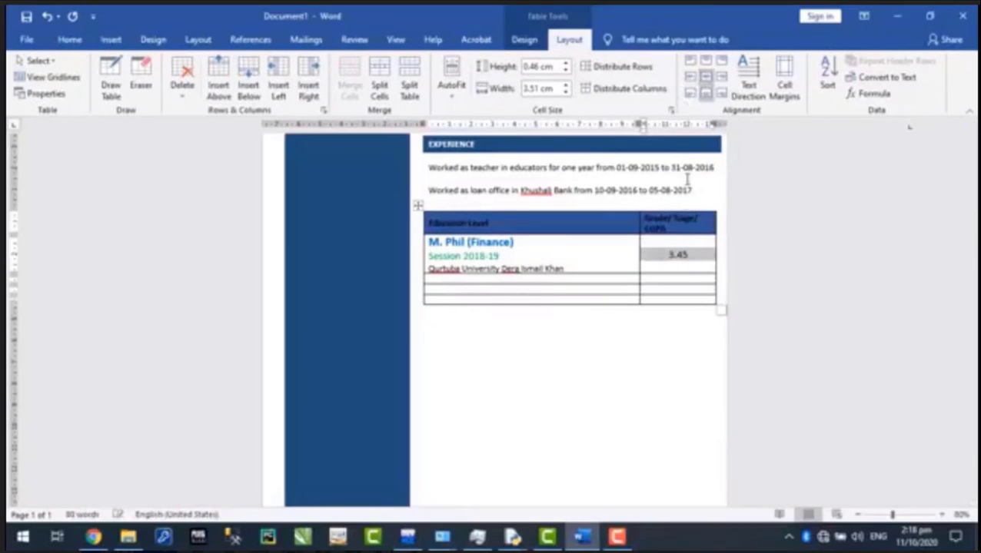
left_click(678, 254)
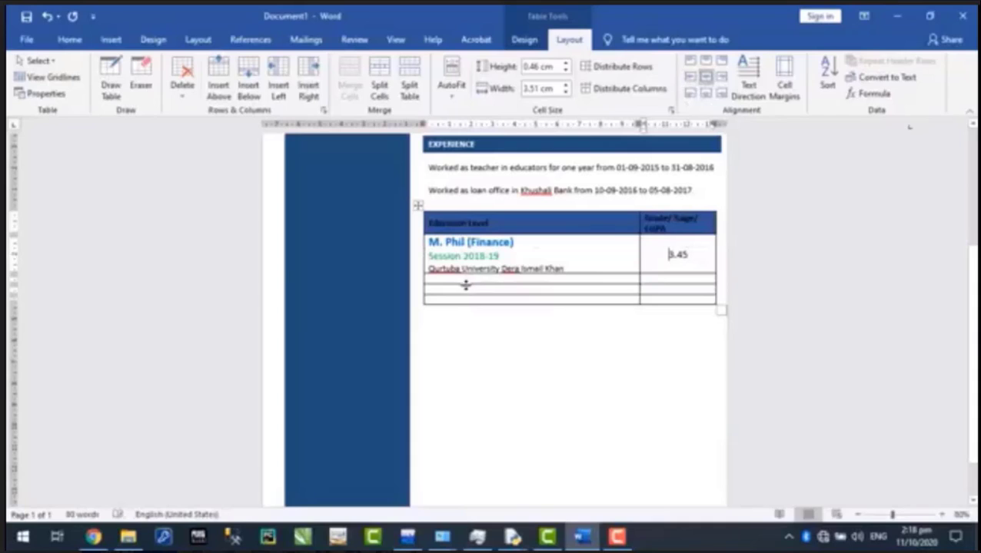
left_click(569, 268)
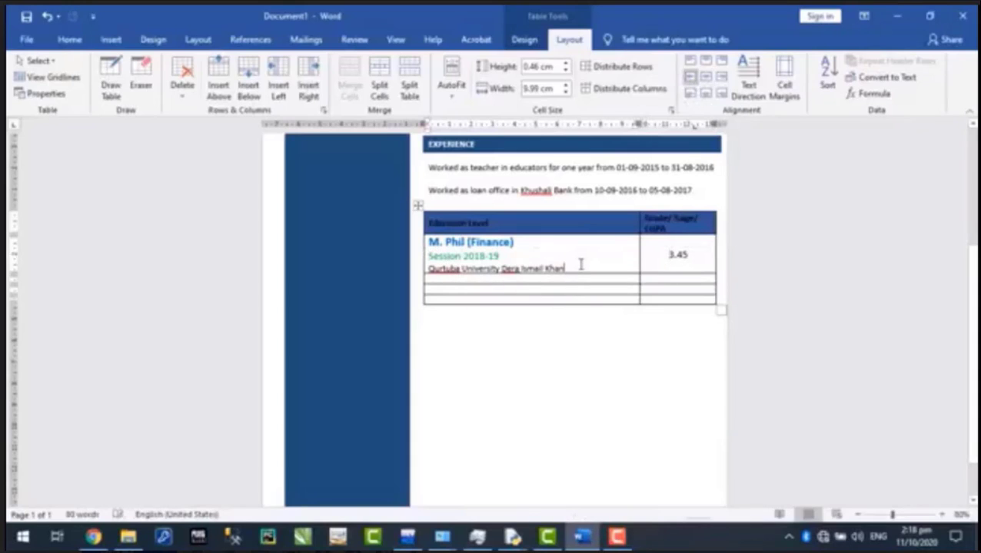
key("Return")
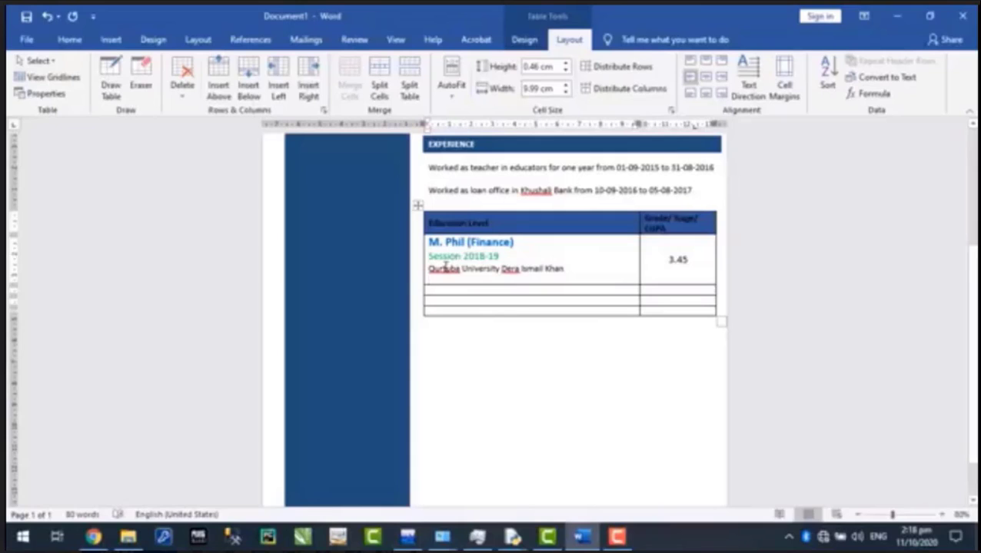
key("BackSpace")
Copy the M. Phil (Finance) row and paste it over the first empty row's cells.
mouse_move(428, 241)
left_mouse_down()
mouse_move(567, 262)
mouse_move(657, 258)
left_mouse_up()
right_click(604, 259)
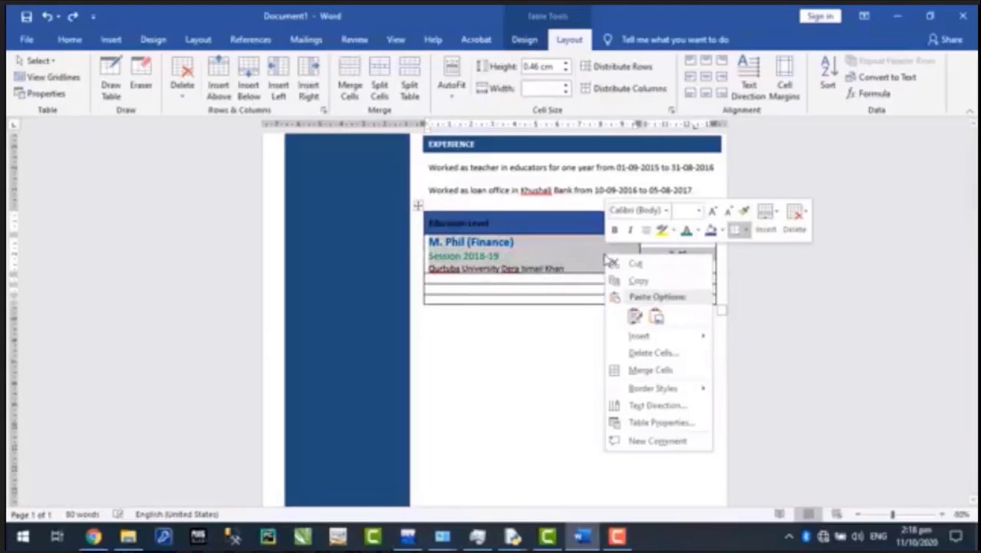
left_click(637, 280)
left_click(460, 278)
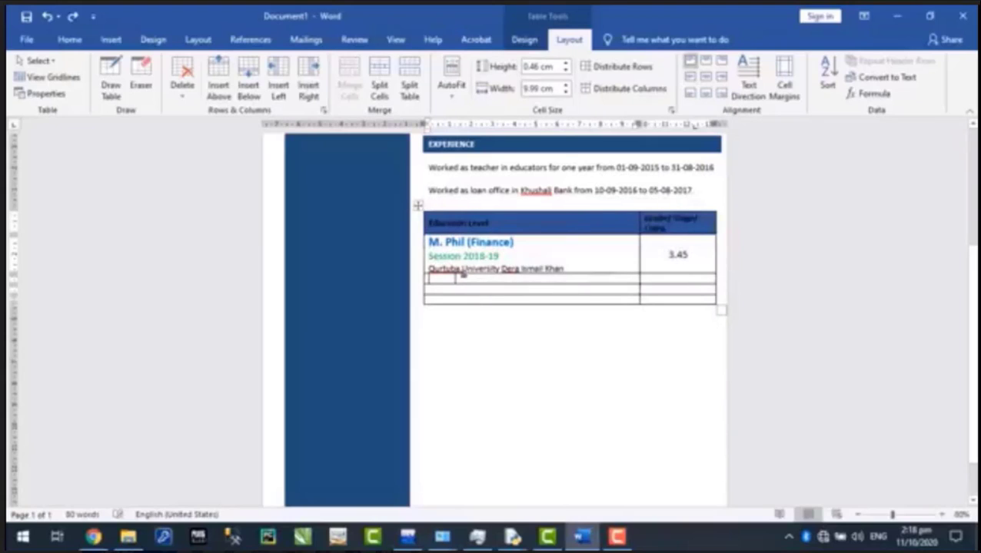
right_click(461, 275)
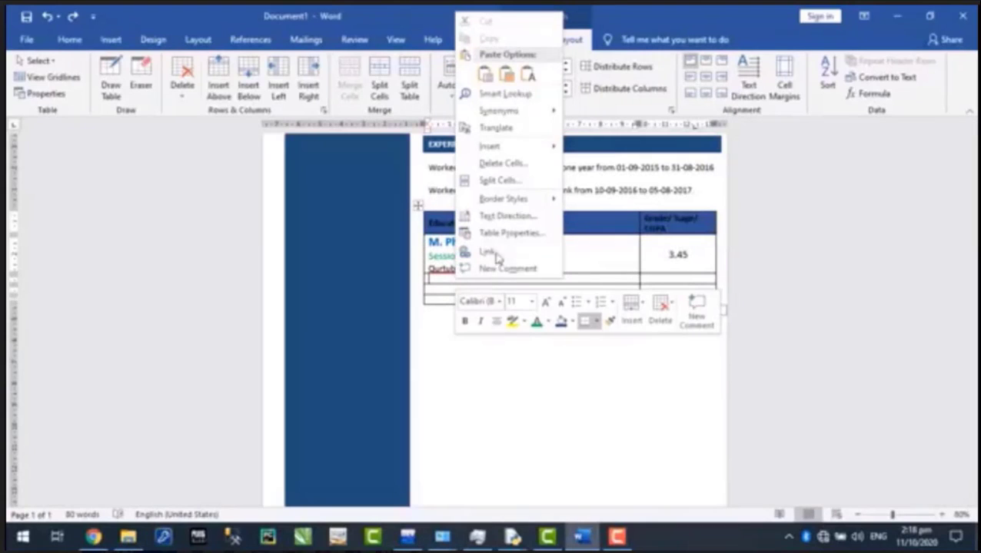
left_click(485, 74)
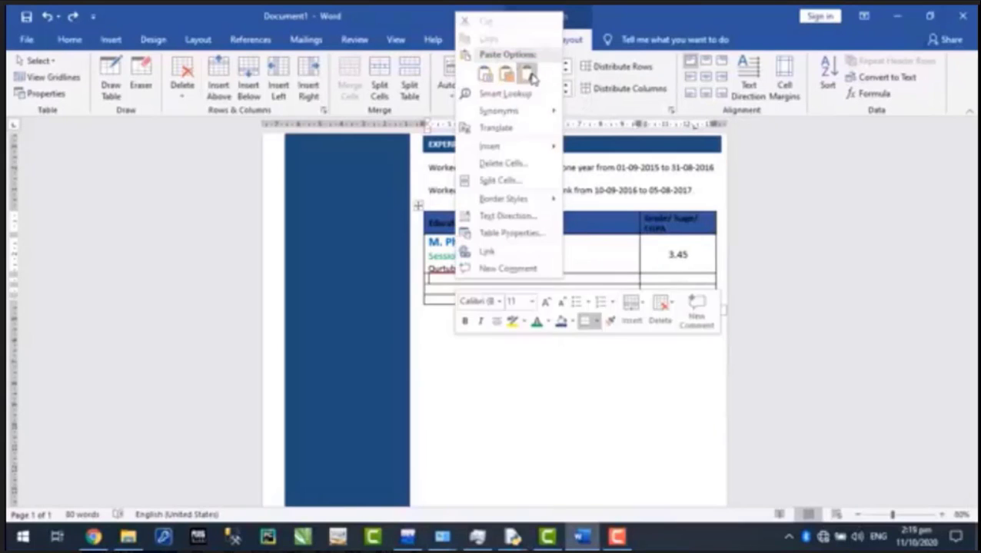
left_click(435, 285)
right_click(435, 285)
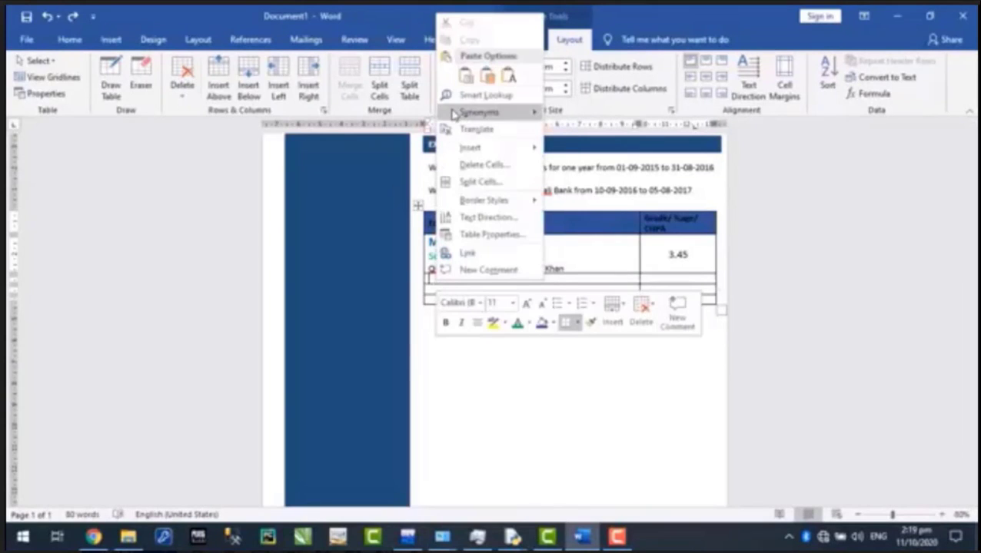
left_click(467, 75)
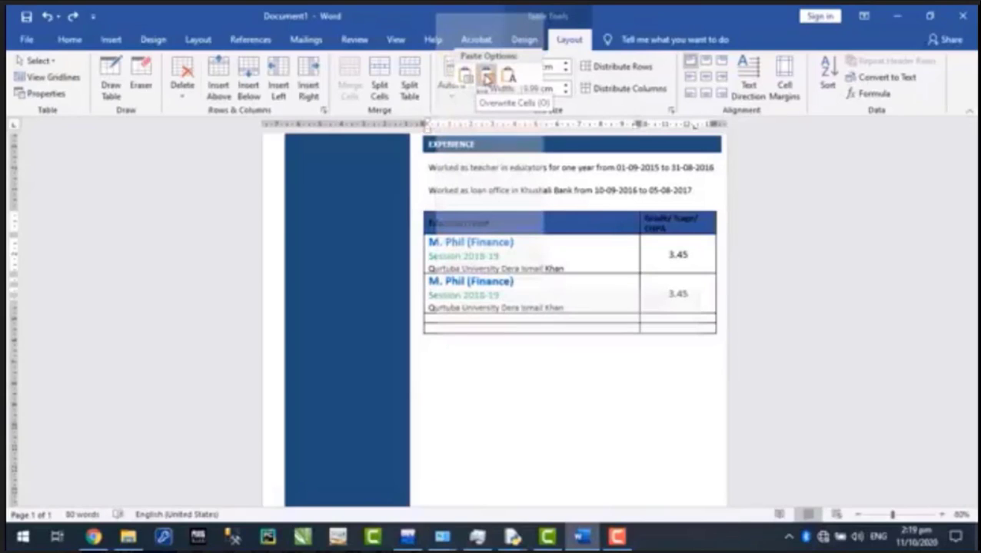
left_click(486, 76)
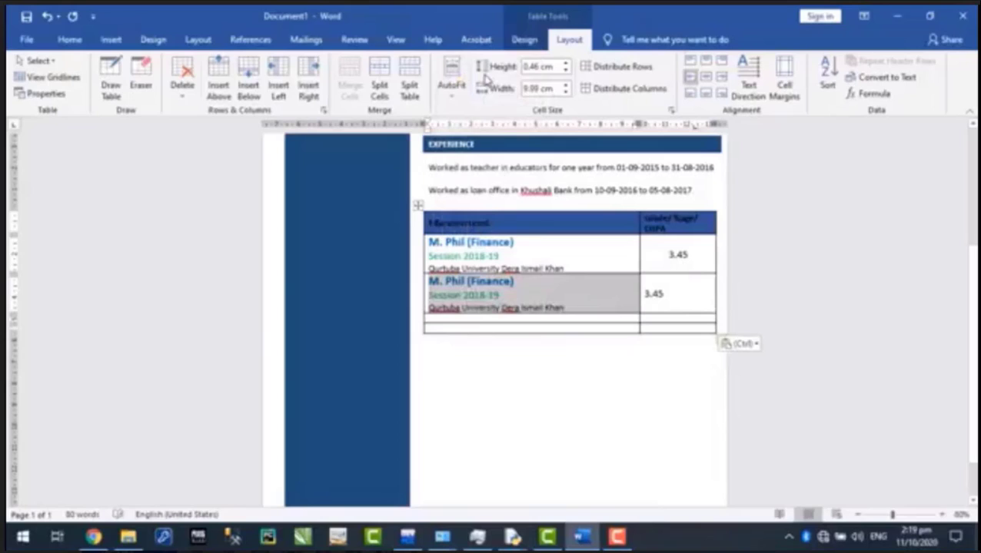
Paste the M. Phil entry into the two remaining empty rows.
right_click(436, 320)
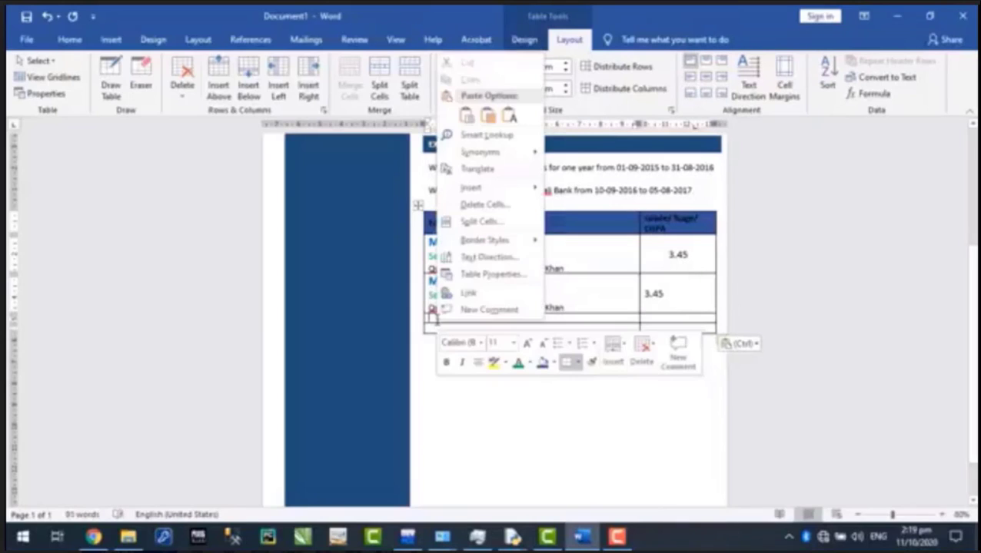
left_click(486, 117)
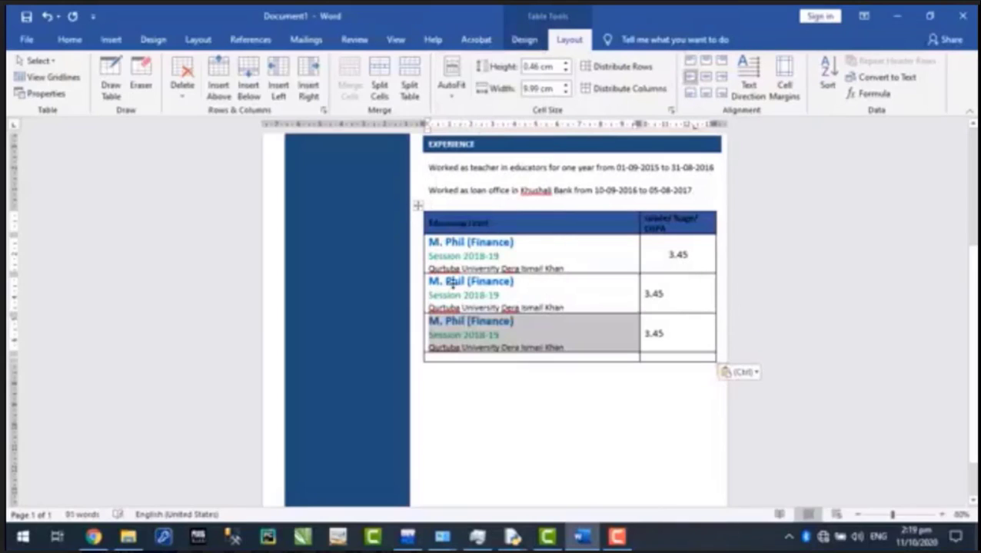
left_click(442, 358)
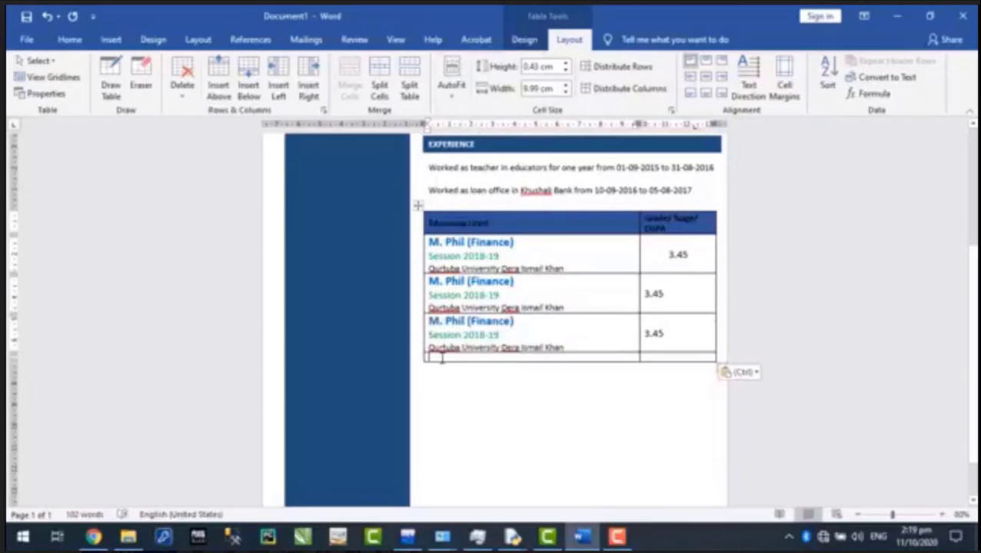
right_click(442, 358)
left_click(493, 156)
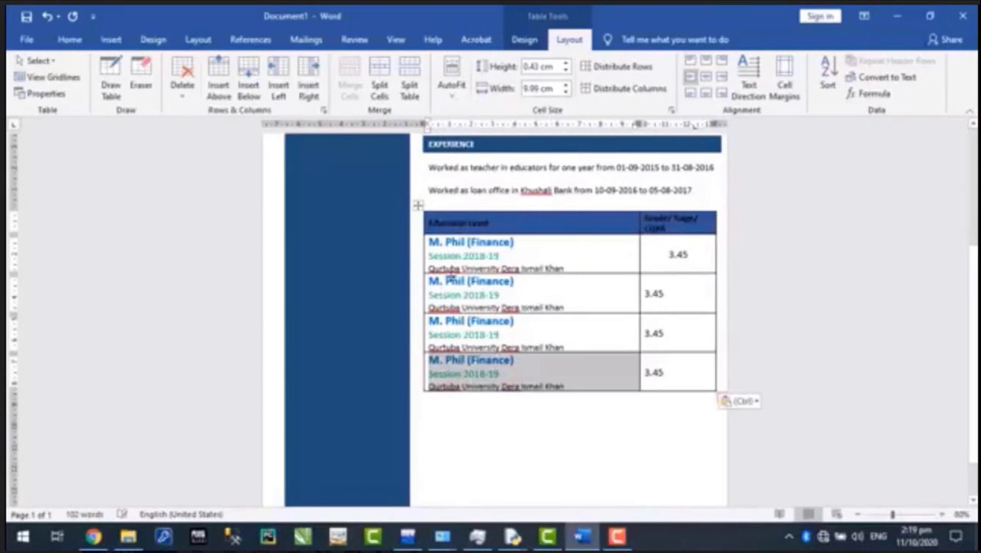
left_click(432, 282)
Retype the second row as M.B.A (Banking & Finance), Session 2011-13, Gomal University, grade 3.7.
left_click_drag(432, 282, 462, 283)
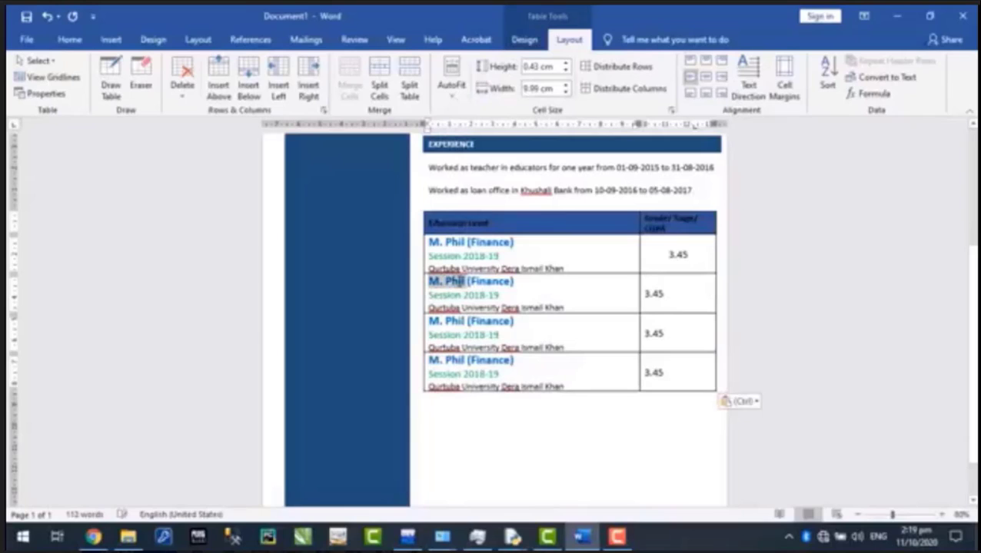
type("M. ")
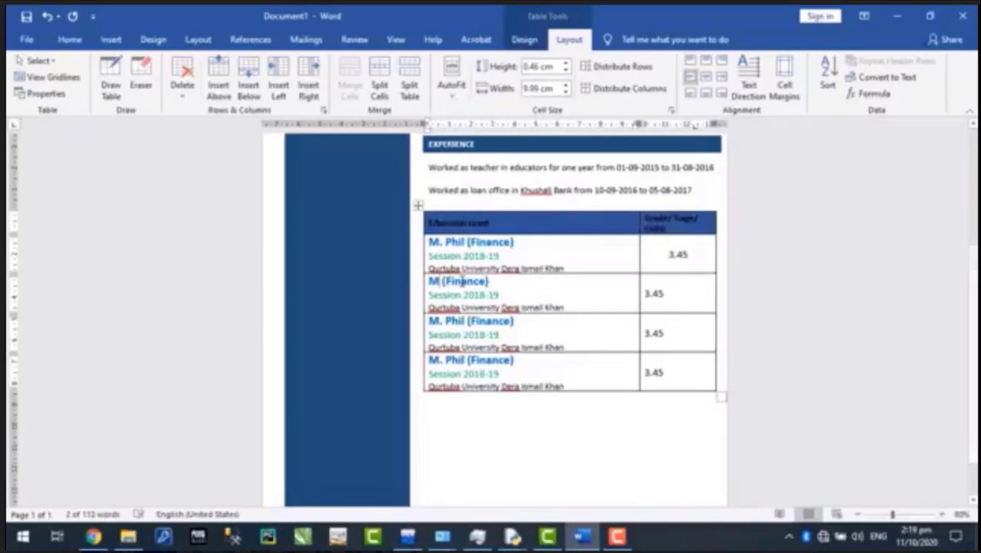
type("B.")
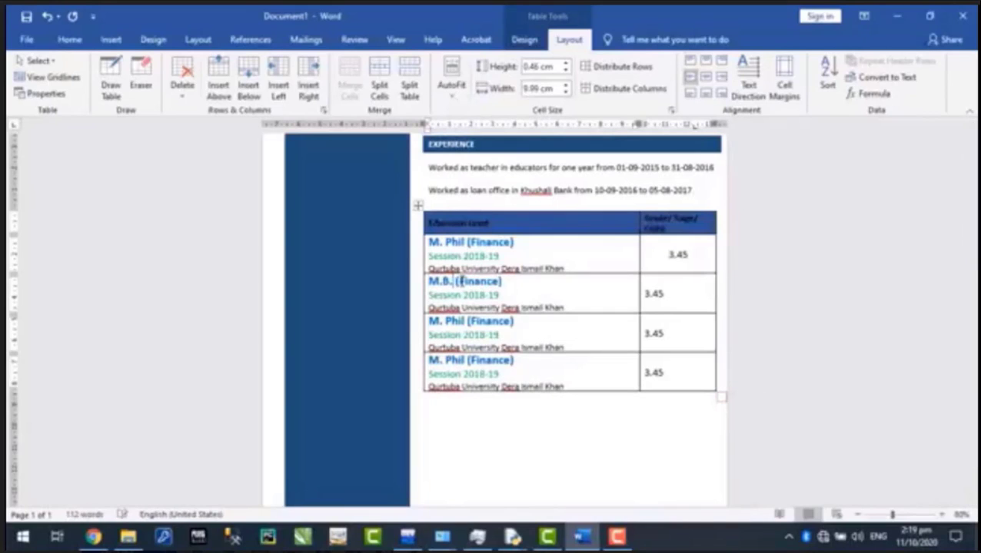
type("A")
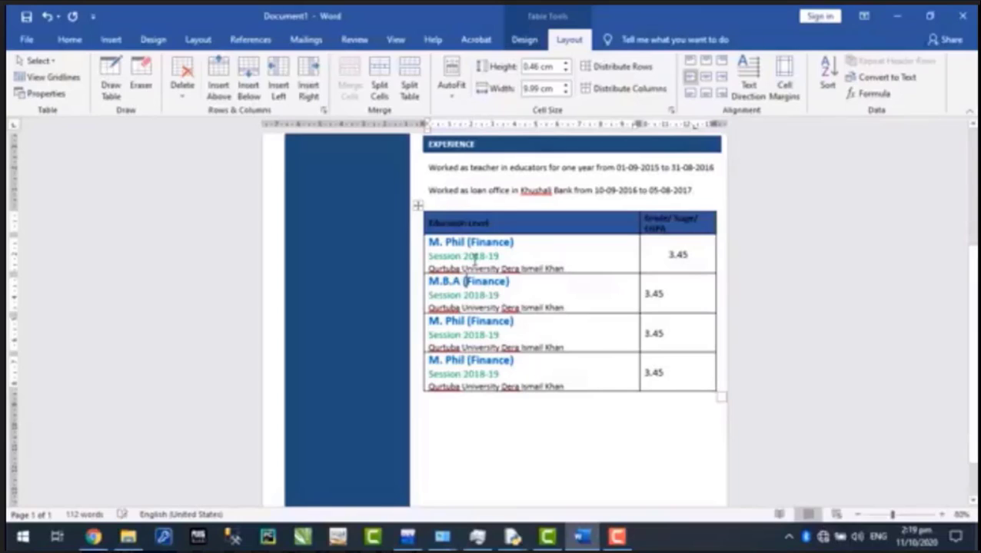
type("Banking")
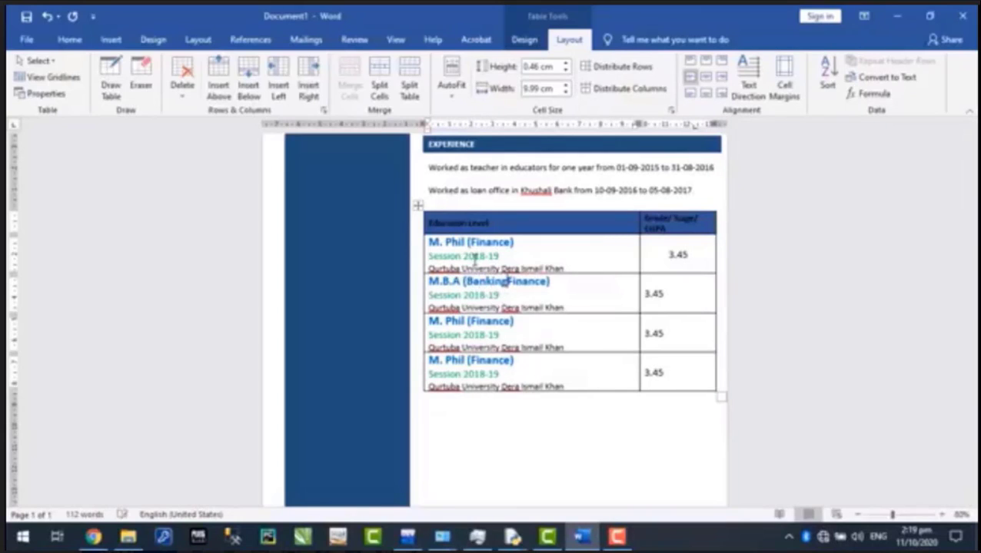
type(" &")
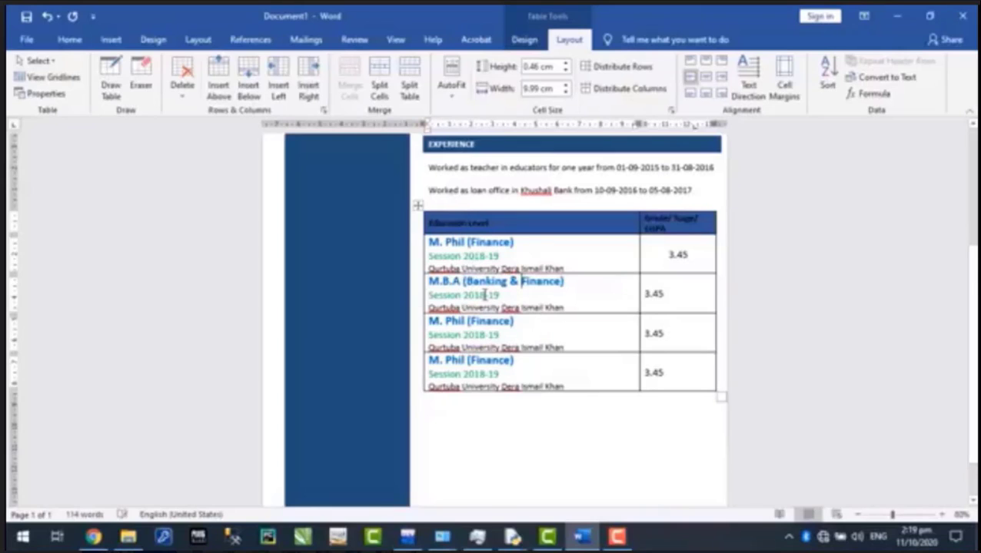
double_click(481, 295)
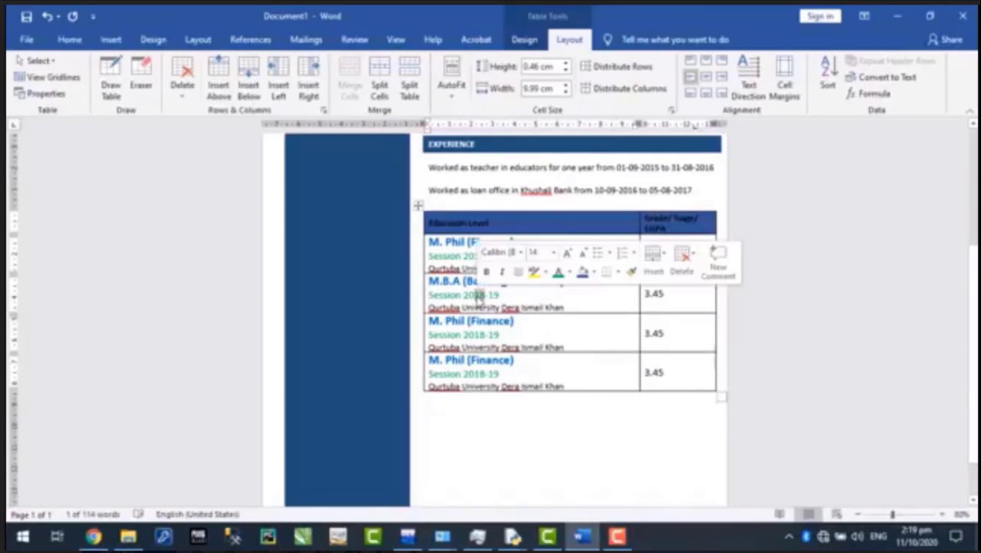
type("2011")
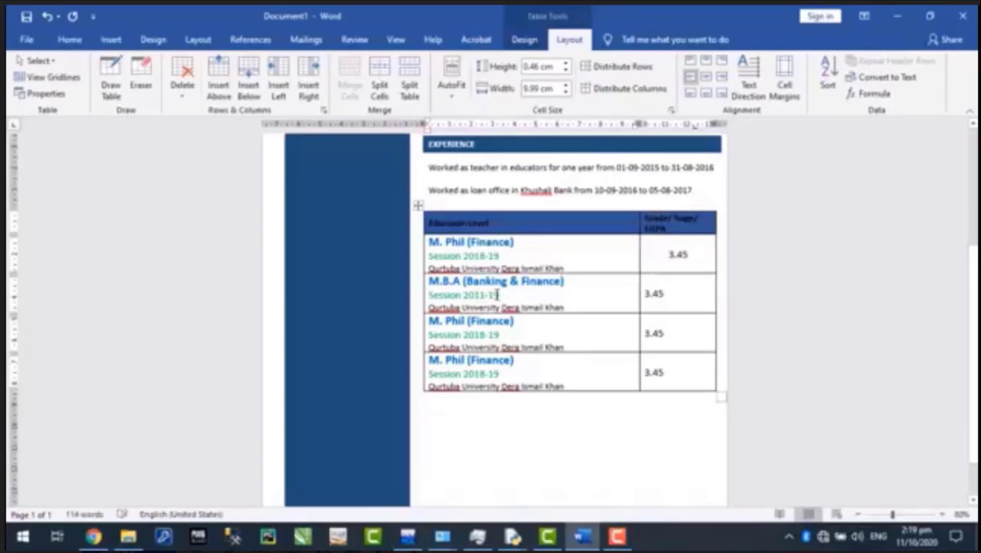
left_click_drag(497, 296, 490, 295)
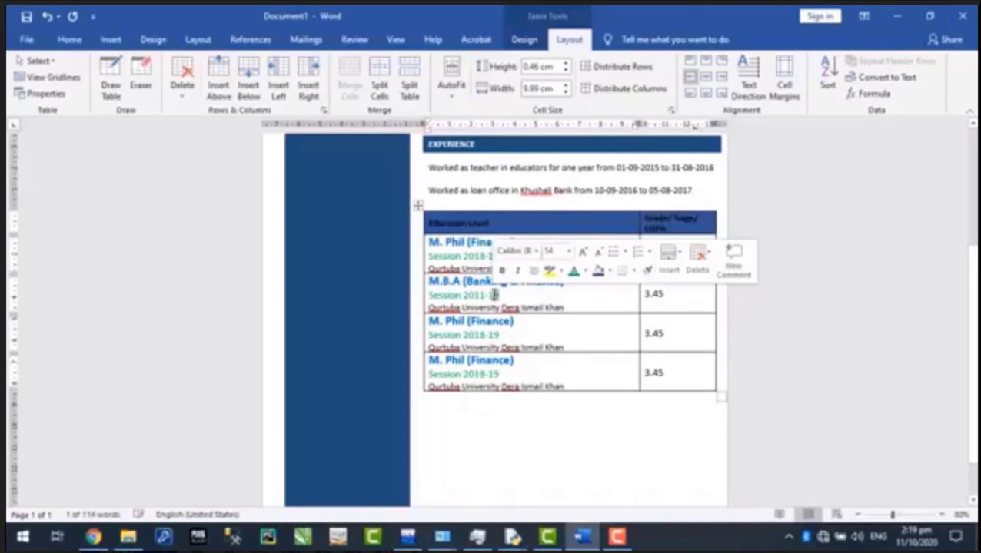
type("13")
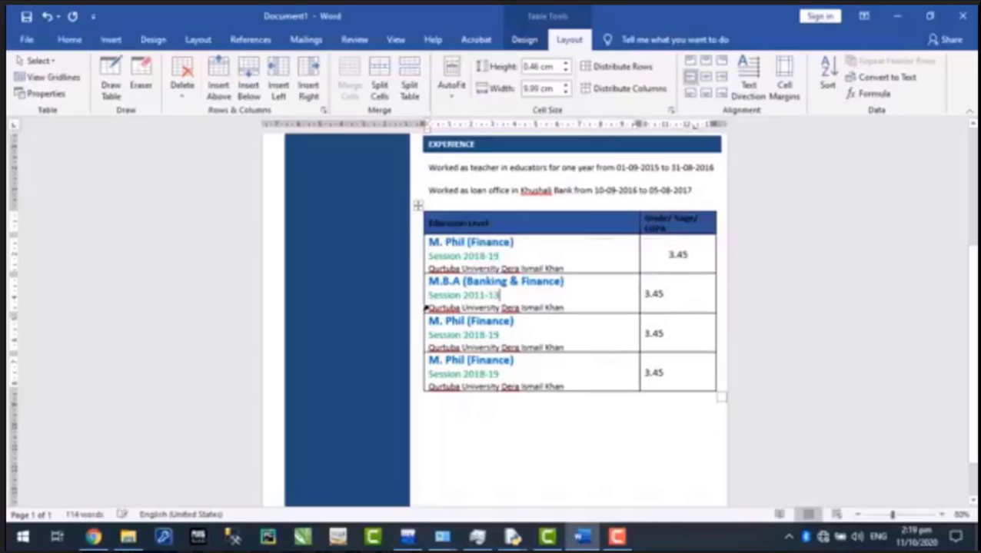
left_click_drag(427, 308, 453, 307)
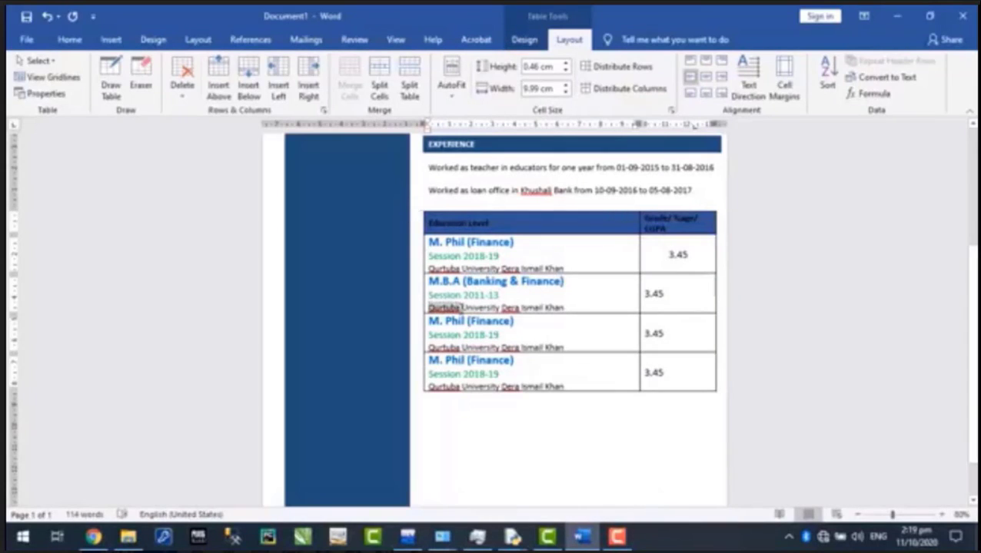
type("Go")
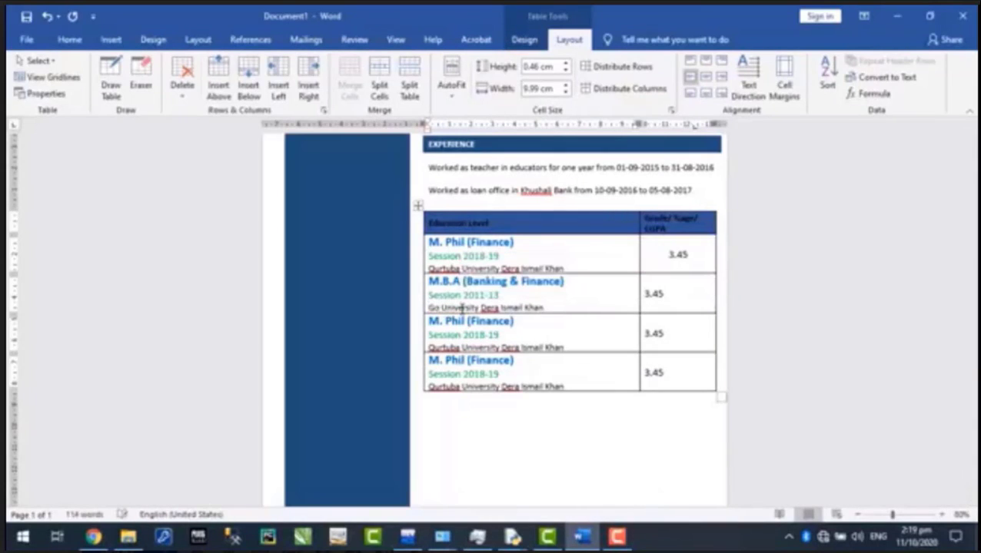
type("mal")
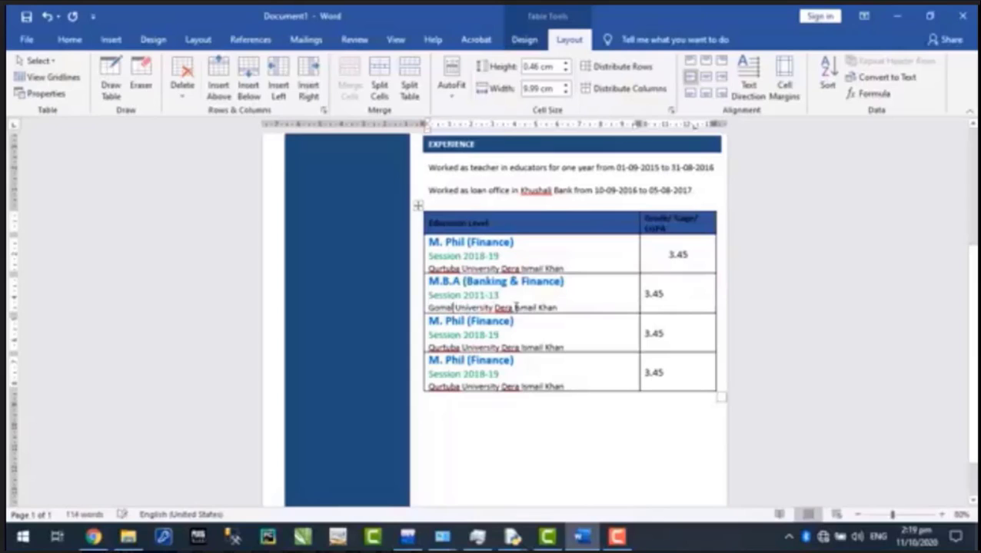
left_click_drag(648, 292, 665, 293)
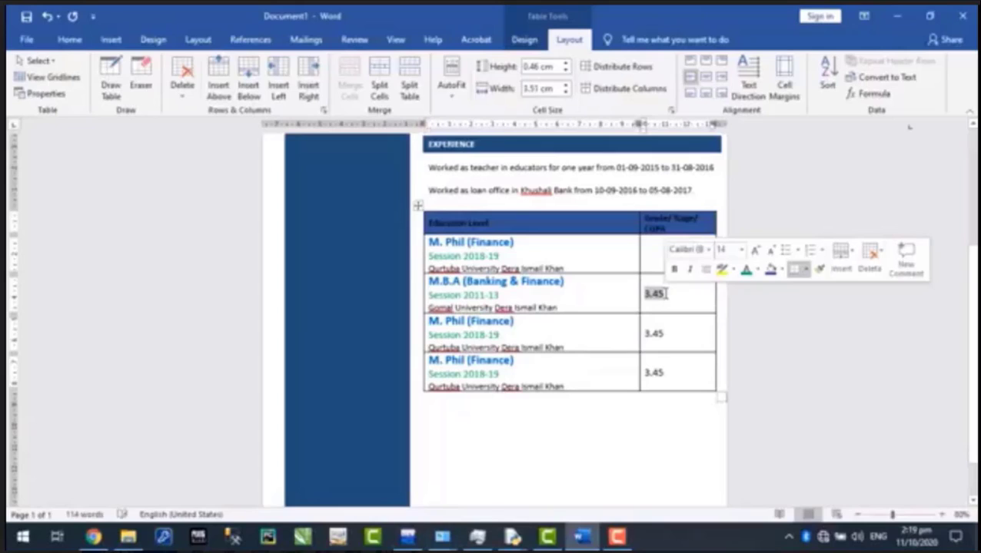
type("3.")
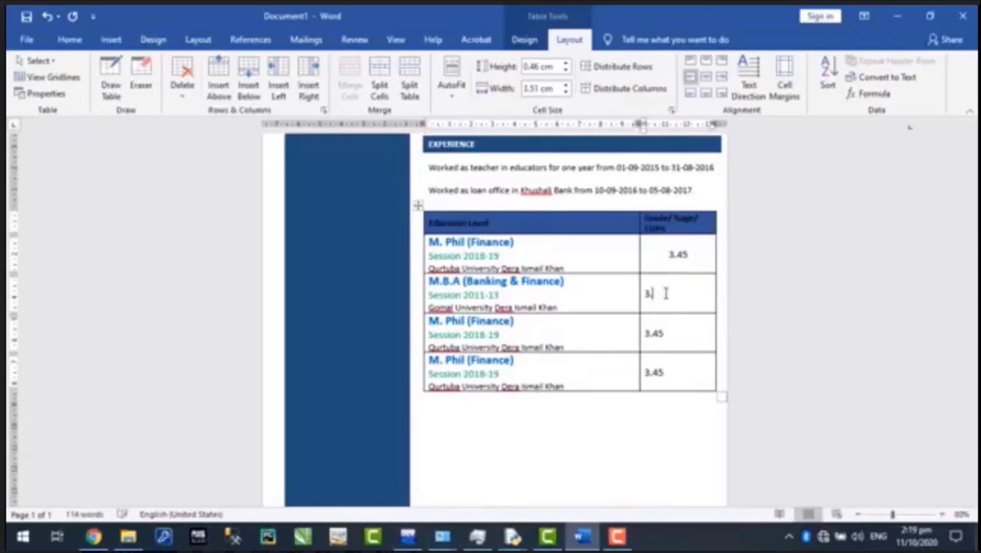
type("7")
Centre the grades of rows two to four in their cells.
left_click_drag(646, 293, 666, 371)
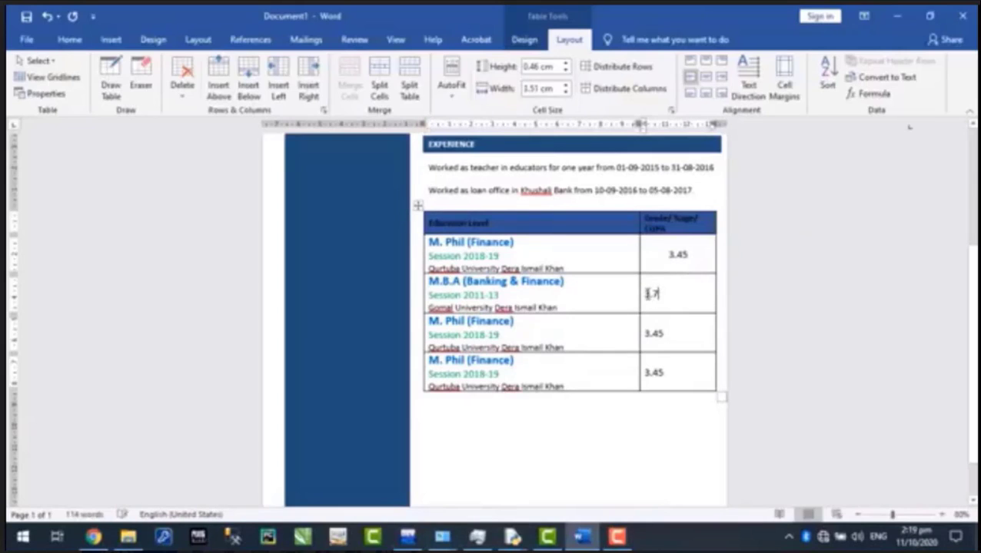
left_click(698, 77)
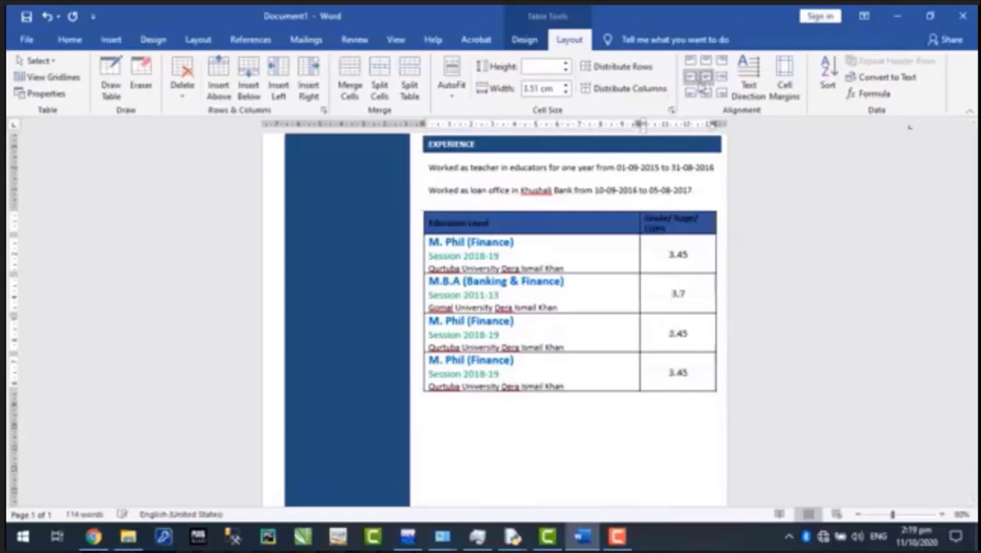
left_click(427, 299)
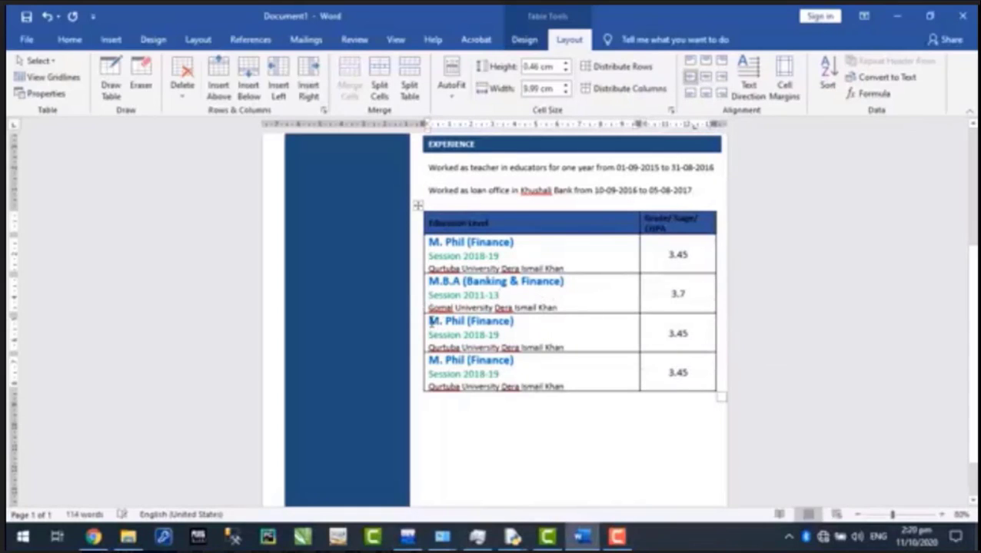
Change the third row's heading from M. Phil (Finance) to B. Com.
left_click_drag(428, 321, 464, 323)
type("B")
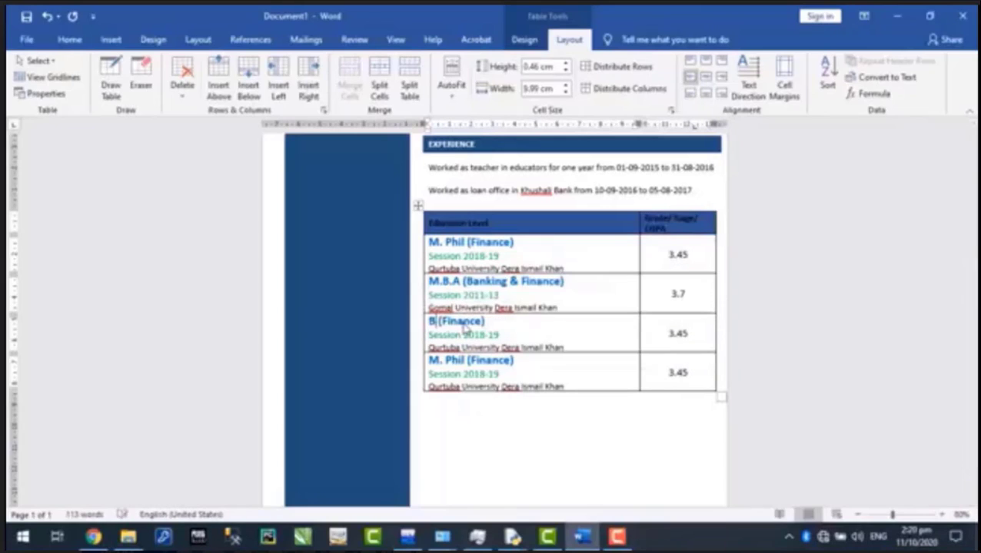
type(".")
type(" Com")
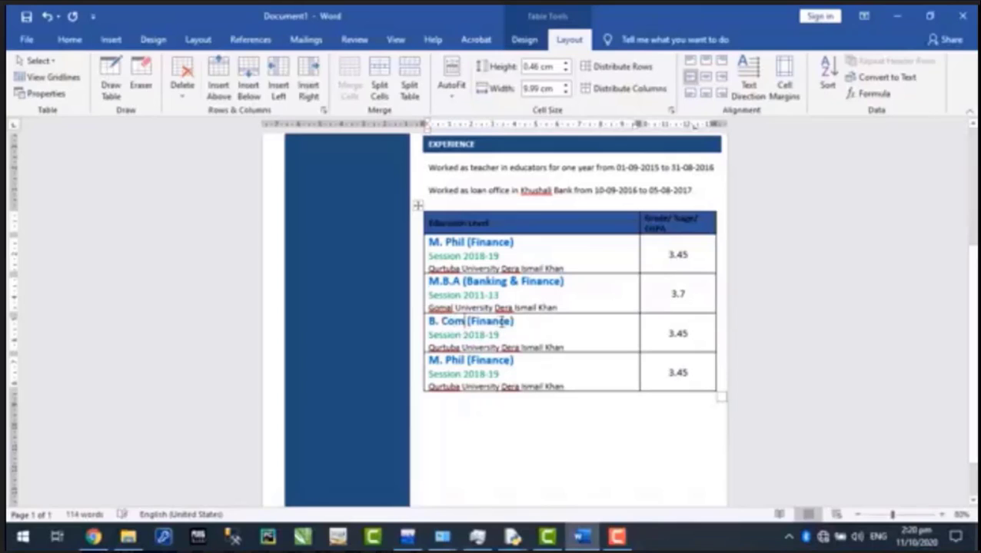
left_click_drag(513, 321, 469, 321)
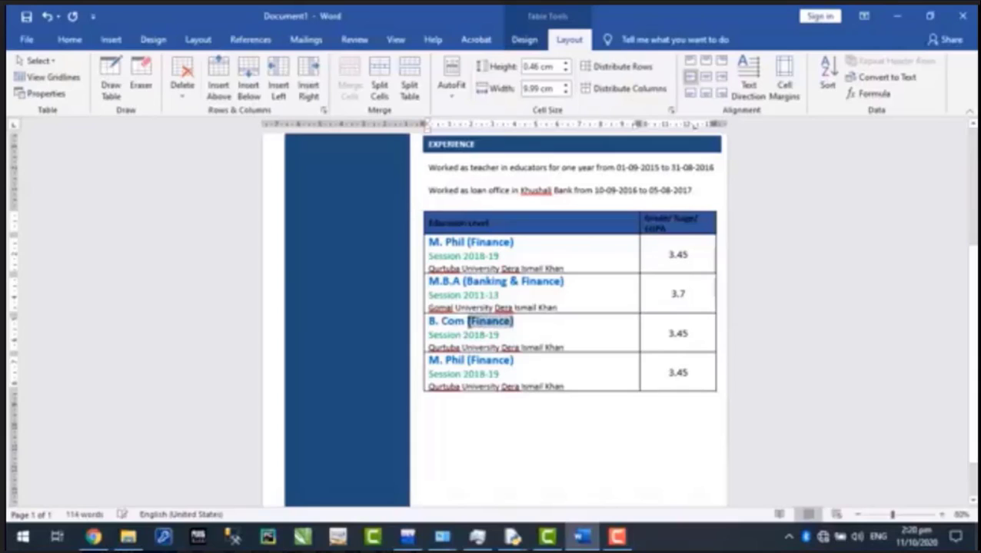
key("BackSpace")
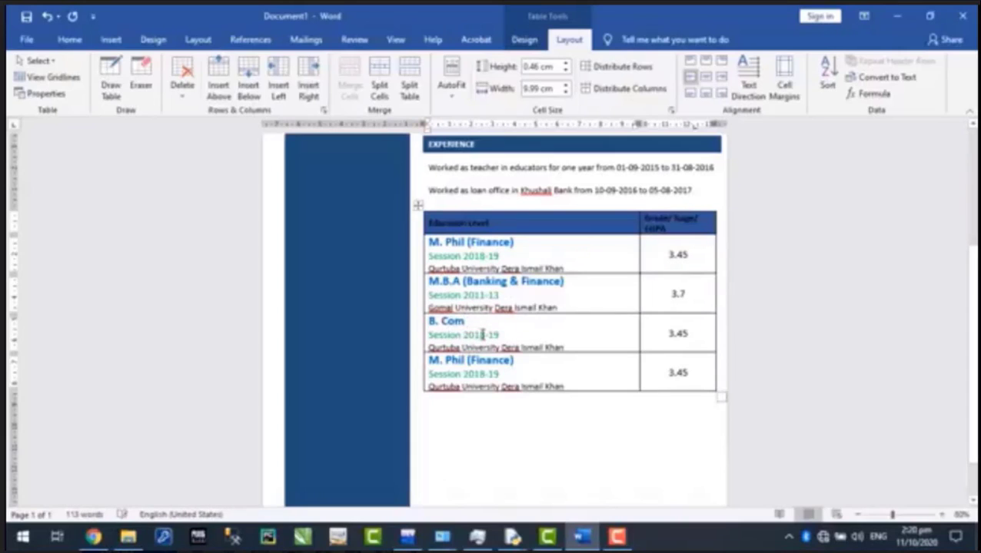
Set the B. Com session to 2010-11 and its grade to 75%.
left_click_drag(472, 335, 485, 335)
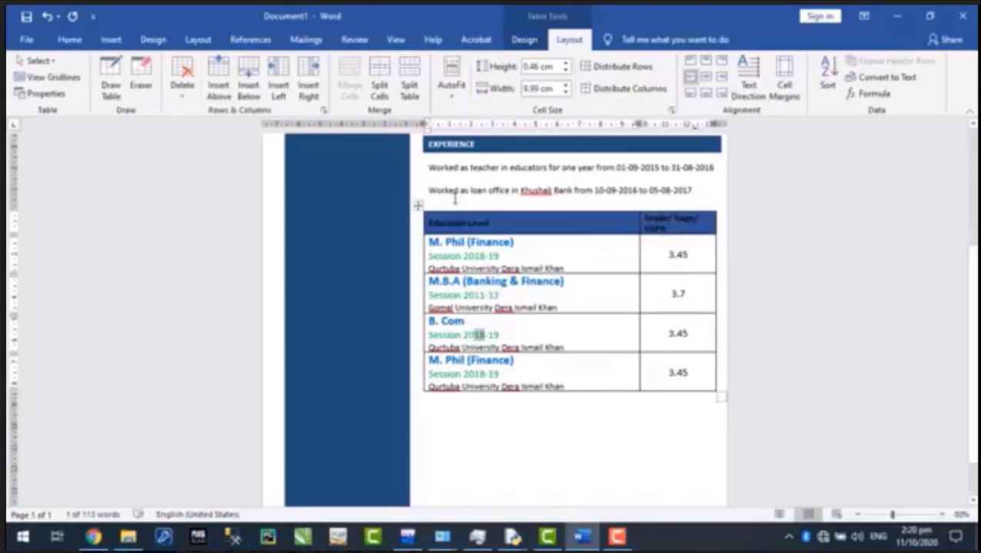
key("BackSpace")
type("0")
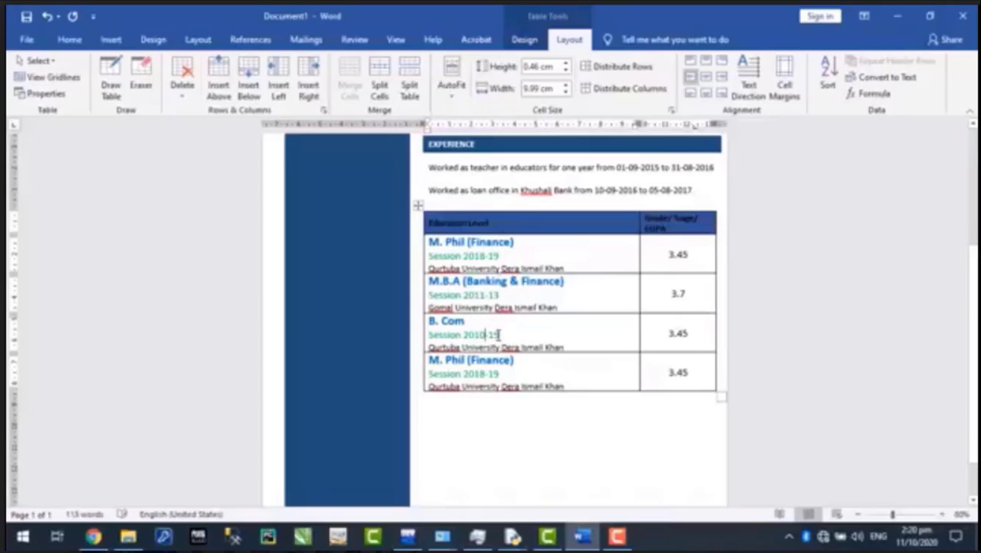
left_click_drag(494, 335, 499, 335)
type("1")
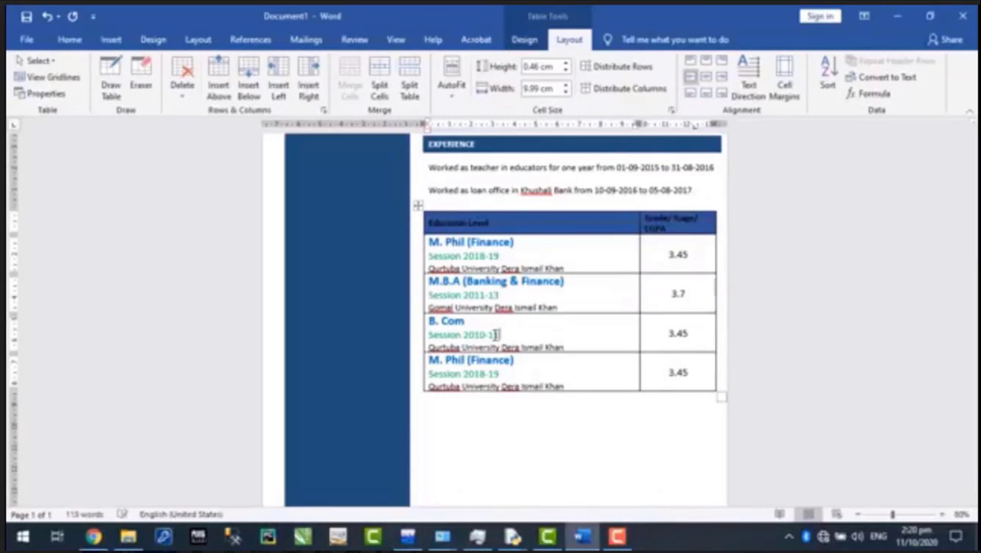
left_click_drag(691, 334, 665, 336)
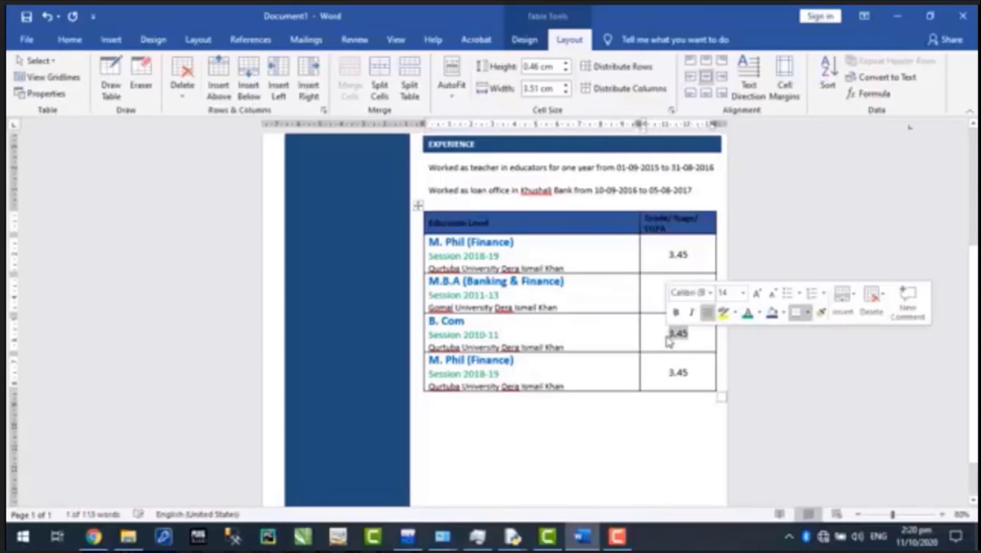
type("7")
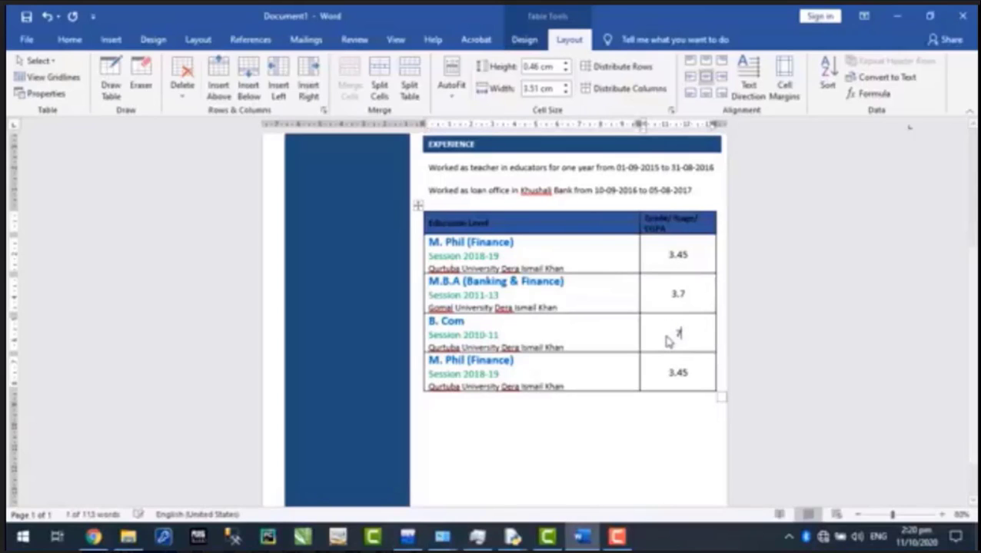
type("5")
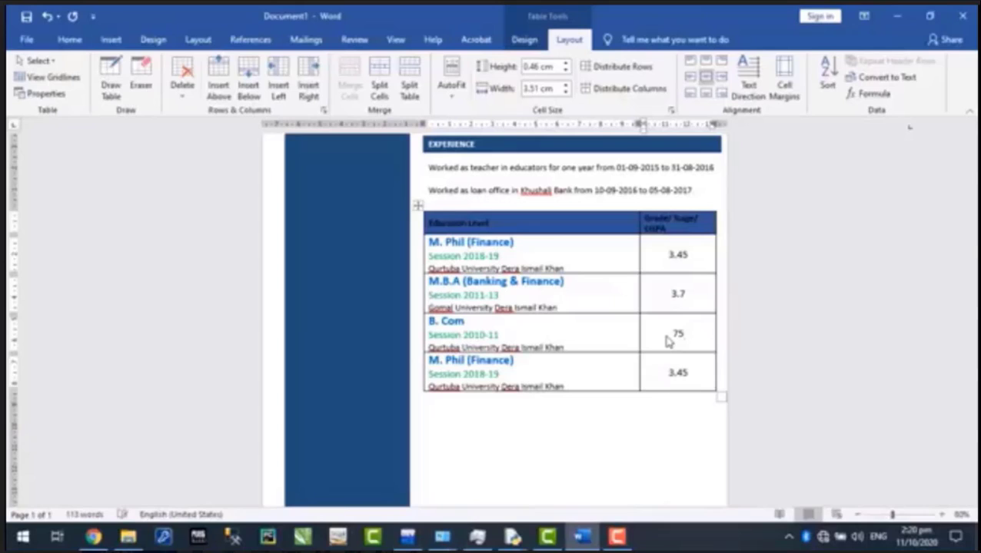
type("%")
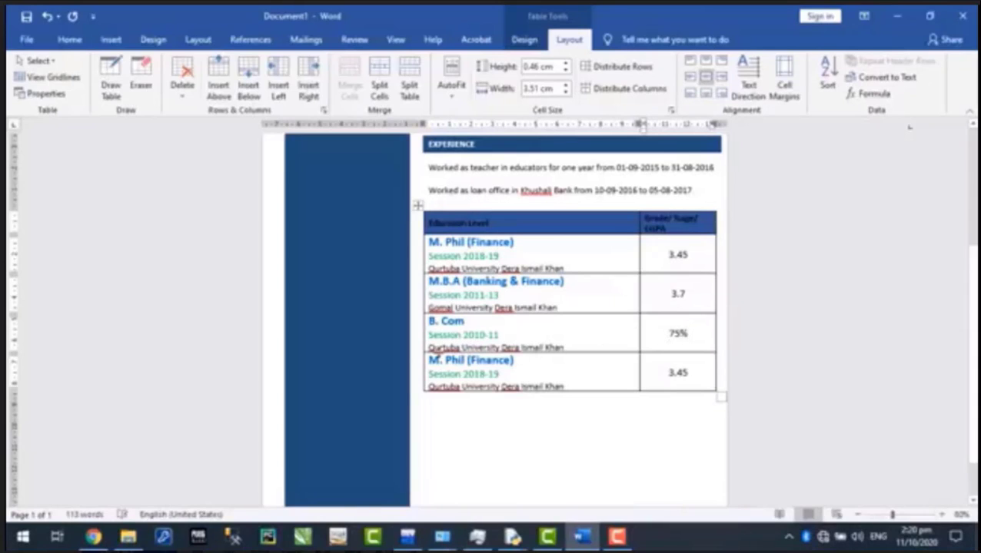
left_click_drag(427, 360, 514, 361)
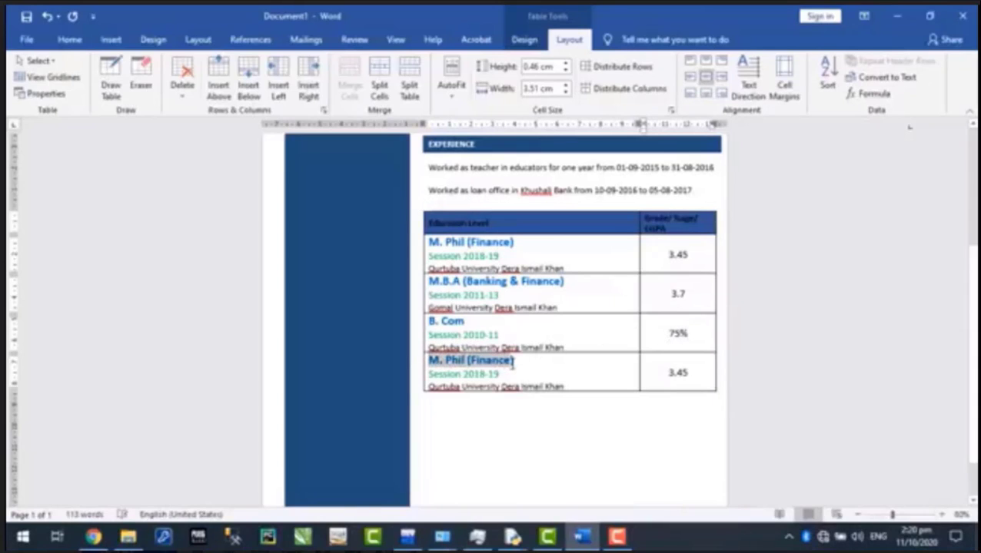
Retype the last row's heading as ICS, its session as 2009-10 and its grade as 65%.
type("ICS")
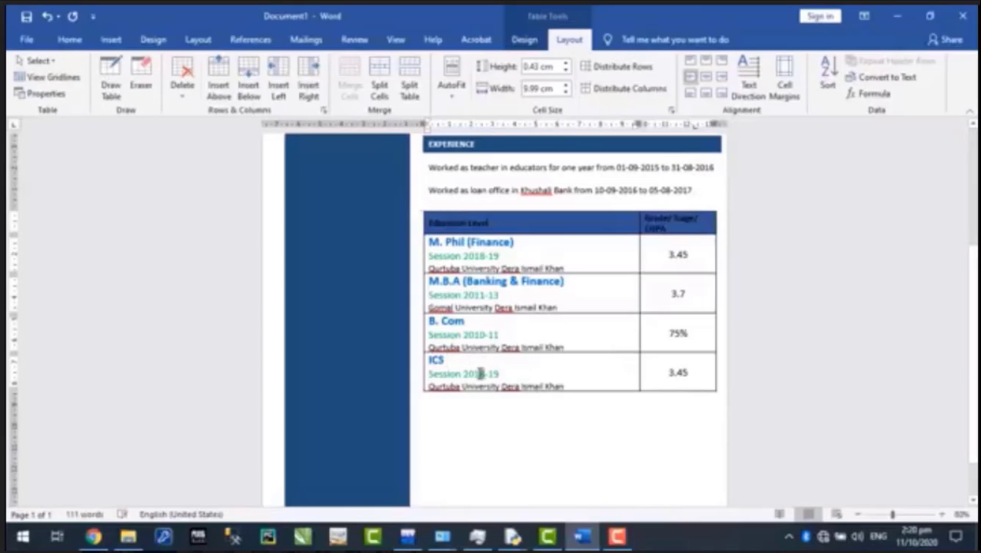
left_click_drag(474, 374, 485, 375)
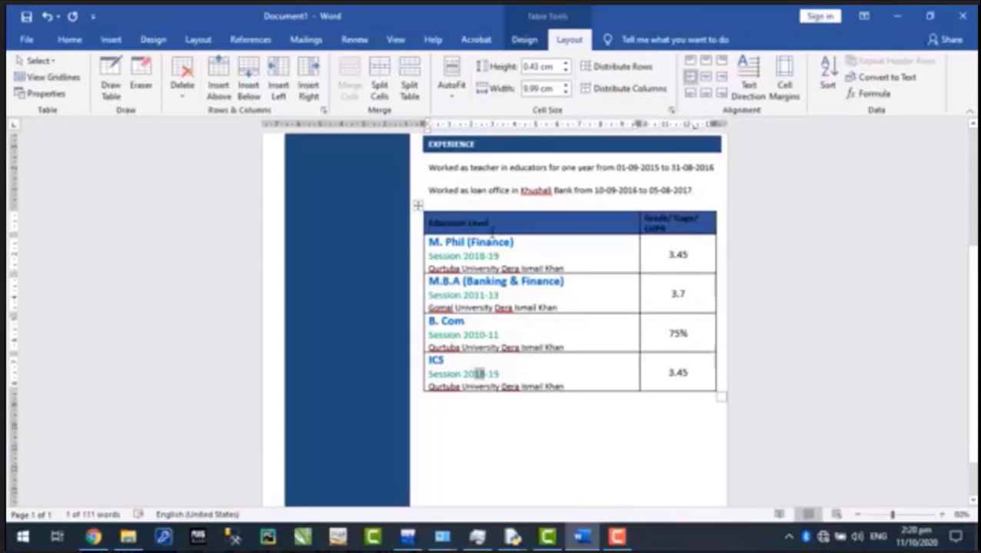
type("0")
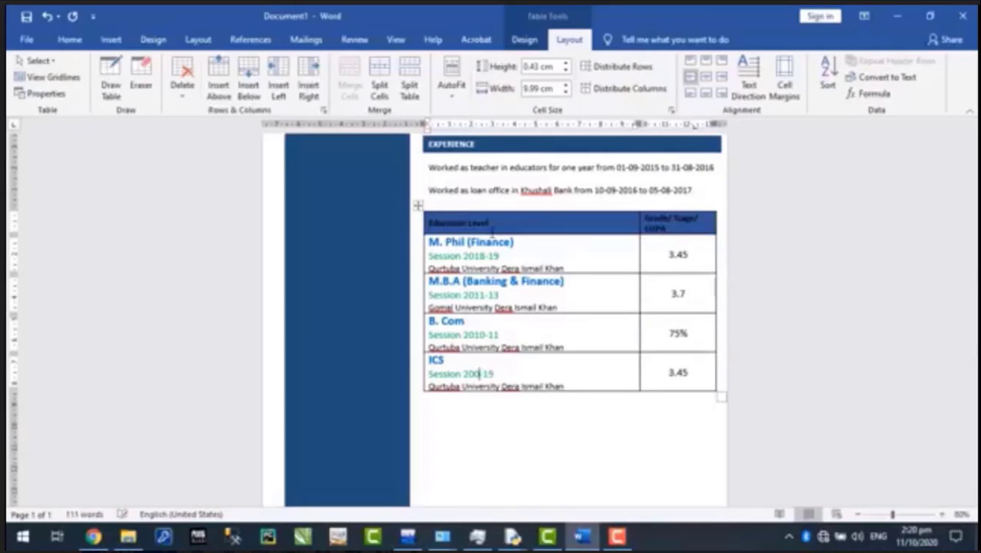
type("9")
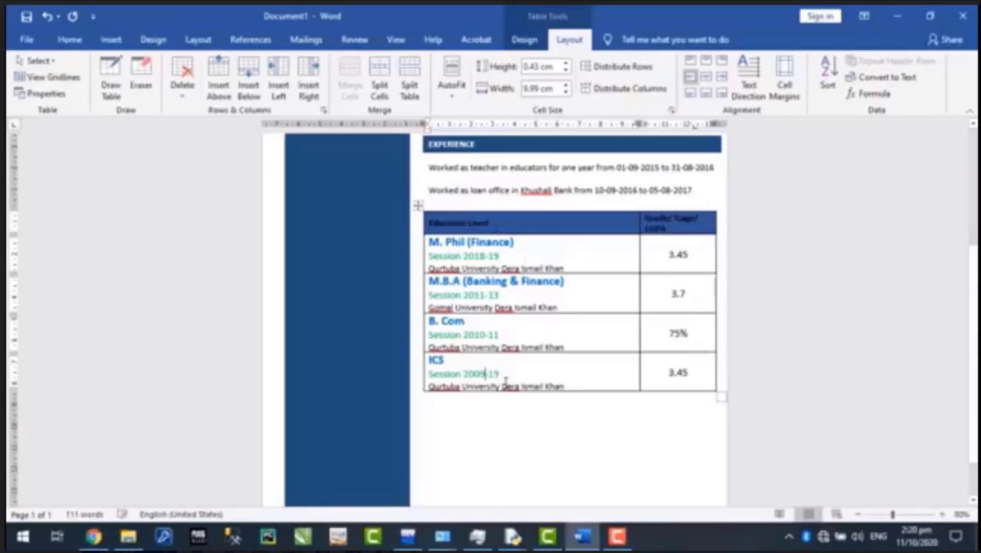
left_click_drag(494, 375, 499, 374)
type("0")
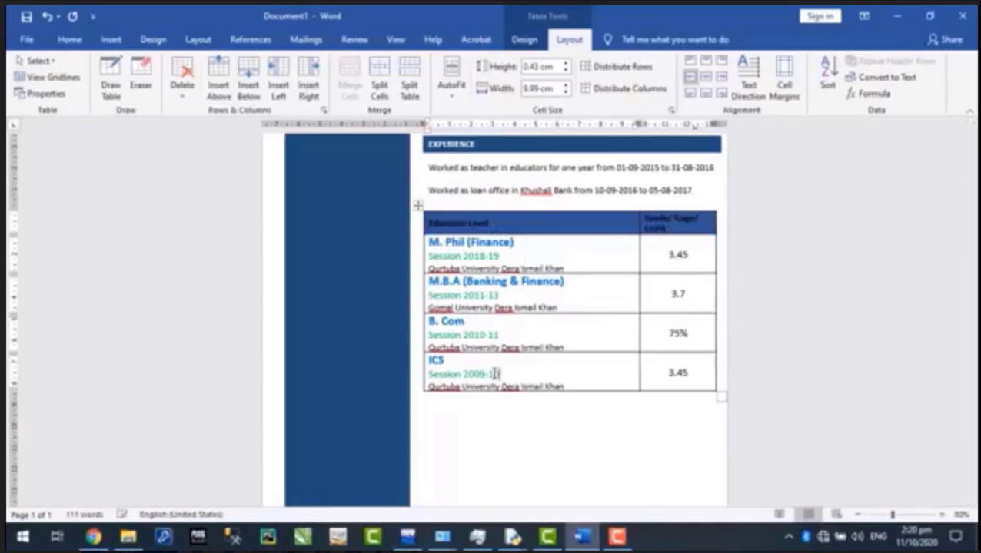
left_click_drag(689, 373, 670, 373)
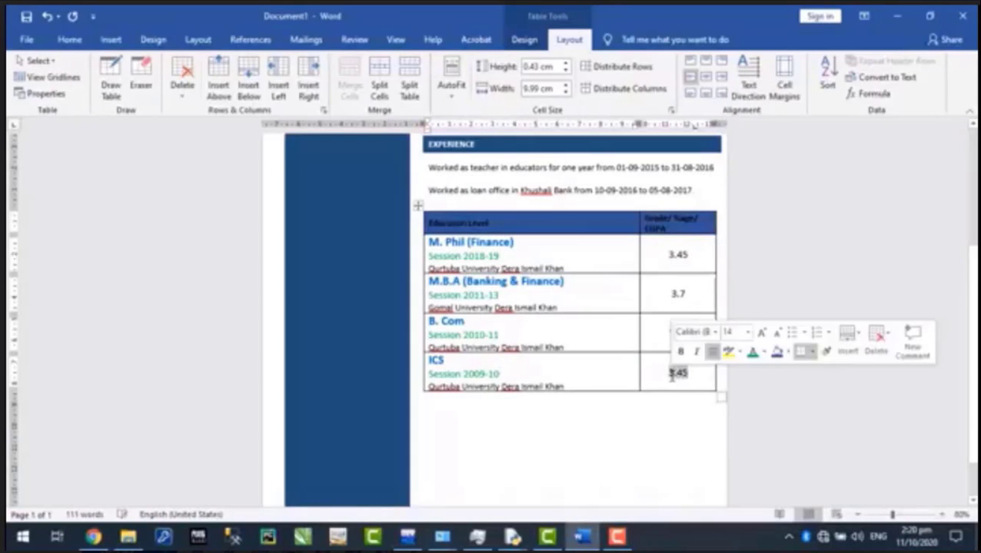
type("65")
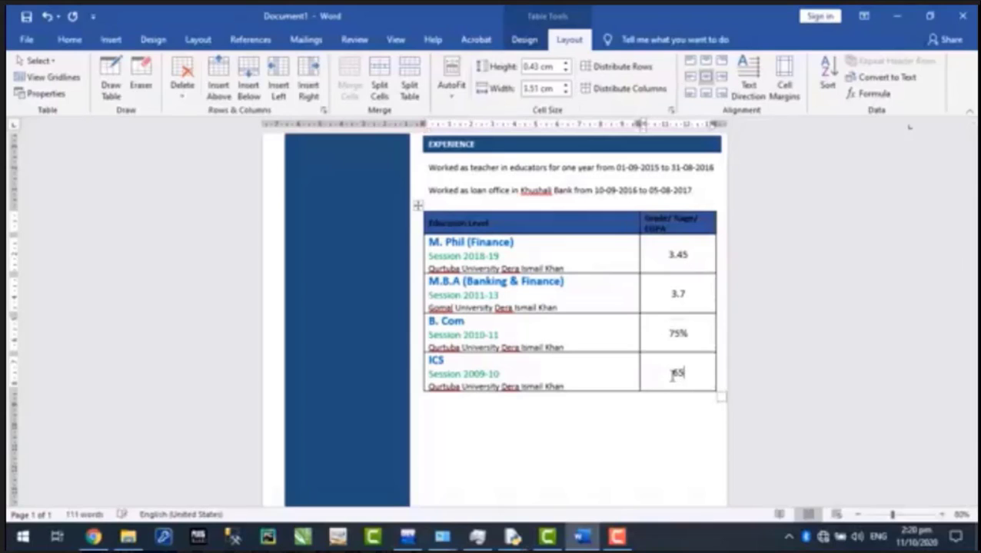
type("%")
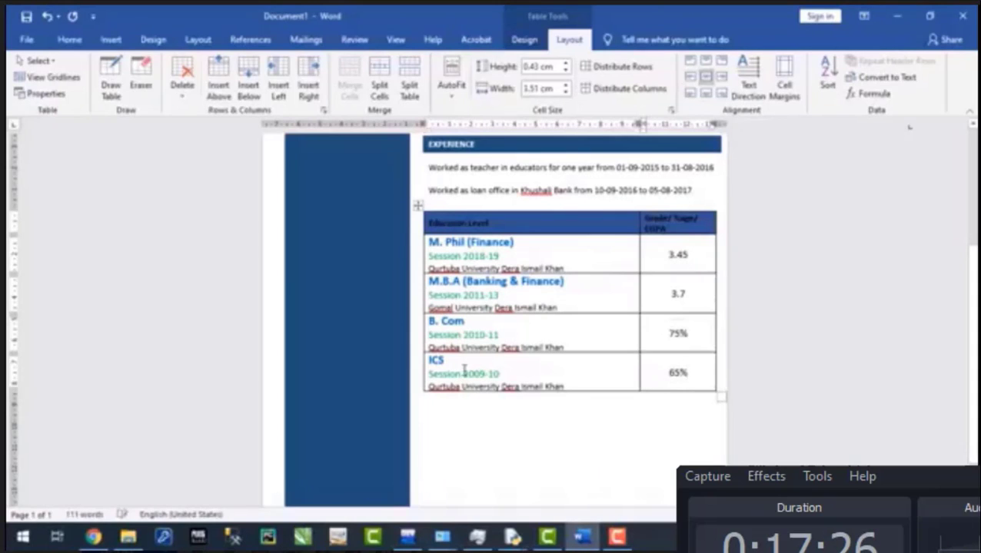
Insert an empty row below the ICS row.
right_click(465, 370)
mouse_move(520, 238)
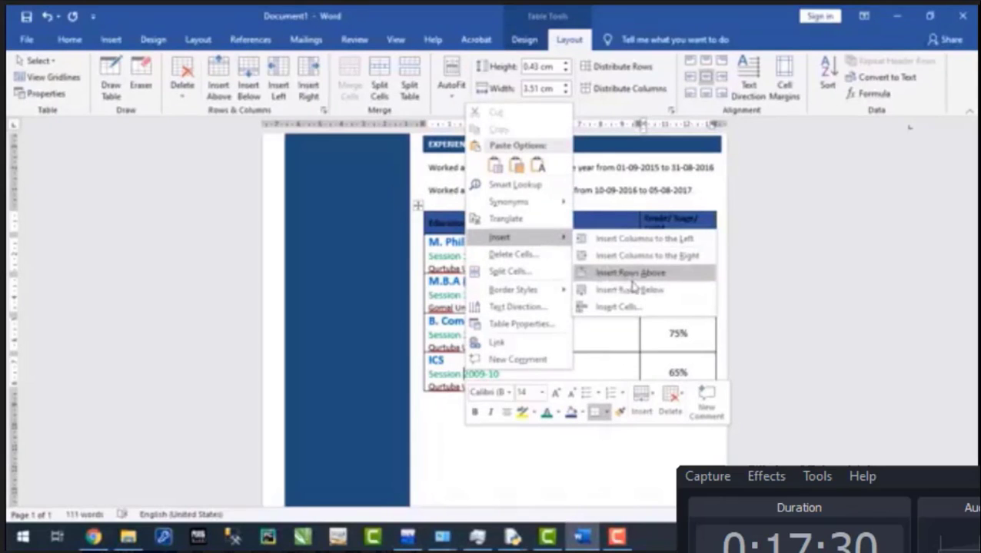
left_click(627, 292)
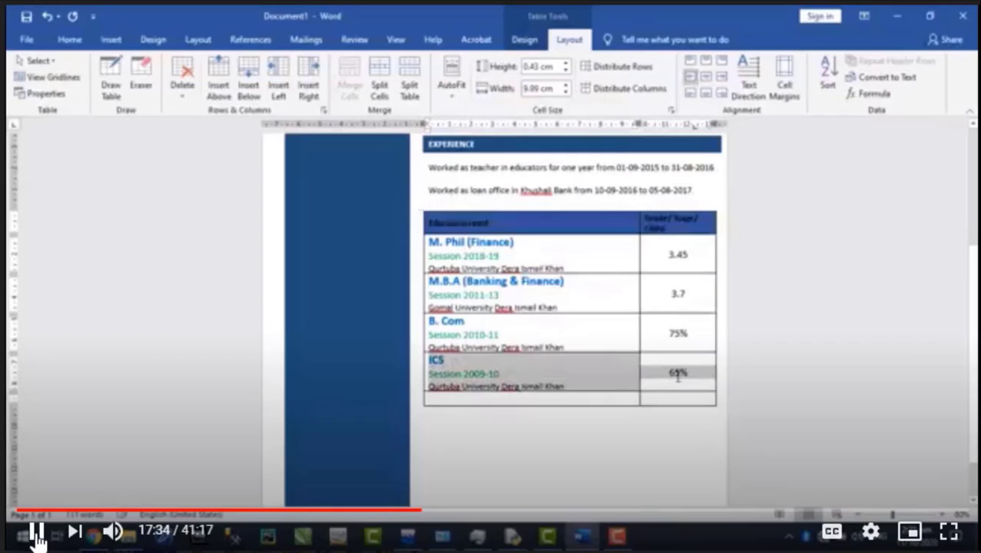
left_click(36, 537)
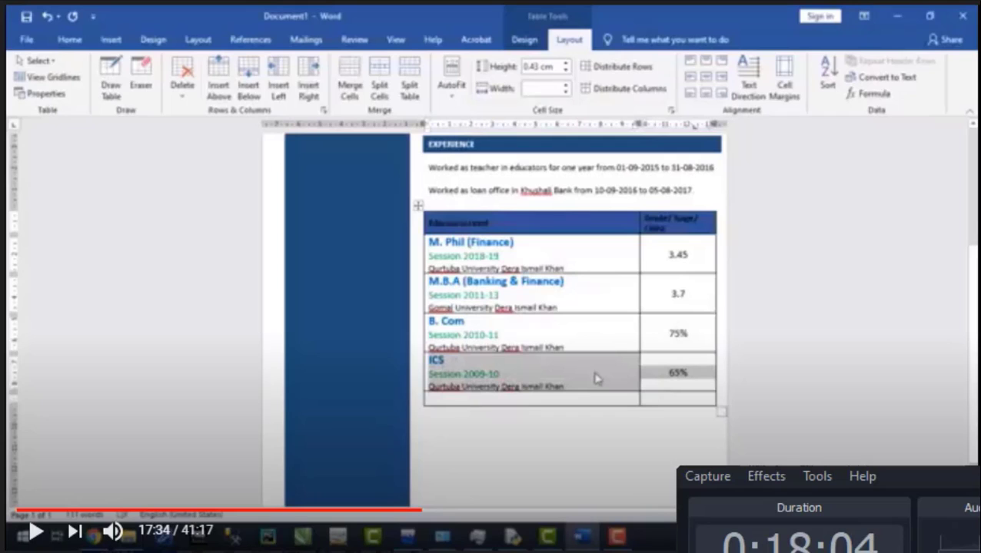
Paste the copied ICS row and rename its institution to B.I.S.E Faisalabad.
type("ICS Session 2009-10 Qurtuba University Dera Ismail Khan\t65%")
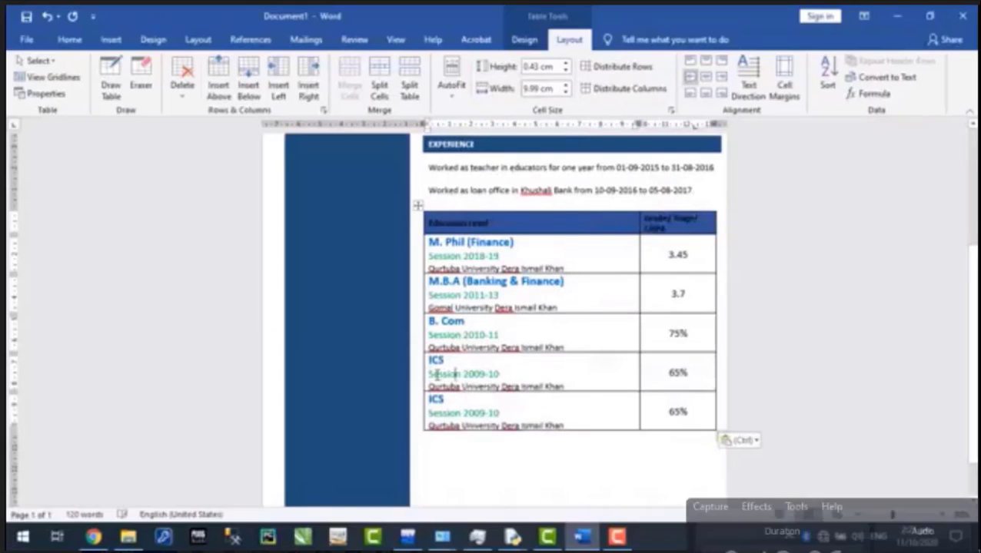
left_click_drag(428, 387, 567, 391)
type("ais")
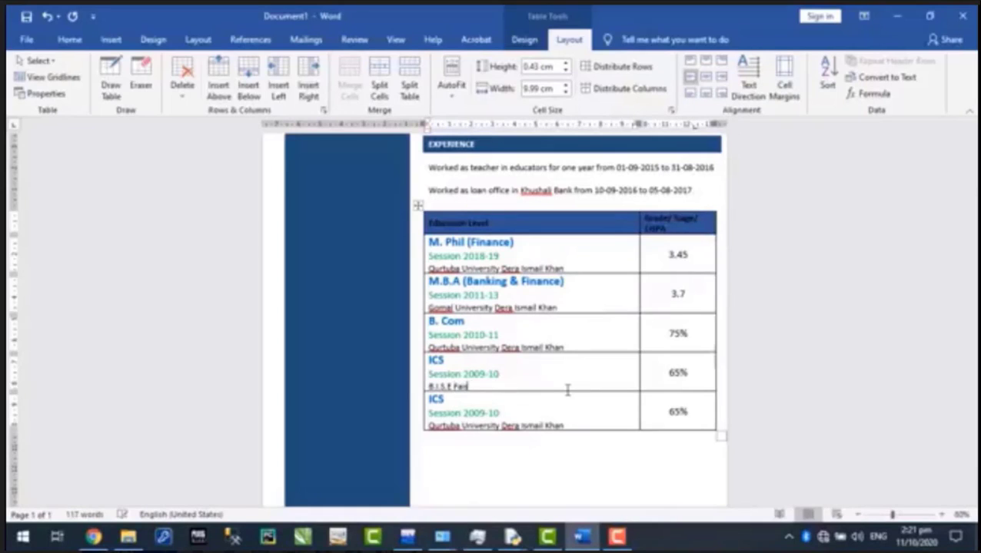
type("abad")
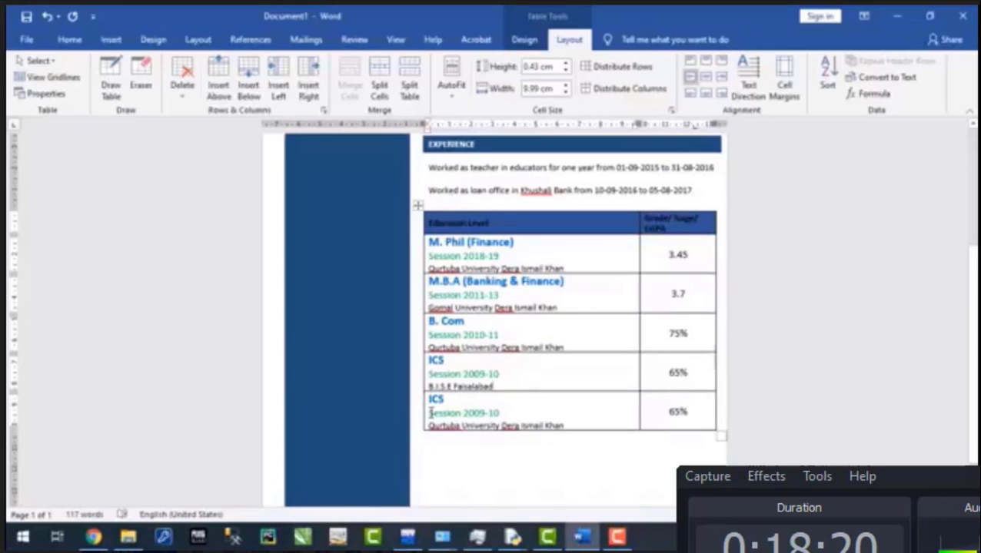
Change the last ICS row's session to 2007-09.
left_click(482, 413)
double_click(473, 413)
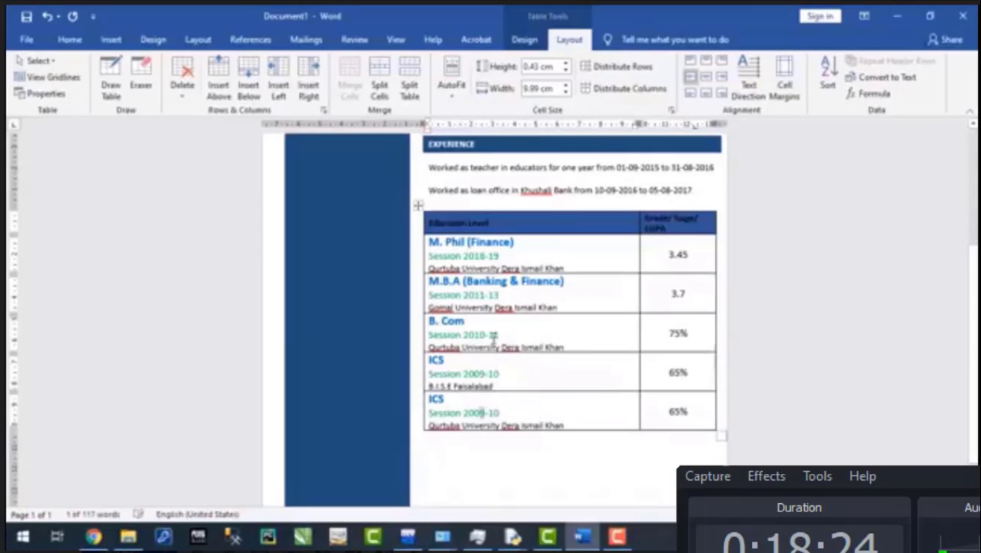
type("2007")
double_click(495, 413)
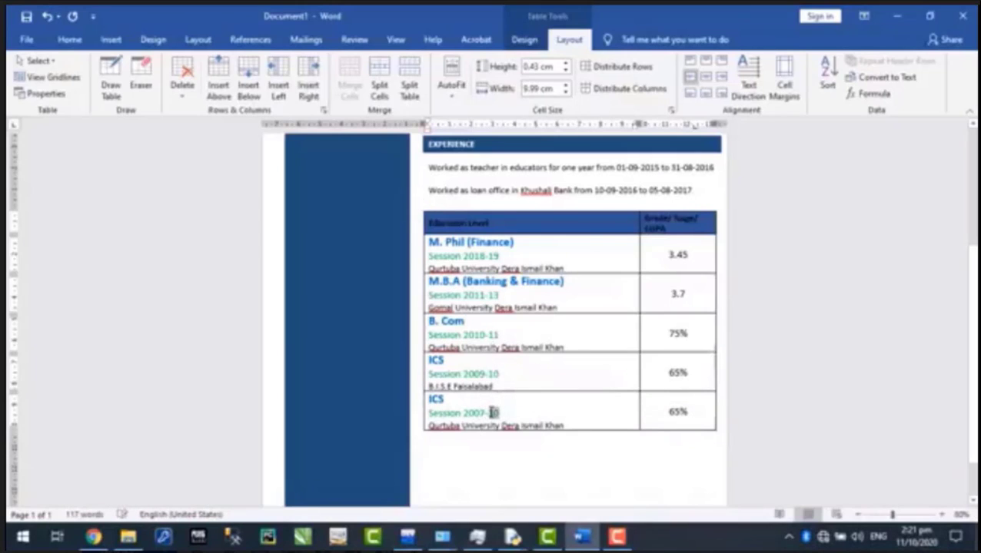
type("0")
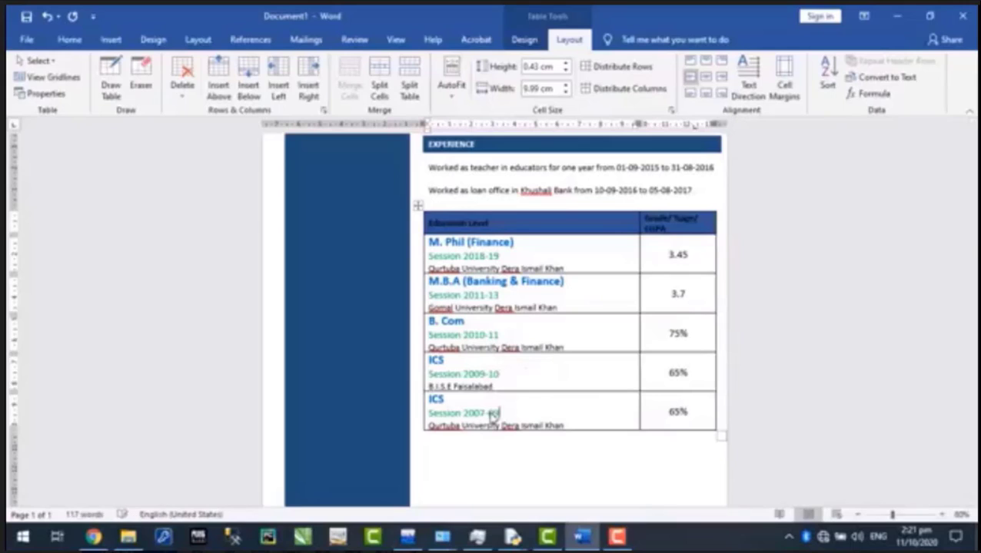
type("9")
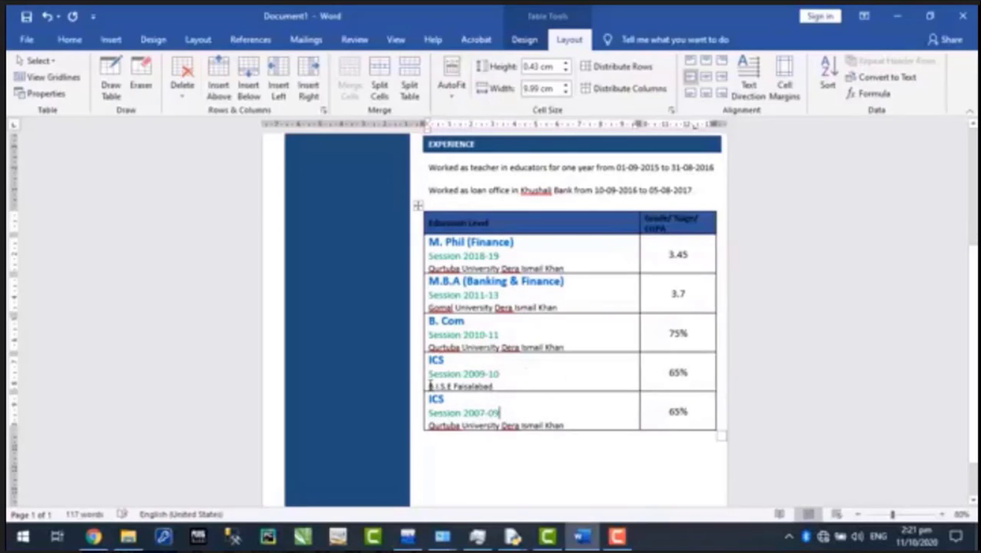
Copy B.I.S.E Faisalabad into the last row's institution and set its grade to 60%.
left_click_drag(427, 386, 491, 386)
key("ctrl+c")
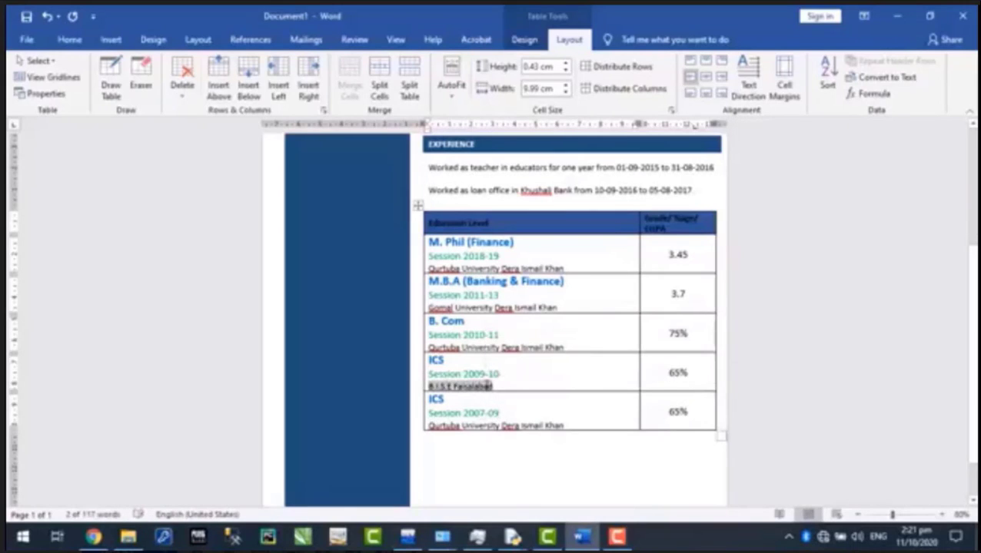
left_click(428, 428)
left_click_drag(428, 428, 571, 427)
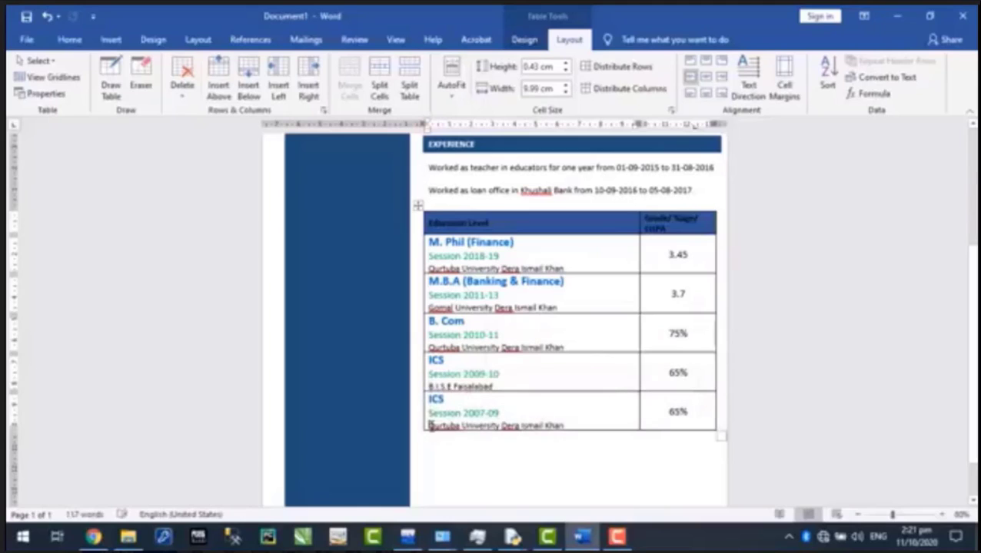
key("ctrl+v")
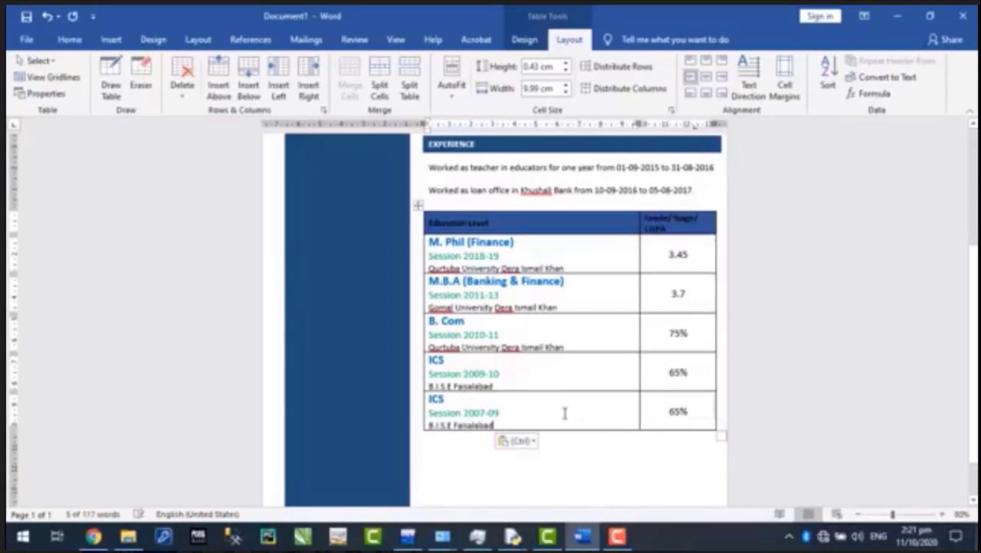
double_click(673, 412)
type("60")
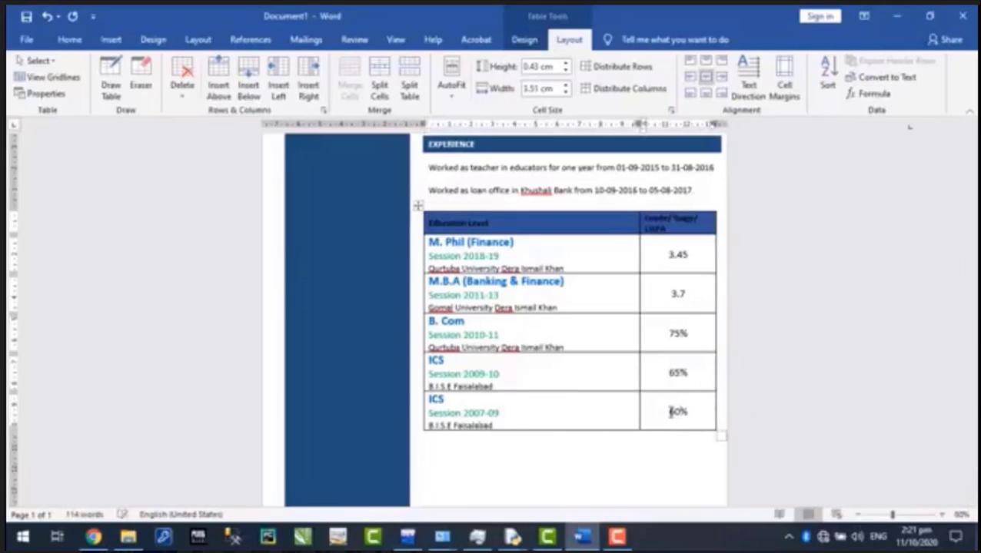
left_click(616, 377)
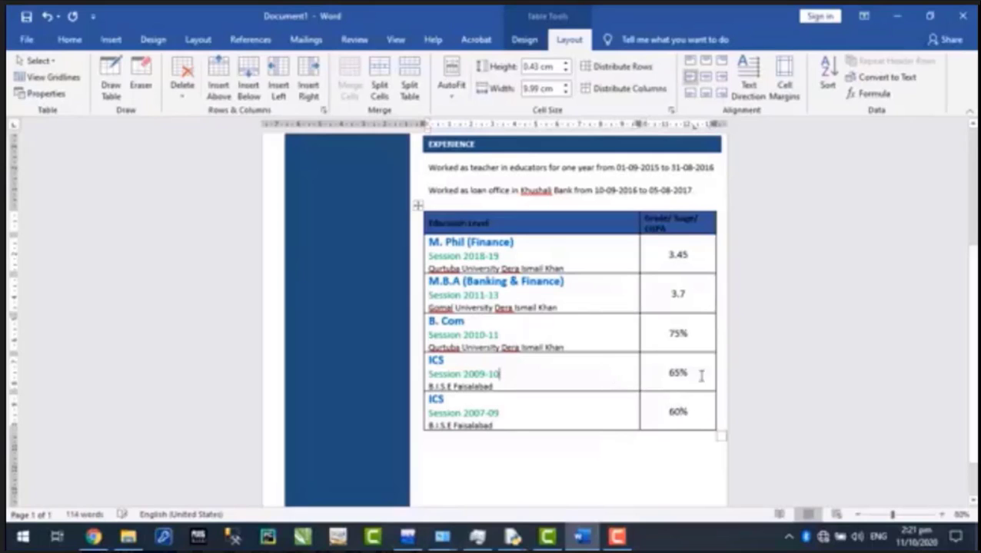
scroll(630, 377, "down", 1)
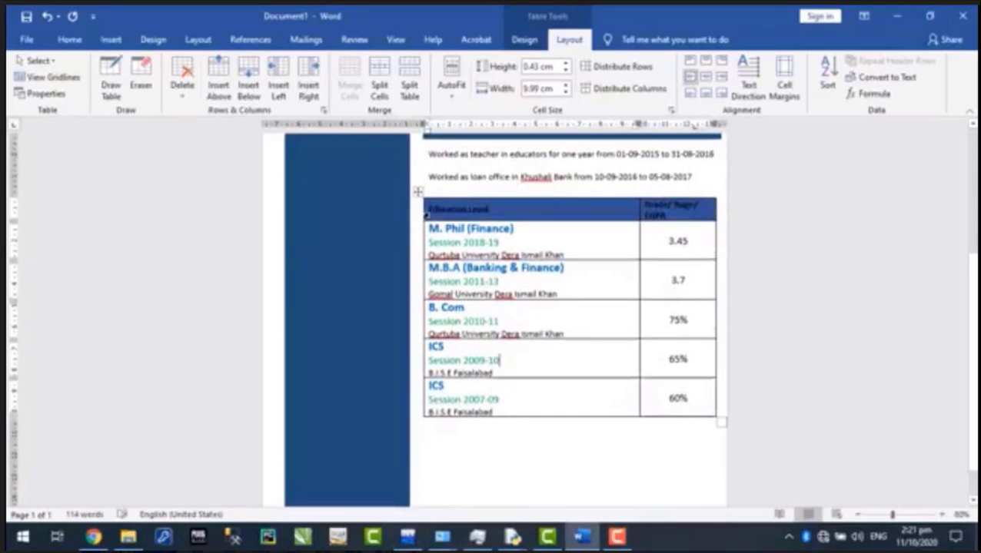
left_click_drag(468, 209, 666, 215)
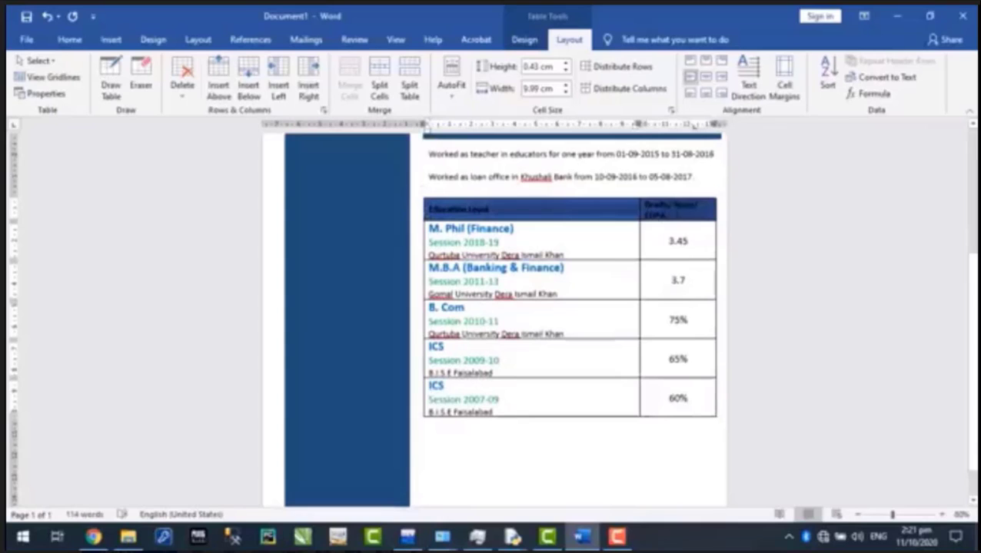
Make the education table's header row text white.
left_click(71, 39)
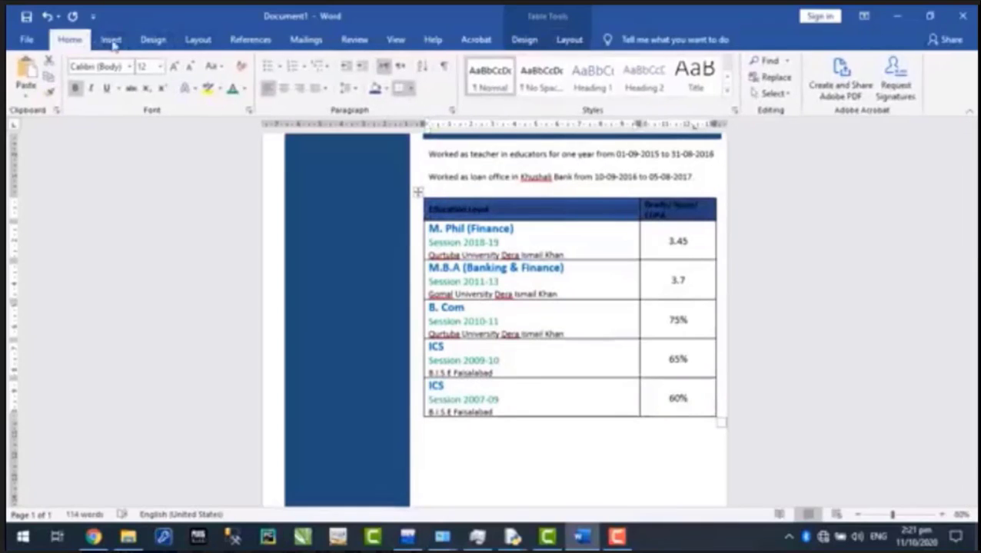
left_click(245, 88)
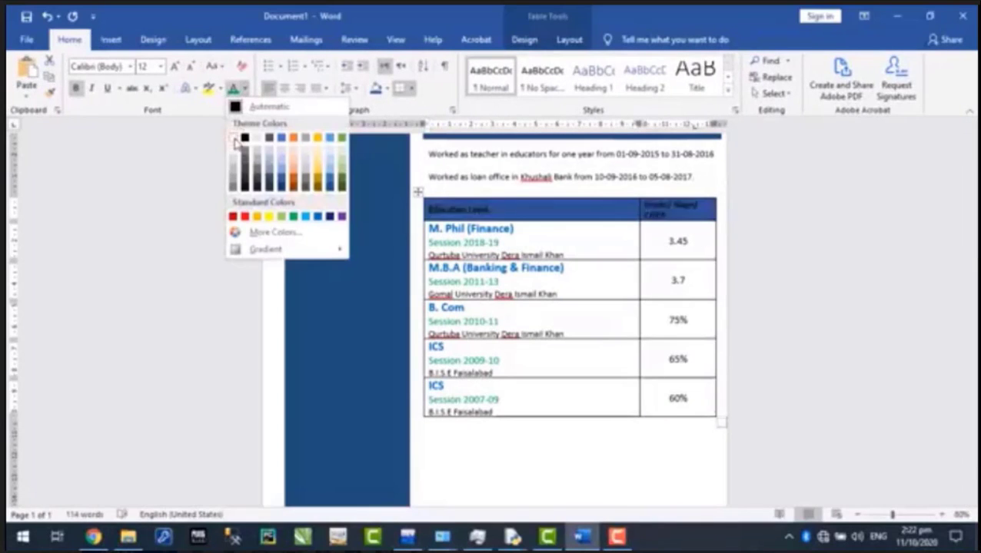
left_click(234, 138)
left_click(548, 209)
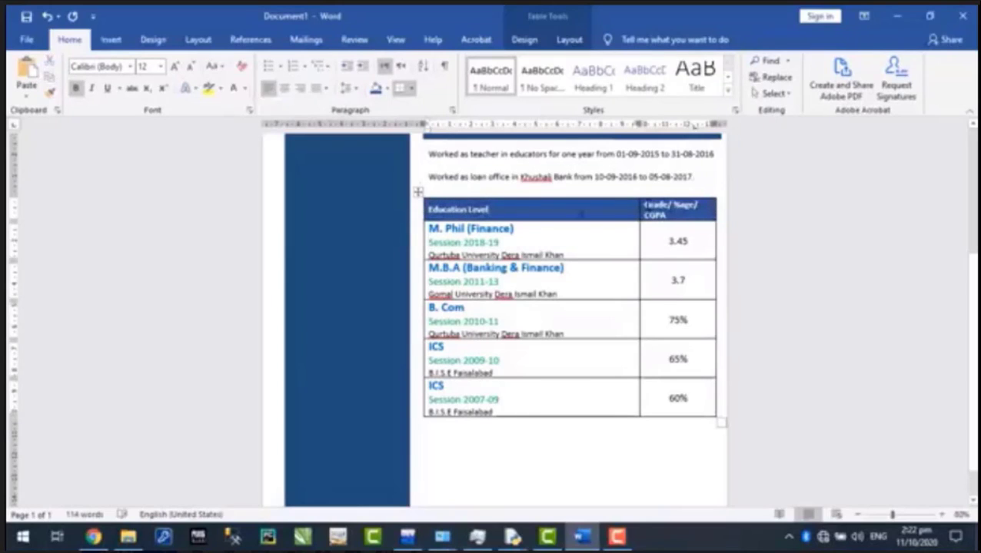
Centre the Grade/ %age/ CGPA heading in its cell.
left_click_drag(582, 215, 676, 230)
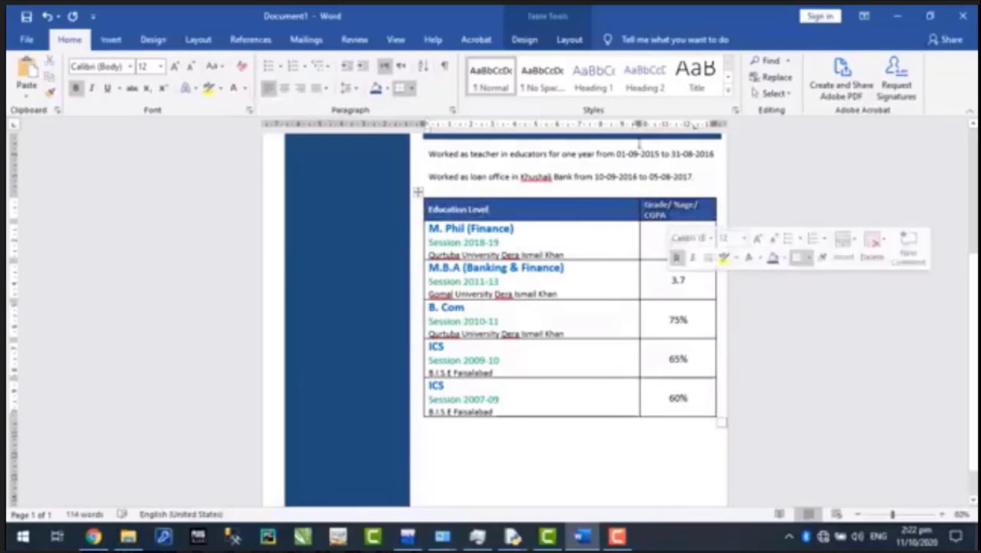
left_click(569, 40)
left_click(705, 80)
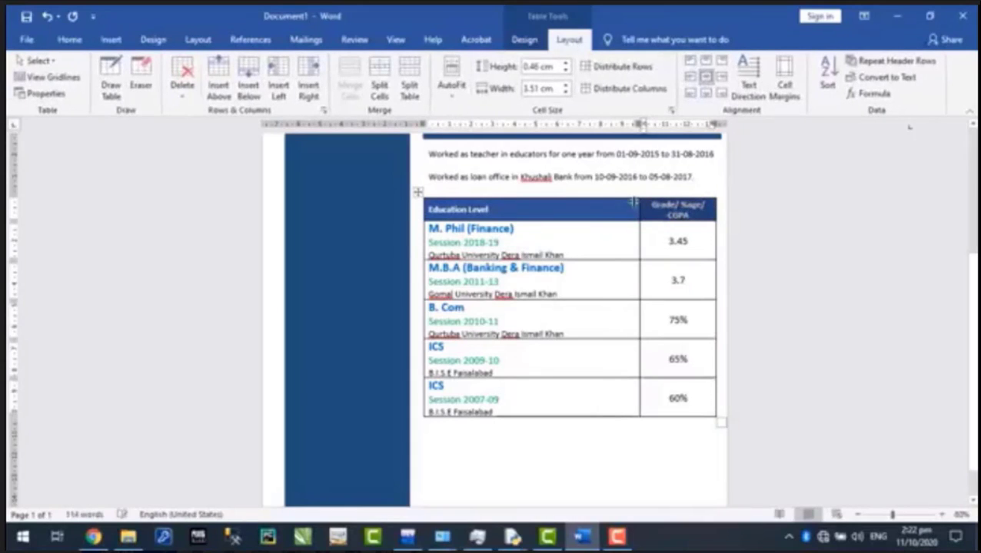
Enlarge the Education Level heading to font size 16.
left_click(450, 209)
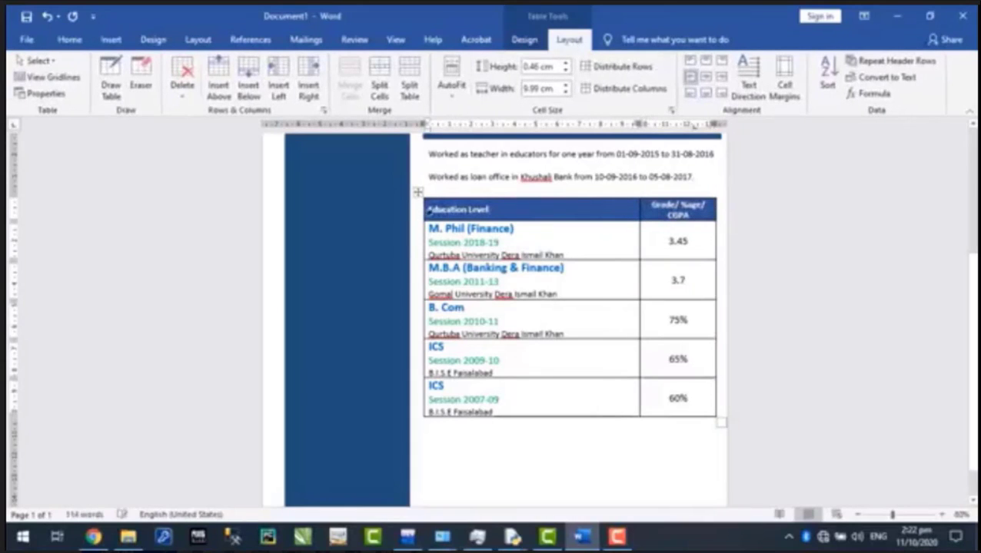
left_click_drag(428, 209, 488, 209)
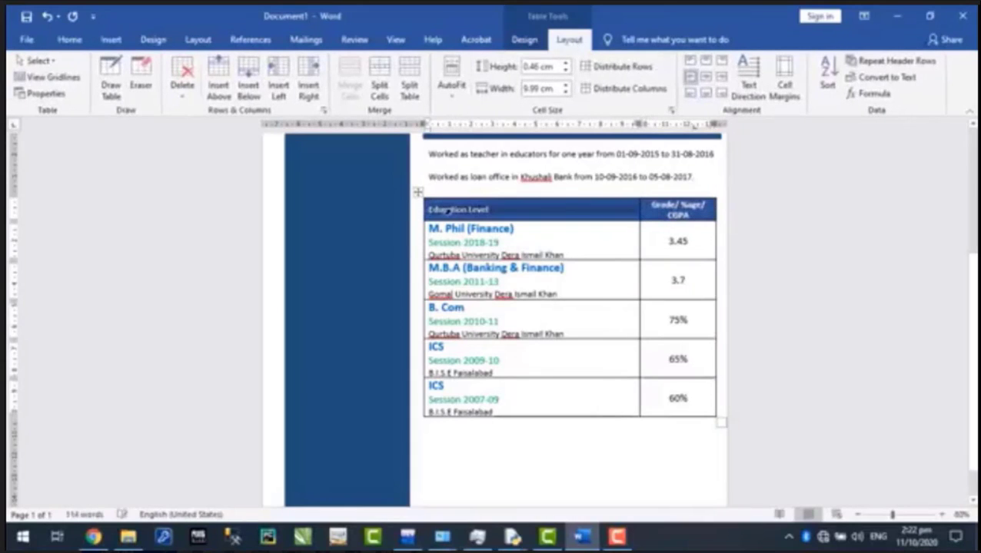
left_click(69, 39)
left_click(159, 67)
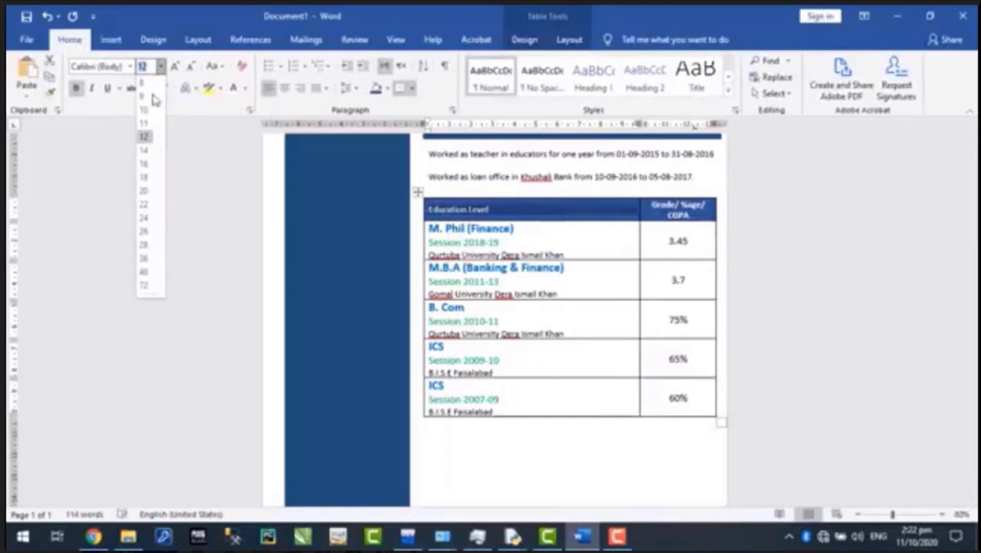
left_click(146, 167)
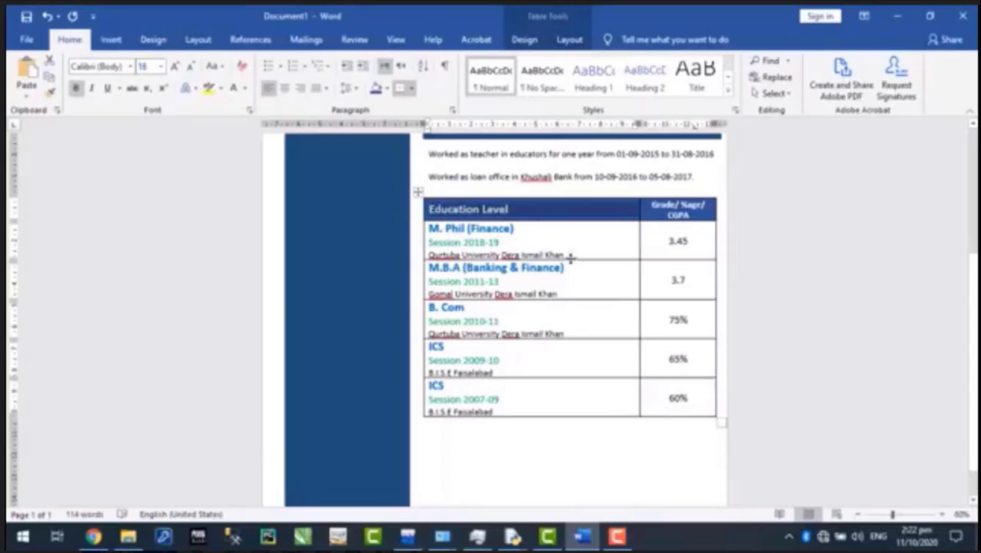
left_click(619, 237)
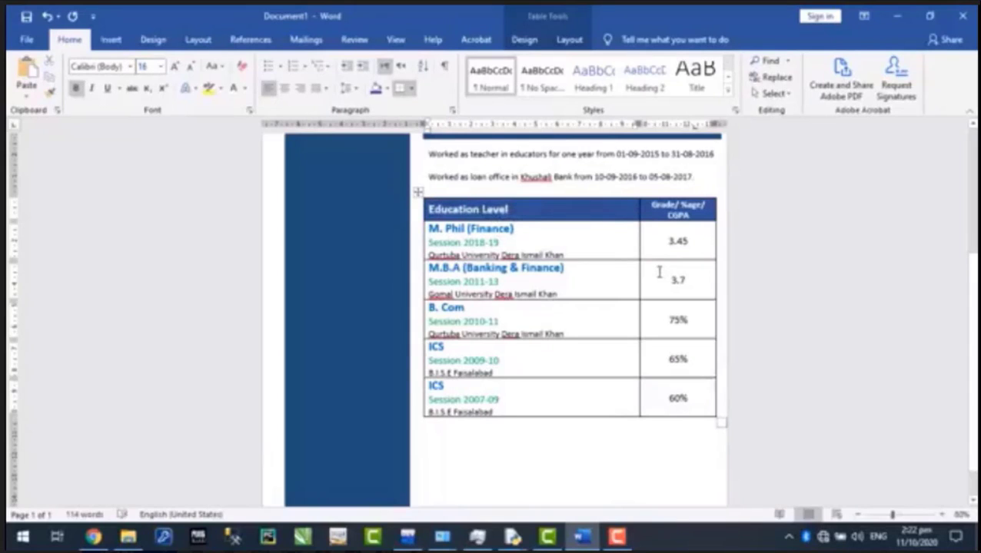
Add a blank line below the institution in the M. Phil, M.B.A, B. Com and both ICS rows.
left_click(597, 257)
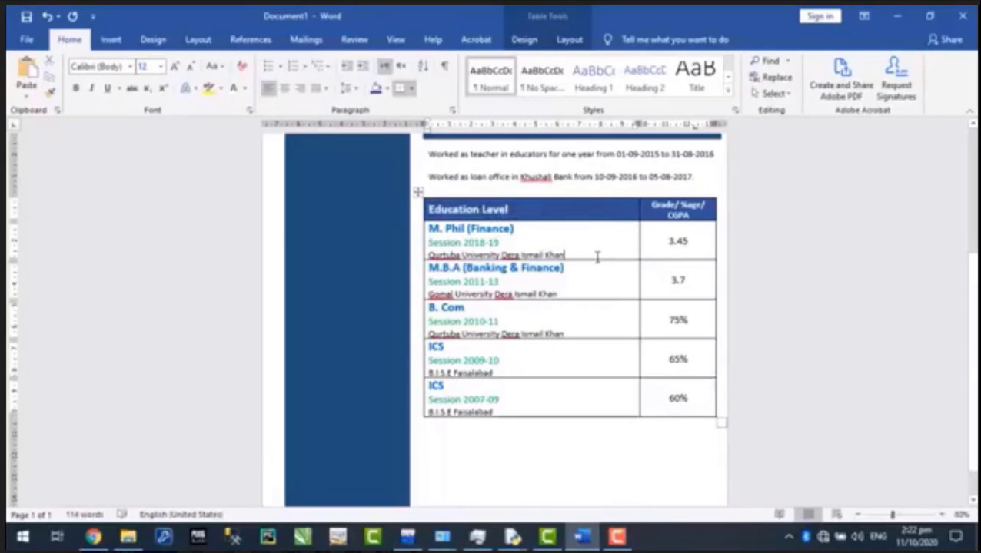
key("Return")
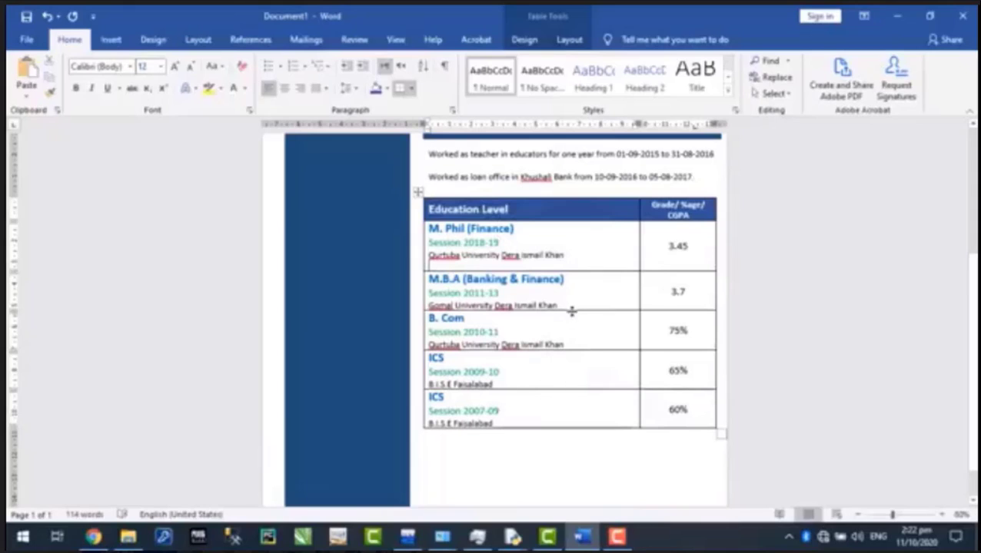
left_click(573, 306)
key("Return")
left_click(573, 354)
key("Return")
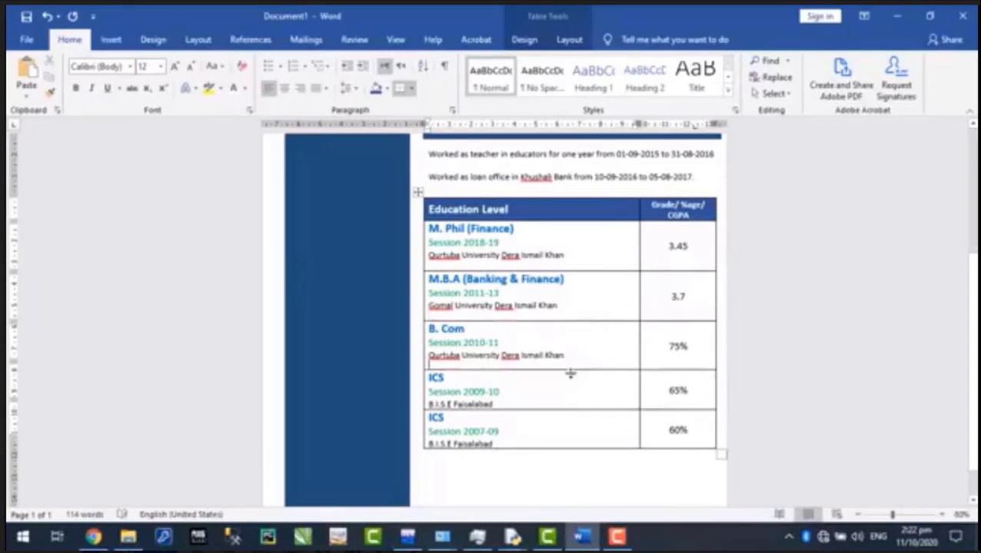
left_click(556, 406)
key("Return")
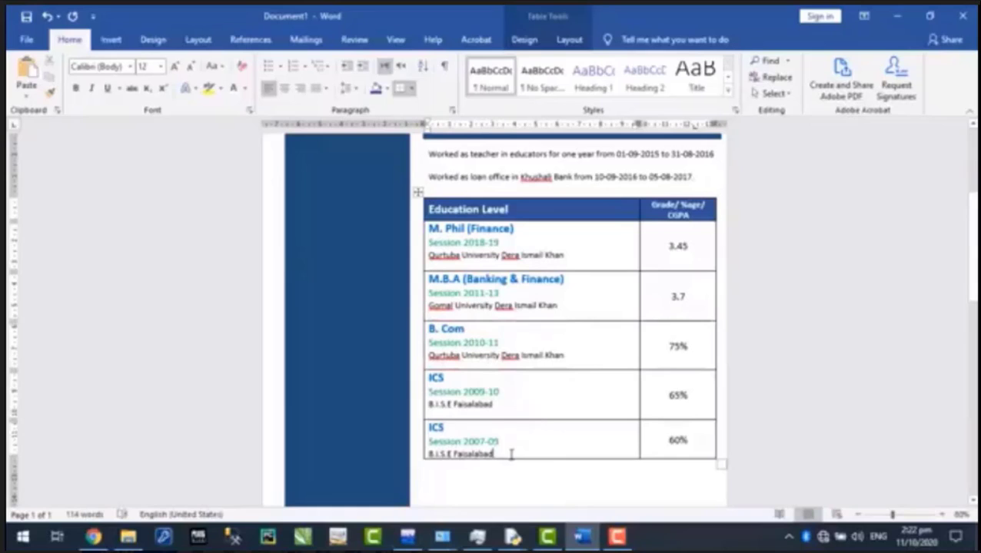
key("Return")
mouse_move(973, 271)
left_mouse_down()
mouse_move(972, 284)
mouse_move(973, 216)
left_mouse_up()
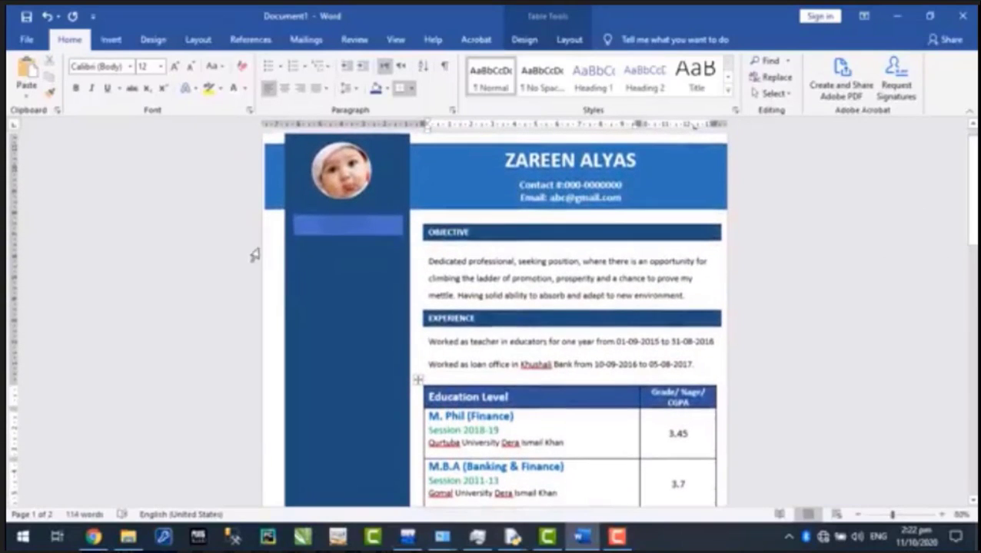
Draw a tall text box down the blue sidebar beneath the small blue bar.
left_click(350, 226)
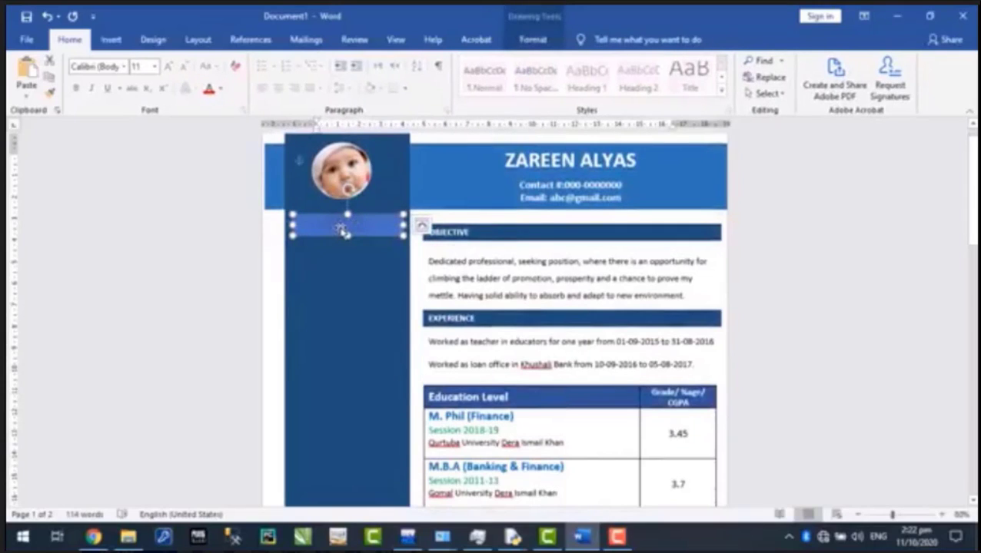
left_click(331, 269)
scroll(330, 269, "down", 10)
scroll(332, 267, "up", 3)
scroll(331, 269, "up", 4)
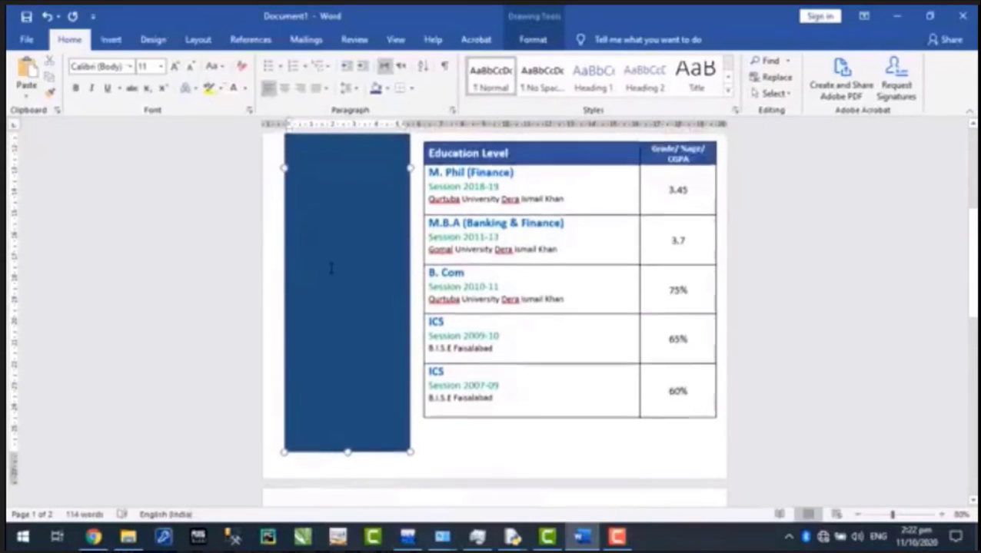
scroll(330, 269, "up", 2)
scroll(331, 269, "up", 3)
left_click(111, 40)
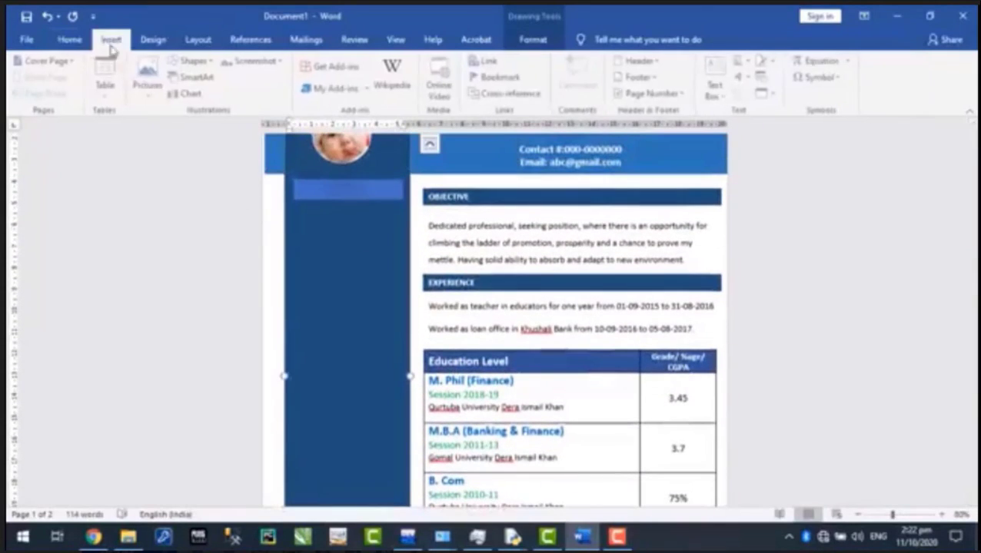
left_click(212, 68)
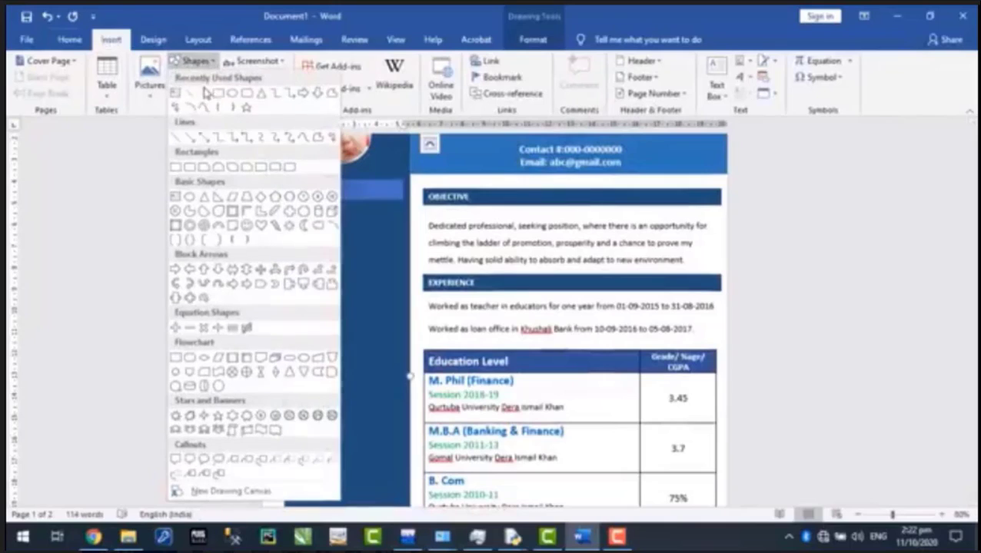
left_click(174, 94)
left_click_drag(301, 216, 395, 485)
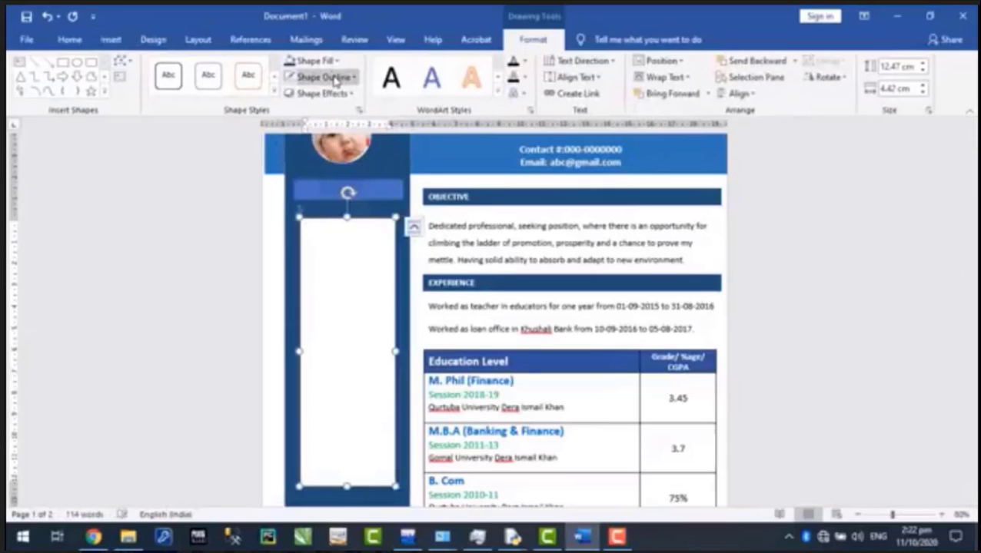
Set the text box's shape fill to No Fill so the blue sidebar shows through.
left_click(315, 60)
left_click(313, 189)
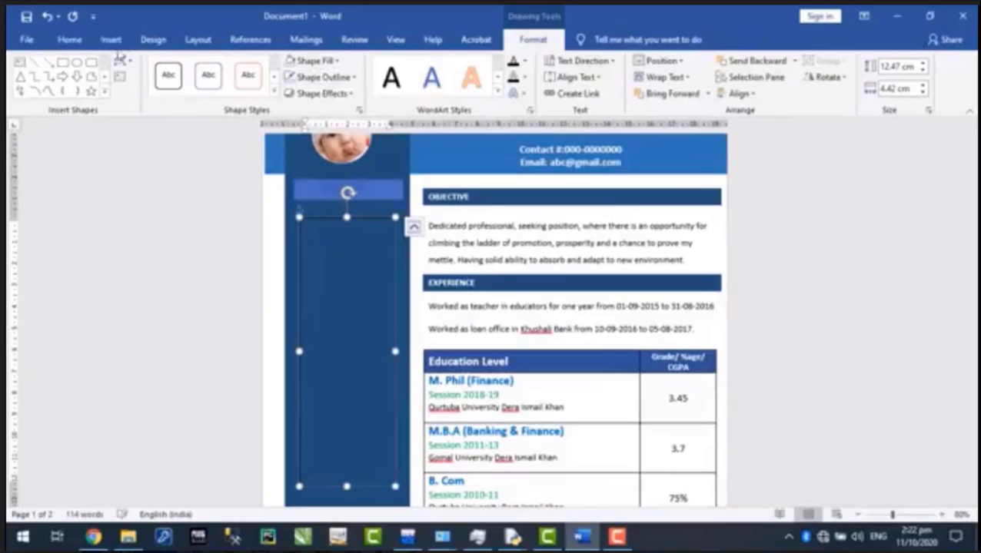
left_click(67, 40)
Set the text box font colour and enter the Father Name label with the father's name.
left_click(246, 89)
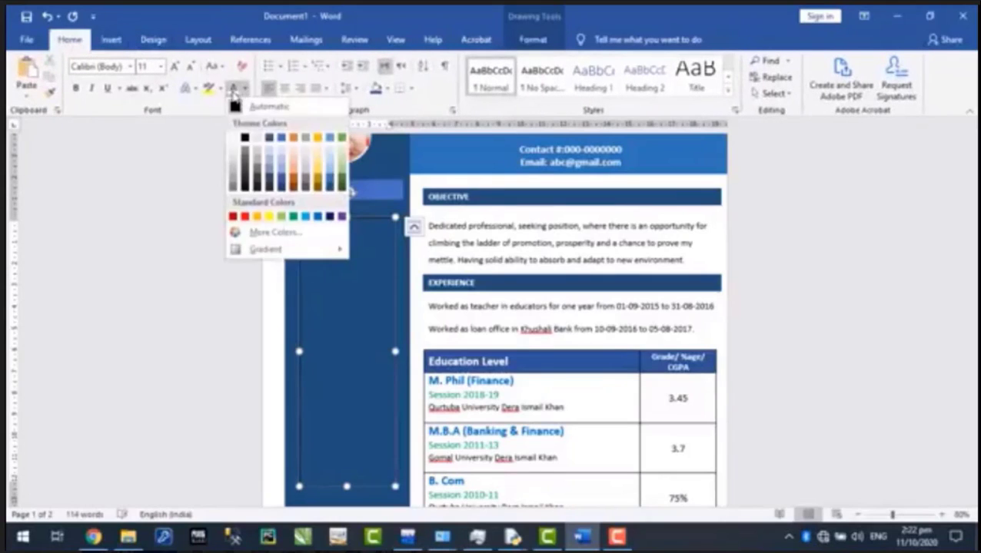
left_click(235, 93)
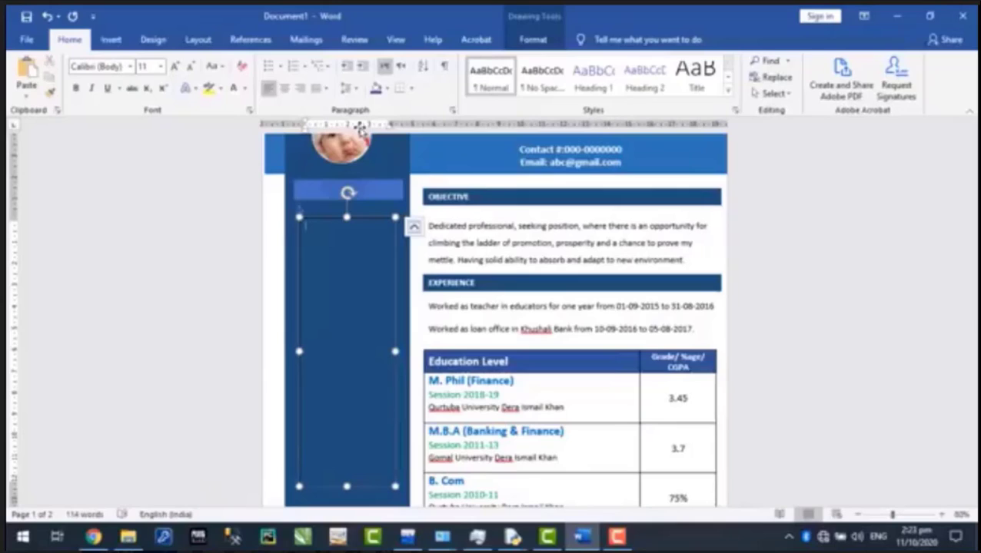
type("Add")
key("BackSpace")
key("BackSpace")
key("BackSpace")
type("Father N")
type("ame:")
type(" Alyas")
key("BackSpace")
key("BackSpace")
key("BackSpace")
key("BackSpace")
key("BackSpace")
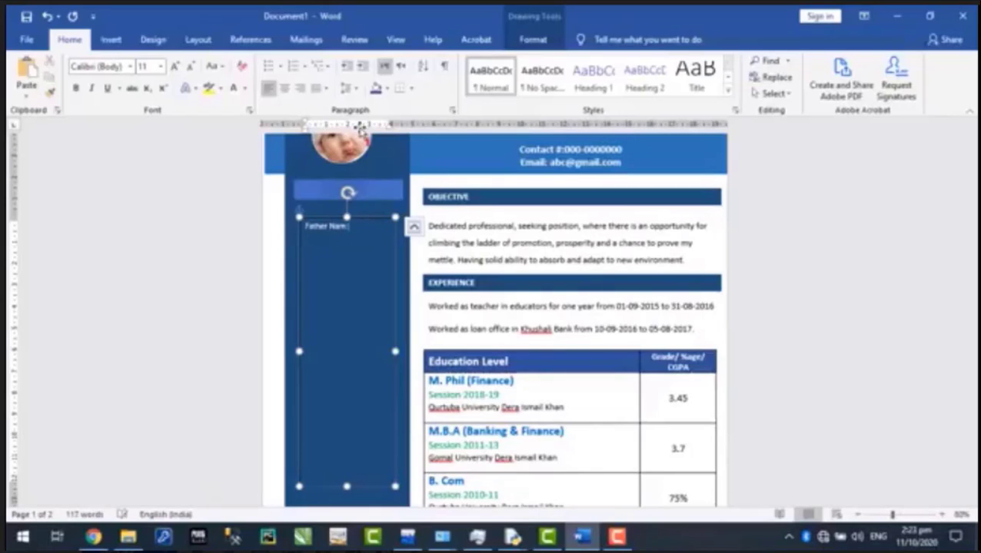
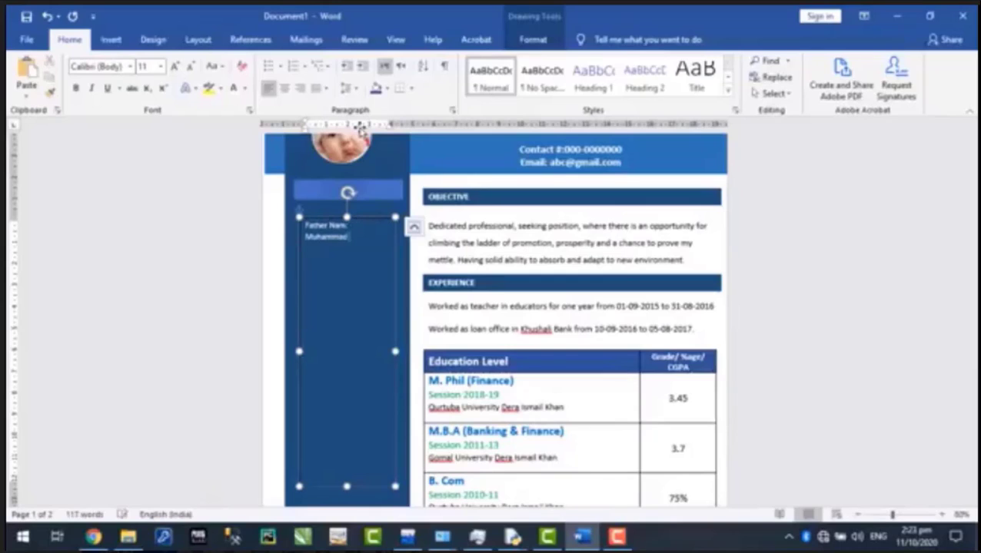
key("Return")
key("Return")
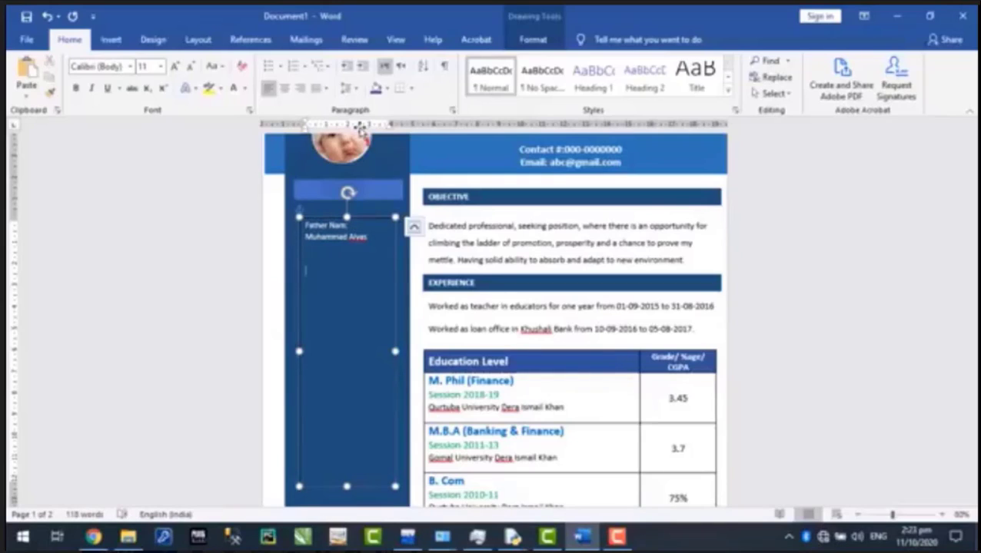
Add a CNIC # line with the ID number, then begin the Address label.
type("CNIC #")
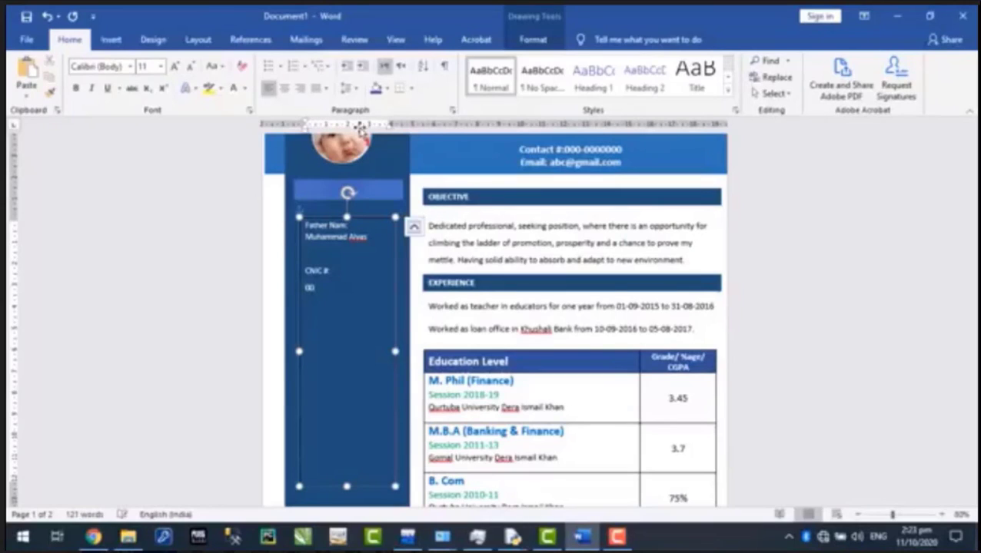
type("00")
type("00-")
type("00")
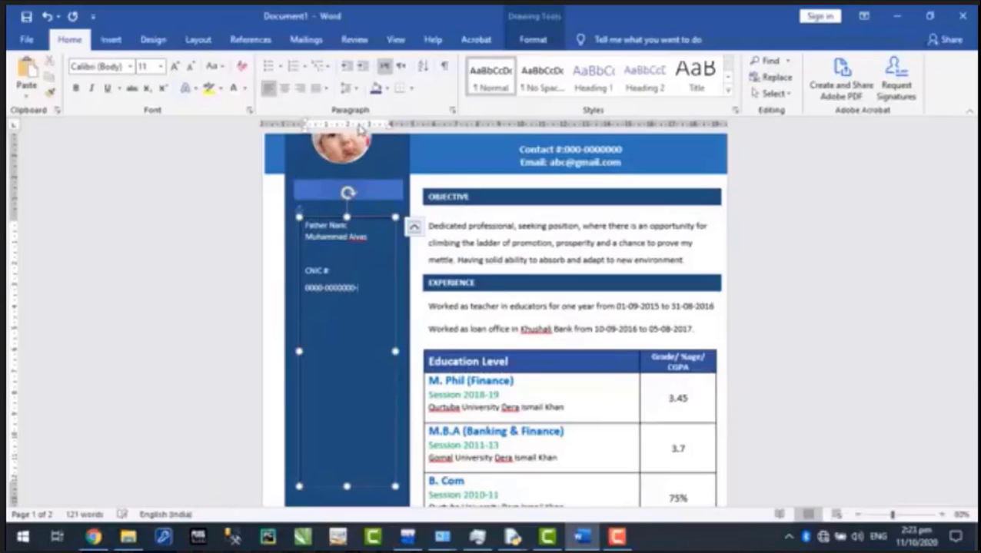
type("0")
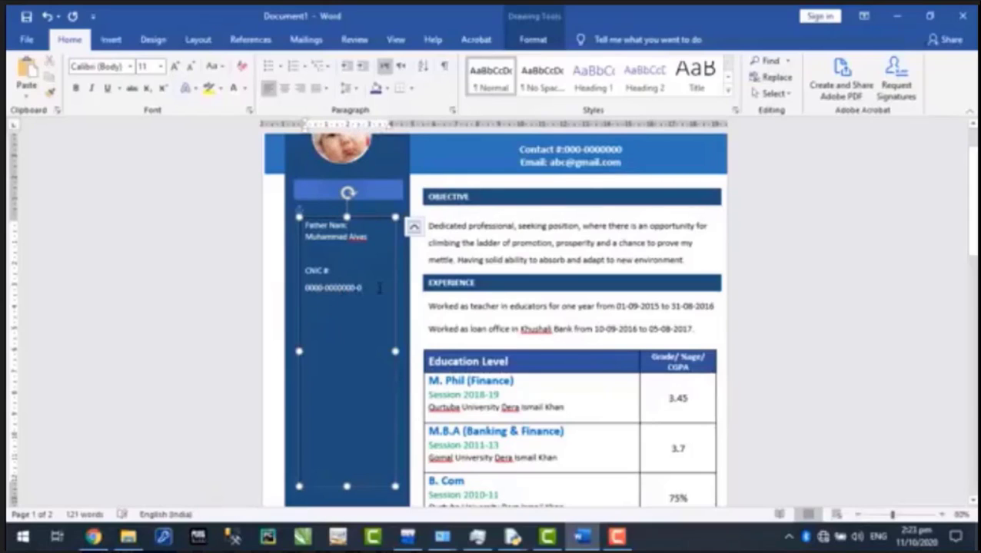
key("Return")
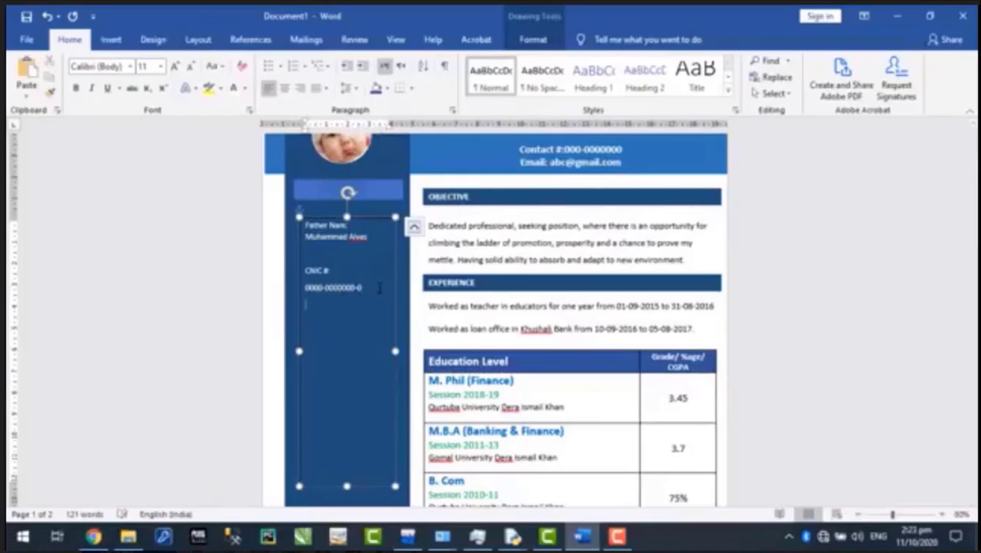
type("Address:")
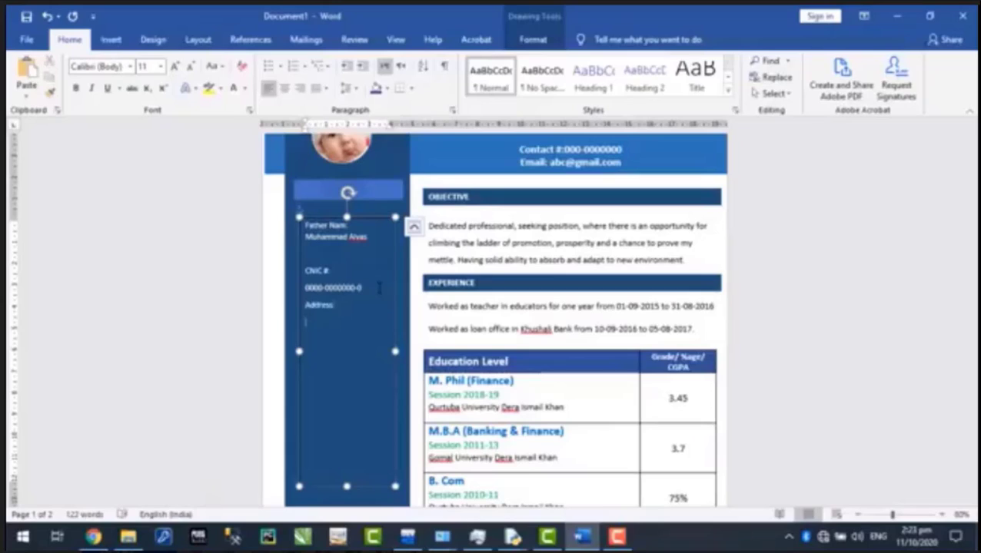
Enter the street, house and city/district address under Address, then add a blank line.
type("abc")
type(" street")
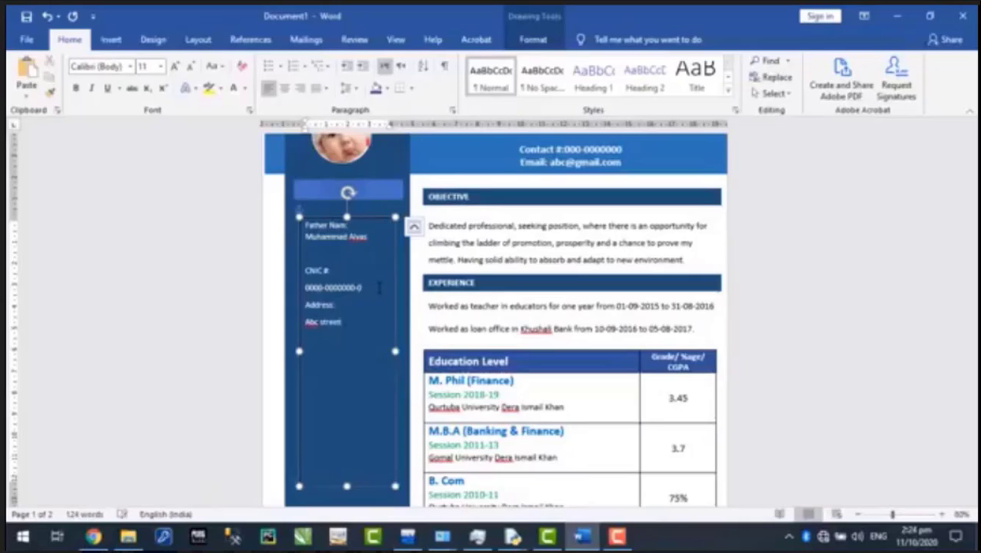
type("Hou")
type("00 C")
type("ity,")
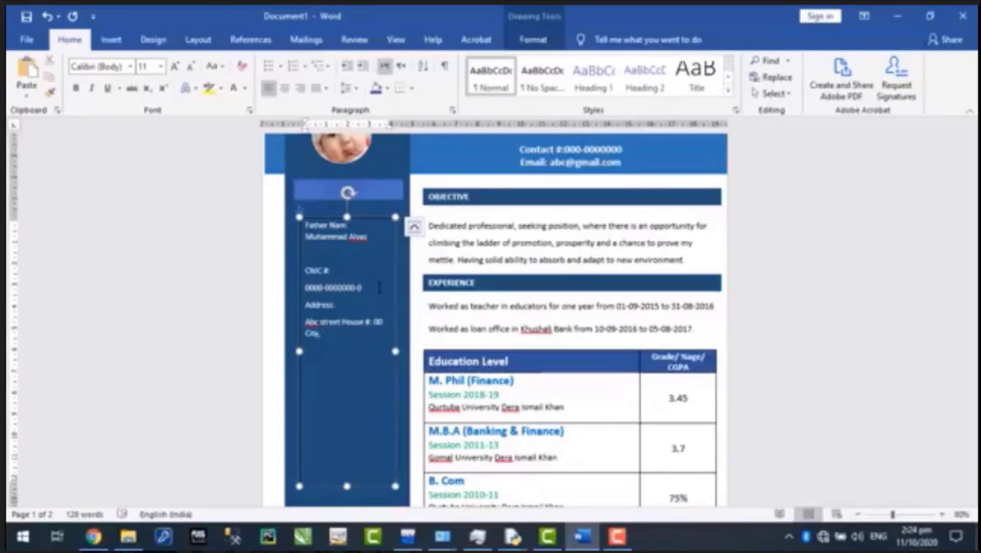
type(" District")
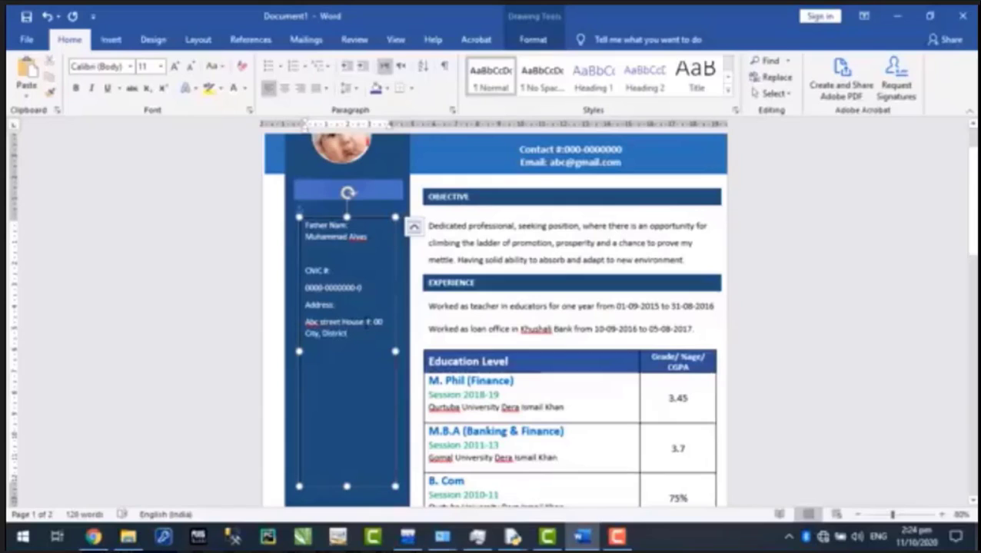
key("Return")
key("Return")
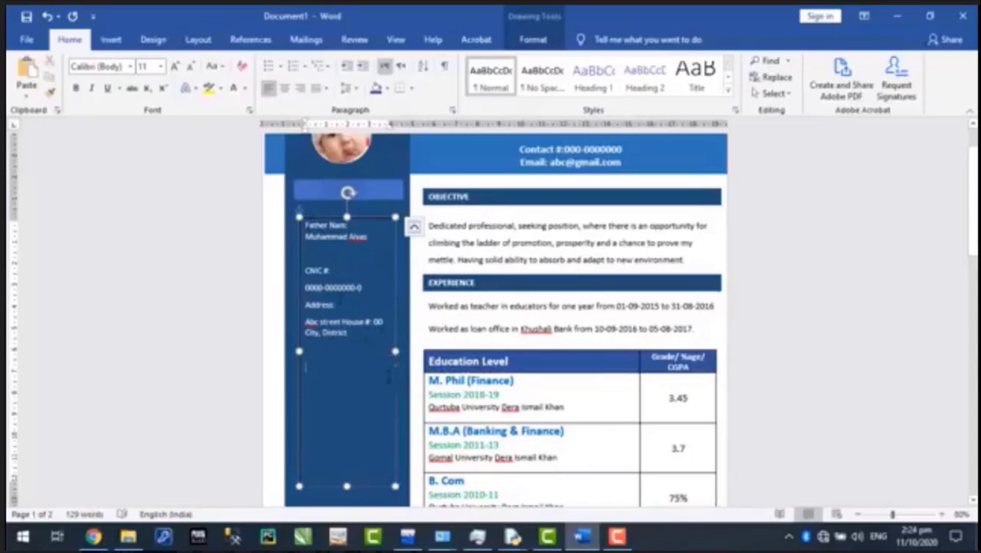
Reselect the sidebar details text box.
left_click(333, 391)
scroll(346, 337, "down", 10)
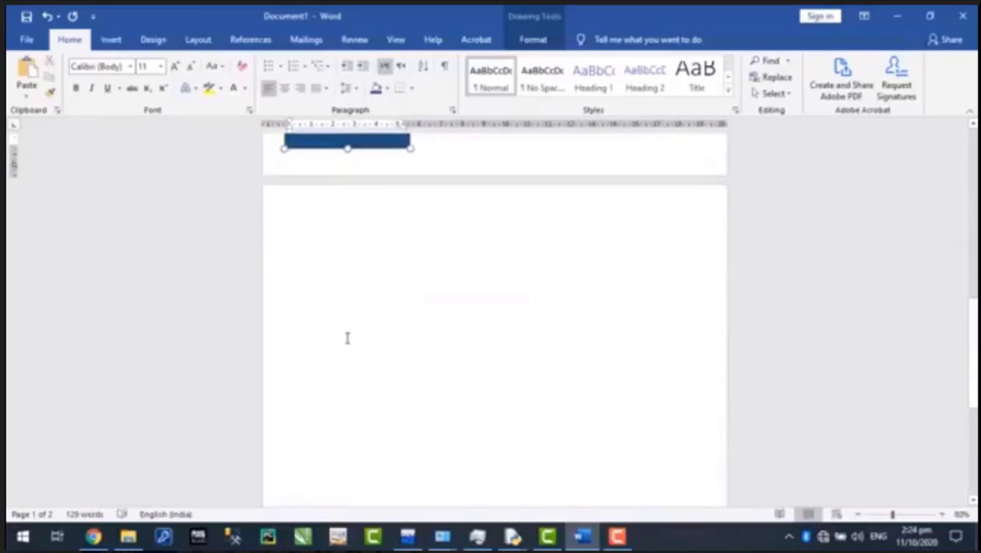
scroll(346, 337, "up", 3)
scroll(346, 337, "up", 3)
scroll(345, 337, "up", 2)
scroll(347, 339, "up", 1)
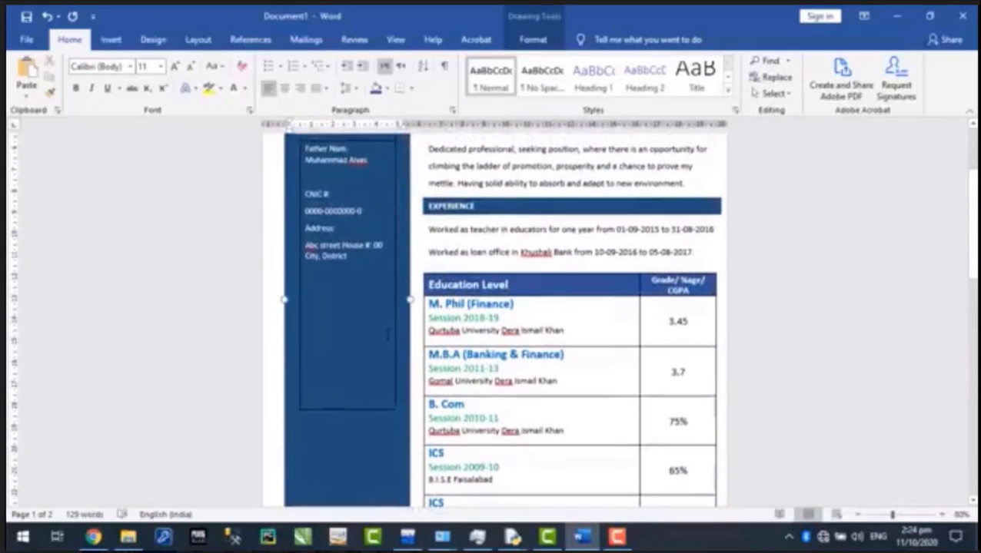
left_click(396, 335)
scroll(396, 335, "up", 2)
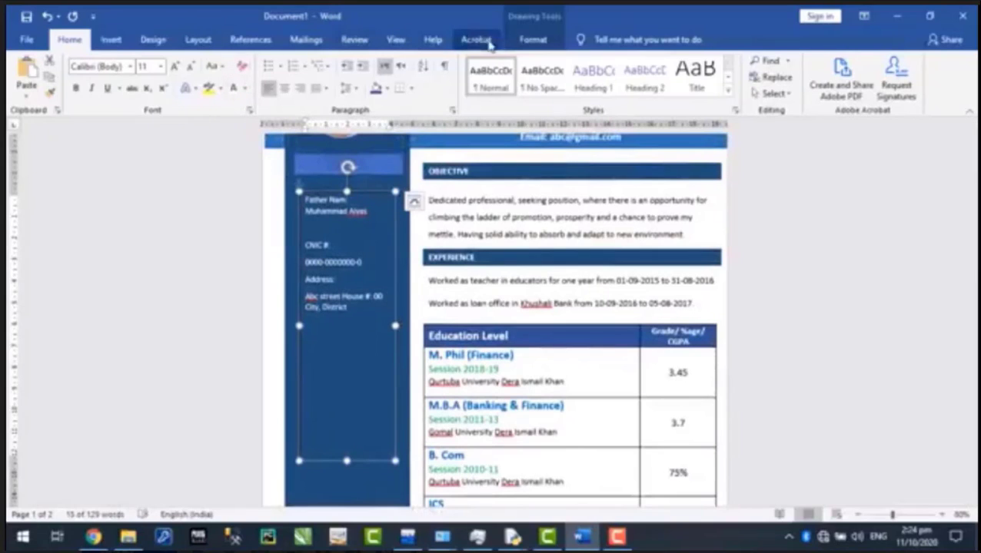
Set the details text box's shape outline to No Outline.
left_click(533, 40)
left_click(319, 77)
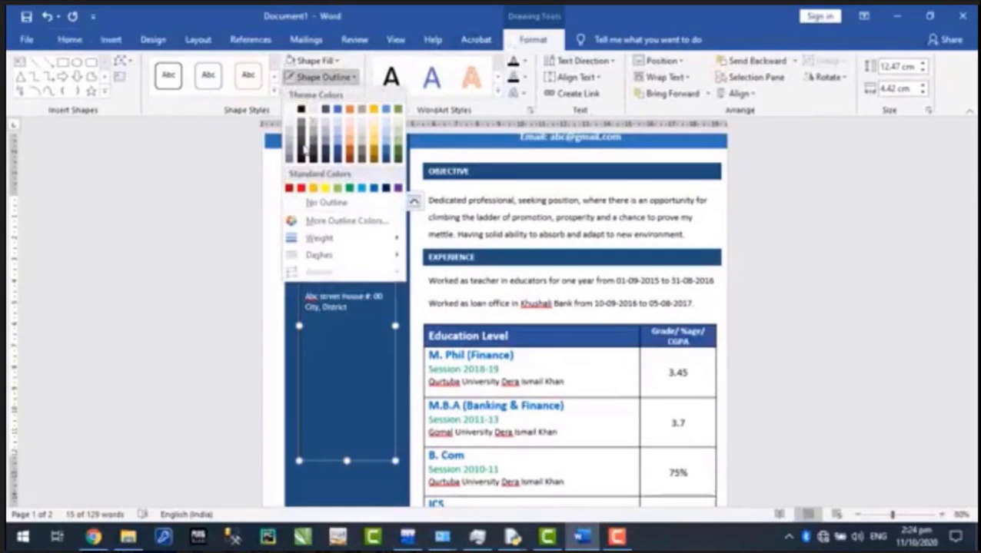
left_click(311, 201)
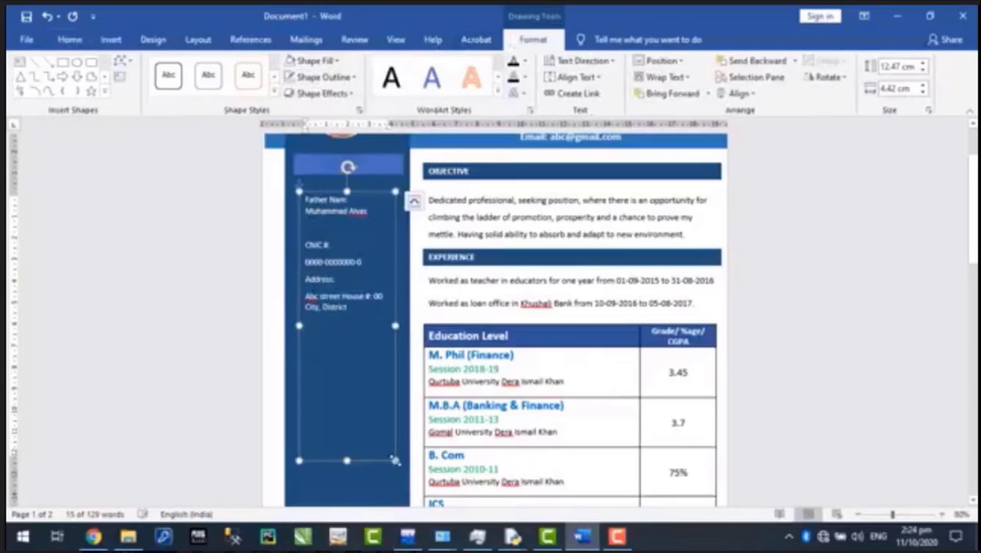
Insert a blank line between the CNIC number and the Address label.
left_click(407, 453)
scroll(400, 435, "down", 10)
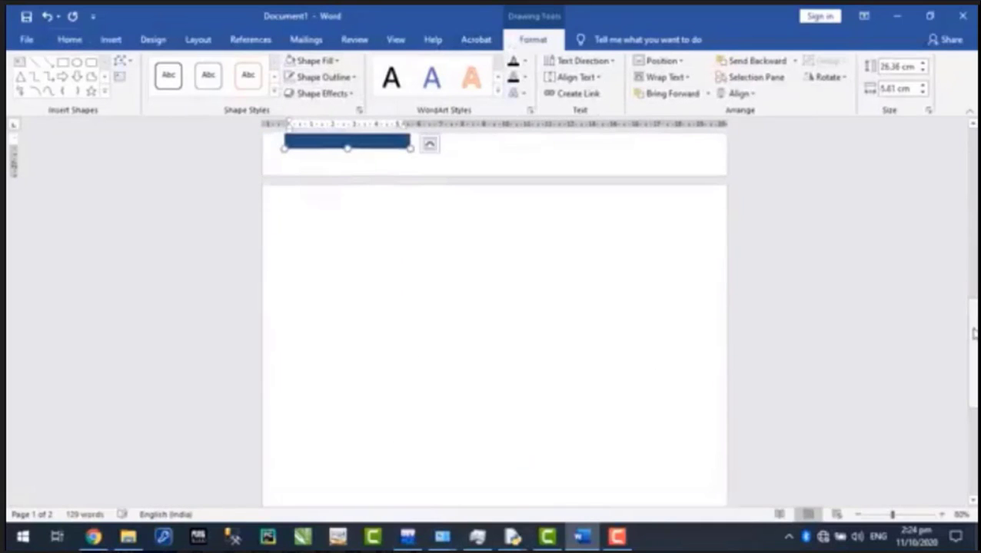
left_click_drag(970, 335, 969, 166)
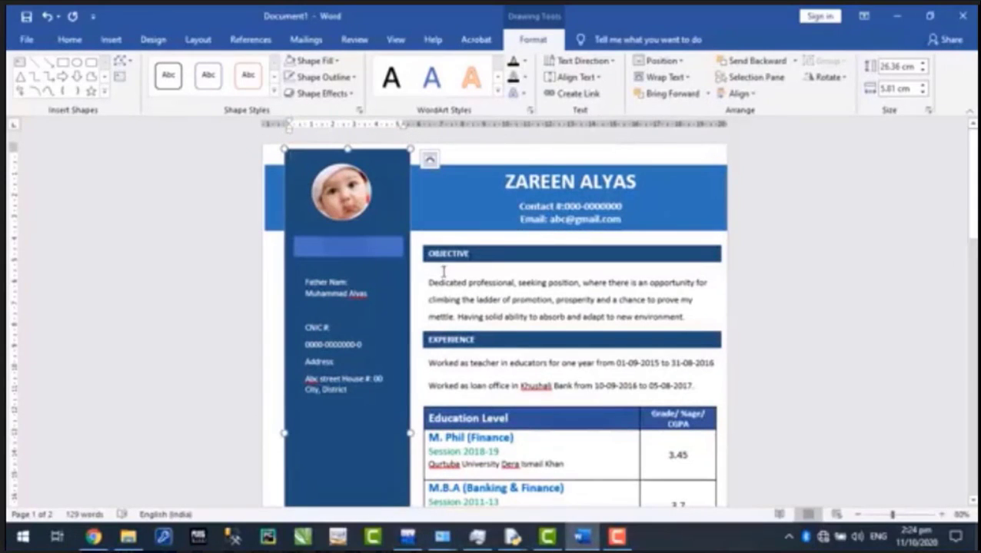
left_click(344, 345)
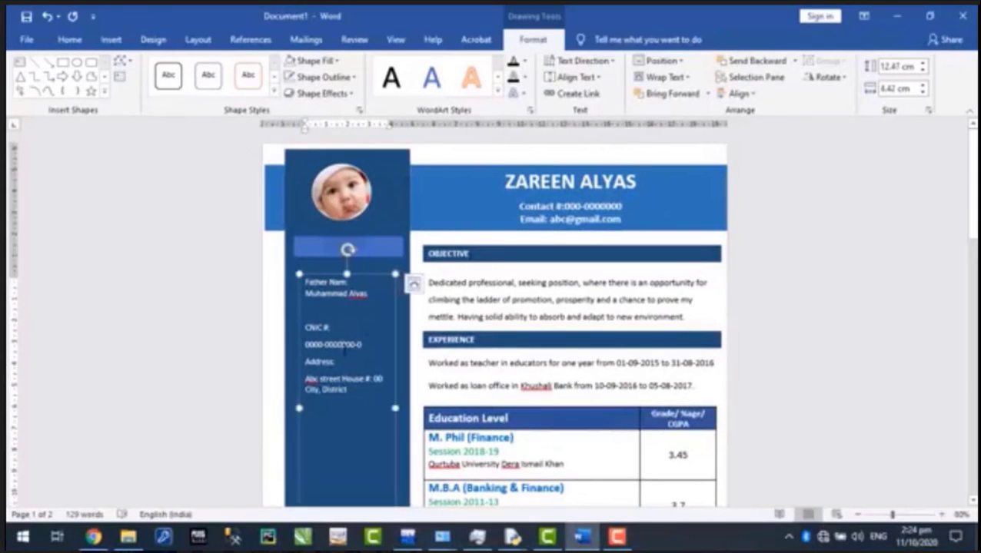
key("Return")
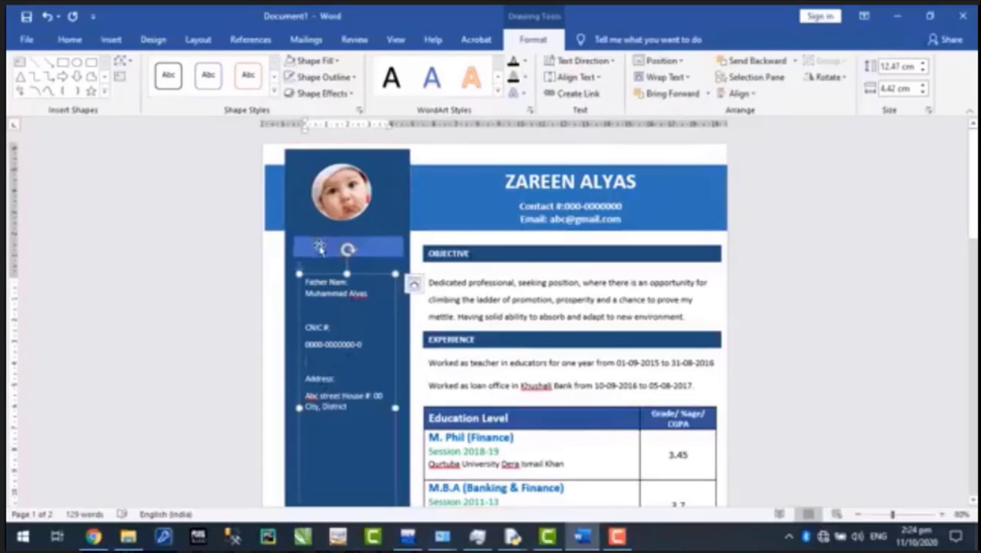
left_click(321, 245)
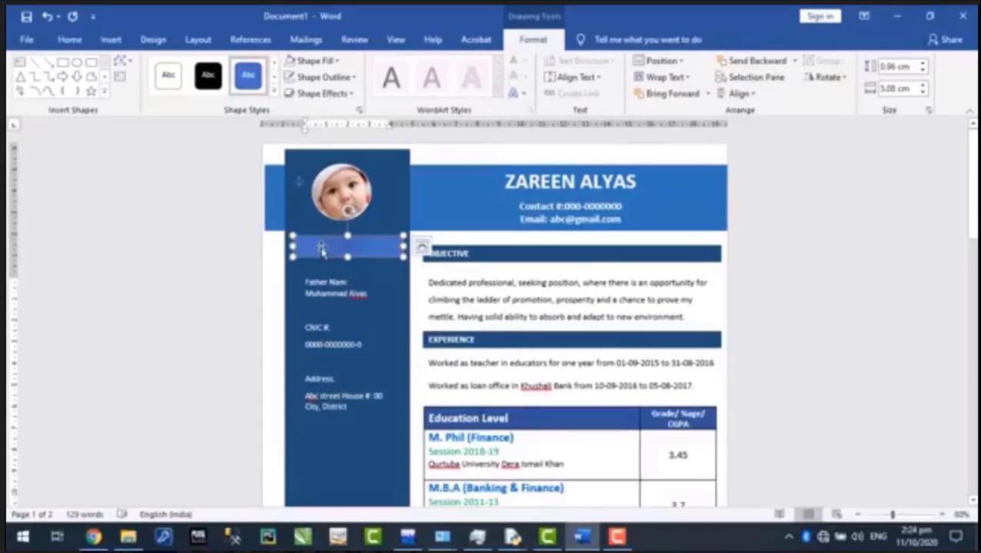
Add text to the light-blue bar under the photo, typing INFO.
left_click(616, 537)
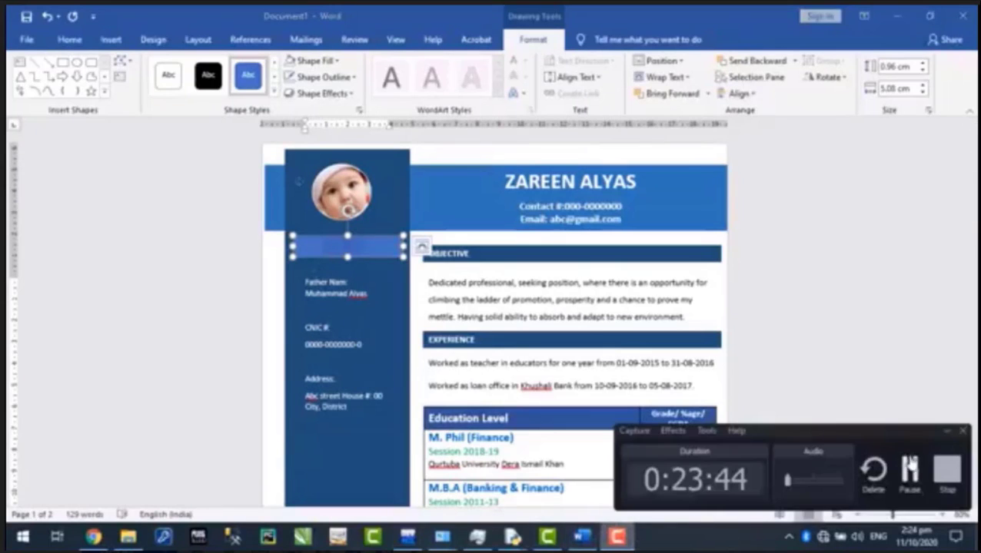
left_click(909, 469)
right_click(325, 246)
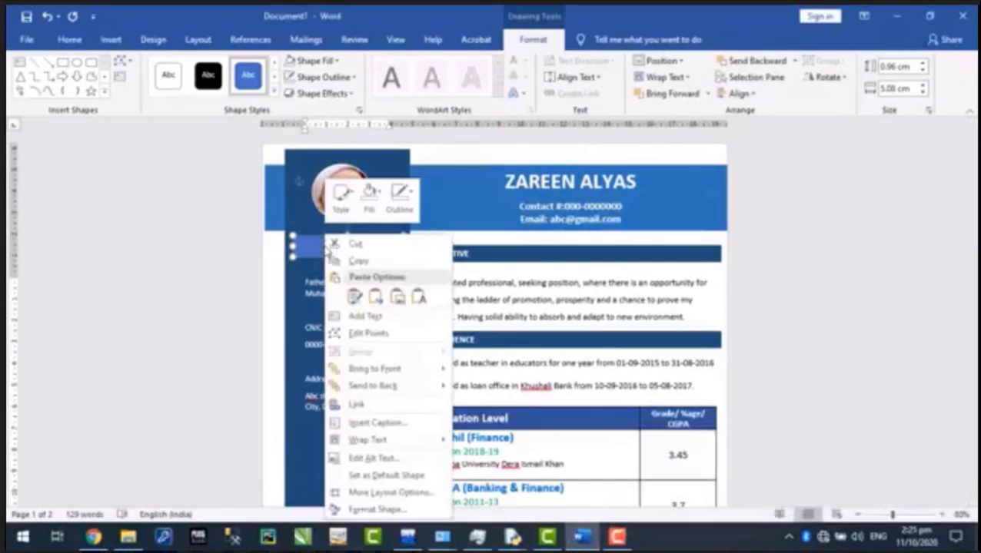
left_click(360, 317)
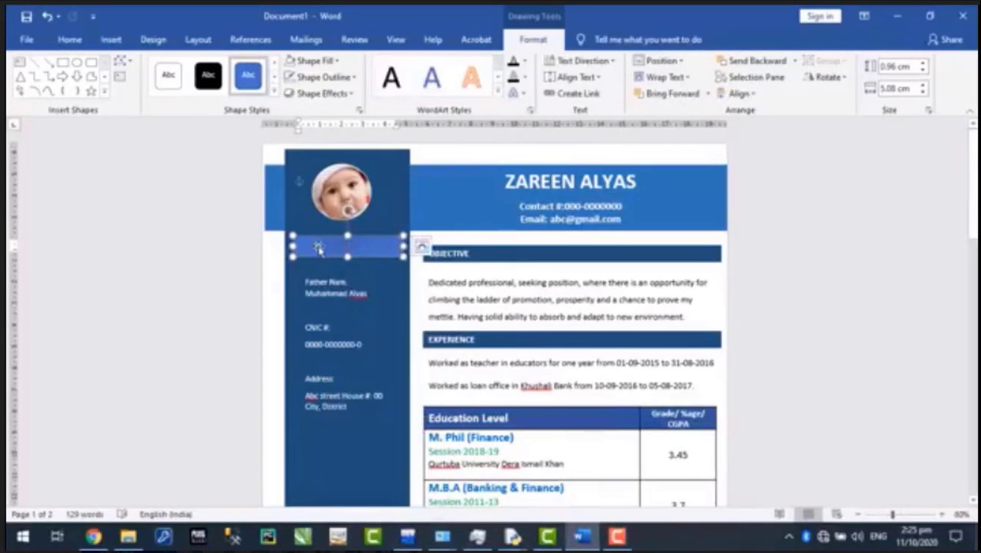
type("NFO")
Make the INFO heading left-aligned, bold and 16 point.
left_click(69, 39)
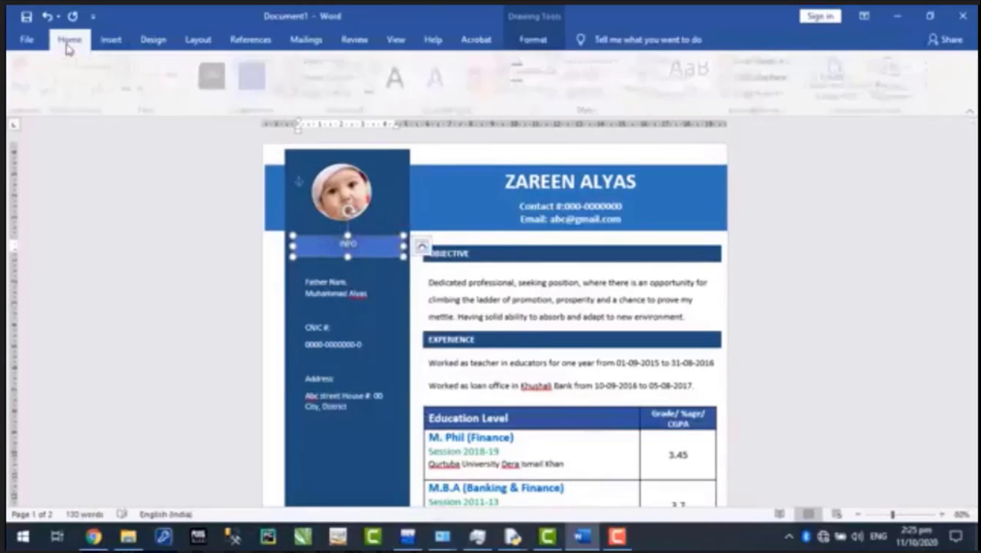
left_click(268, 88)
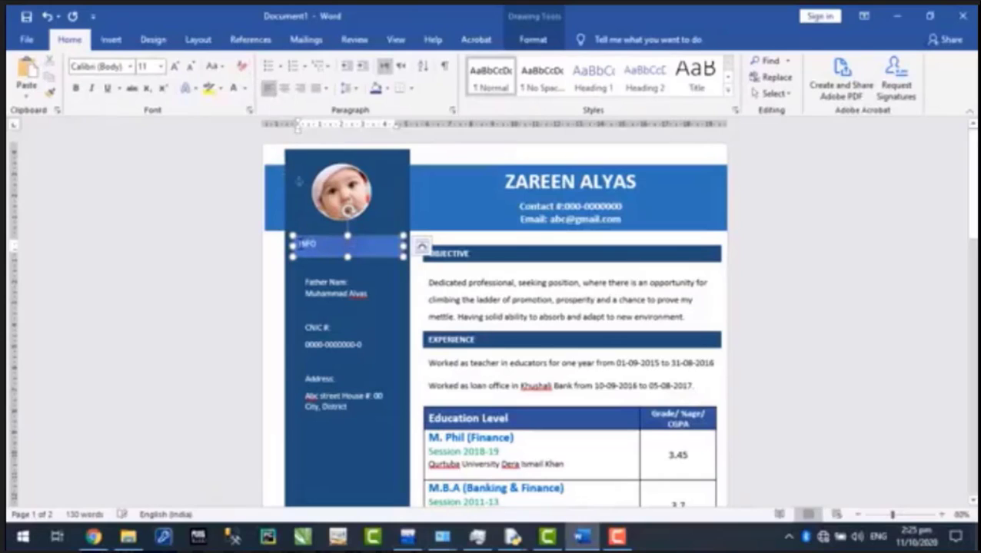
double_click(308, 243)
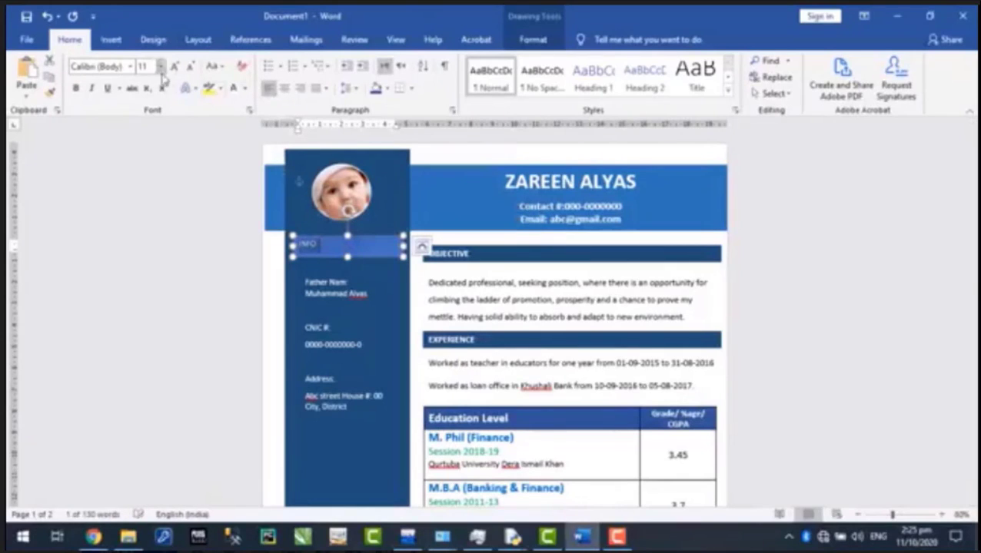
left_click(76, 88)
left_click(161, 66)
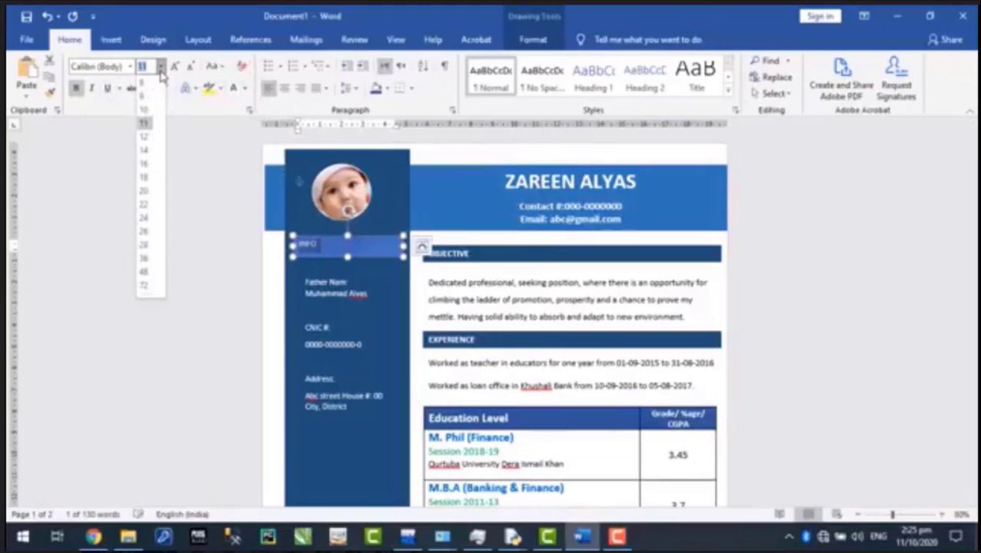
left_click(146, 168)
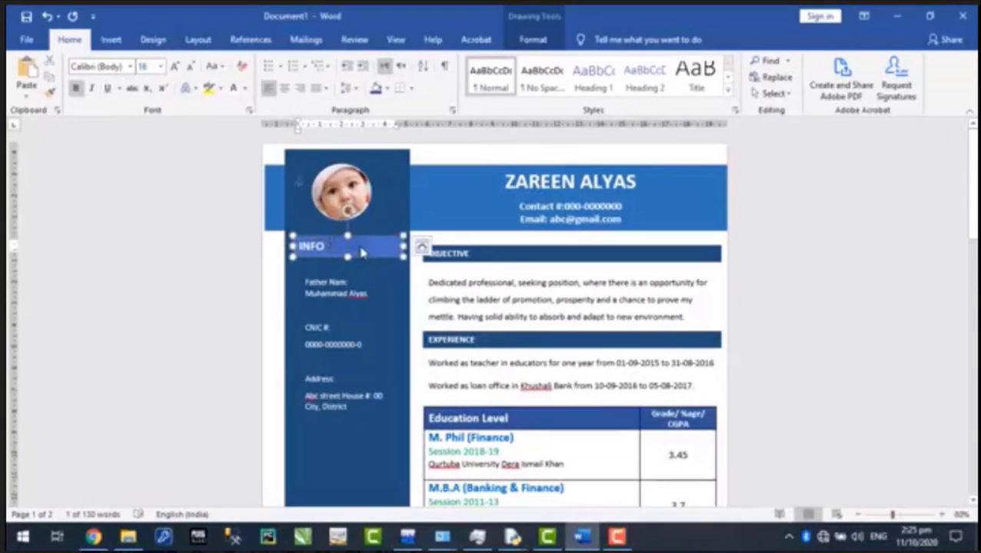
left_click(389, 274)
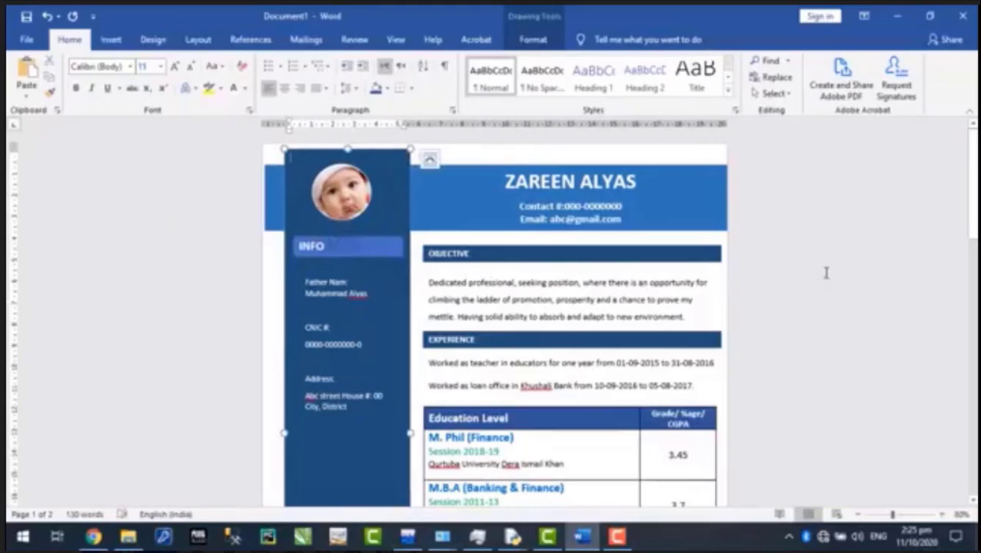
Move the Objective text box and EXPERIENCE header bar up to close the gaps.
mouse_move(971, 220)
left_mouse_down()
mouse_move(973, 265)
mouse_move(973, 252)
left_mouse_up()
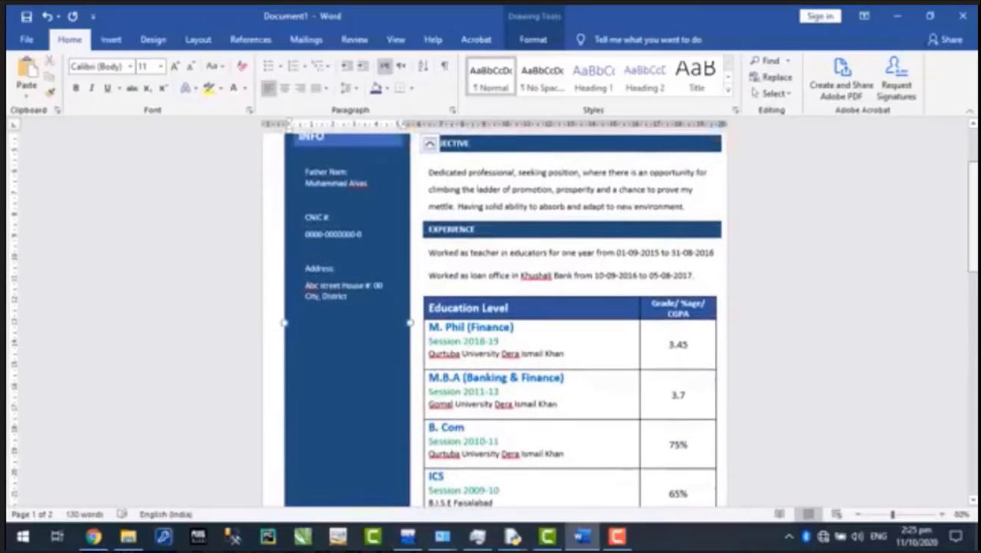
mouse_move(972, 230)
left_mouse_down()
mouse_move(972, 255)
mouse_move(971, 196)
left_mouse_up()
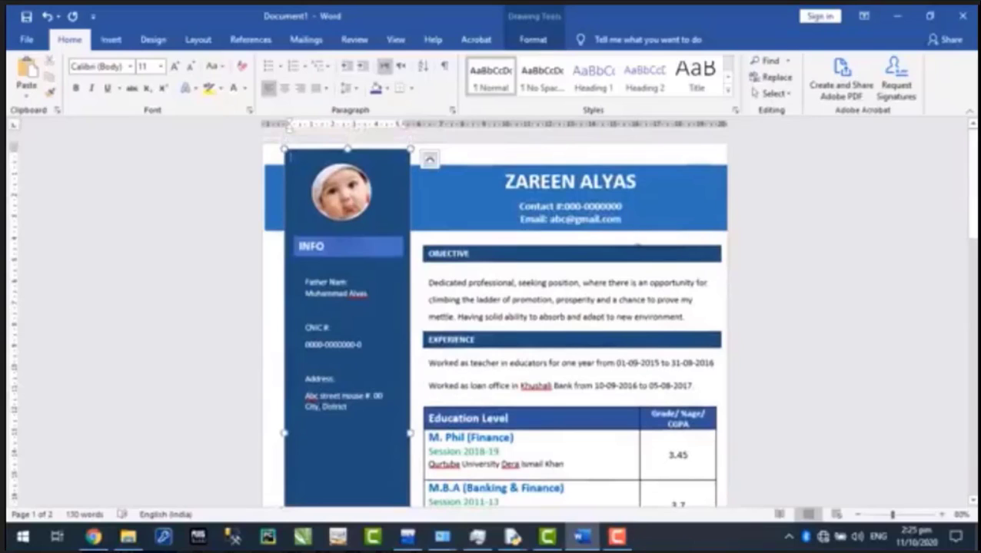
left_click(538, 256)
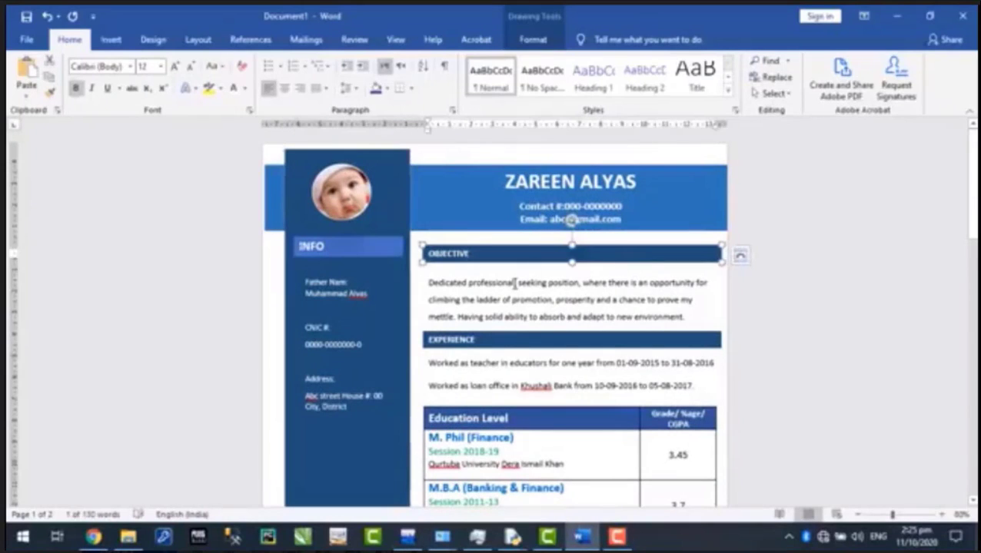
left_click(504, 278)
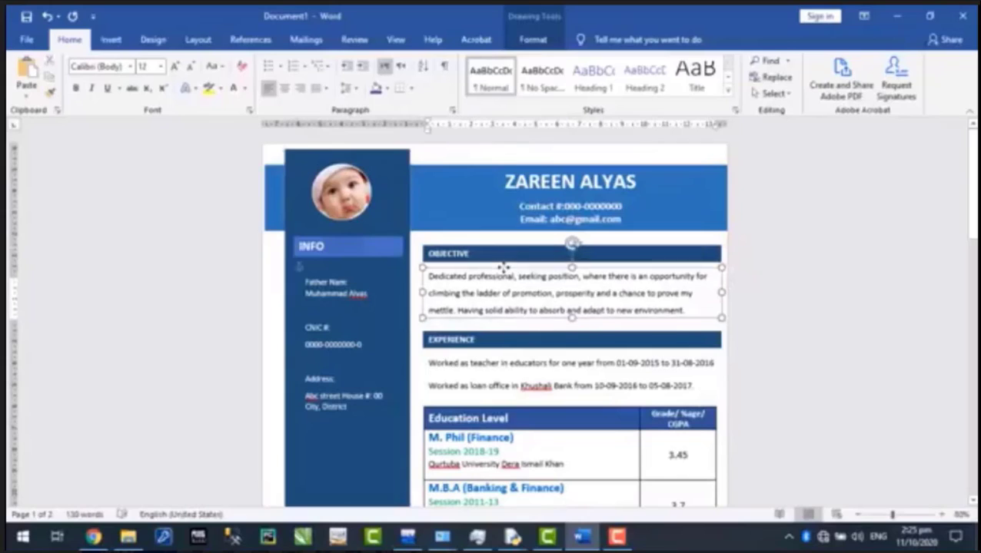
left_click_drag(505, 275, 505, 267)
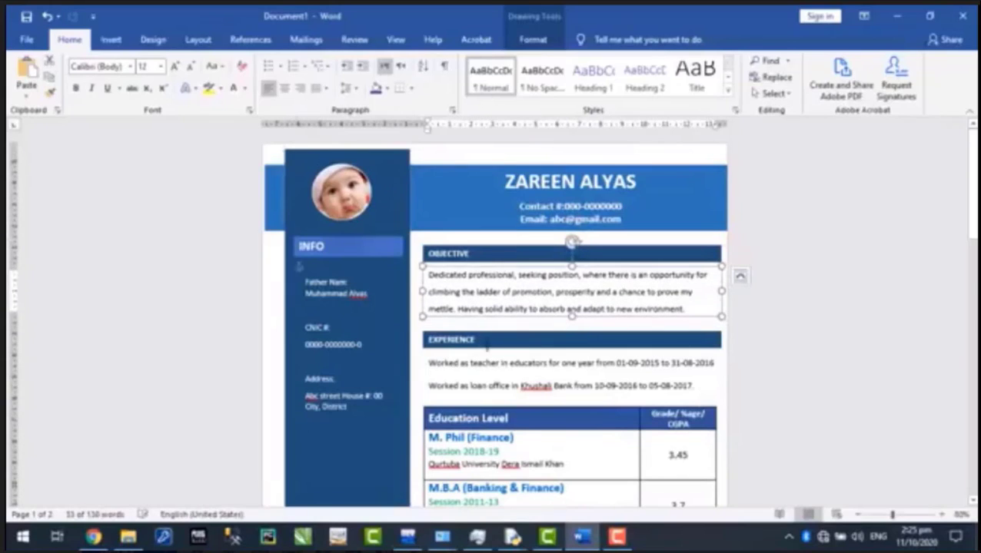
left_click(486, 343)
mouse_move(486, 343)
left_mouse_down()
mouse_move(484, 332)
mouse_move(493, 340)
left_mouse_up()
Shorten the experience text box so the Education table rises directly beneath it.
left_click(486, 358)
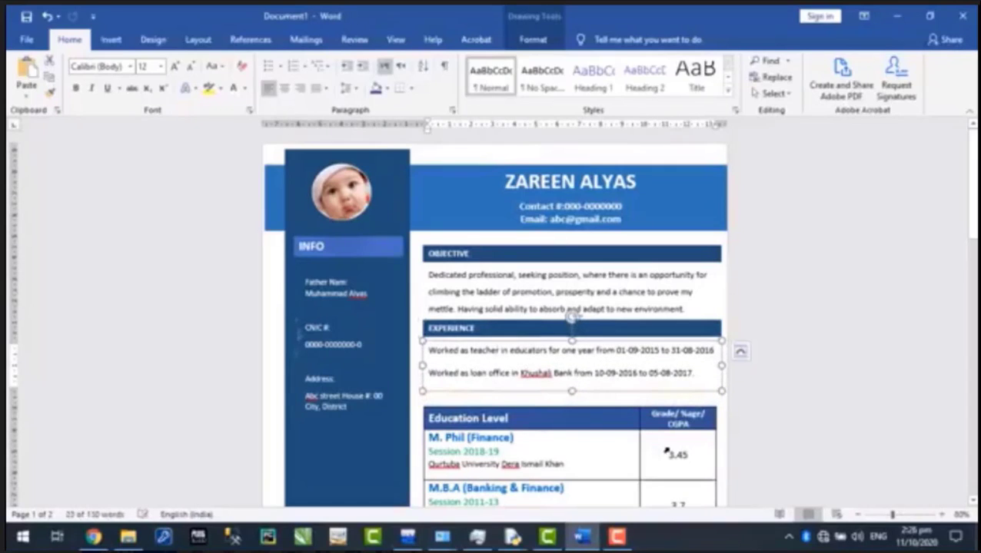
left_click(531, 411)
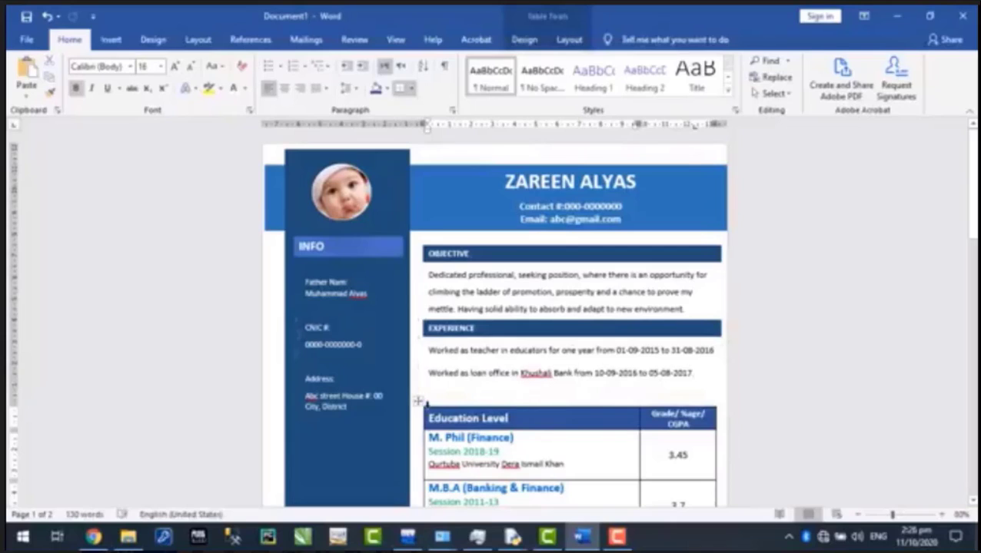
left_click_drag(419, 397, 418, 381)
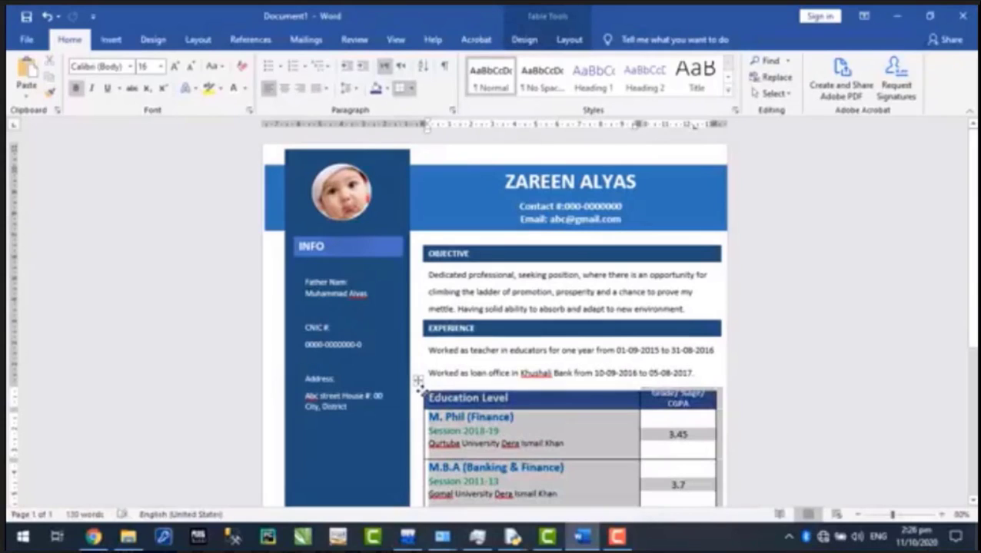
left_click(419, 382)
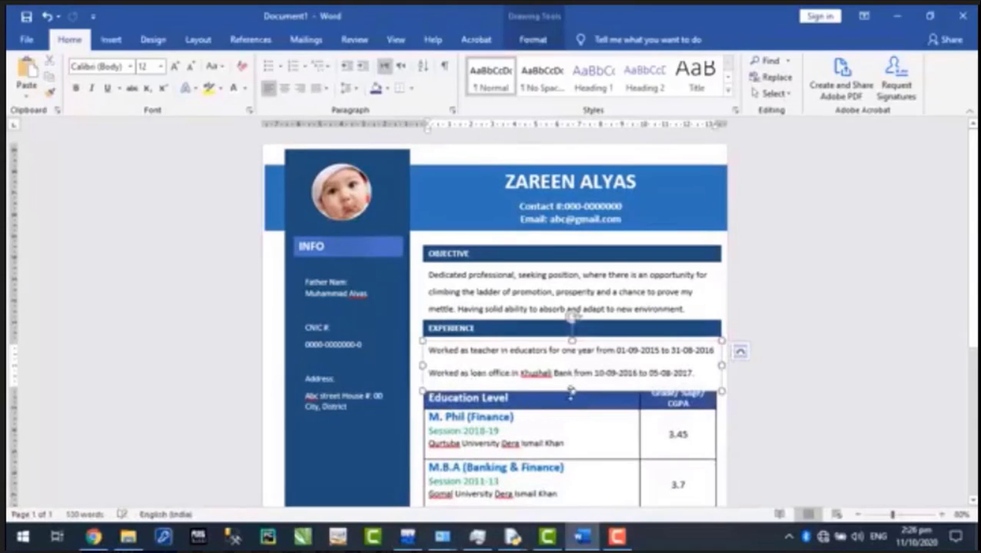
left_click_drag(571, 392, 571, 382)
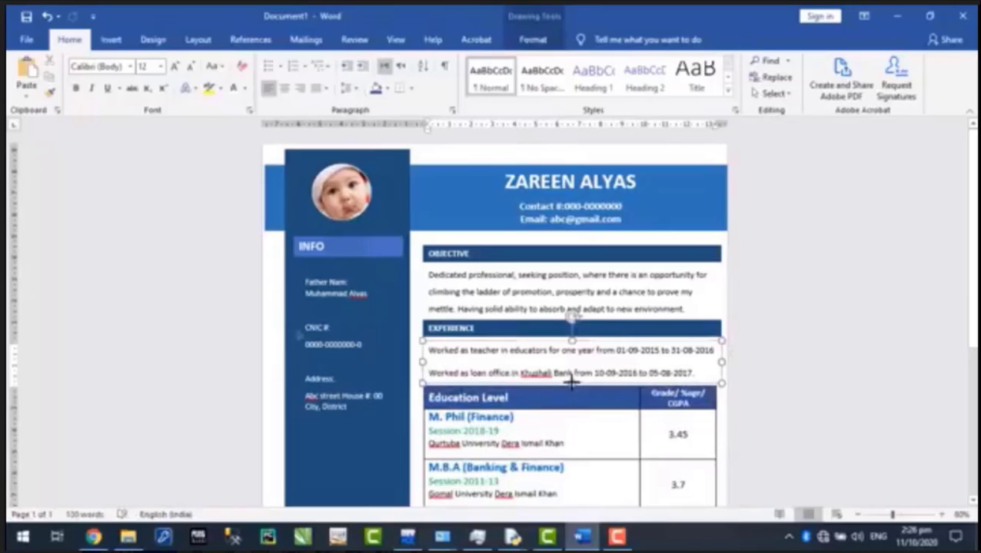
left_click(758, 395)
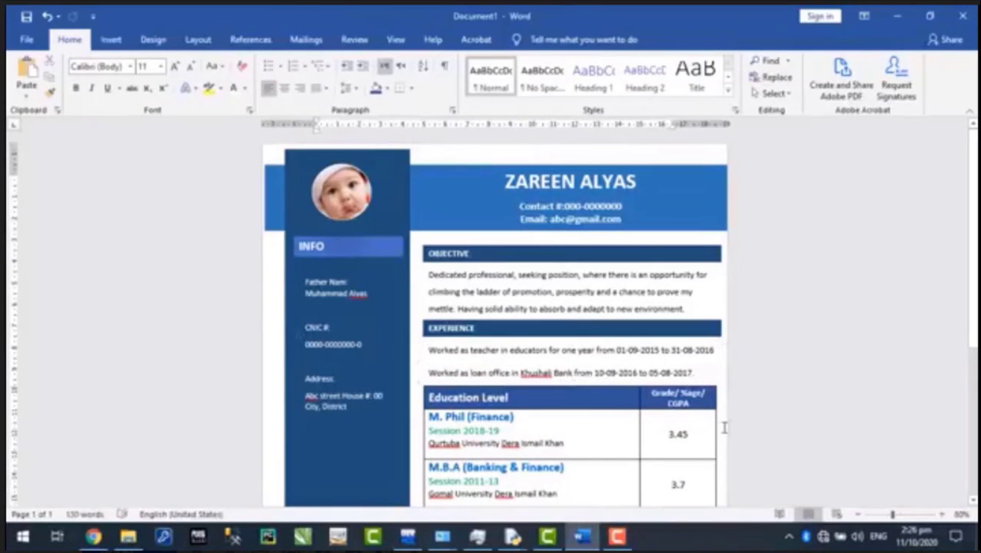
Give both Experience lines 1.15 line spacing and check-mark bullets.
left_click_drag(428, 350, 695, 373)
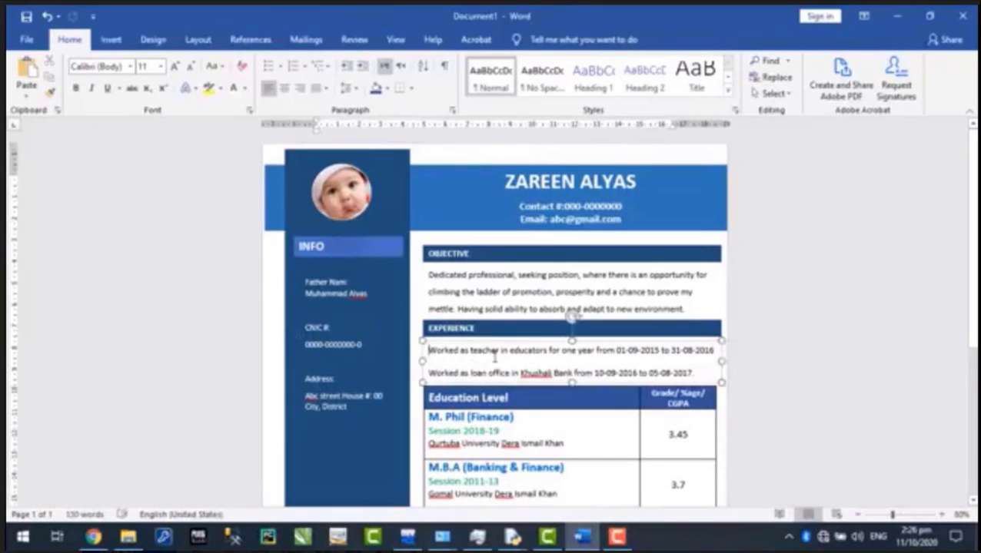
left_click(350, 88)
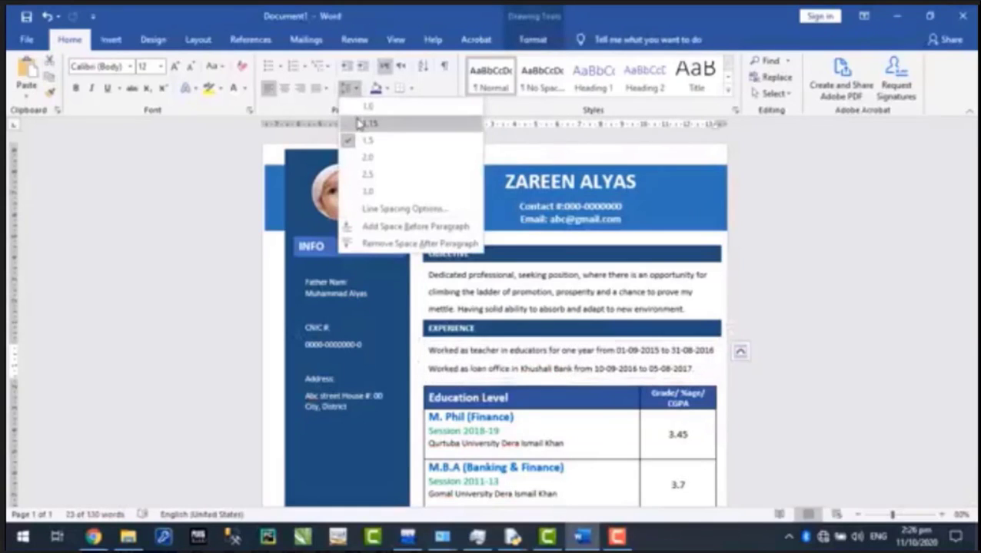
left_click(359, 123)
left_click(501, 356)
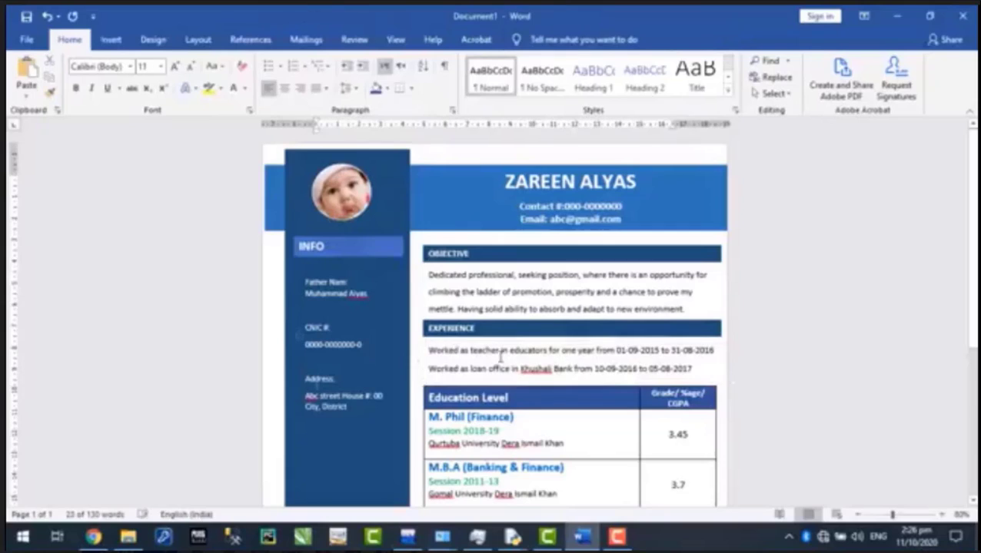
left_click_drag(438, 351, 696, 369)
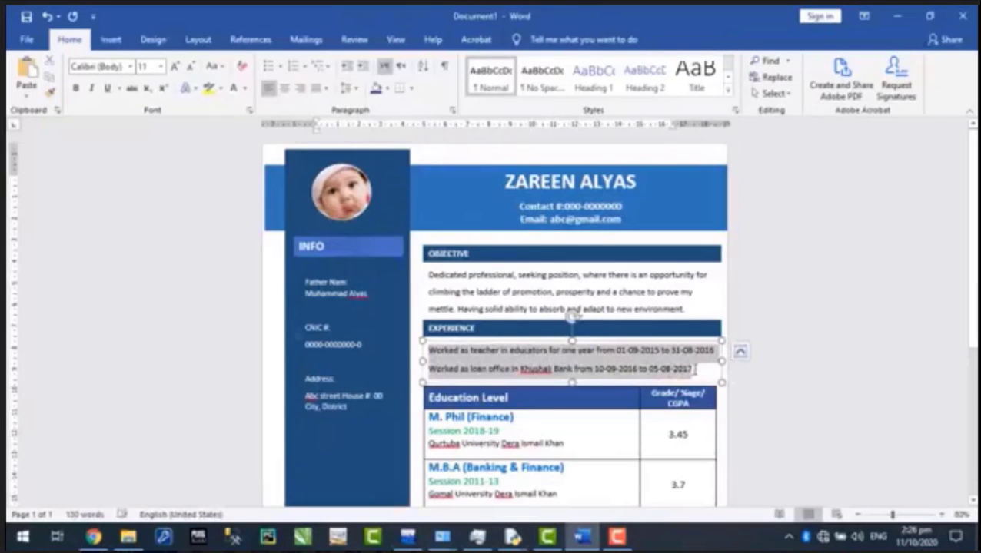
left_click(281, 67)
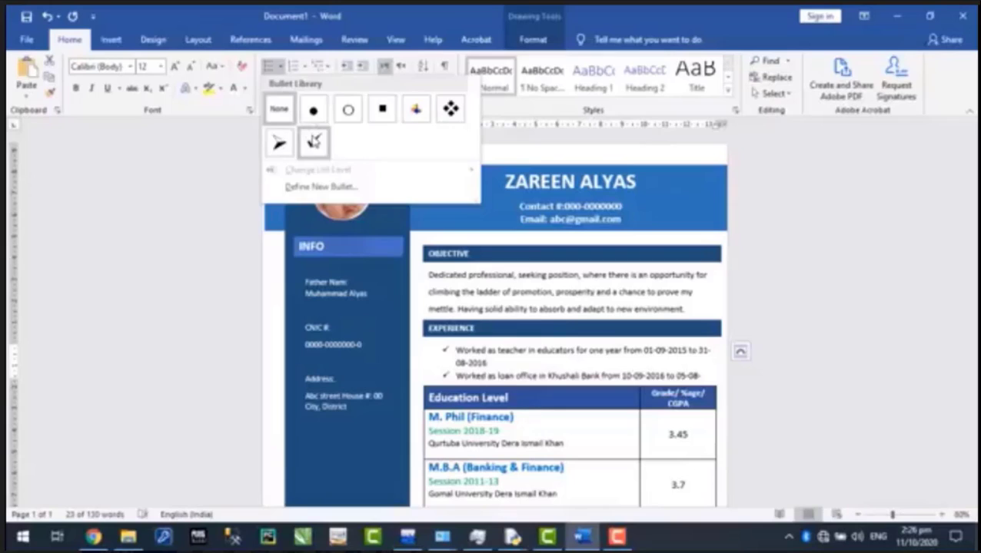
left_click(313, 140)
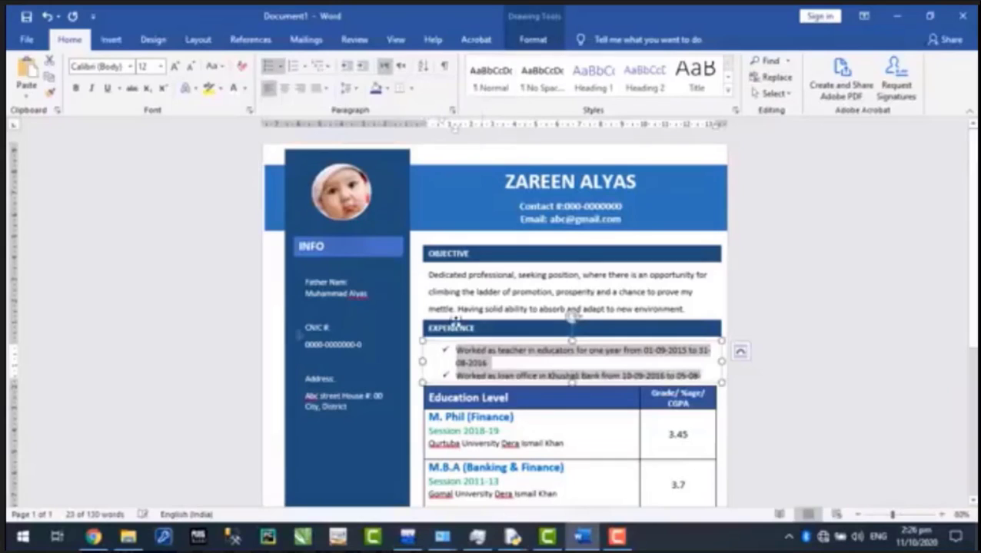
Nudge the Experience text box slightly into position above the table.
left_click(452, 135)
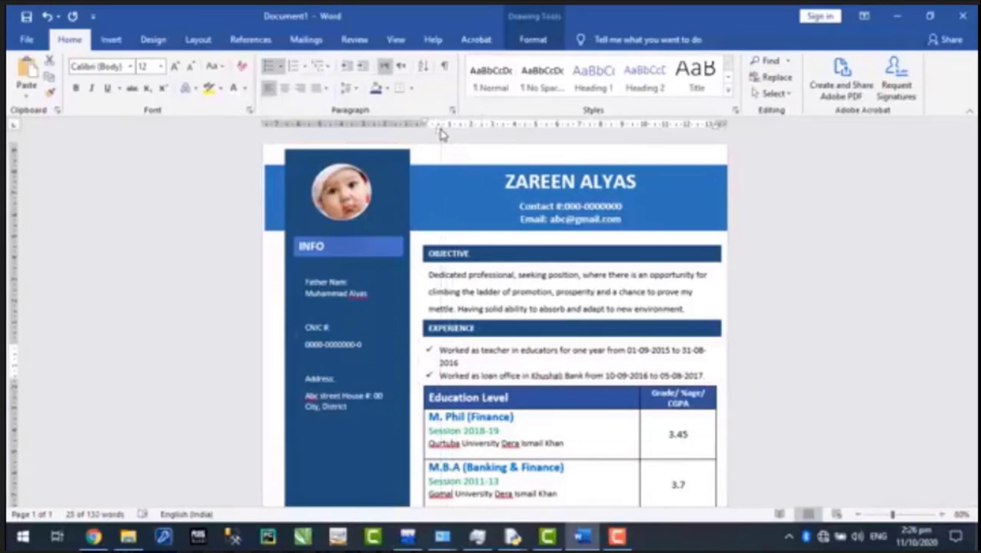
left_click(574, 323)
left_click(663, 371)
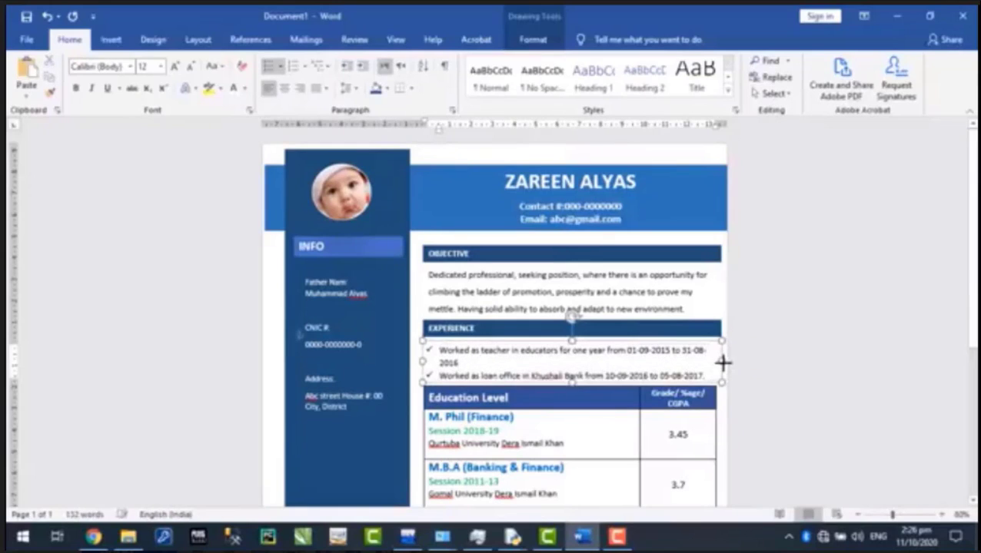
left_click(768, 369)
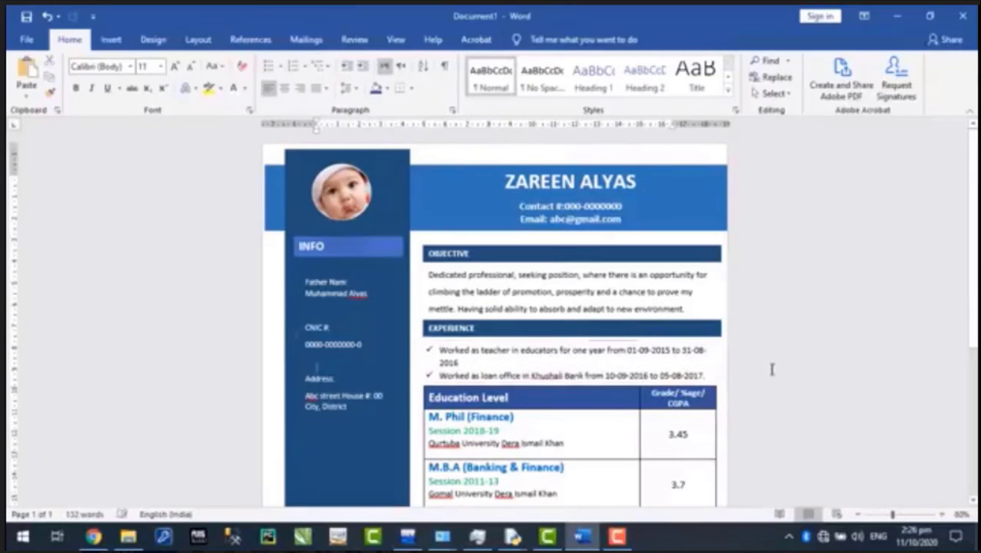
left_click(420, 365)
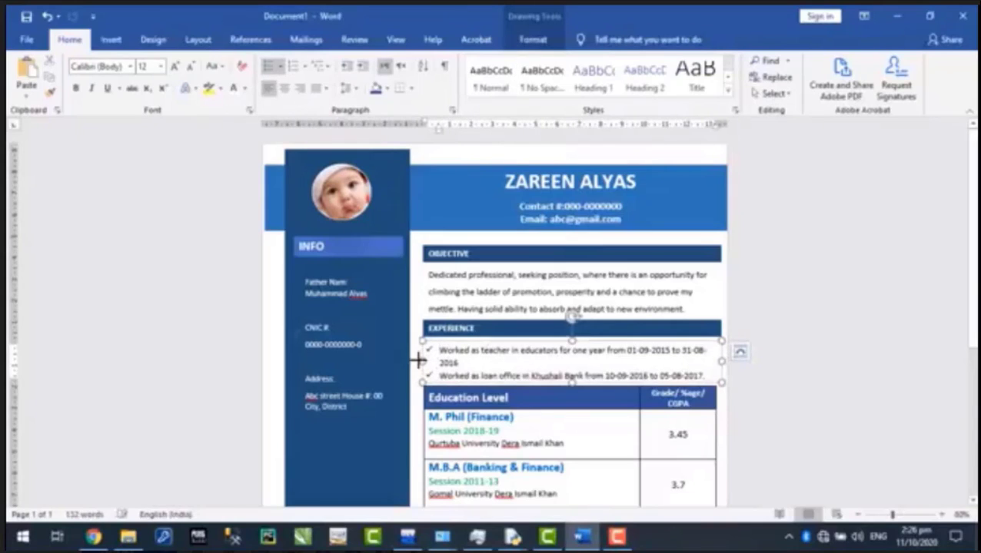
left_click_drag(422, 358, 422, 359)
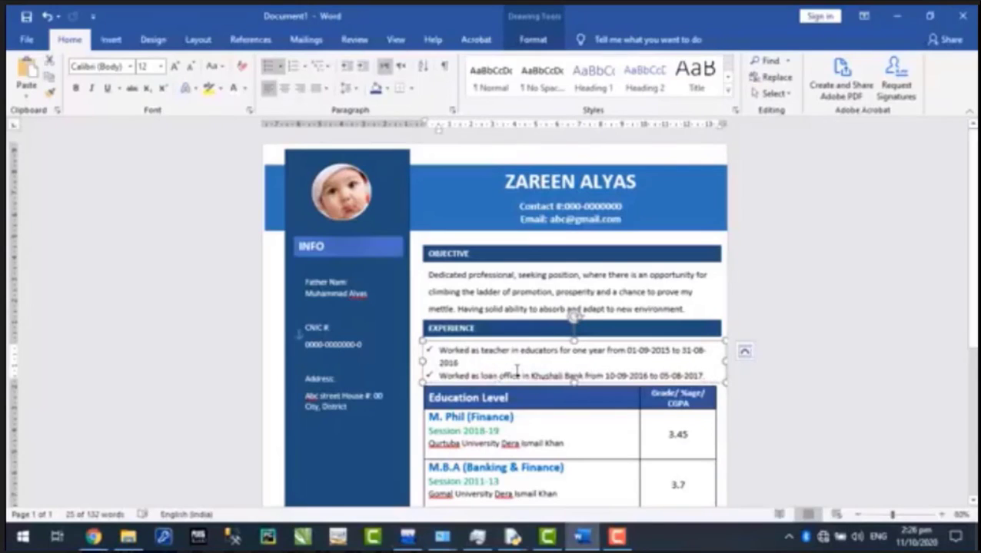
left_click(630, 365)
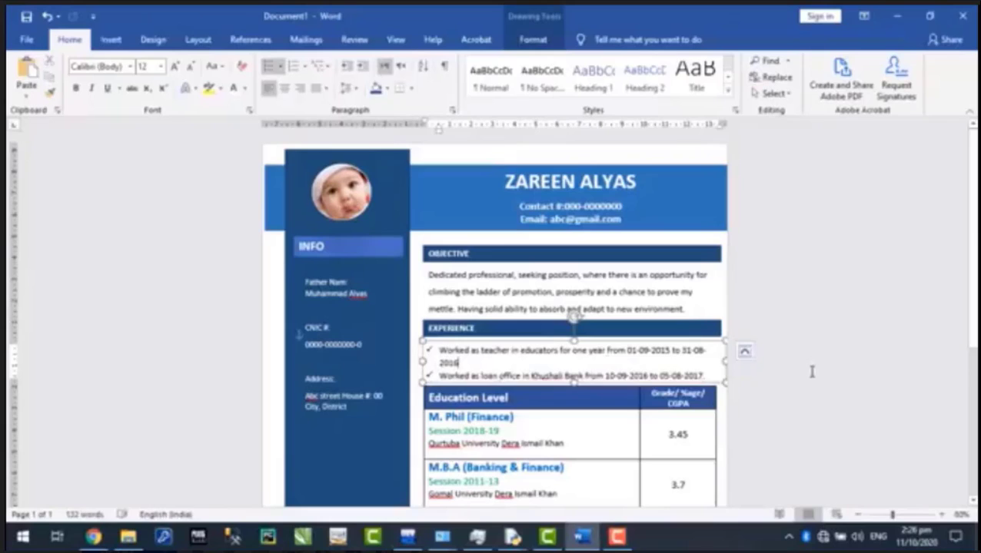
Drag the blue sidebar's bottom handle down to nearly the bottom of the page.
scroll(971, 306, "down", 1)
scroll(572, 283, "down", 4)
scroll(538, 262, "down", 2)
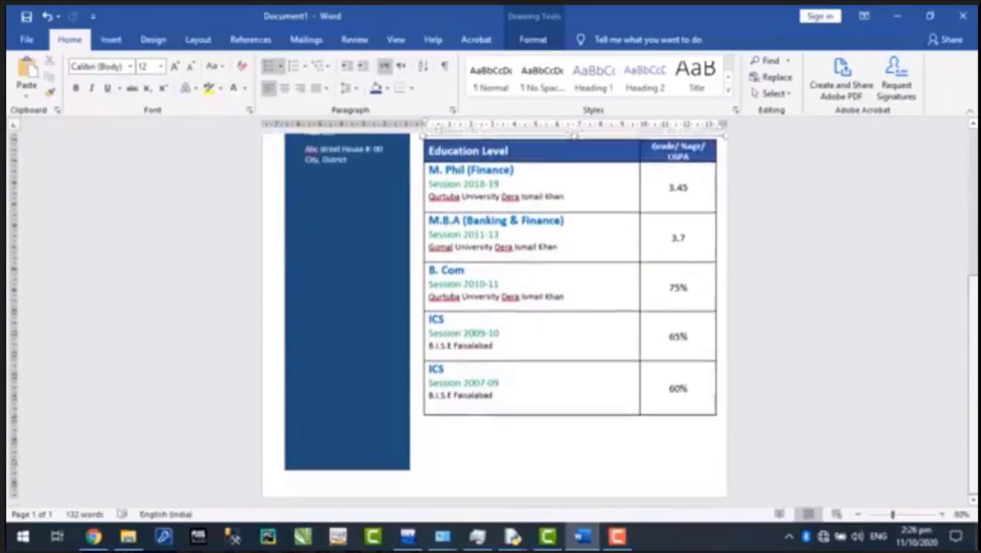
left_click(462, 431)
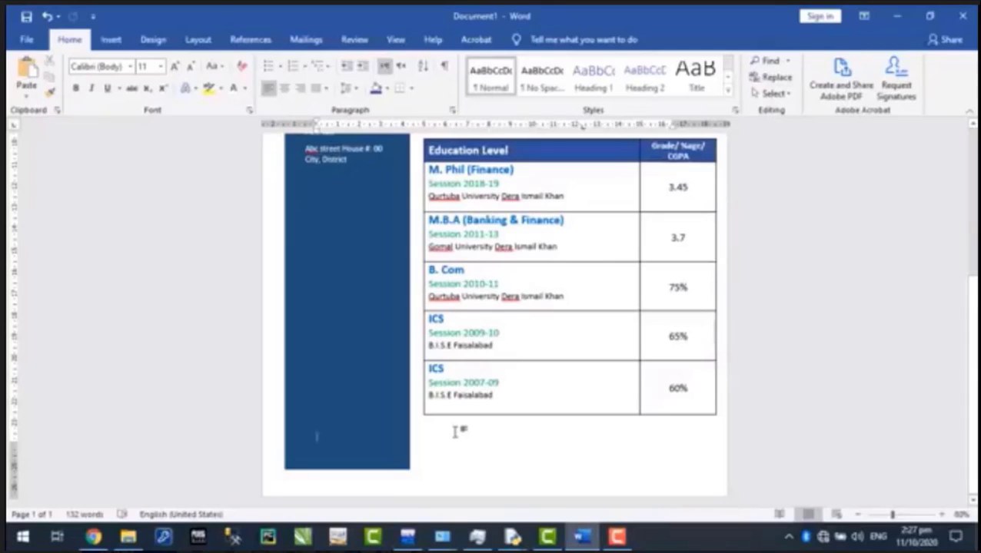
left_click(350, 448)
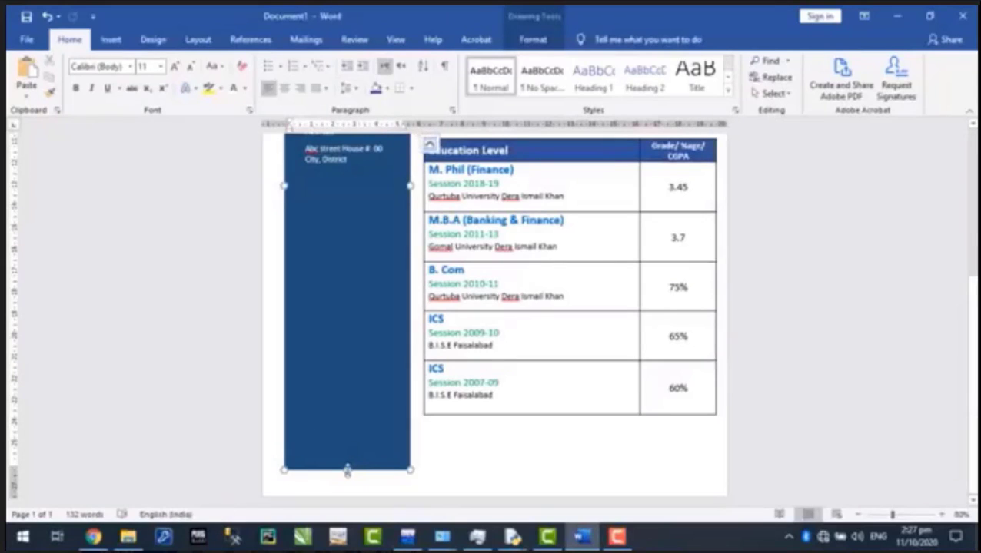
left_click_drag(348, 471, 346, 487)
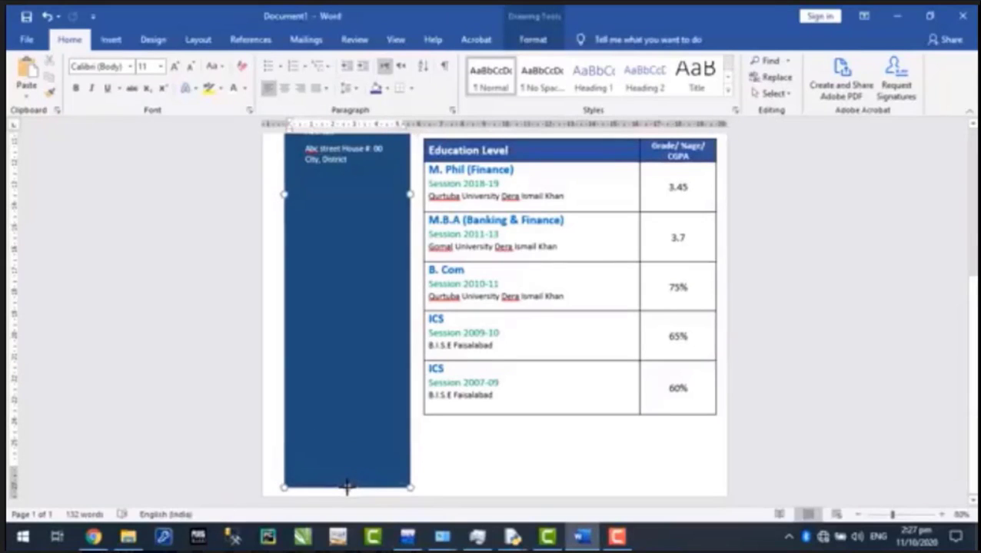
Copy the EXPERIENCE heading bar.
left_click(449, 464)
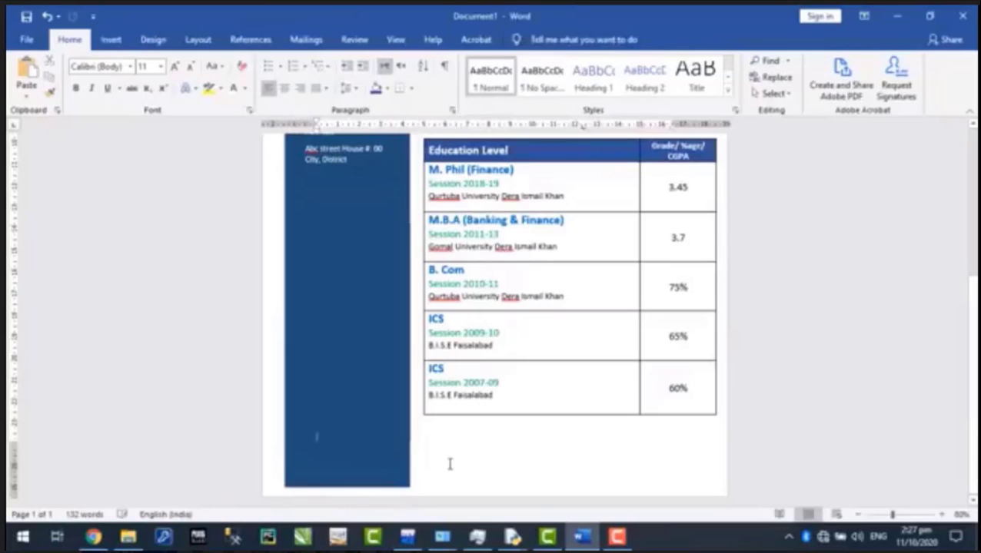
scroll(469, 238, "up", 5)
left_click(470, 243)
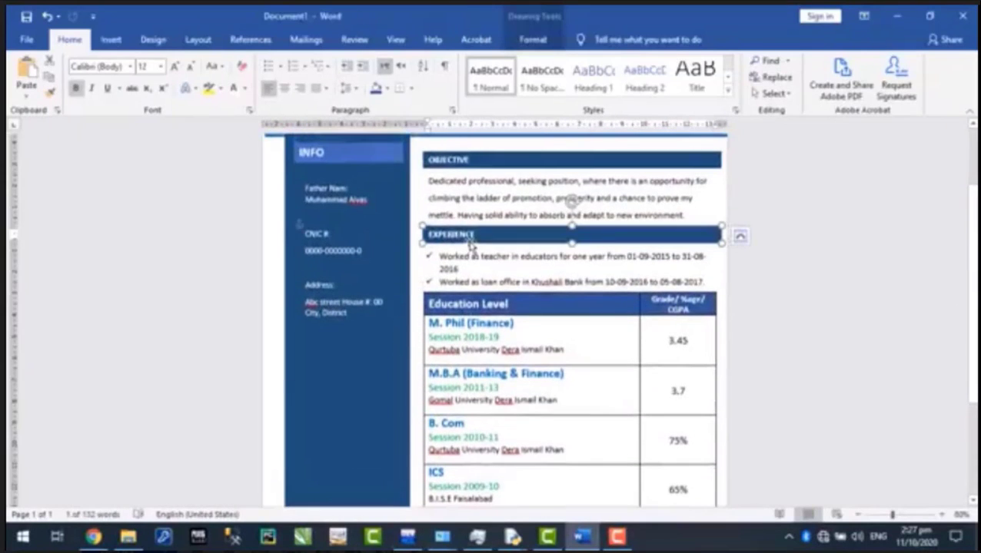
right_click(471, 242)
left_click(493, 261)
Paste a test copy of the bar below the Education table, then cut it.
scroll(500, 384, "down", 5)
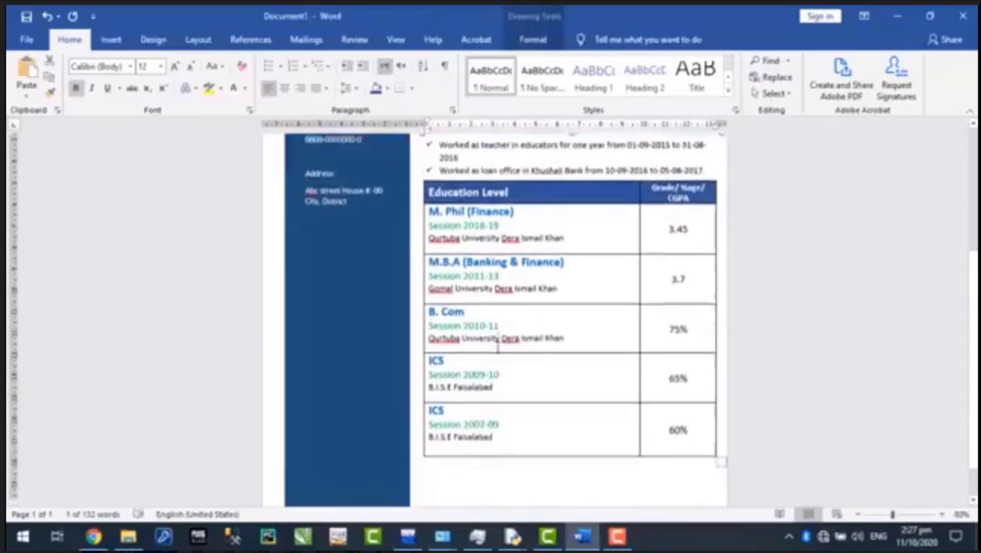
left_click(501, 452)
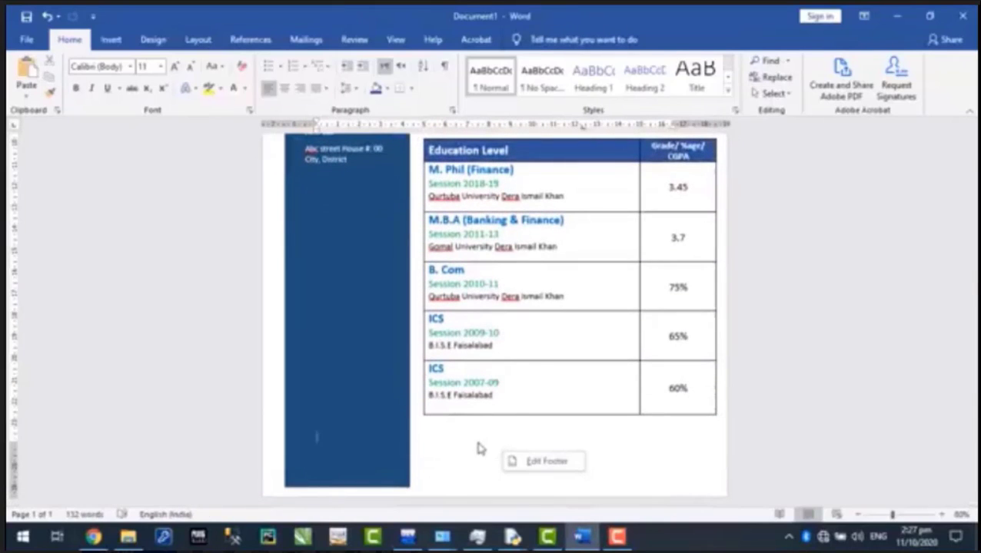
left_click(516, 436)
right_click(532, 428)
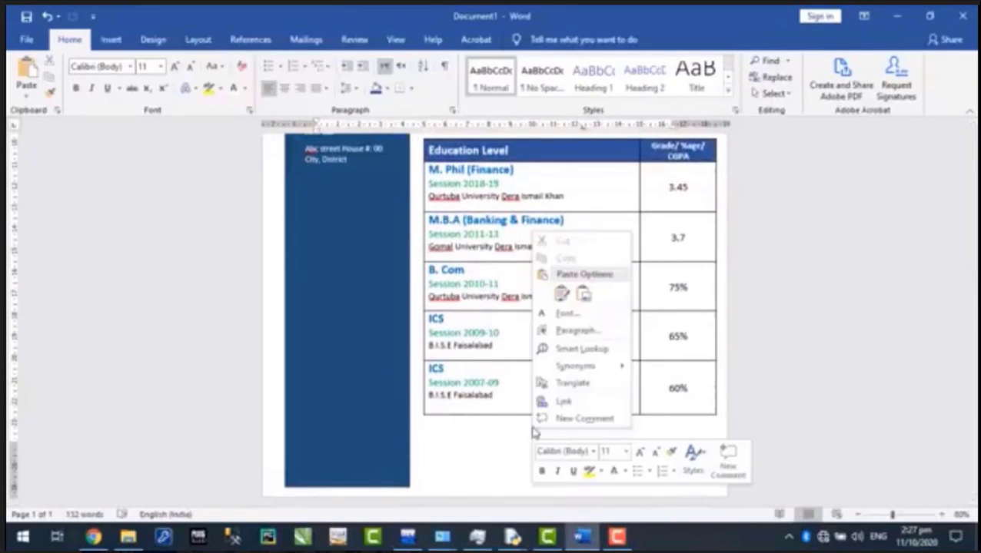
left_click(562, 300)
left_click_drag(452, 435, 554, 436)
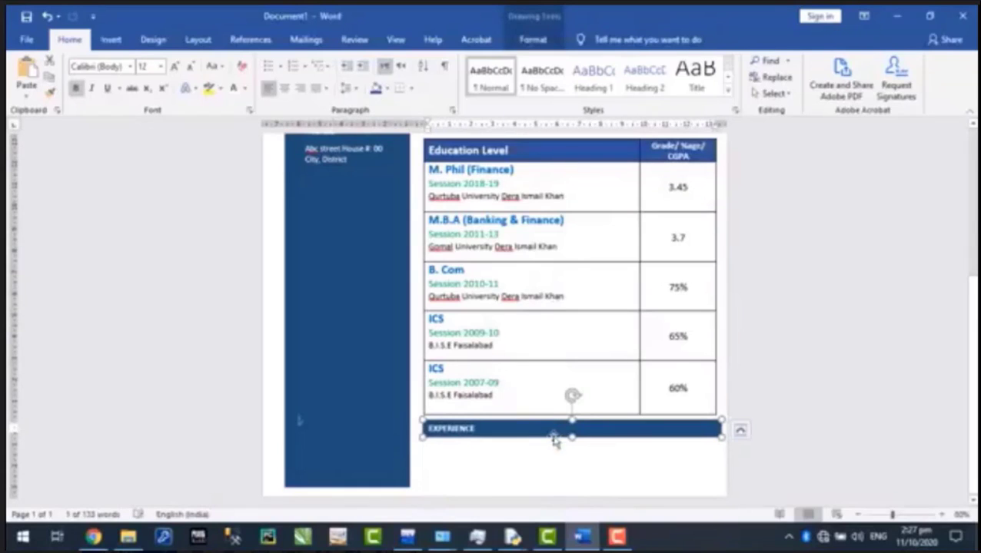
scroll(553, 436, "up", 2)
scroll(554, 437, "down", 2)
right_click(456, 425)
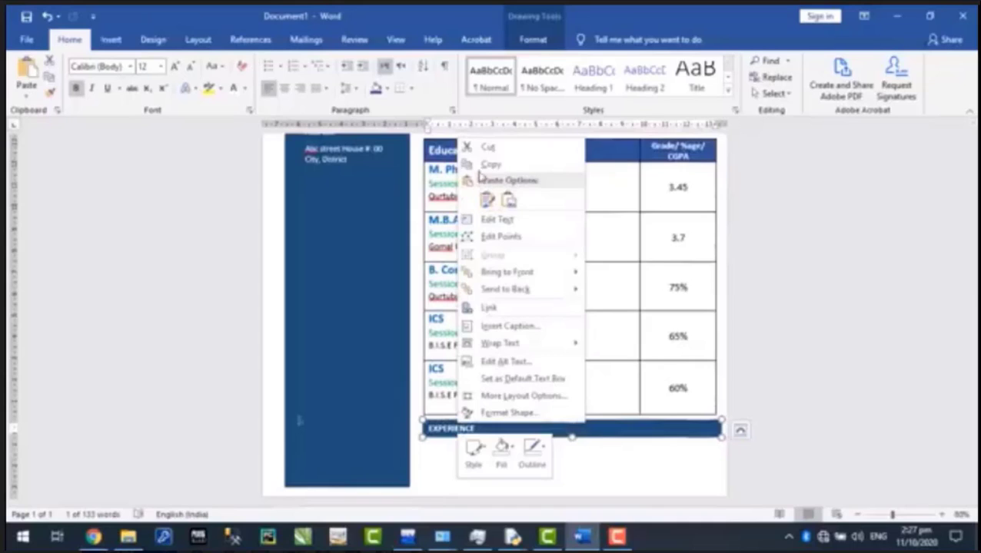
left_click(486, 145)
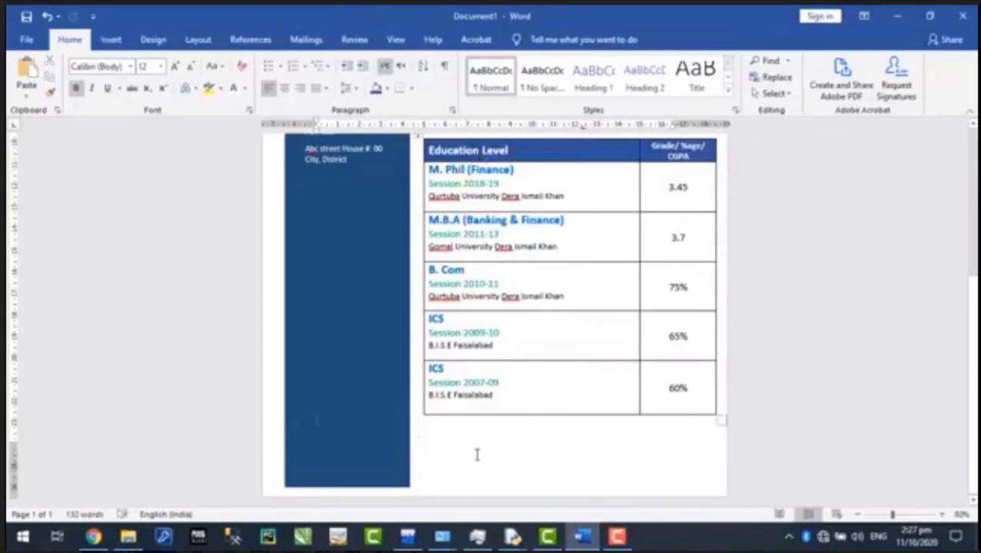
Place the cursor below the Education table to continue onto page two.
scroll(477, 455, "up", 2)
scroll(477, 455, "down", 2)
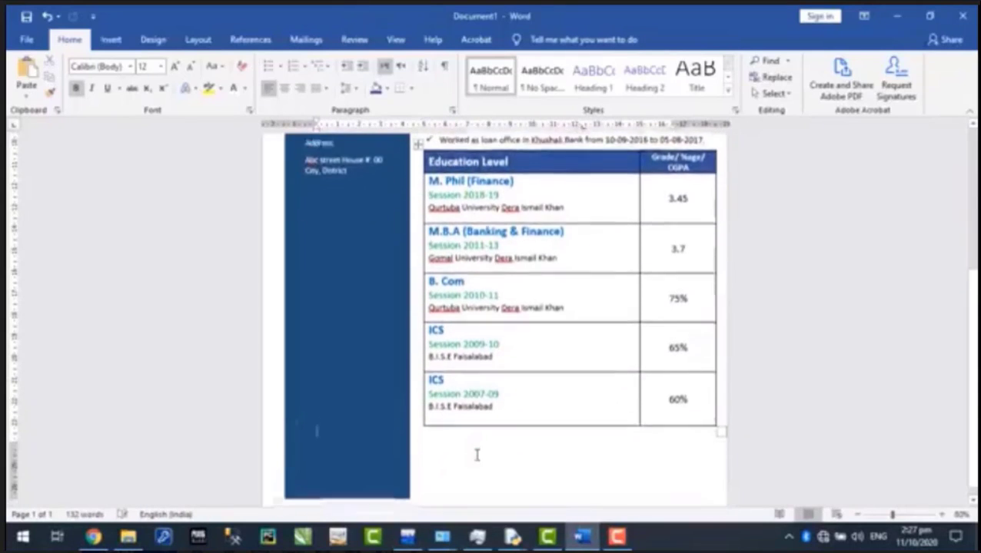
left_click(473, 469)
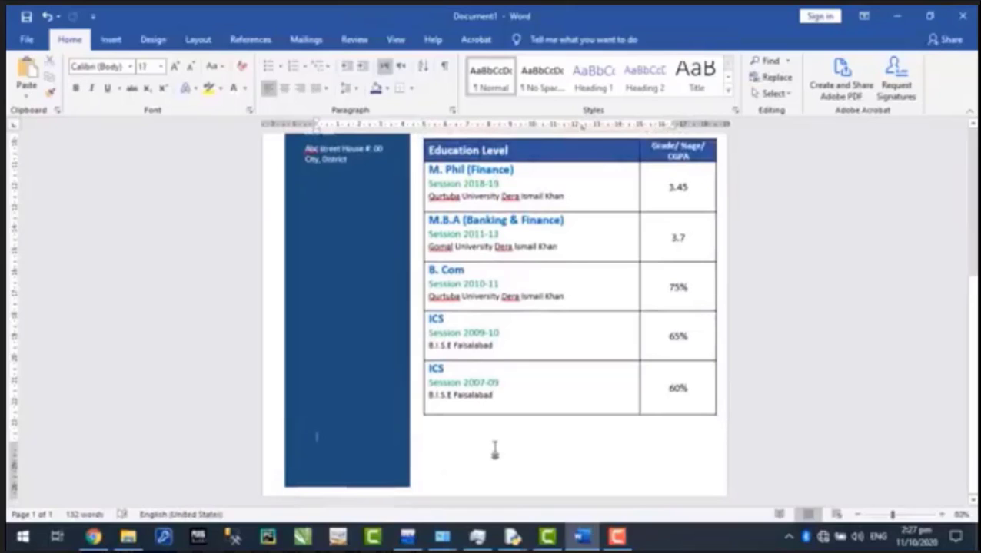
scroll(494, 451, "down", 2)
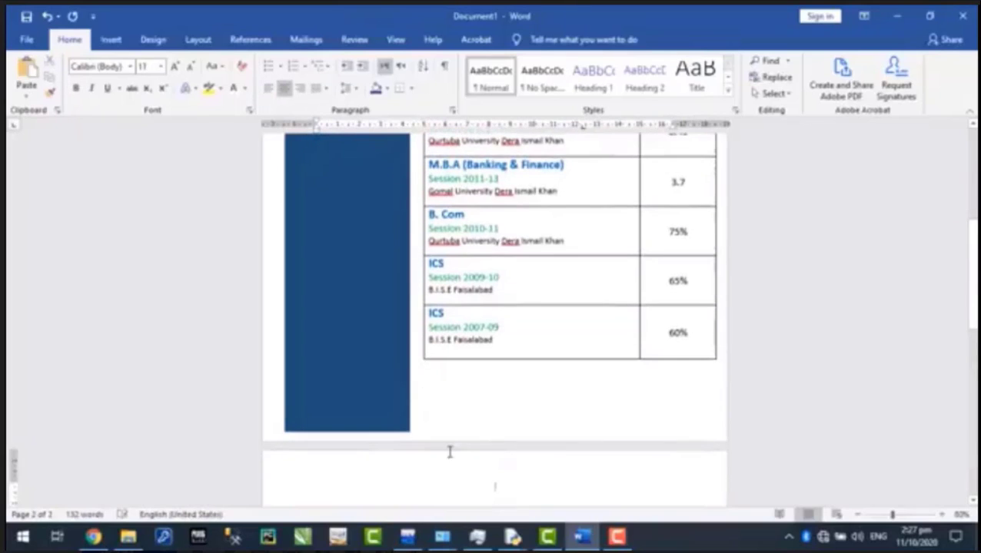
Paste the heading bar on page 2, widen it, and relabel it Technical Skills.
scroll(431, 444, "down", 3)
right_click(416, 442)
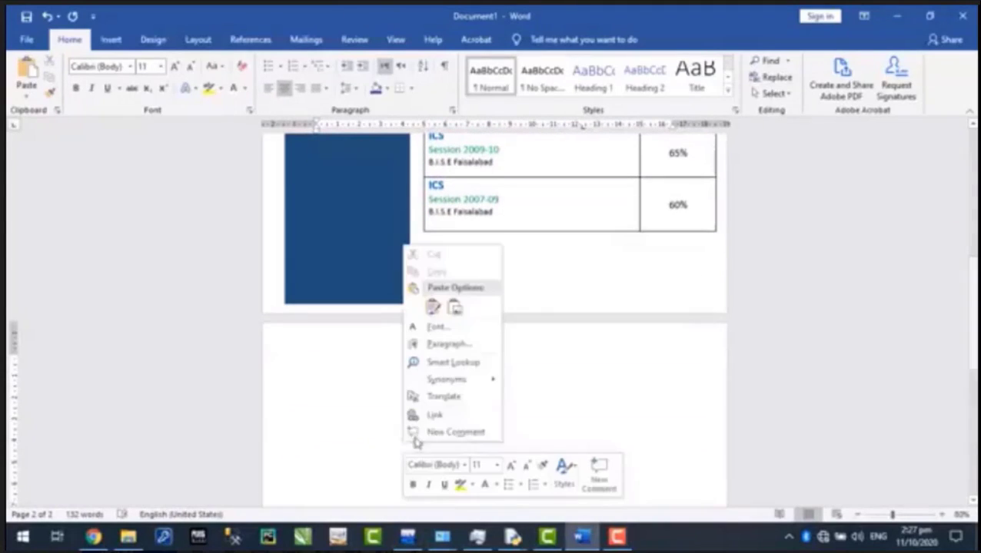
left_click(433, 308)
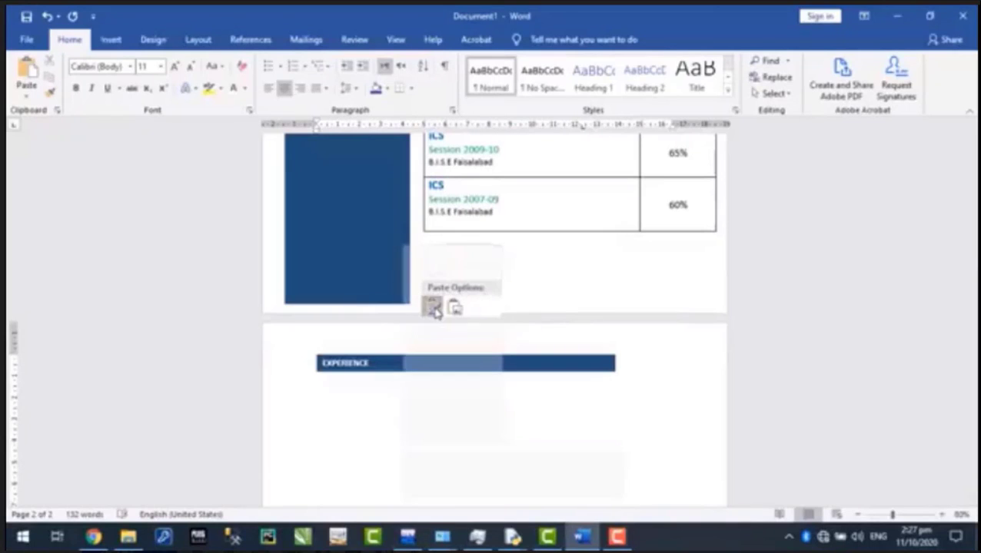
left_click_drag(615, 372, 719, 375)
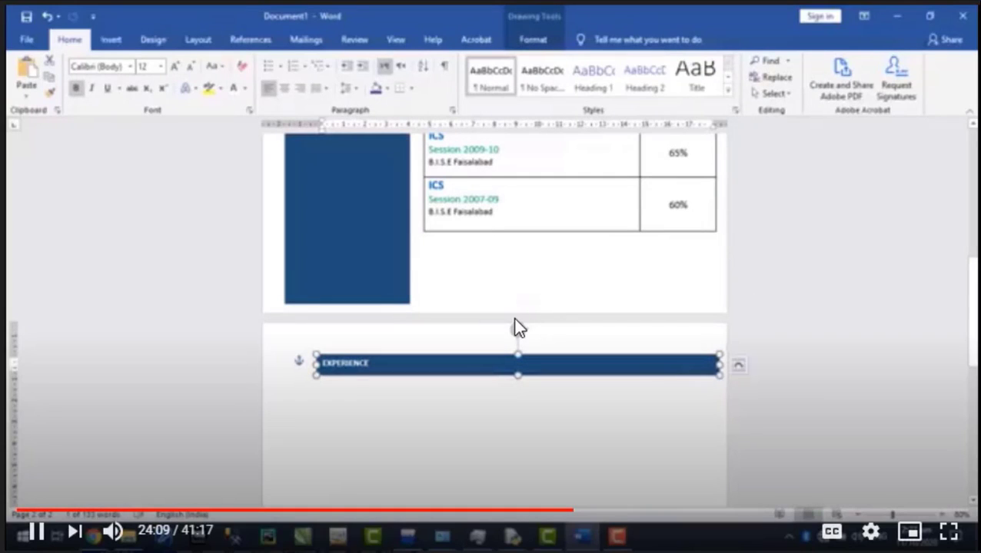
mouse_move(316, 364)
left_mouse_down()
mouse_move(273, 362)
mouse_move(335, 368)
left_mouse_up()
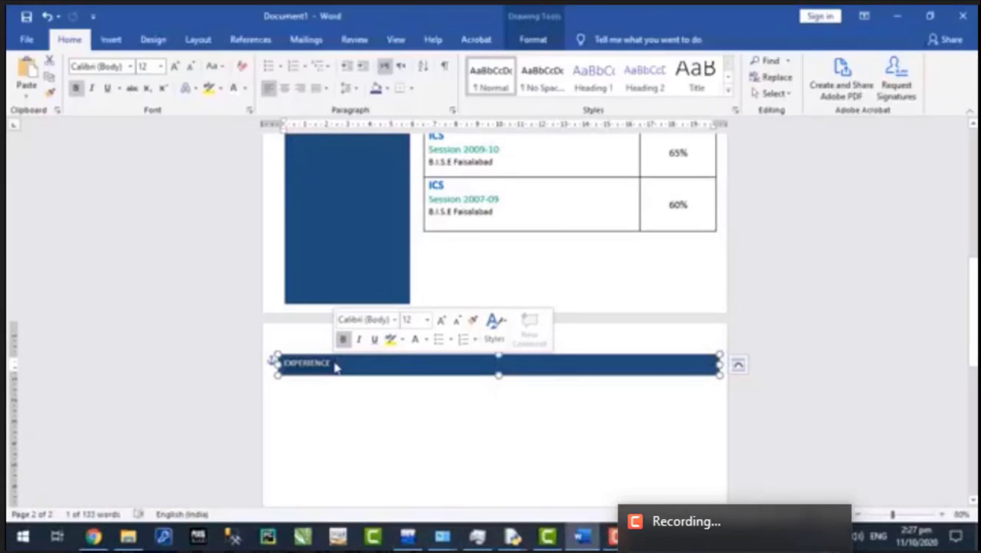
key("BackSpace")
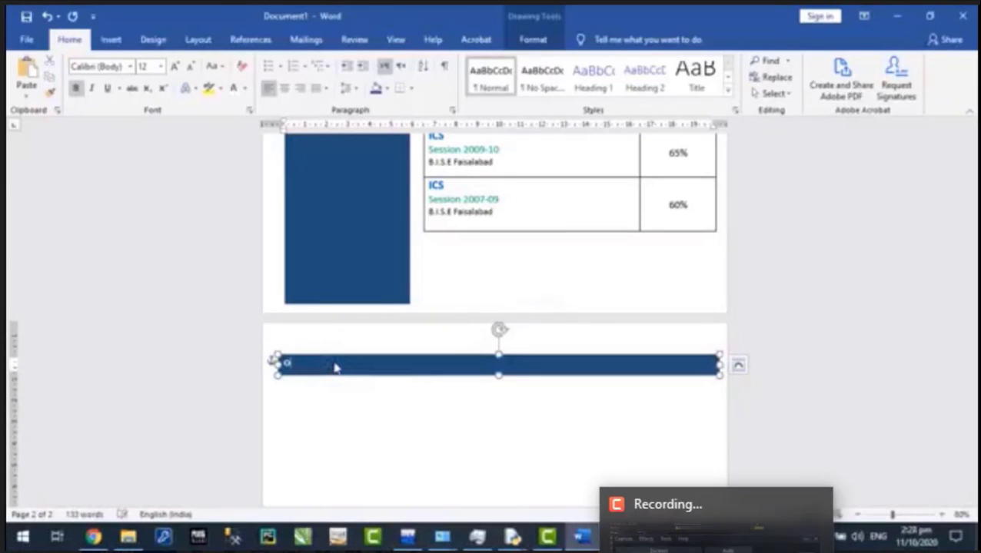
type("E")
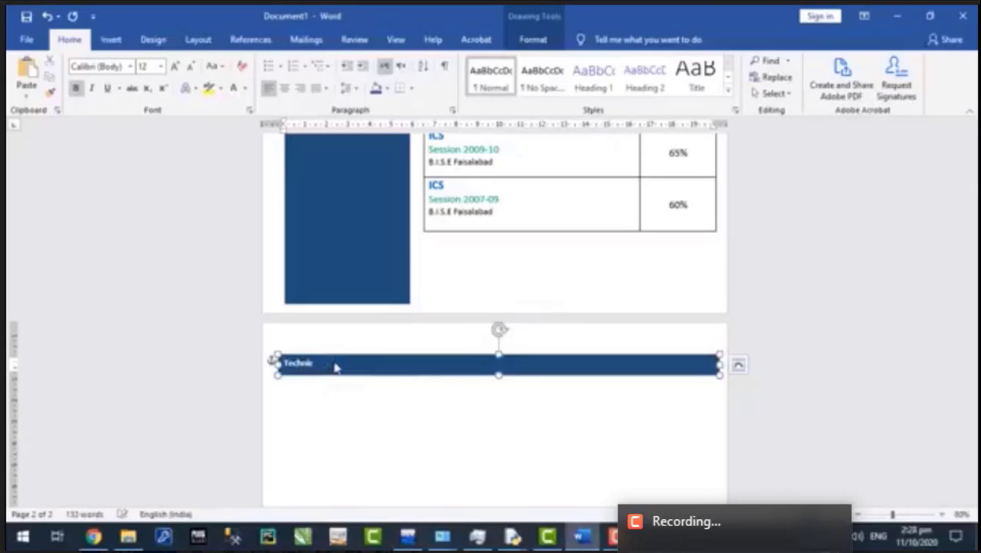
type("al Skil")
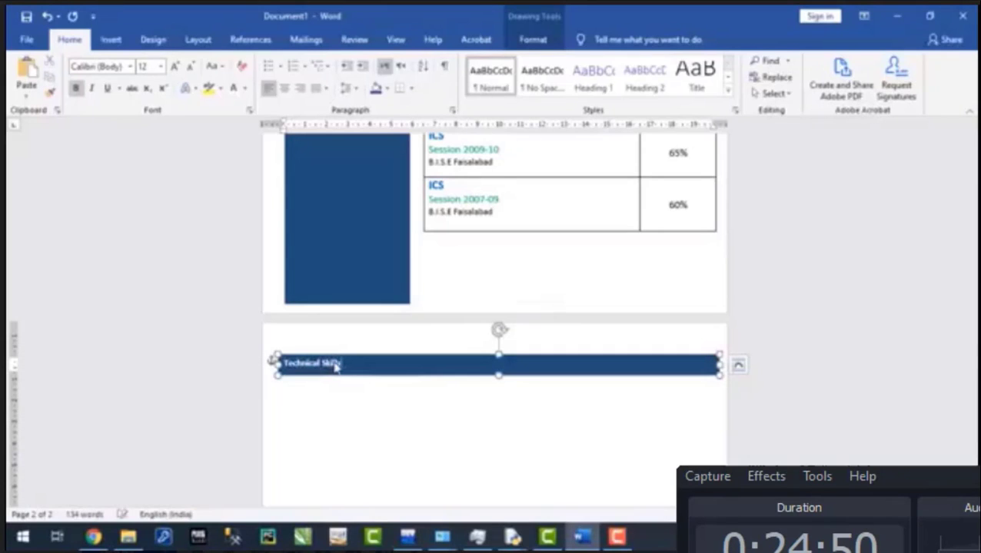
type("ls")
Copy the Experience bullet box and paste it on page two, keeping source formatting.
scroll(429, 311, "up", 5)
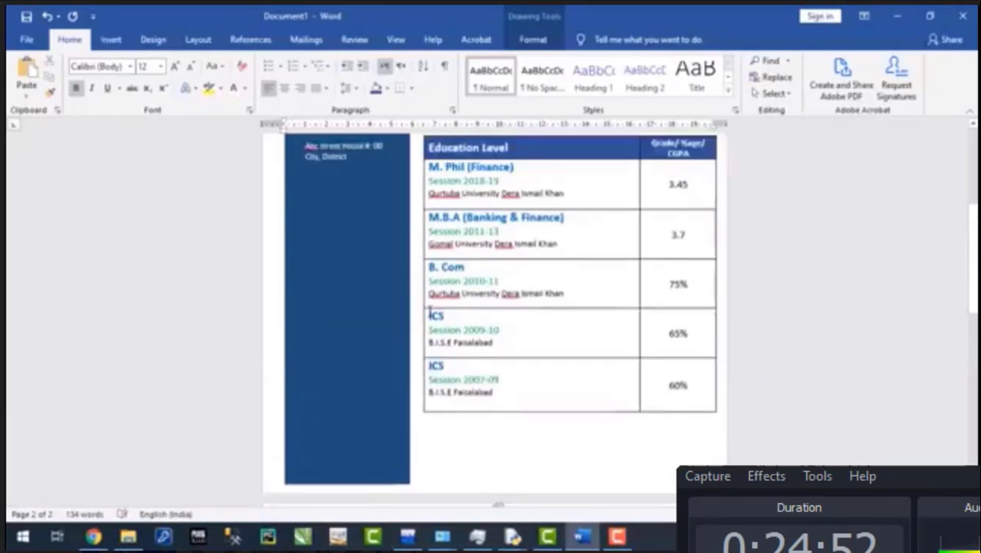
scroll(429, 311, "up", 3)
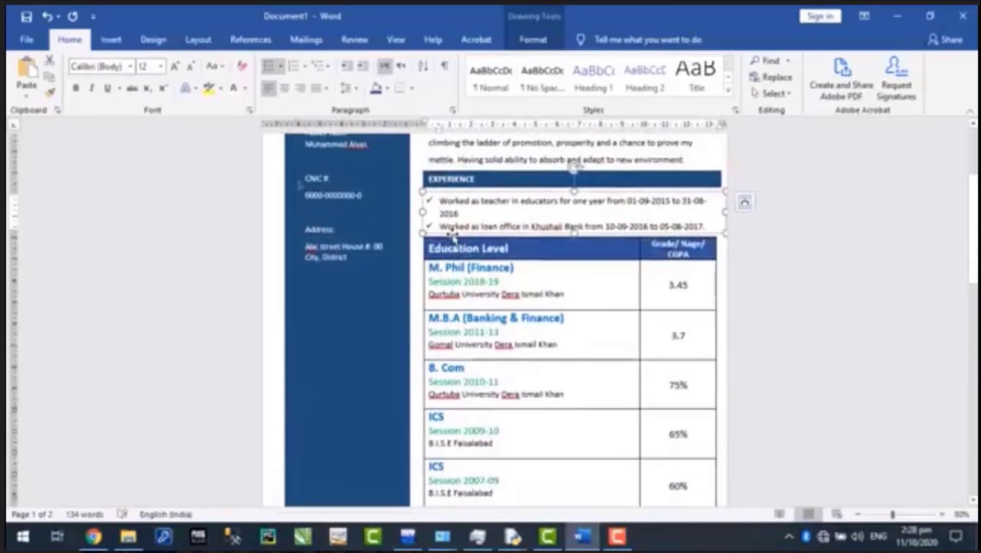
right_click(453, 236)
left_click(482, 268)
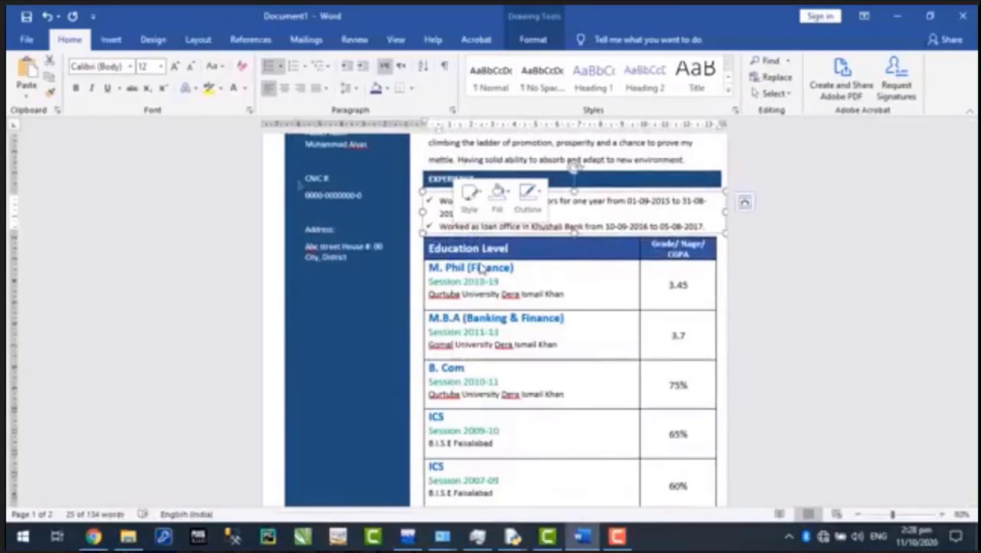
scroll(468, 307, "down", 3)
scroll(454, 353, "down", 4)
scroll(447, 369, "down", 3)
left_click(460, 348)
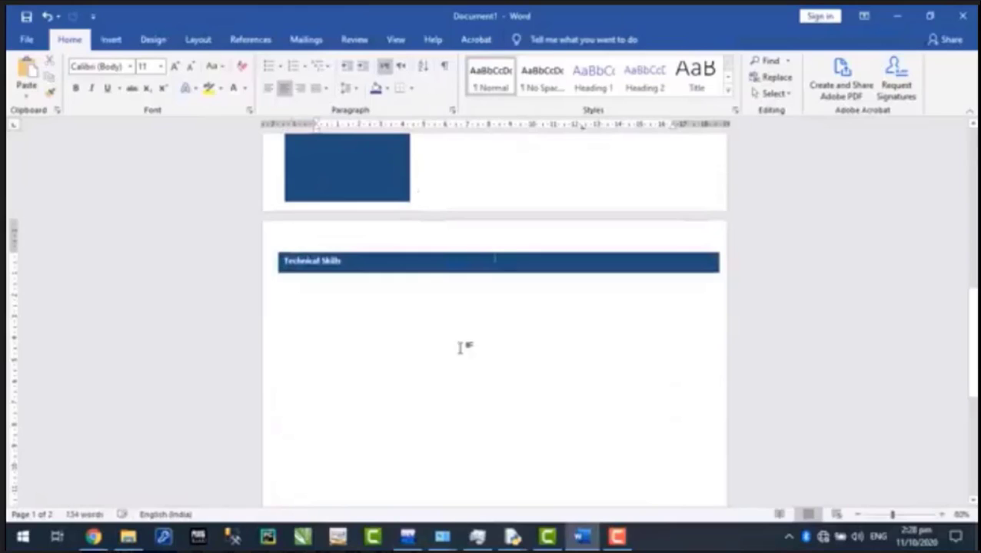
right_click(464, 348)
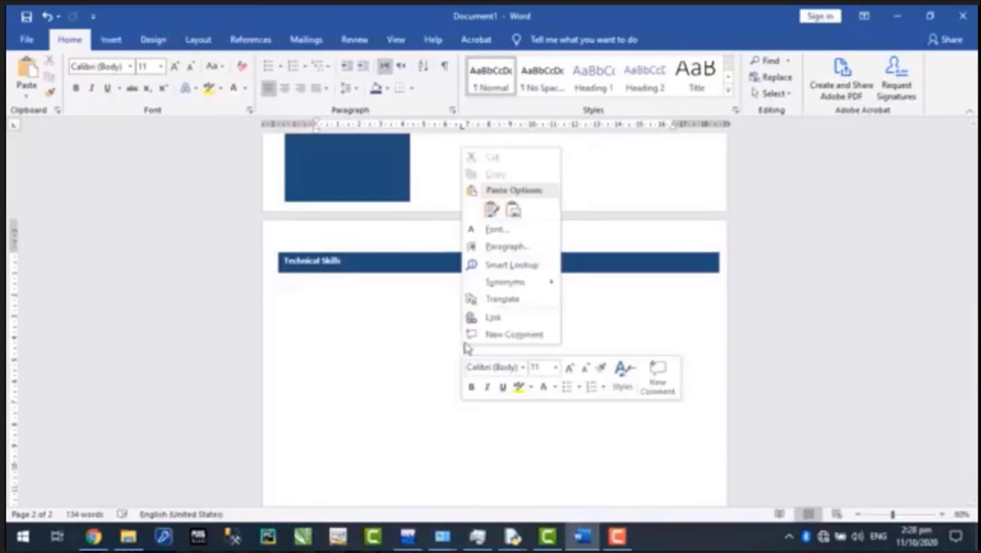
left_click(490, 210)
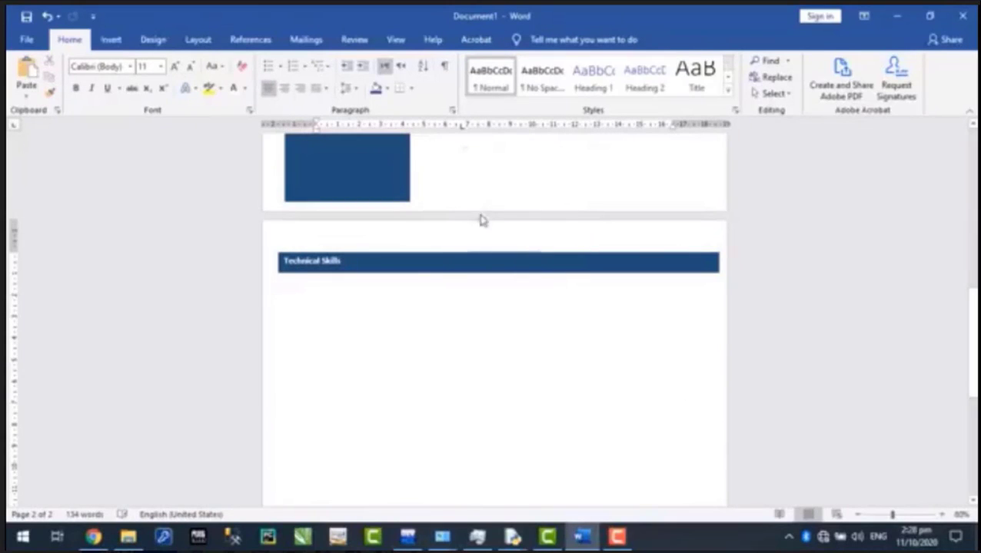
Move the pasted box under the Technical Skills bar, widen it to the bar's width, and select its text.
left_click_drag(402, 383, 371, 321)
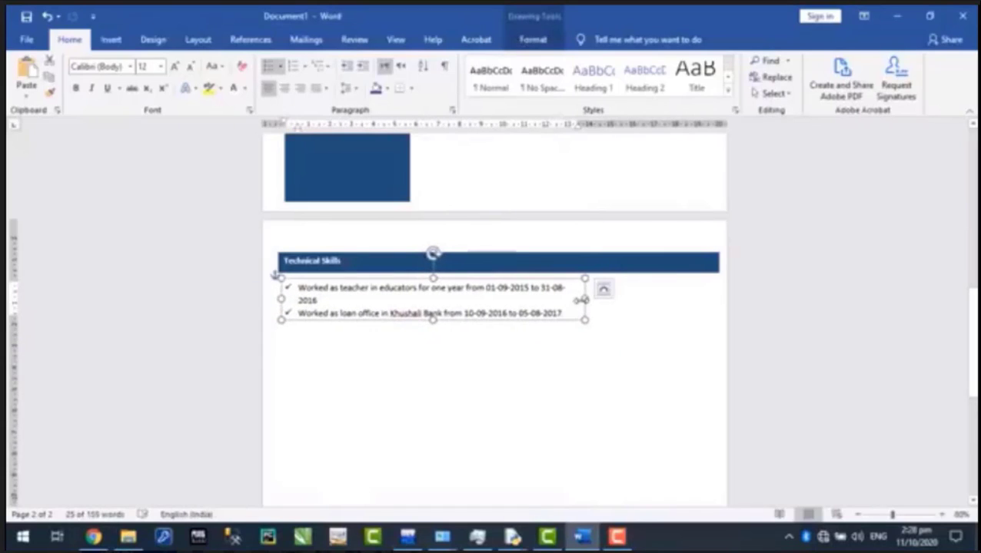
left_click_drag(584, 299, 718, 299)
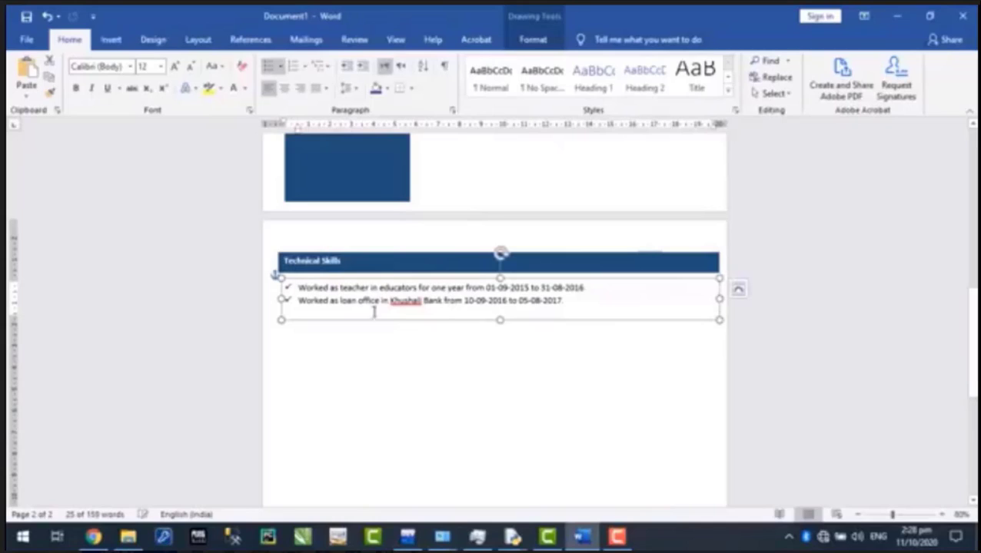
left_click_drag(565, 301, 280, 288)
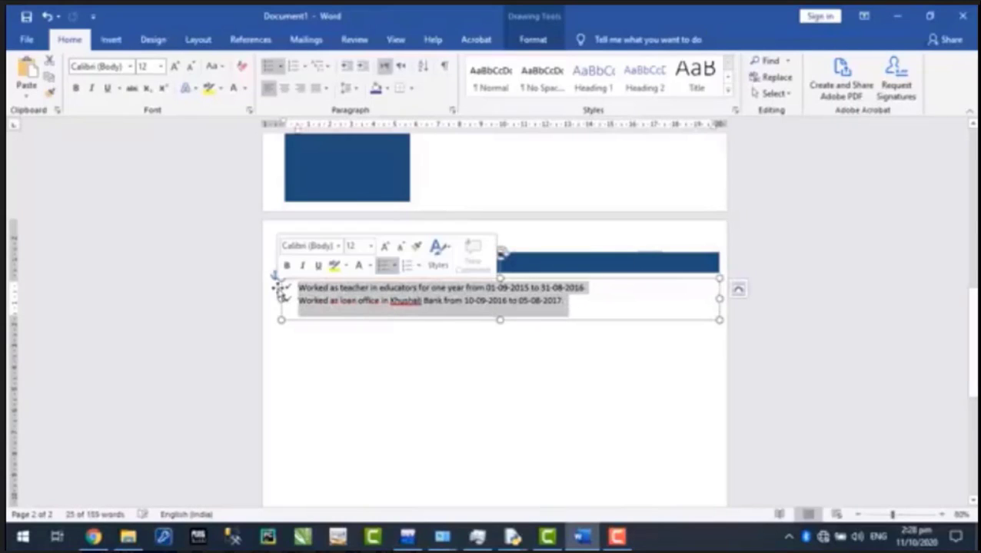
Replace the copied bullets with the plain line 'Good practical skill in MS Word, Excel, PowerPoint'.
type("Han")
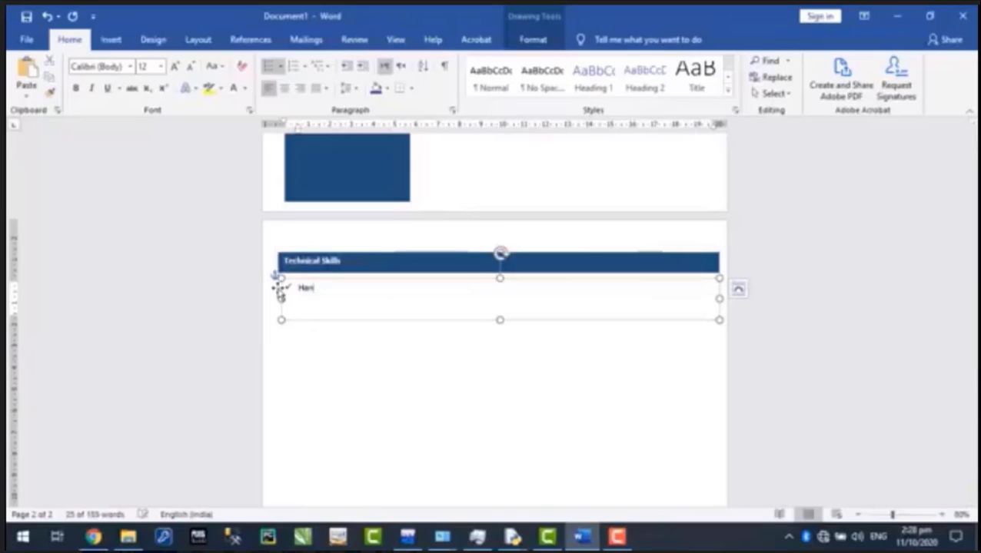
type("d")
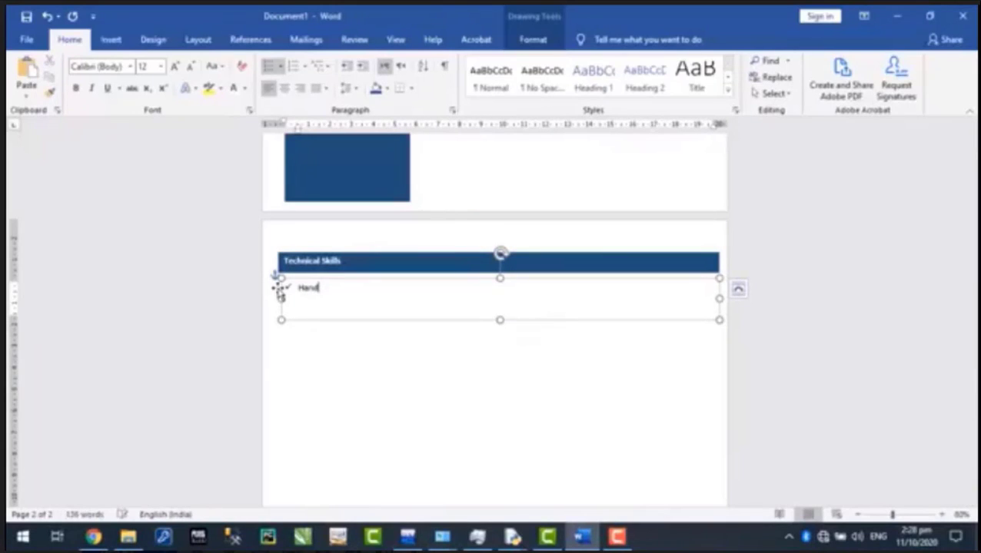
key("BackSpace")
key("BackSpace")
key("BackSpace")
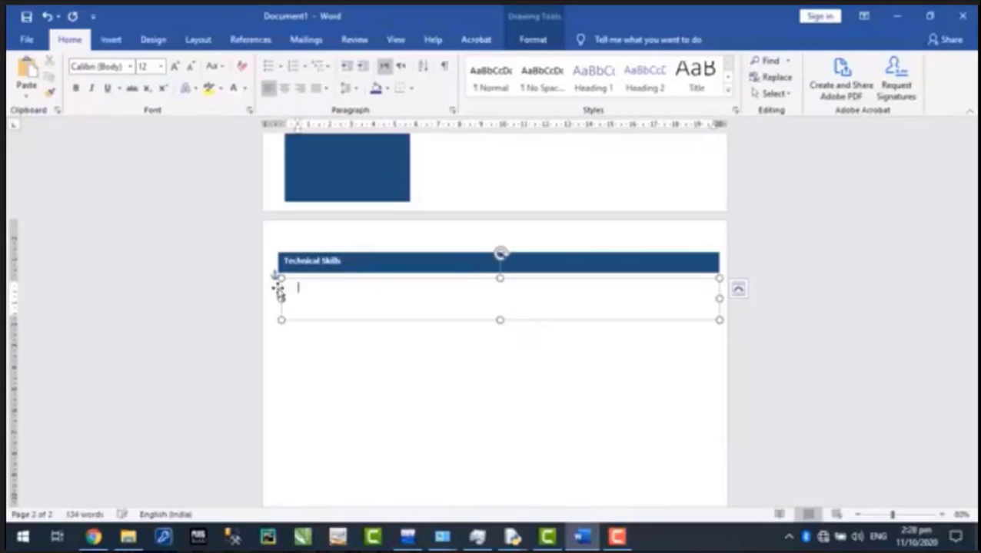
type("Good")
type(" working")
key("BackSpace")
key("BackSpace")
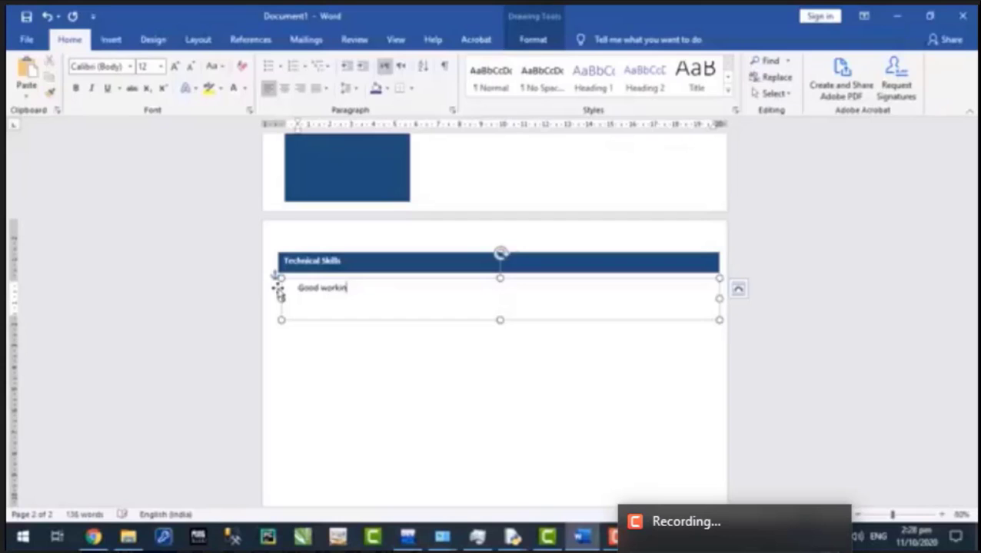
key("BackSpace")
key("BackSpace")
key("BackSpace")
type("pr")
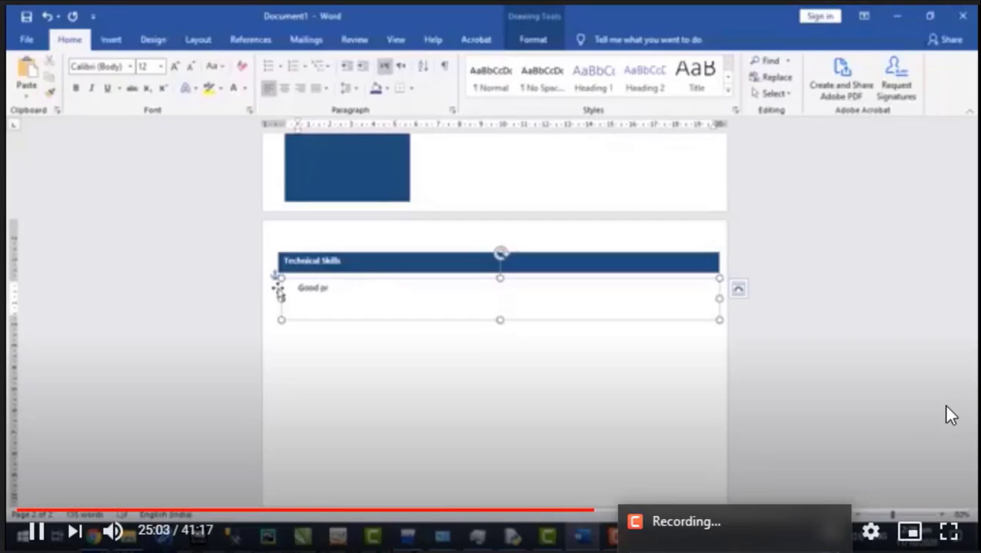
type("actical ")
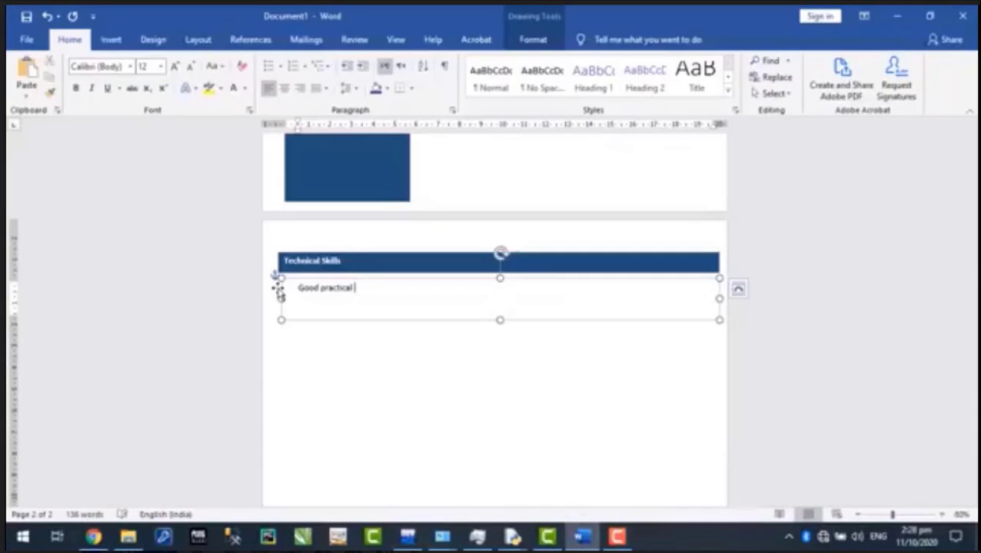
type("skill in ")
type("MS Wor")
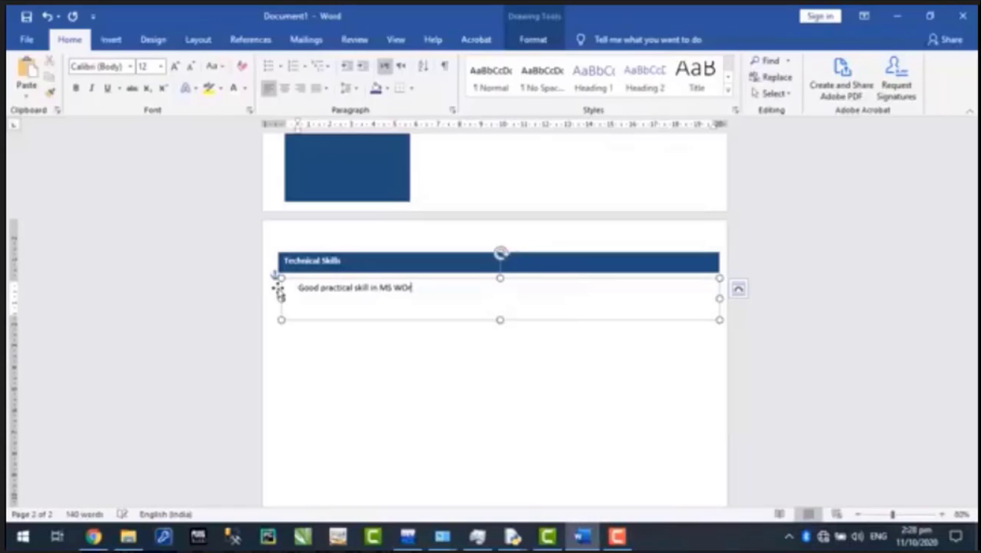
key("BackSpace")
key("BackSpace")
type("o")
type("Excel,")
type(" Pow")
key("BackSpace")
key("BackSpace")
key("BackSpace")
key("Return")
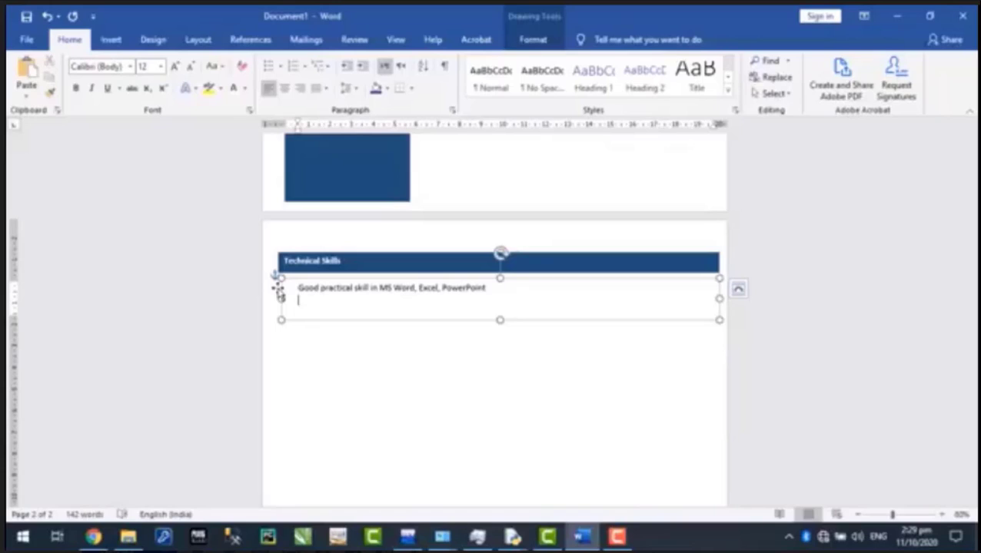
Add 'Internet Searching' and 'Searching and managing data', then begin a line 'Can work with windows Operating'.
type("Internet ")
type("Searchi")
type("ng S")
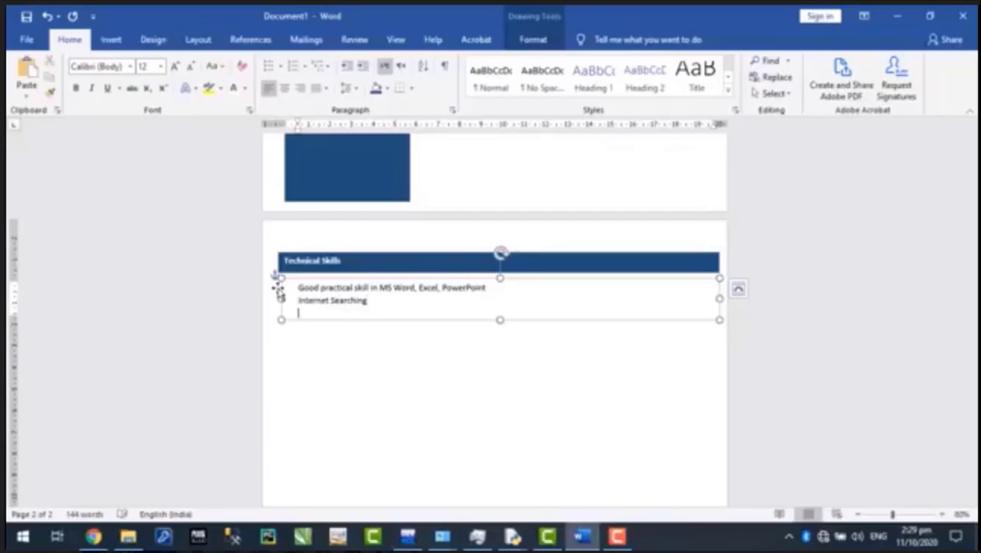
type("earching ")
type("and")
type(" managing d")
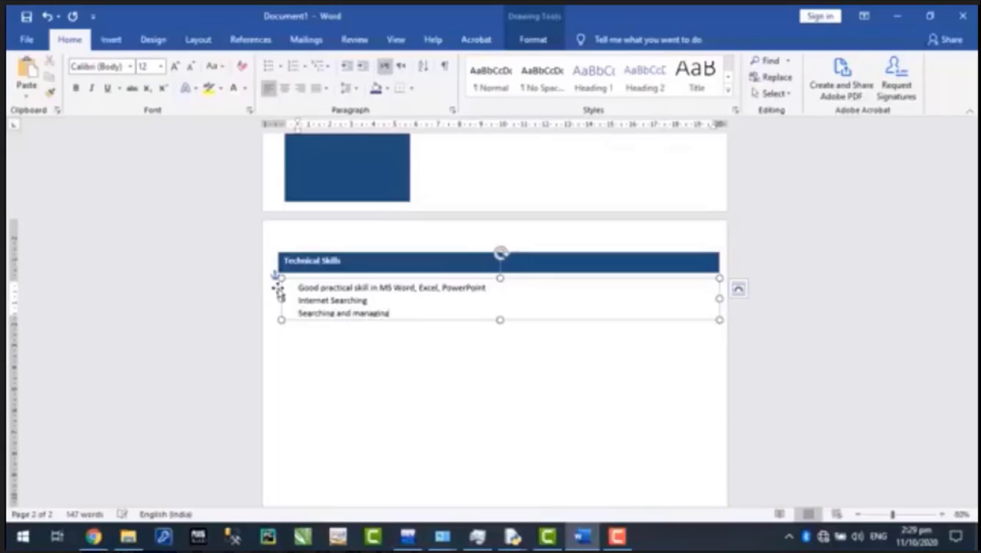
type("ata")
left_click(454, 319)
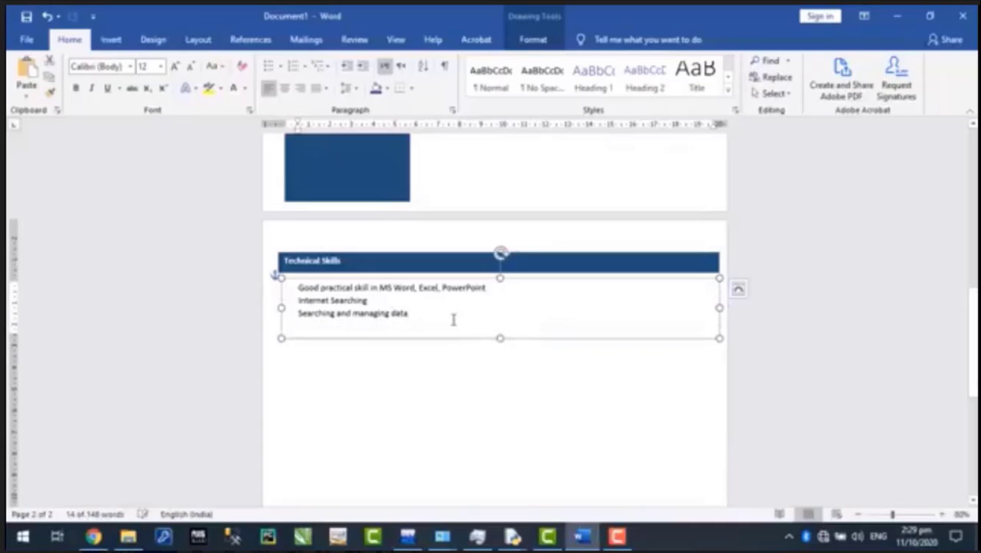
key("Return")
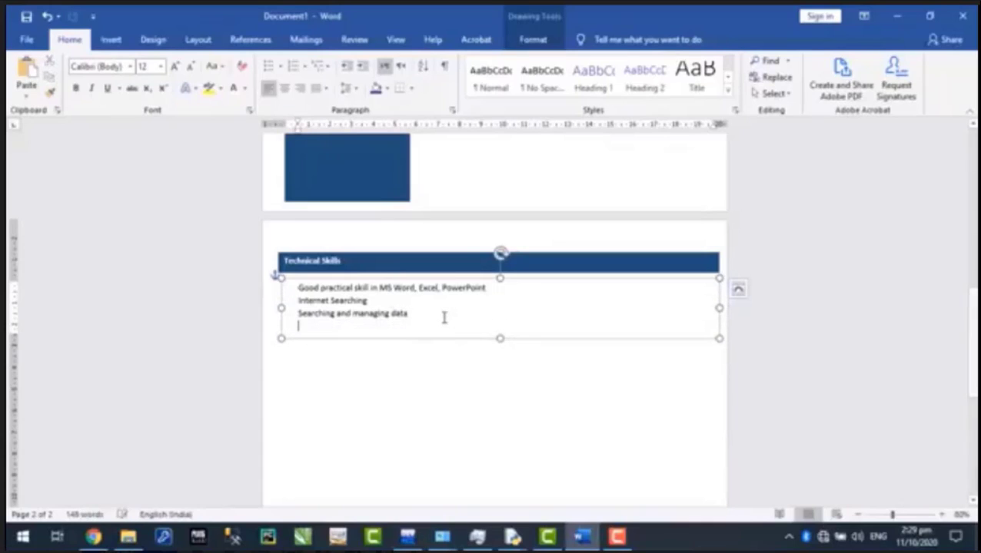
type("W")
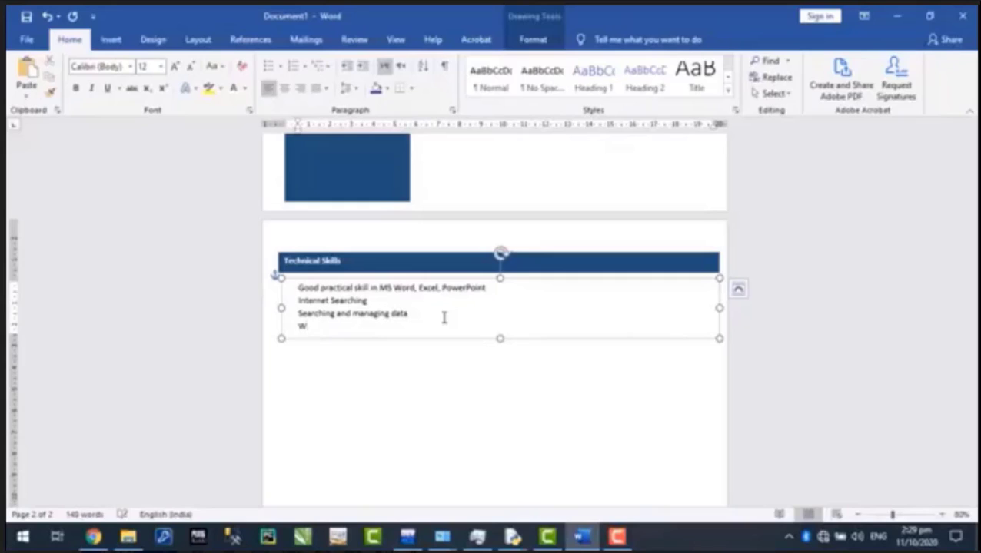
type("in")
key("BackSpace")
key("BackSpace")
key("BackSpace")
type("aan ")
type("work")
type(" with")
type(" window")
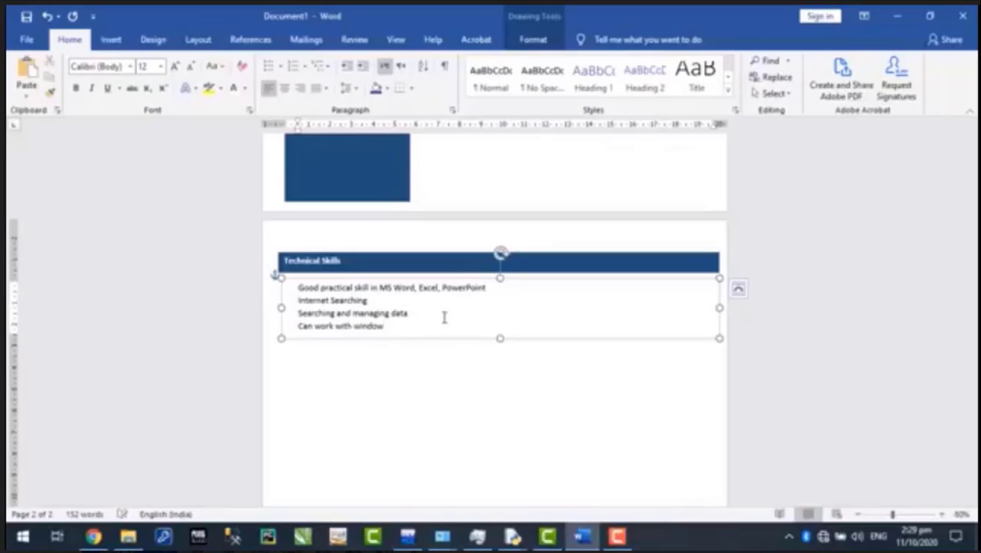
type(" Ope")
type("ra")
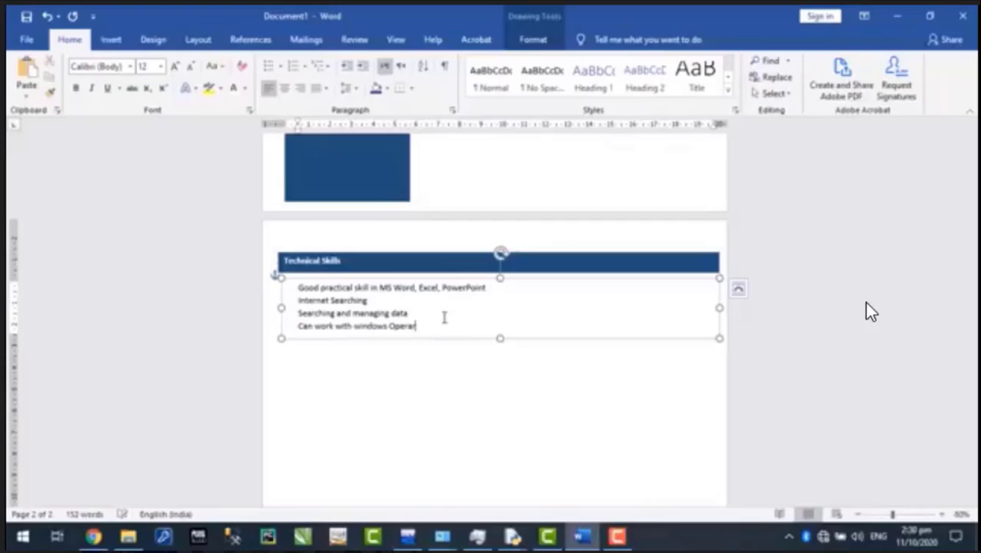
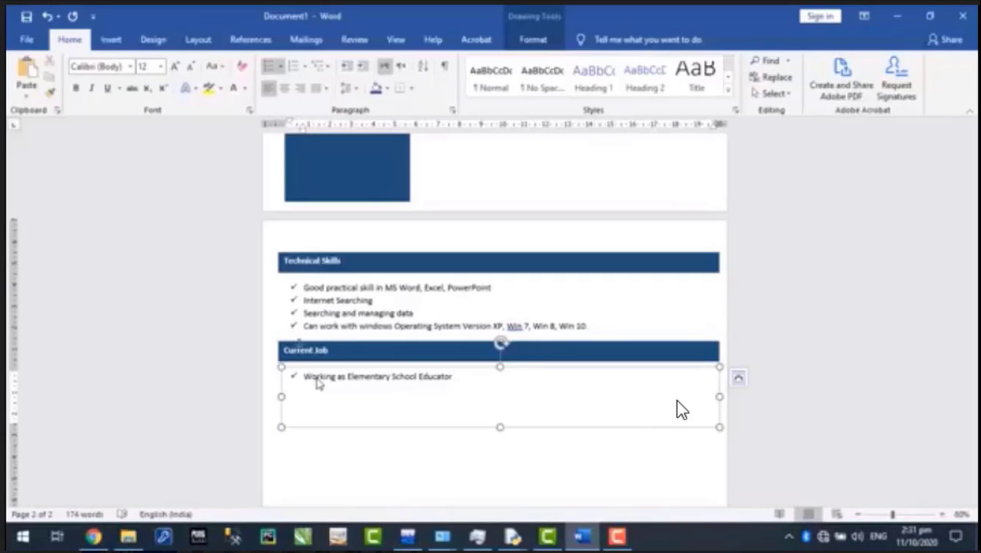
Complete the job line as 'Educator (Science Math) in Education Department since 02-08-2017'.
type("3")
type("cine")
type("ce Ma")
type("th")
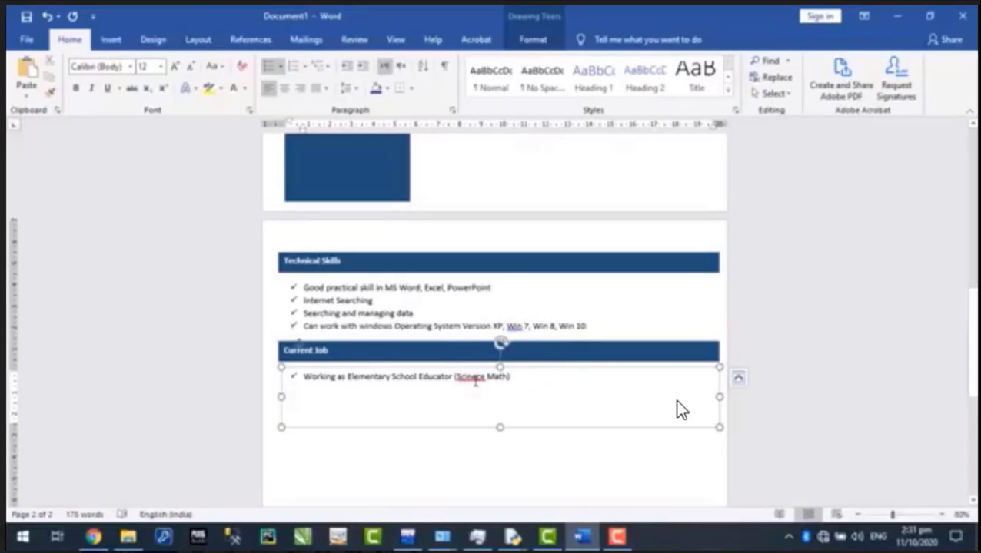
type("e")
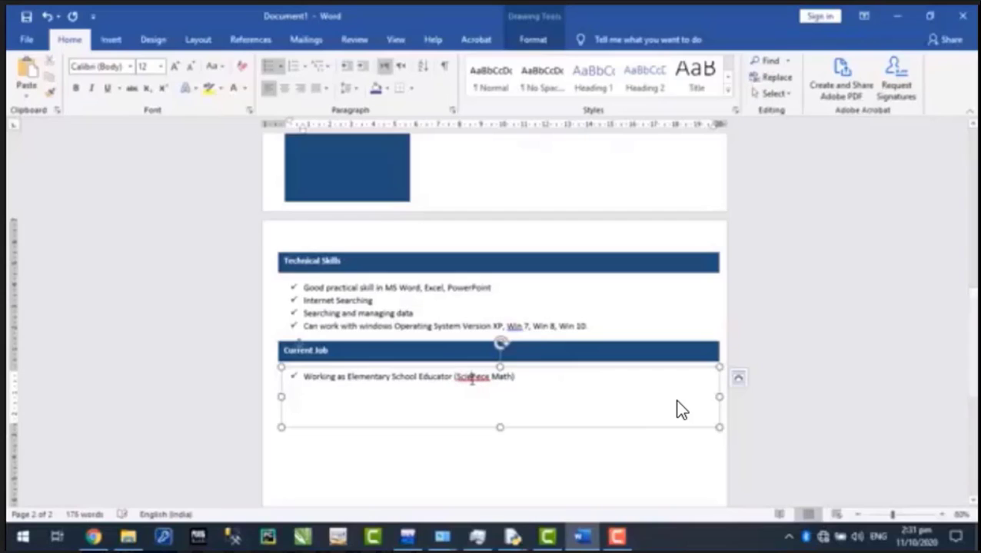
key("BackSpace")
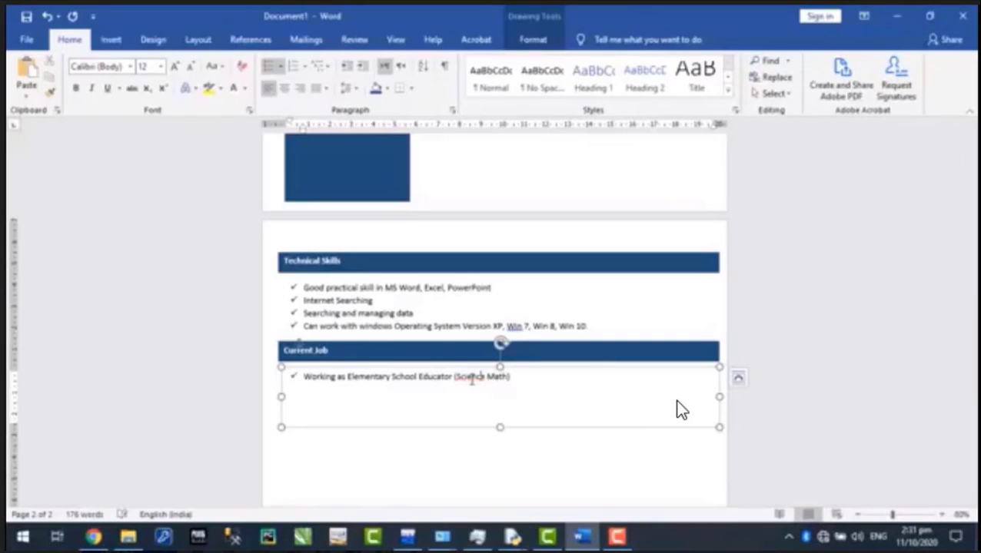
key("End")
type("in")
type(" Education")
type(" Dep")
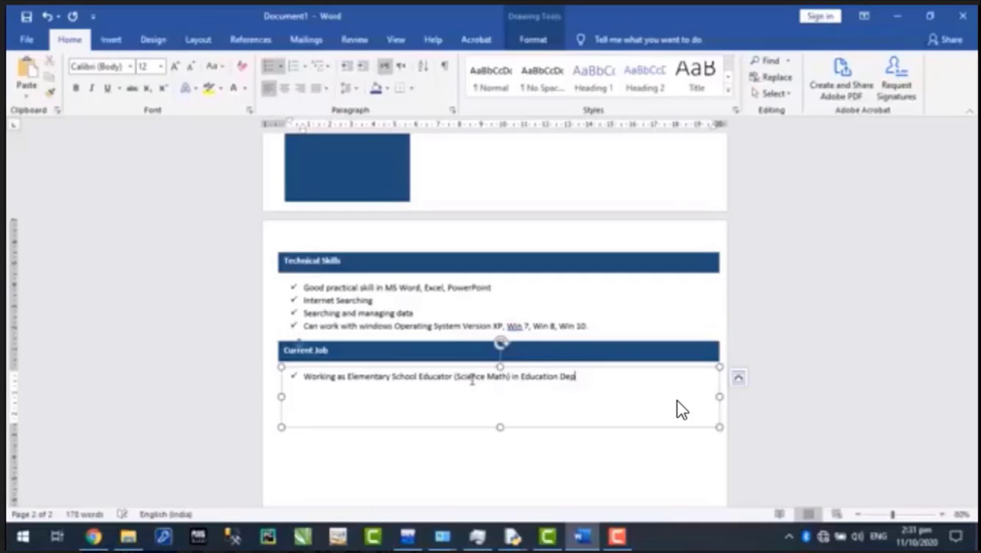
type("ar")
type("tment ")
type("since")
type(" 0")
type("2-08-")
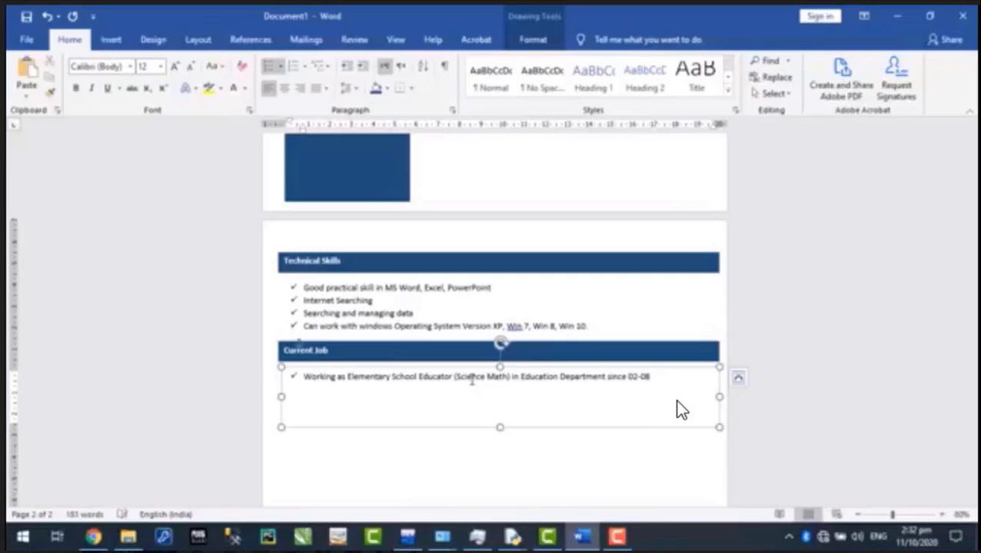
type("2")
type("017.")
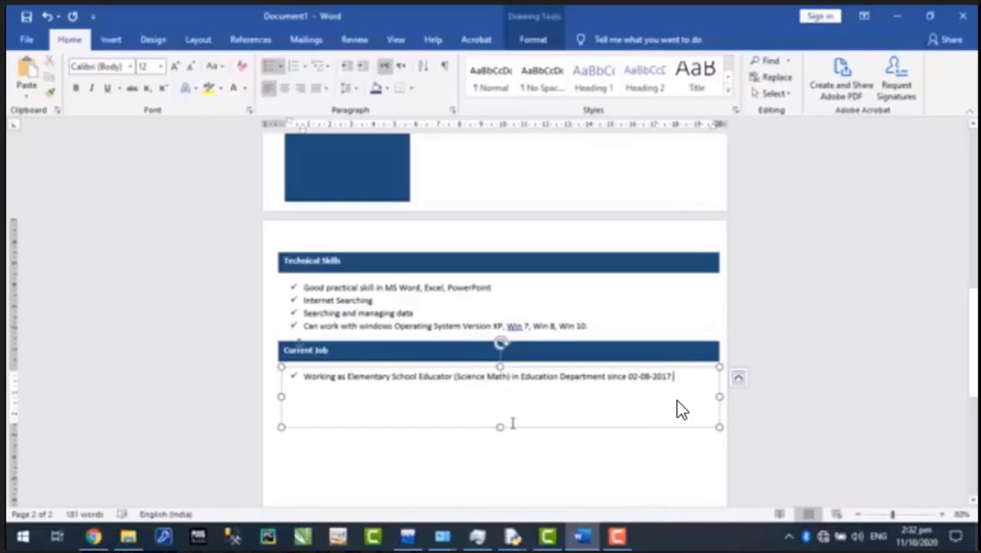
Shorten the Current Job text box so it fits its text.
left_click_drag(500, 427, 500, 393)
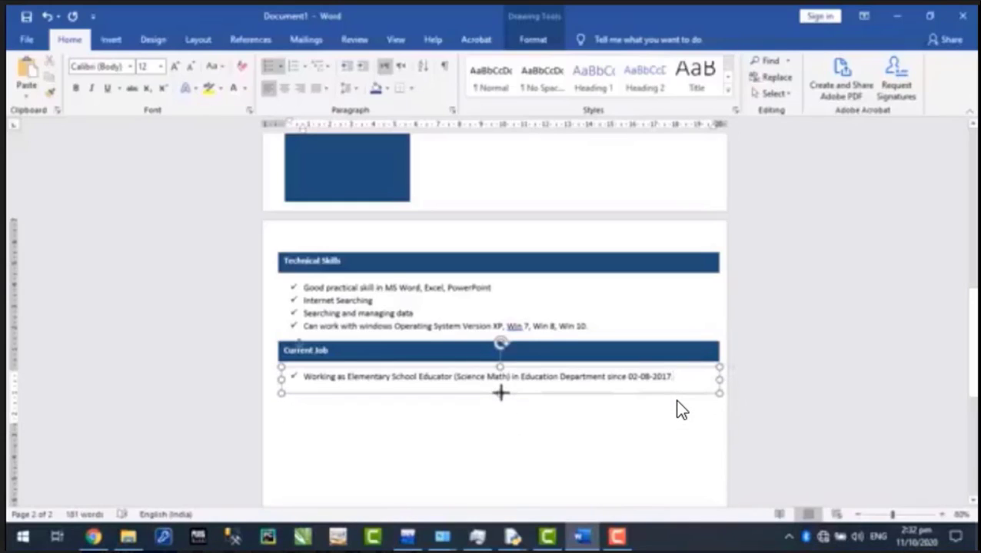
left_click(481, 408)
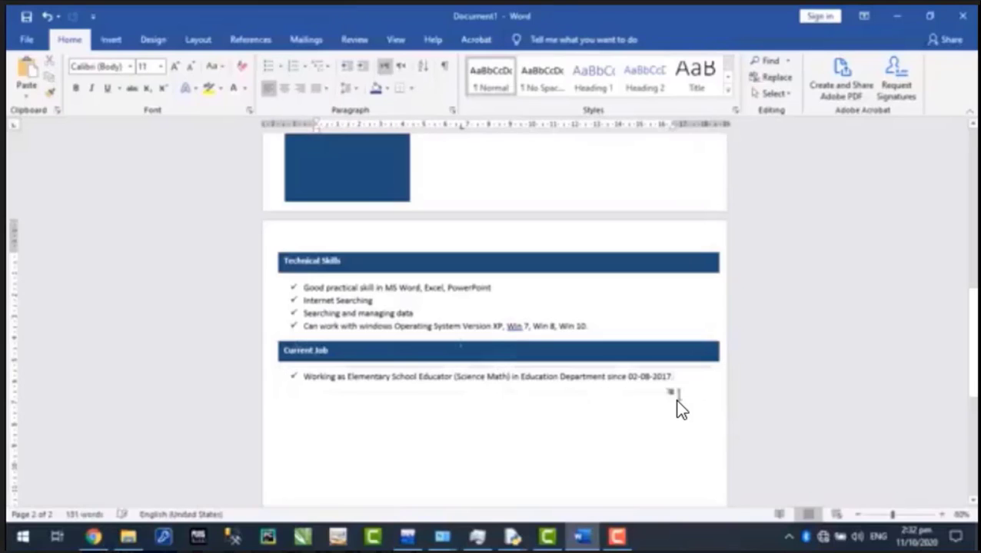
scroll(677, 410, "down", 5)
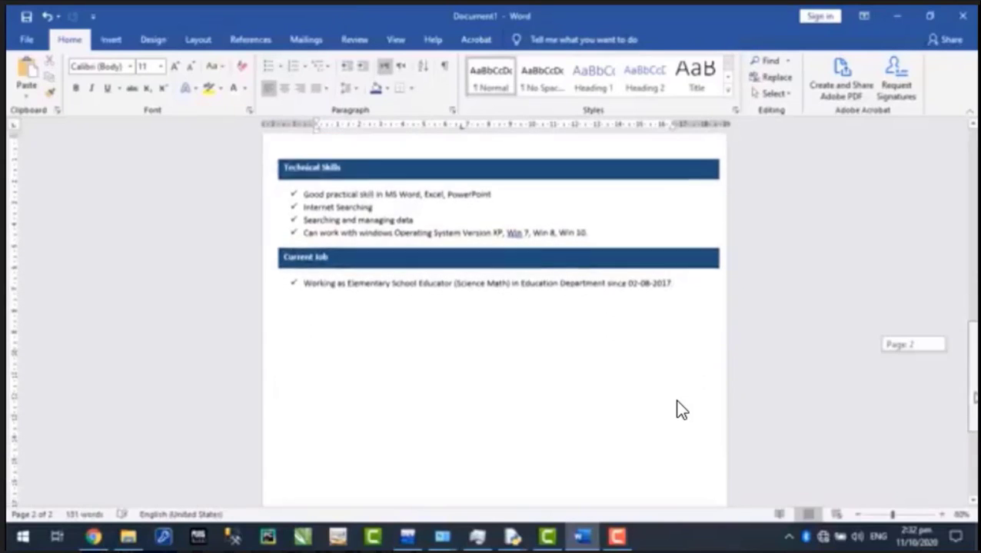
scroll(676, 409, "down", 3)
scroll(676, 409, "up", 8)
scroll(677, 410, "up", 3)
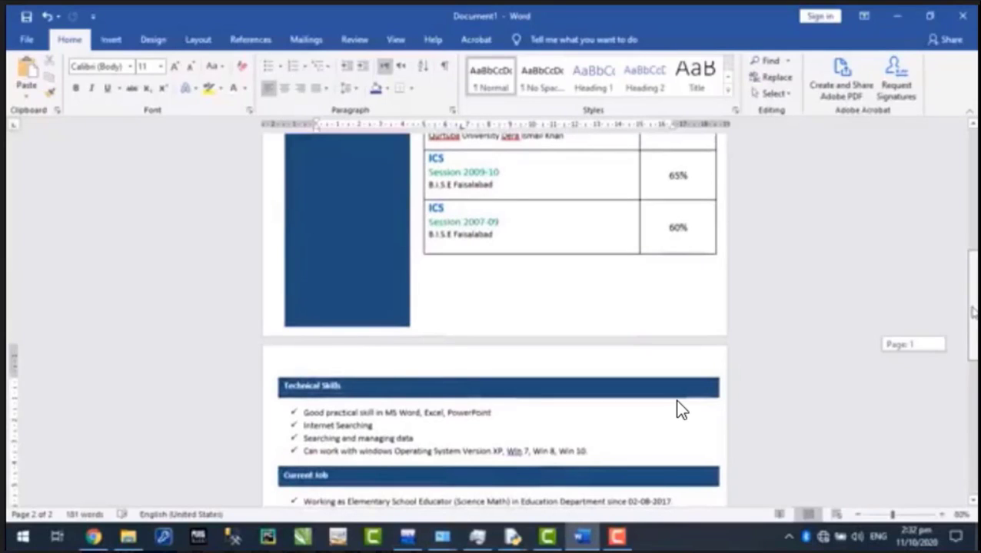
scroll(677, 409, "down", 4)
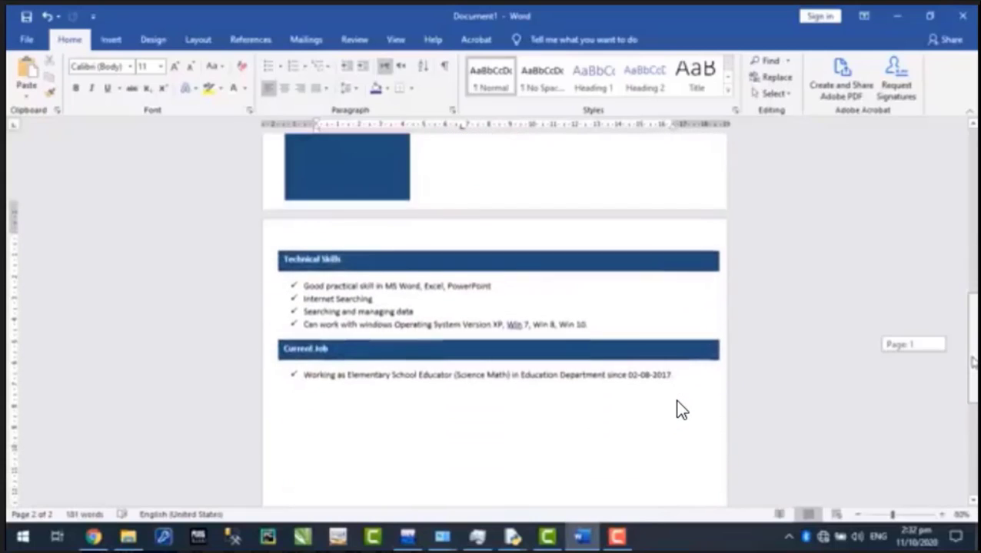
Duplicate the Current Job header bar and text box below the original.
left_click(506, 336)
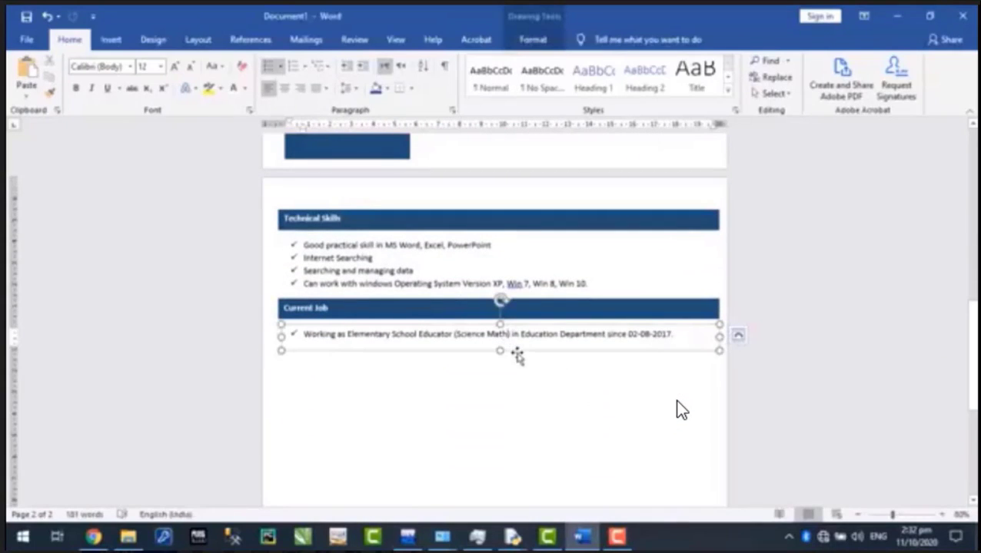
left_click(517, 316, "shift")
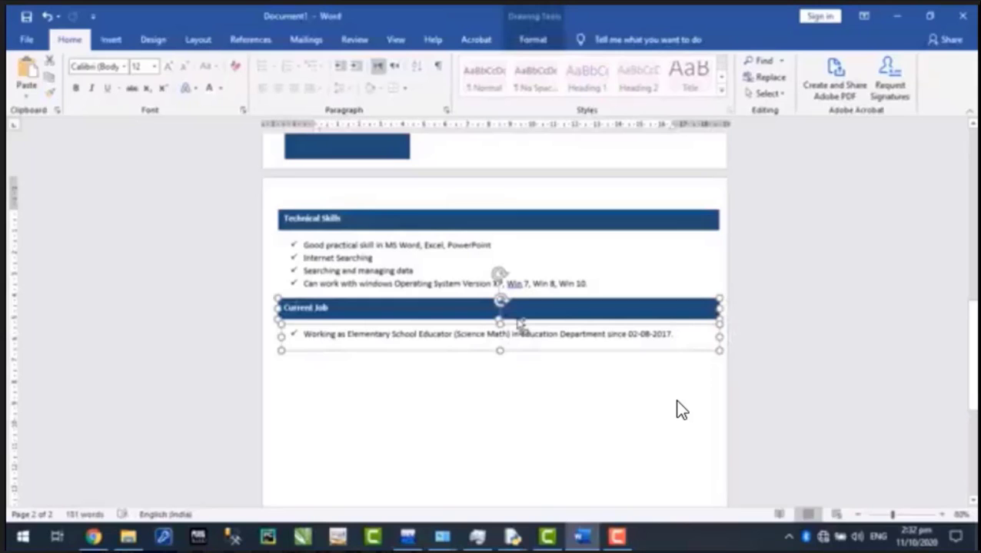
right_click(518, 316)
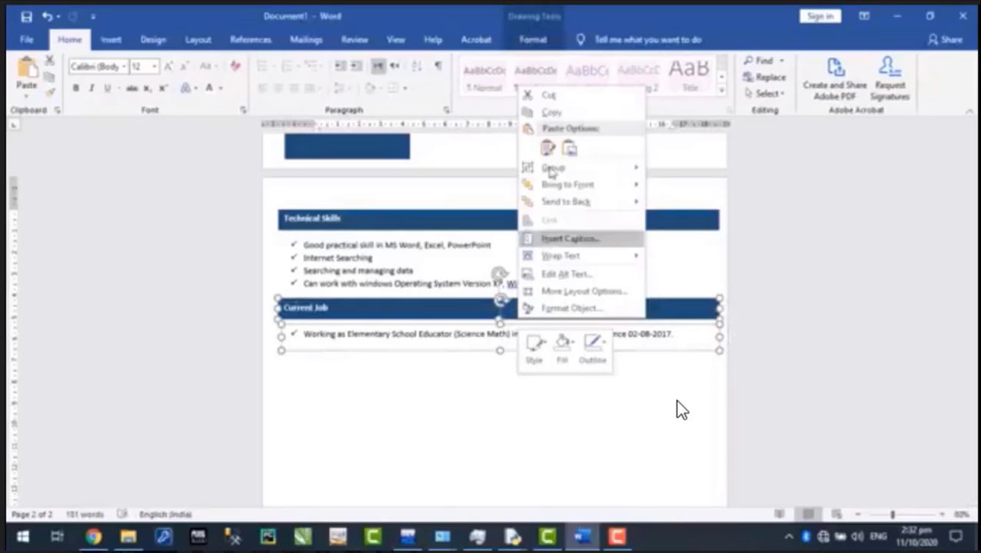
left_click(549, 112)
left_click(453, 385)
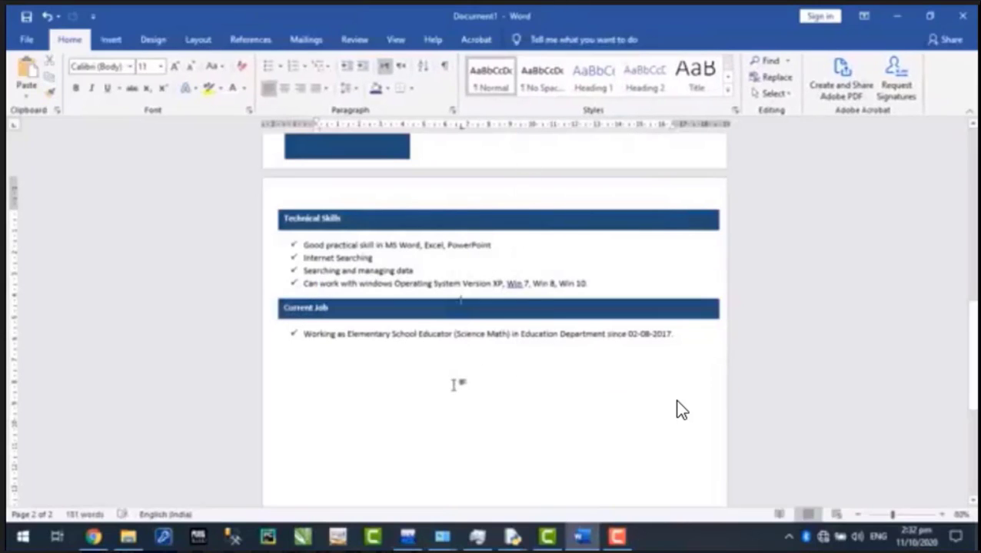
right_click(454, 386)
key("ctrl+v")
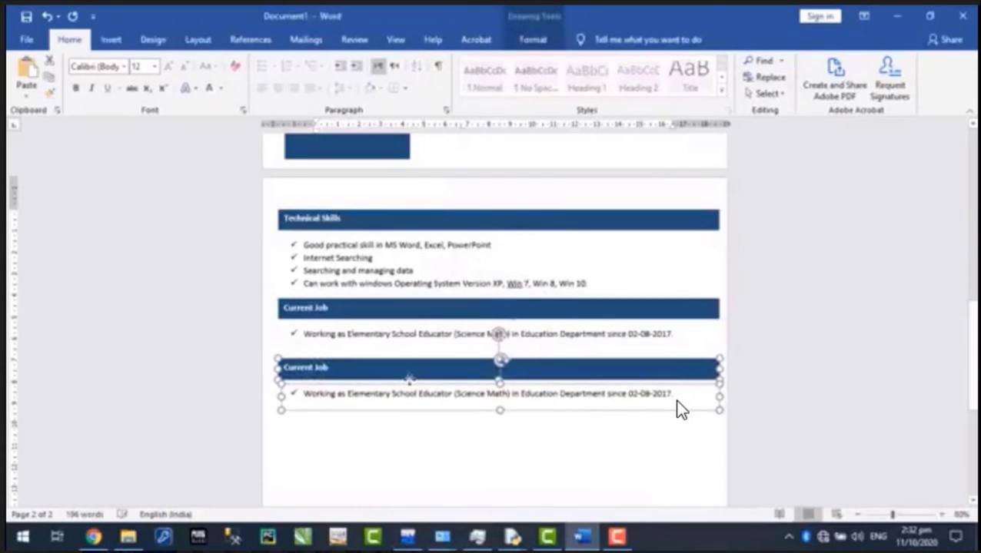
Rename the copied header to Hobbies and replace the bullets, starting with 'Reading Books.'.
left_click(301, 365)
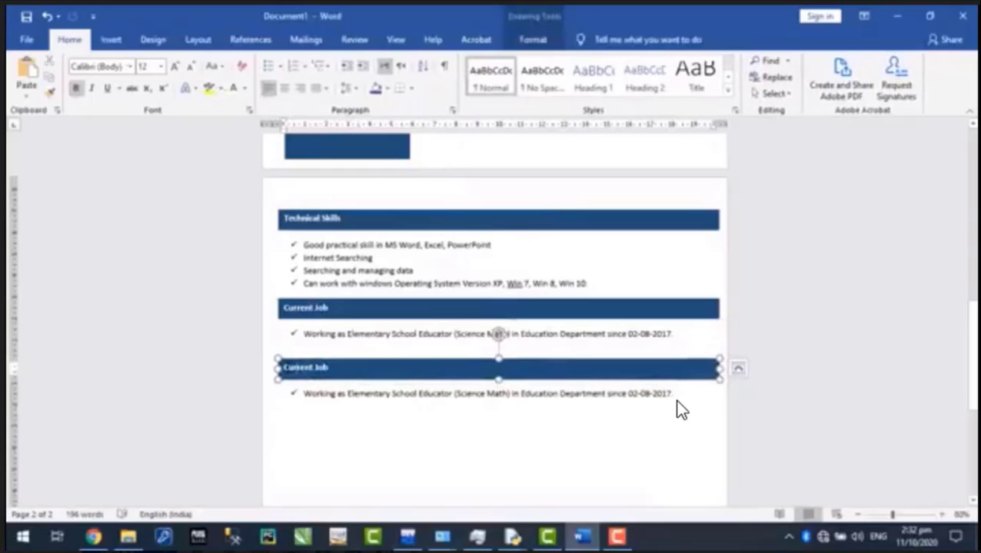
left_click_drag(283, 367, 332, 367)
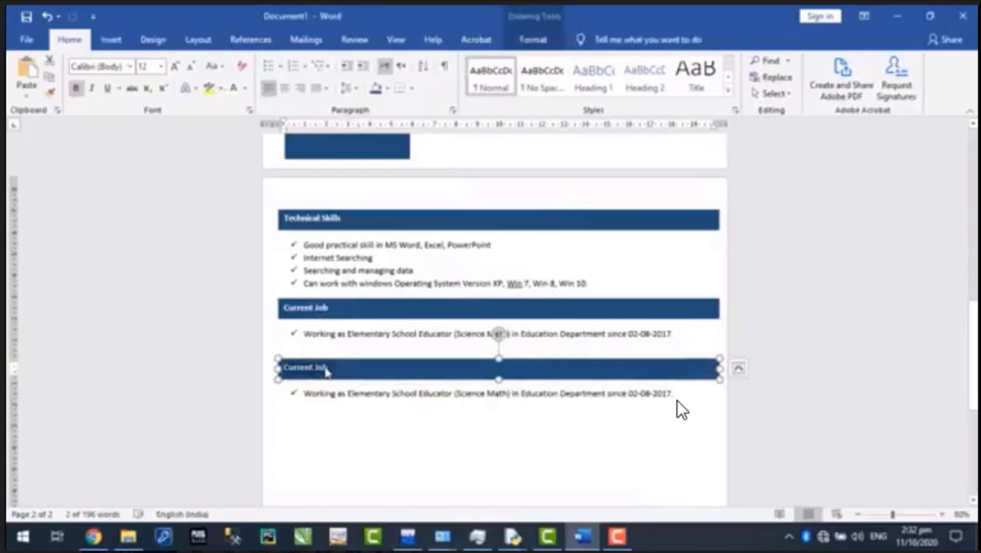
type("Hobbies")
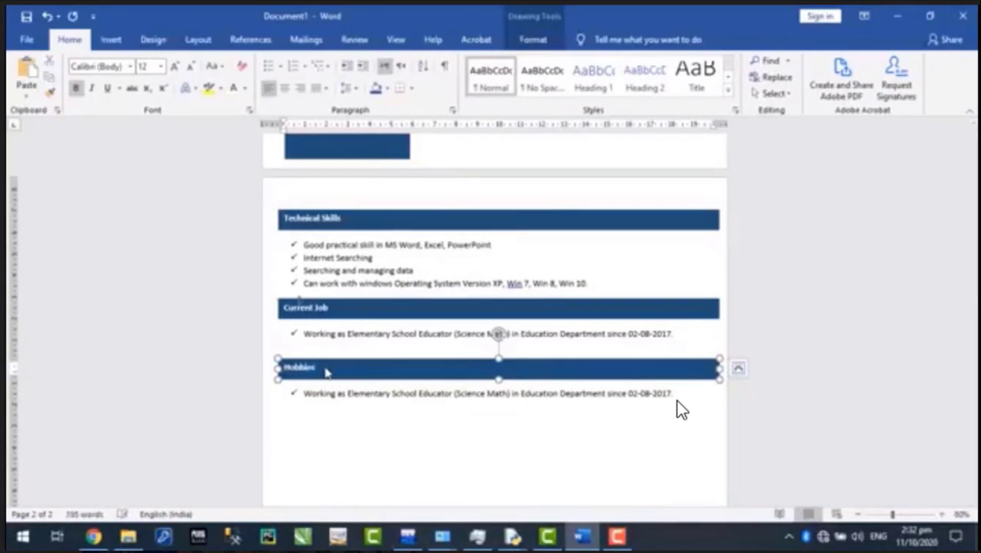
mouse_move(305, 393)
left_mouse_down()
mouse_move(665, 398)
mouse_move(678, 410)
left_mouse_up()
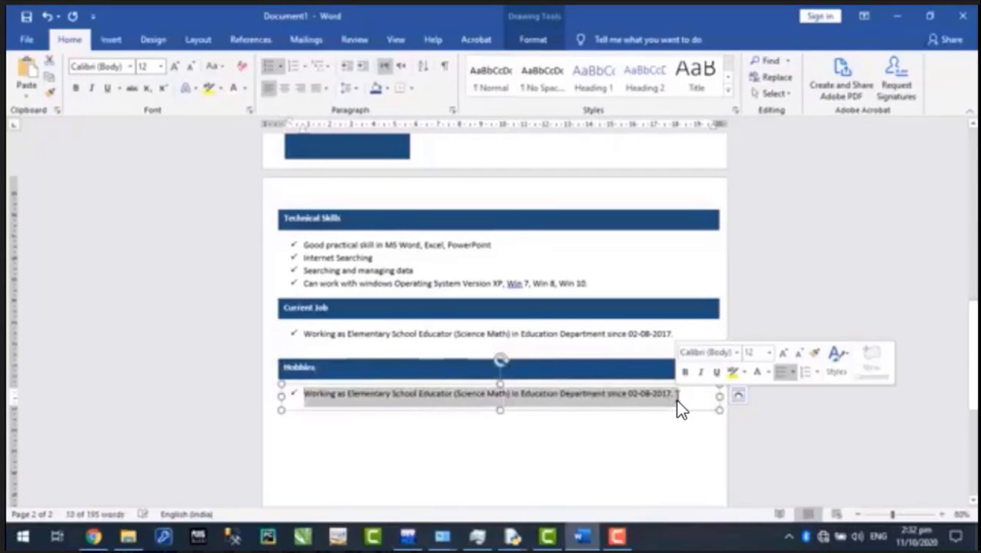
type("Reading")
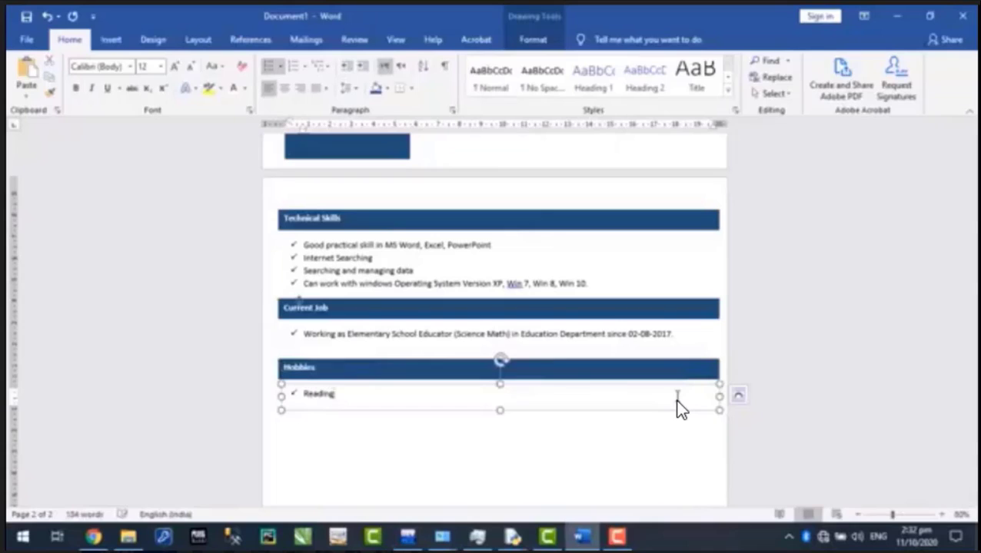
type(" &ooks.")
key("Return")
type("Work as instructor MS Office on Youtube.")
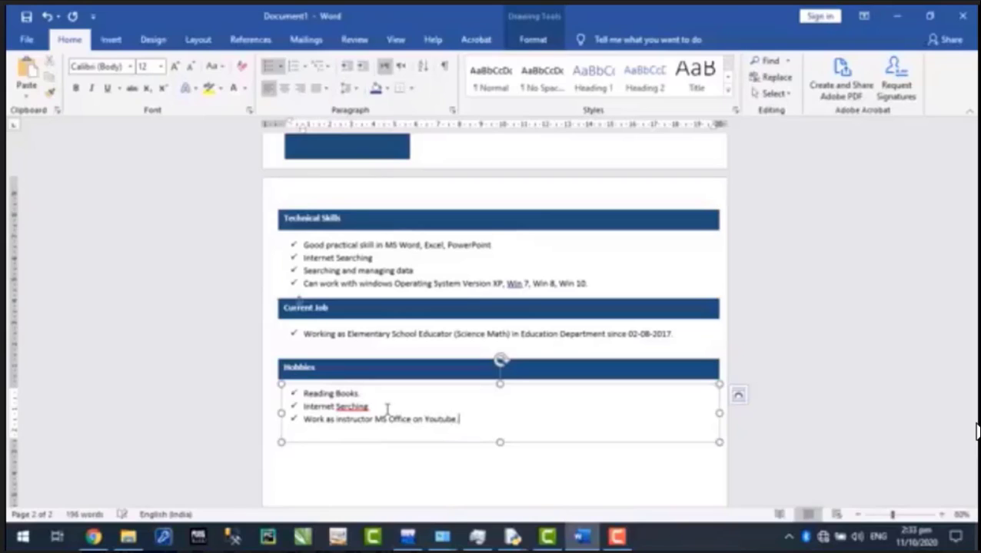
Correct the Hobbies list spelling to 'Searching' and 'YouTube'.
left_click(343, 406)
type("ar")
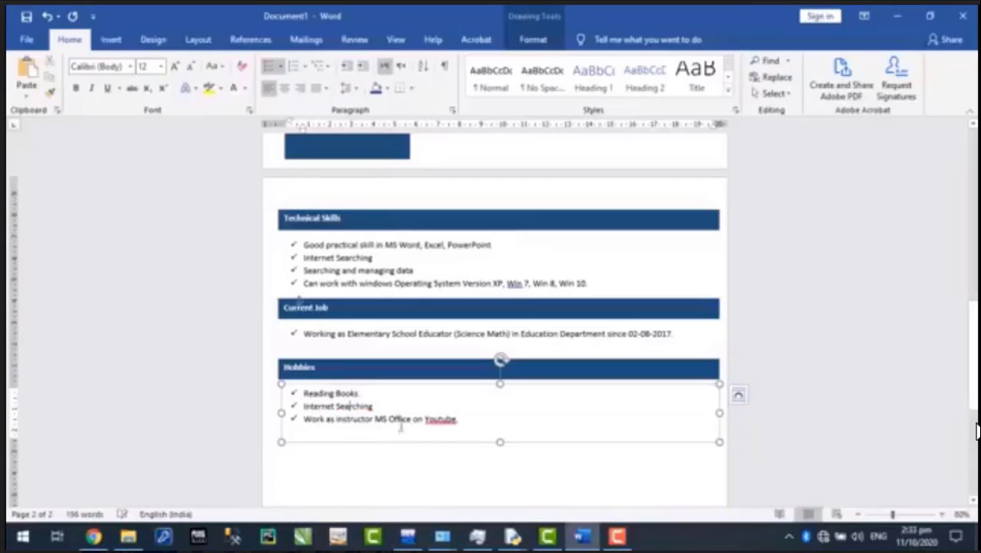
right_click(441, 421)
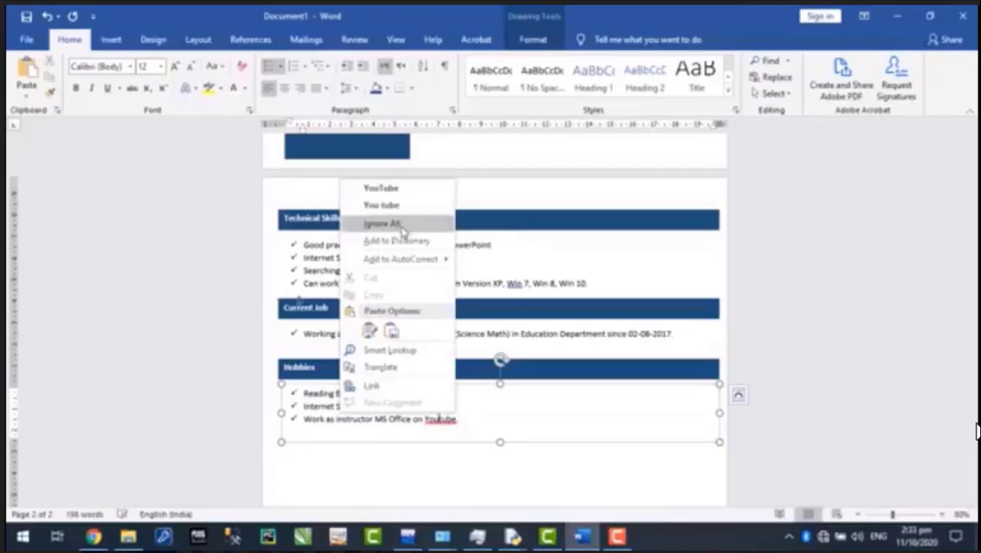
left_click(400, 189)
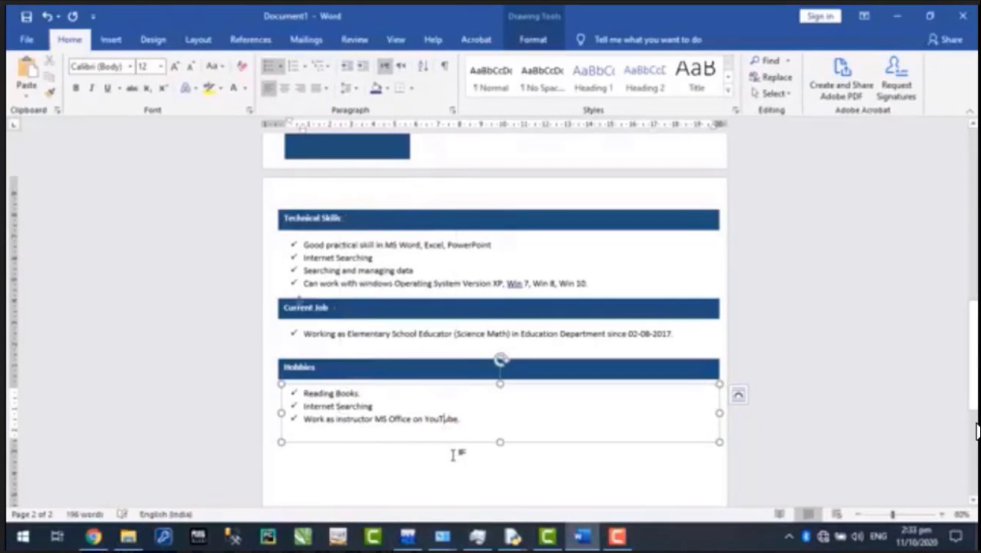
left_click(451, 450)
left_click(413, 419)
left_click(400, 374)
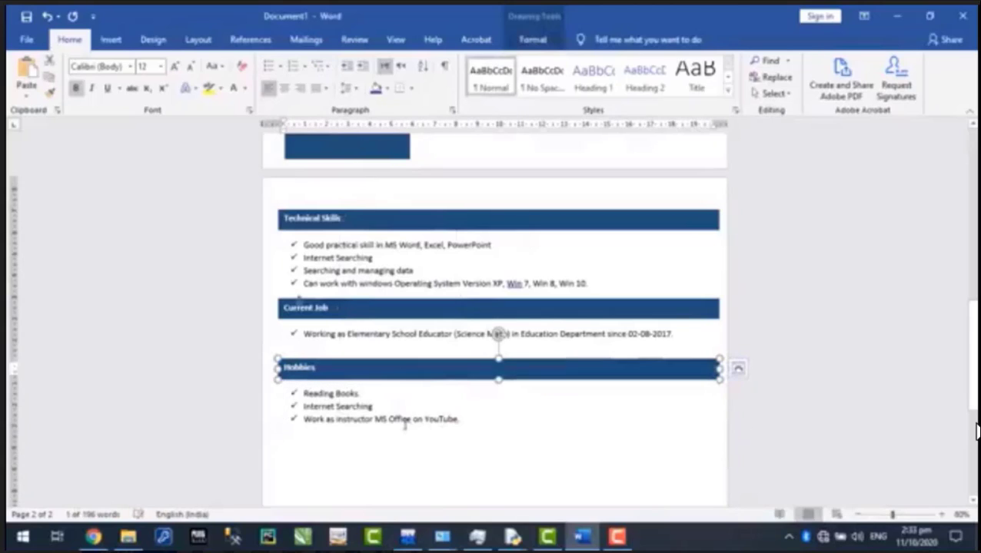
Paste a copy of the Hobbies block with source formatting and move it below the Hobbies list.
left_click(443, 444, "shift")
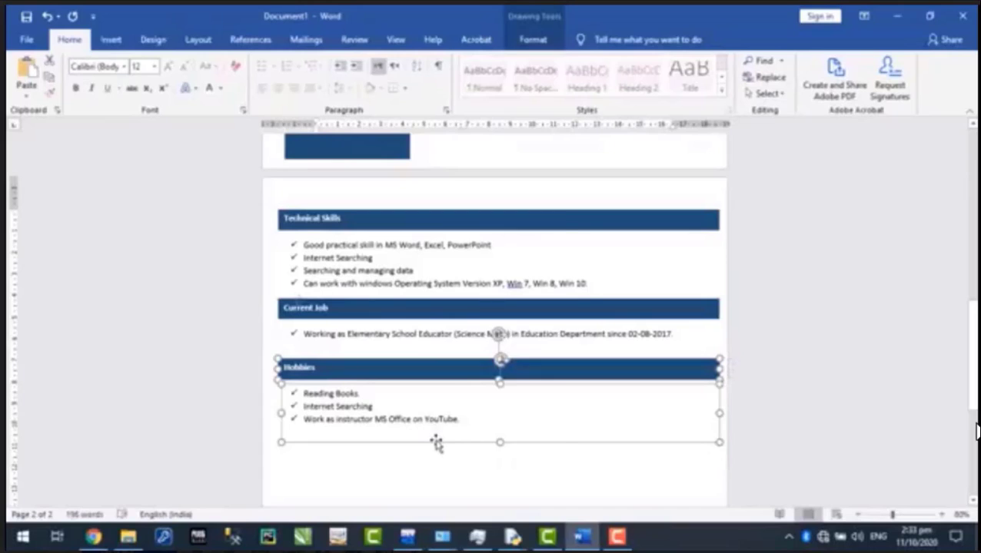
right_click(438, 443)
scroll(400, 426, "down", 3)
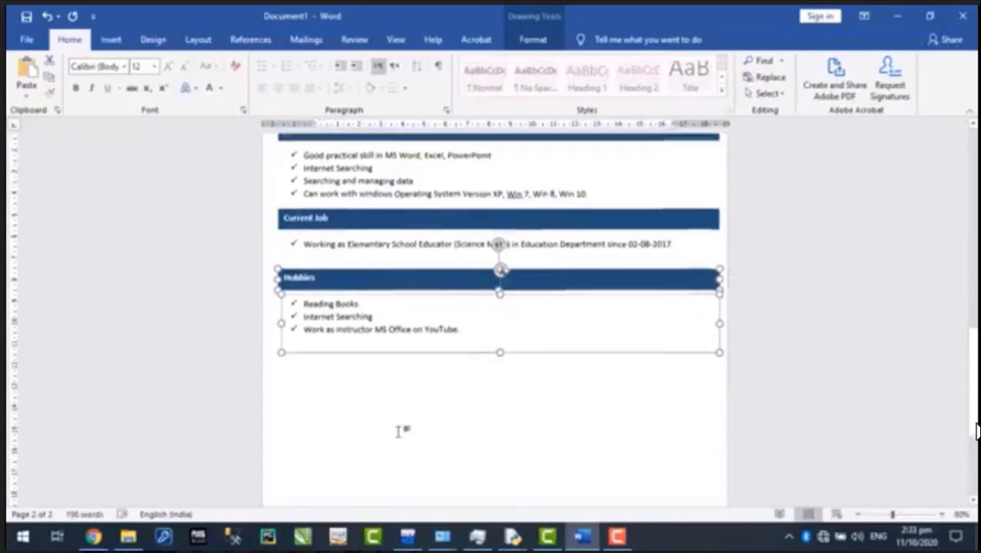
left_click(385, 372)
right_click(386, 372)
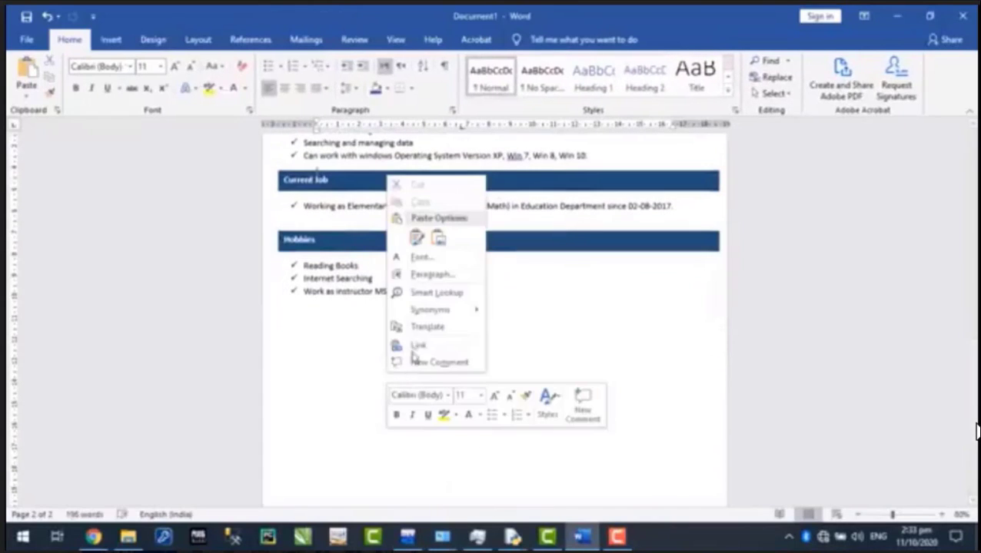
left_click(417, 240)
left_click(445, 250)
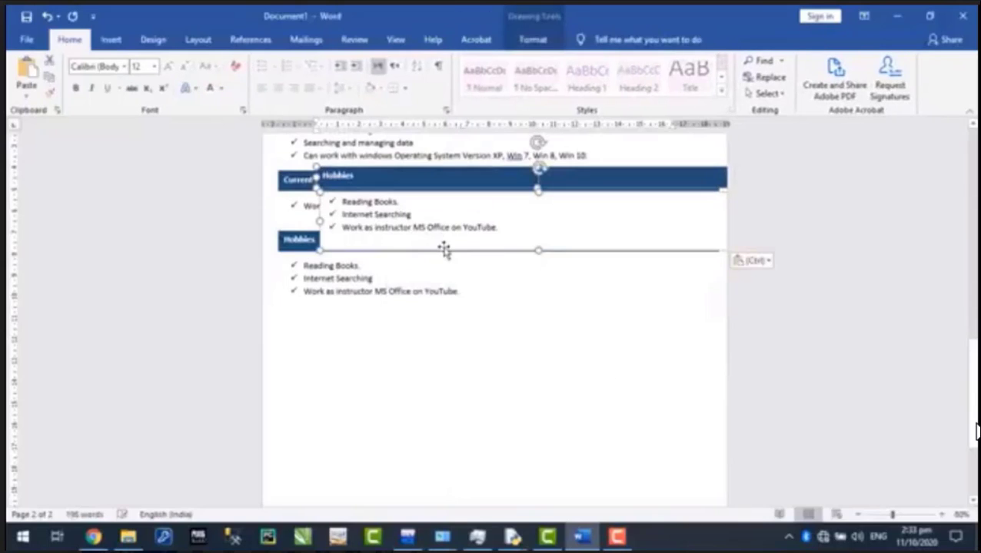
left_click_drag(445, 249, 406, 387)
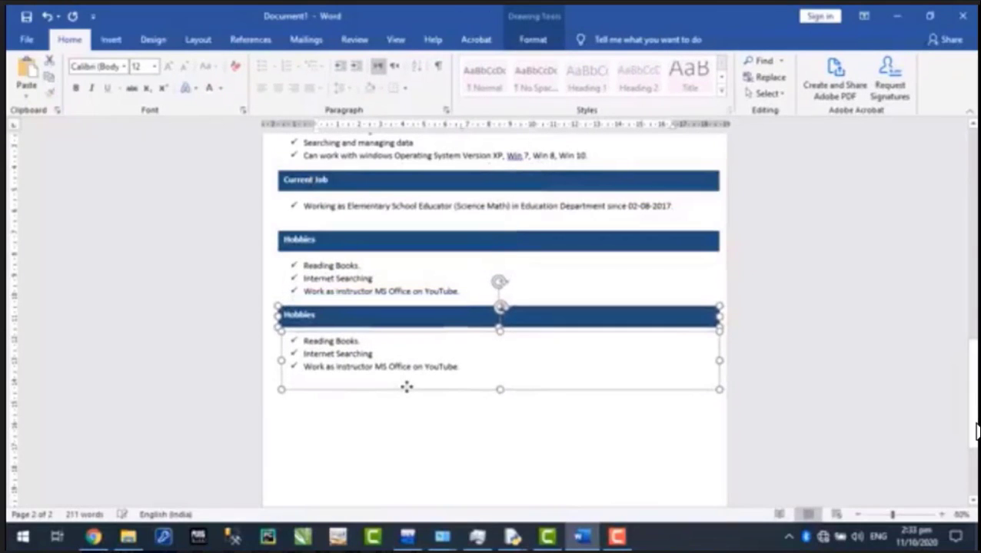
Rename the copied header to Reference and delete the text box beneath it.
left_click(312, 314)
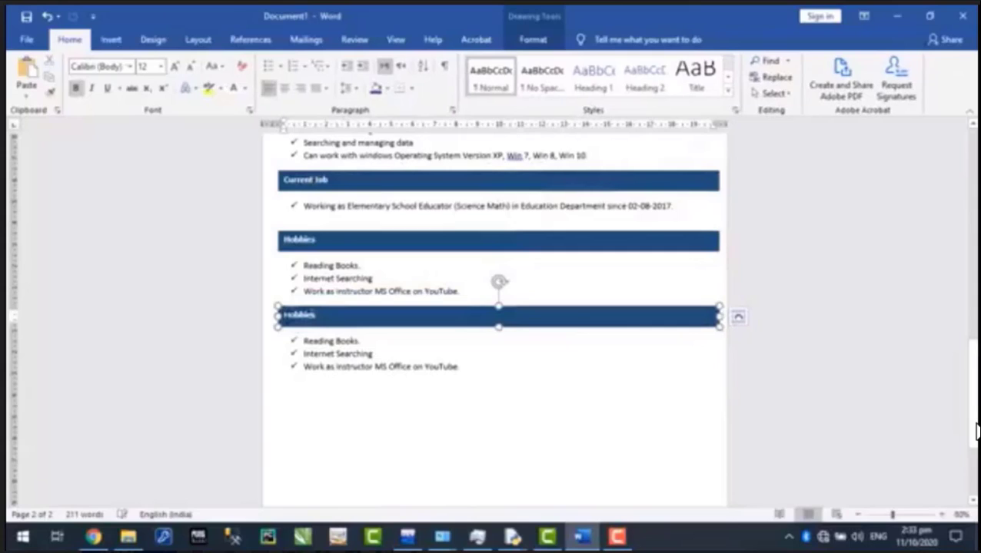
double_click(344, 318)
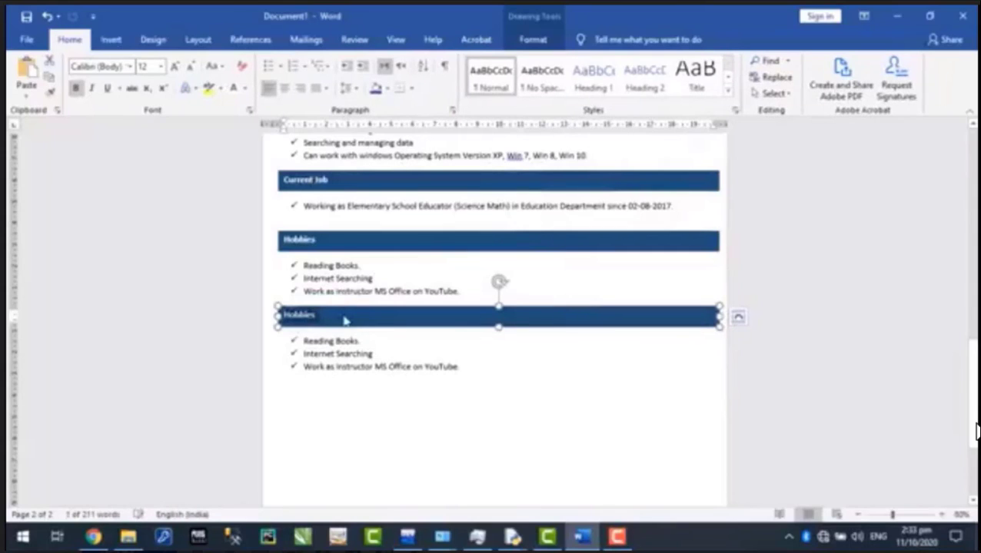
type("Reference")
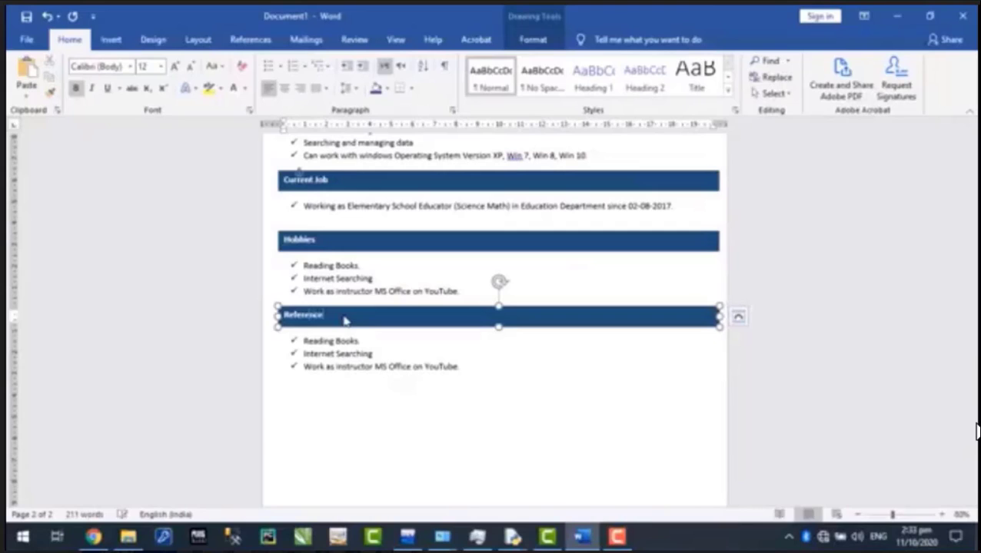
left_click_drag(466, 372, 309, 347)
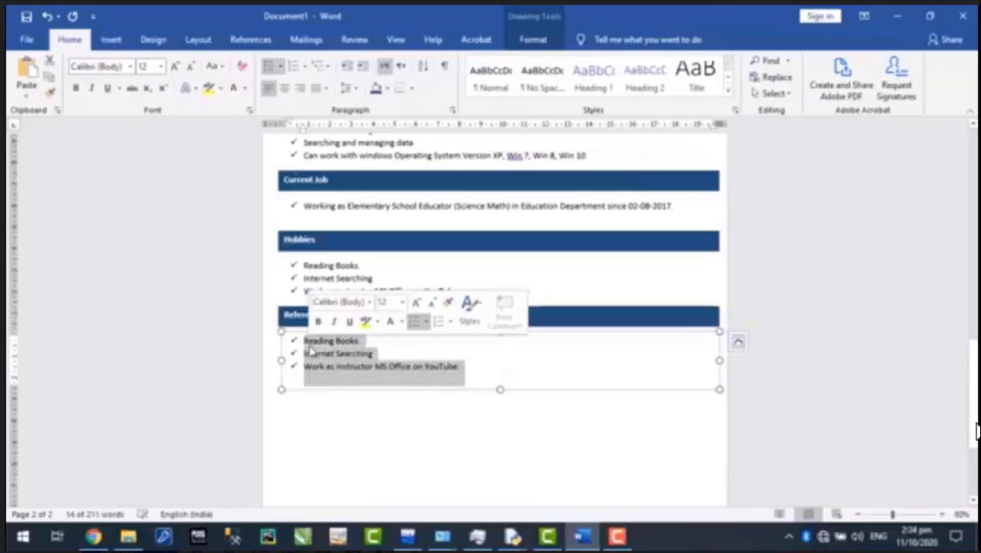
type("Refe")
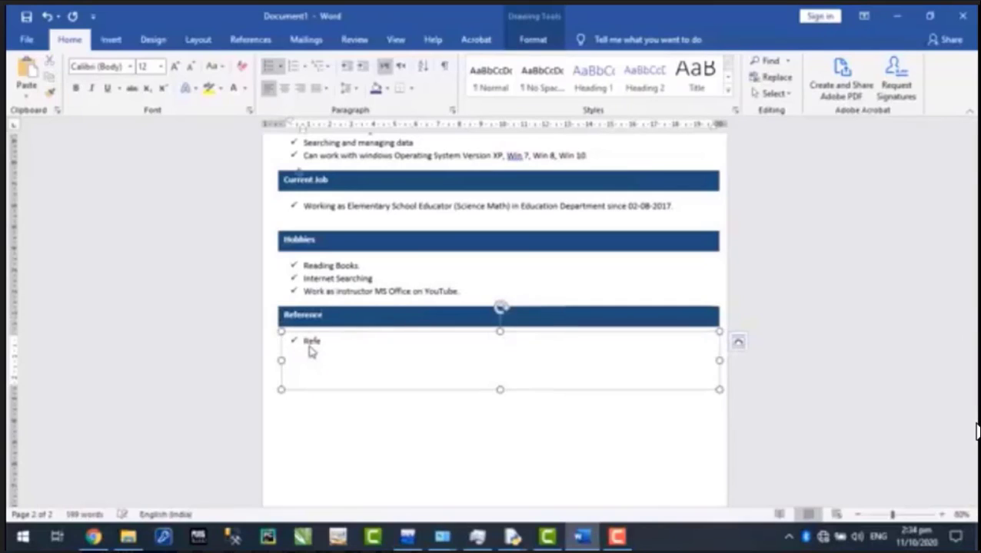
key("BackSpace")
key("BackSpace")
key("BackSpace")
key("BackSpace")
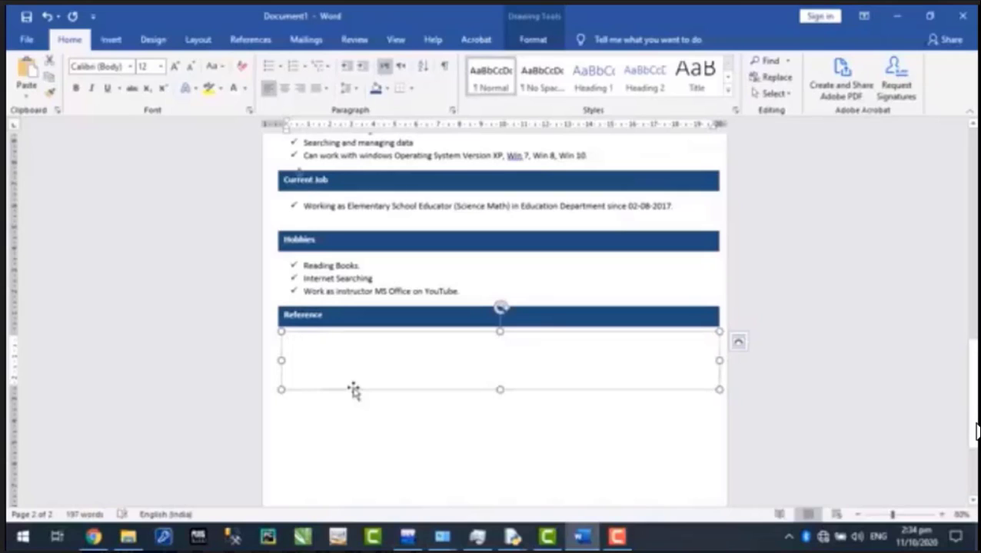
key("Delete")
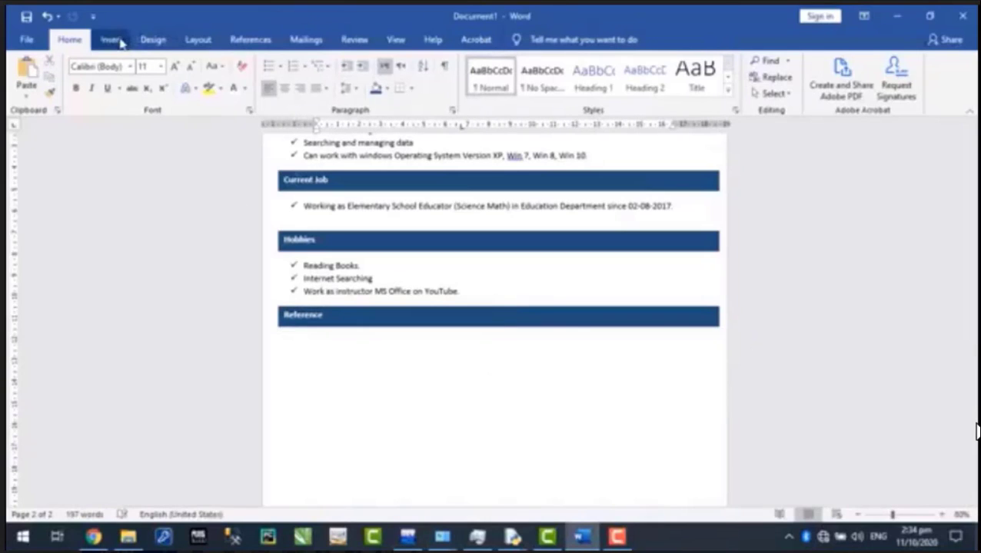
Insert a 2x2 table under the Reference bar, widen it to match the bar, and begin typing 'Reference'.
left_click(112, 40)
left_click(107, 80)
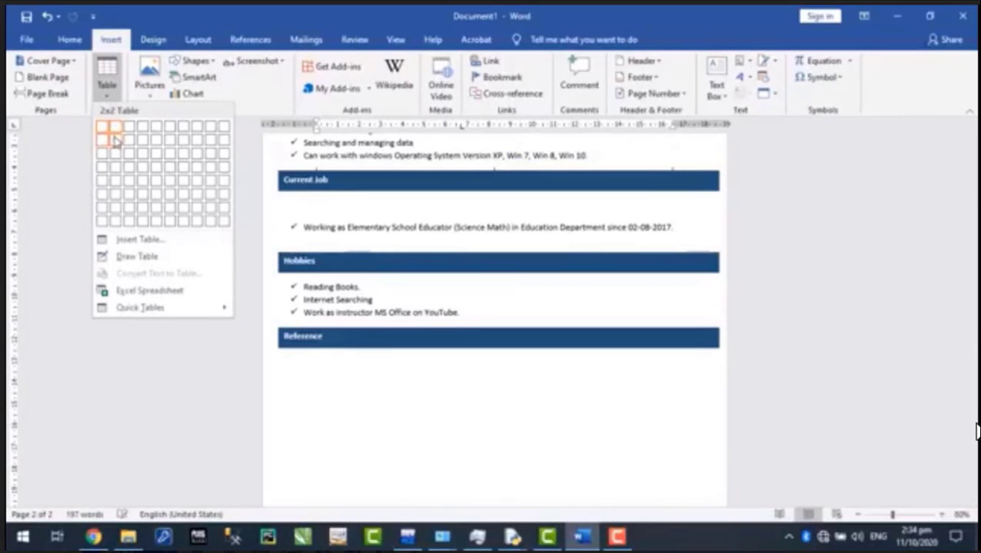
left_click(114, 140)
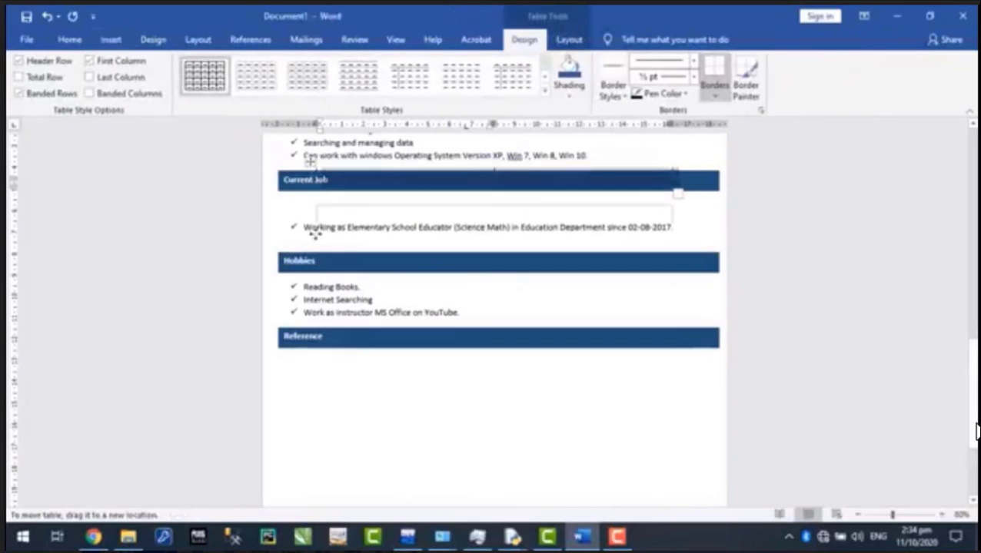
left_click_drag(315, 234, 282, 361)
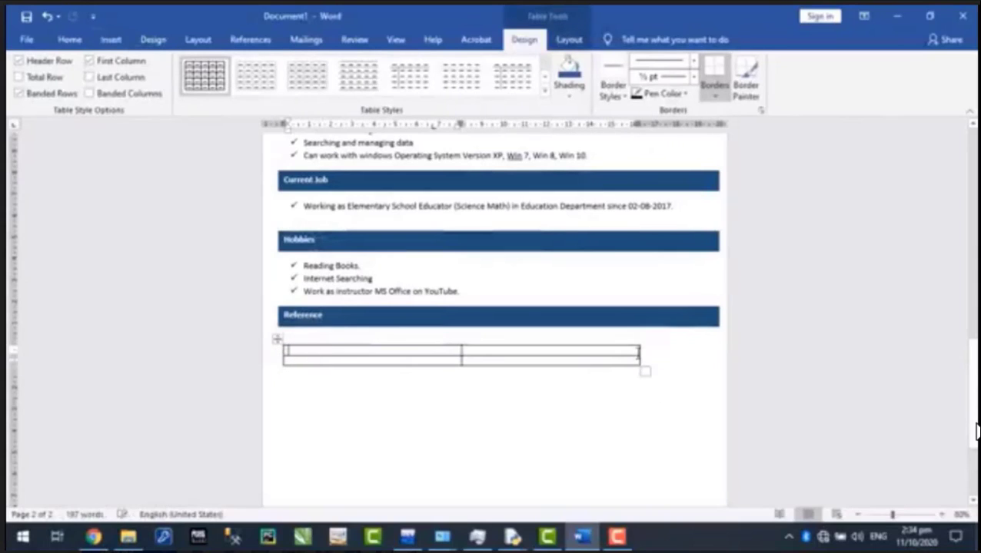
left_click_drag(638, 352, 715, 351)
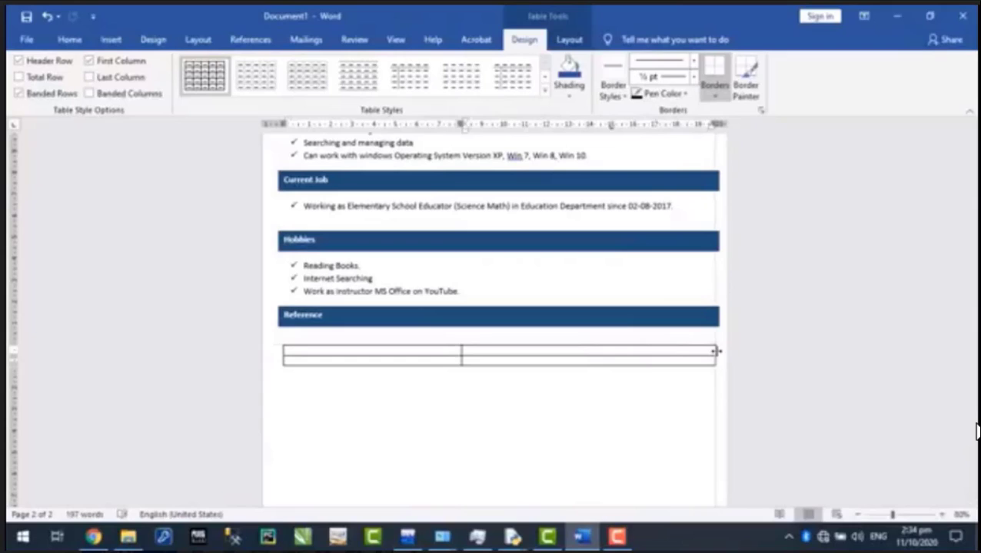
mouse_move(364, 353)
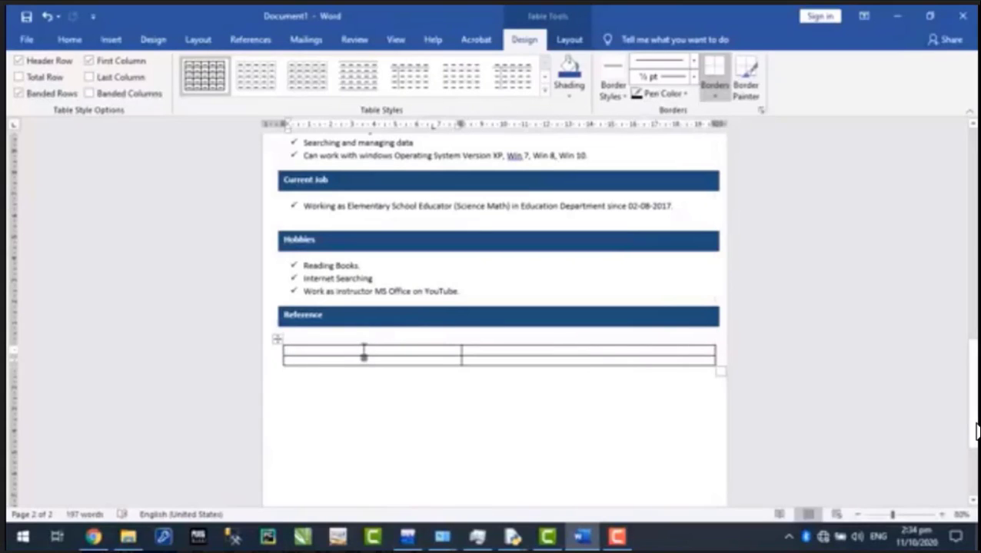
type("Reference 1")
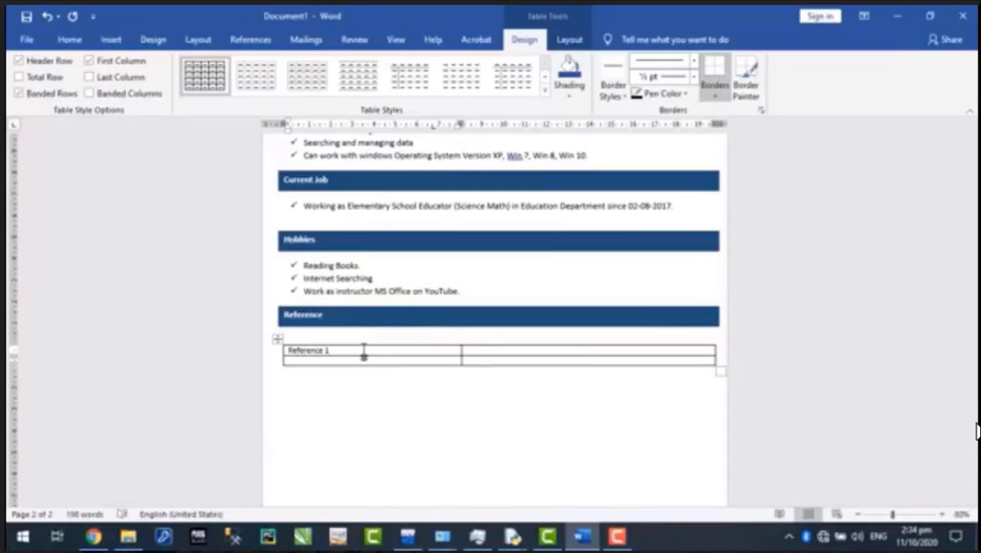
Fill the table with headings Reference 1 and Reference 2, plus Name of person, Designation, Contact # lines.
key("Tab")
type("rence")
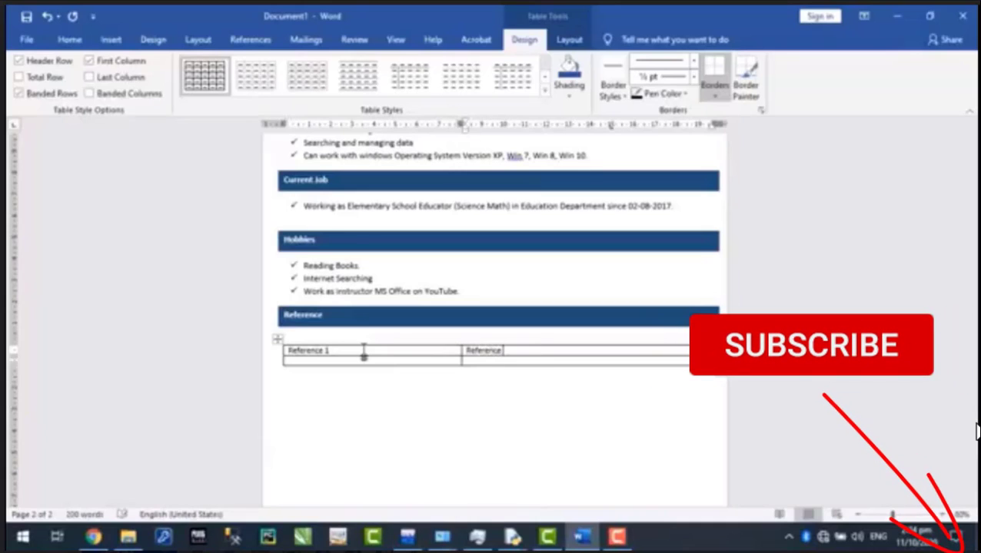
type(" 2")
key("Tab")
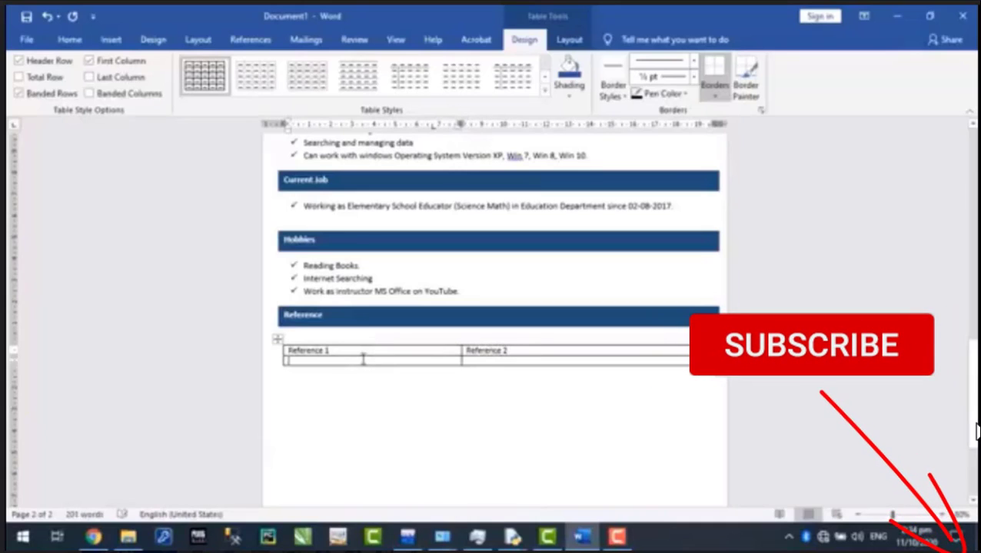
type("Name o")
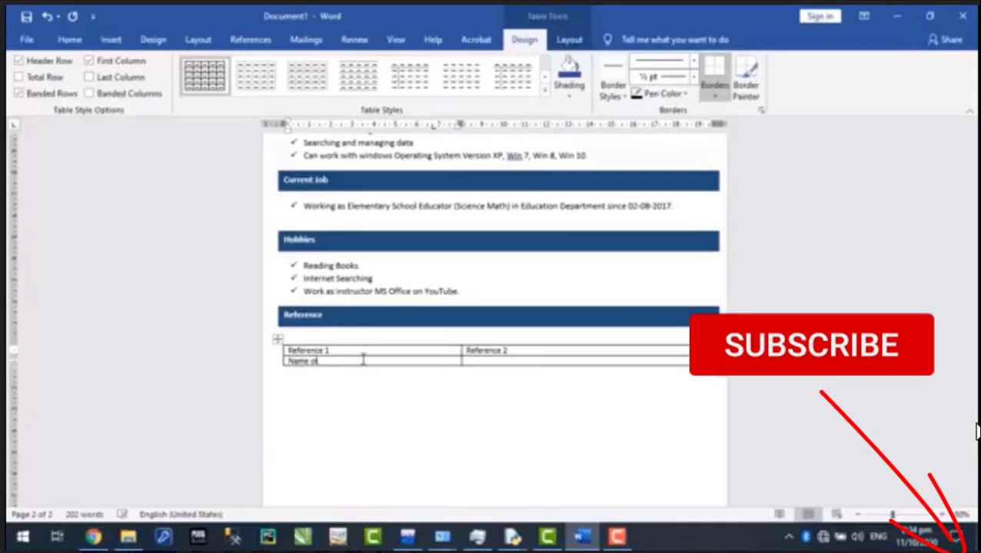
type("f p")
type("erson")
key("Return")
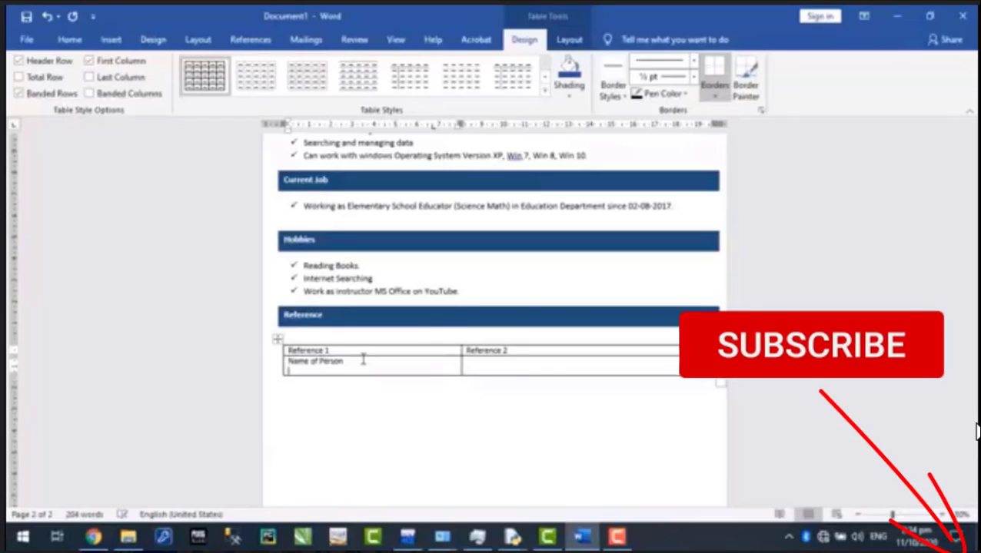
type("on")
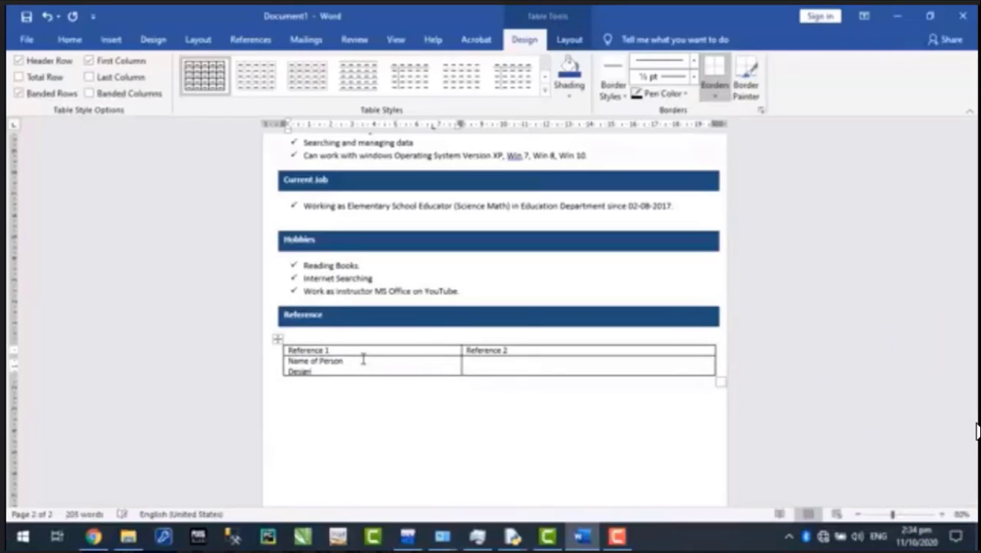
key("Return")
type("Contact #")
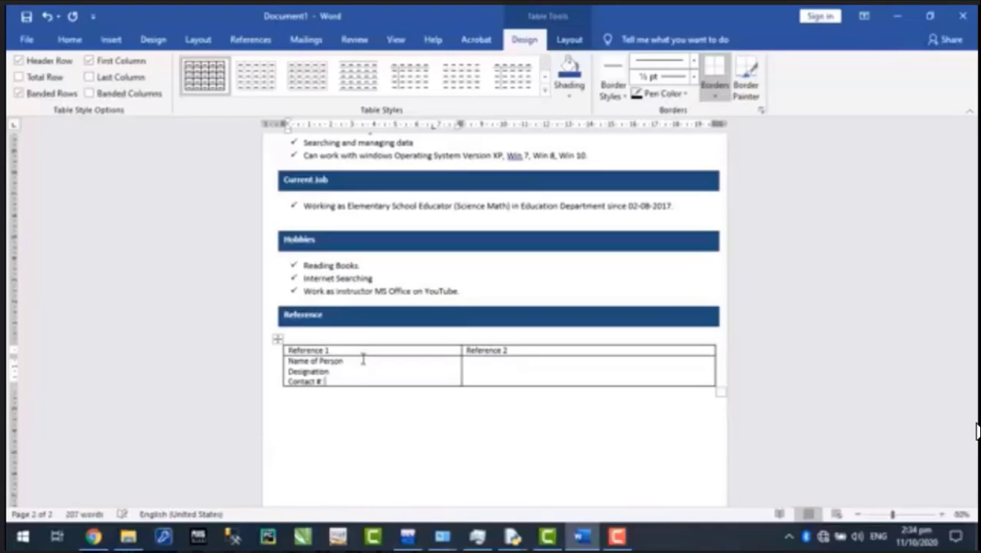
Shade the table's header row dark blue with white, centred text.
left_click_drag(289, 361, 344, 384)
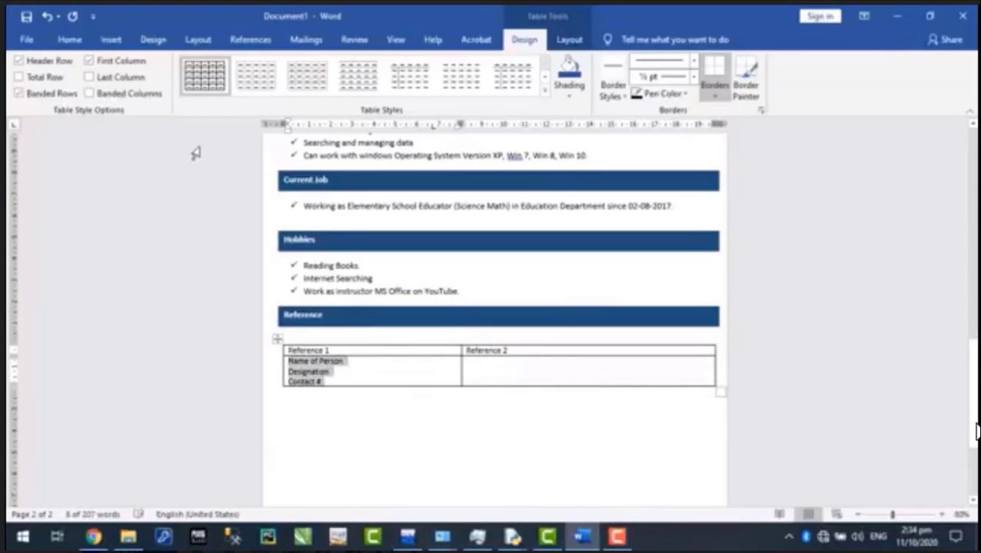
left_click(323, 343)
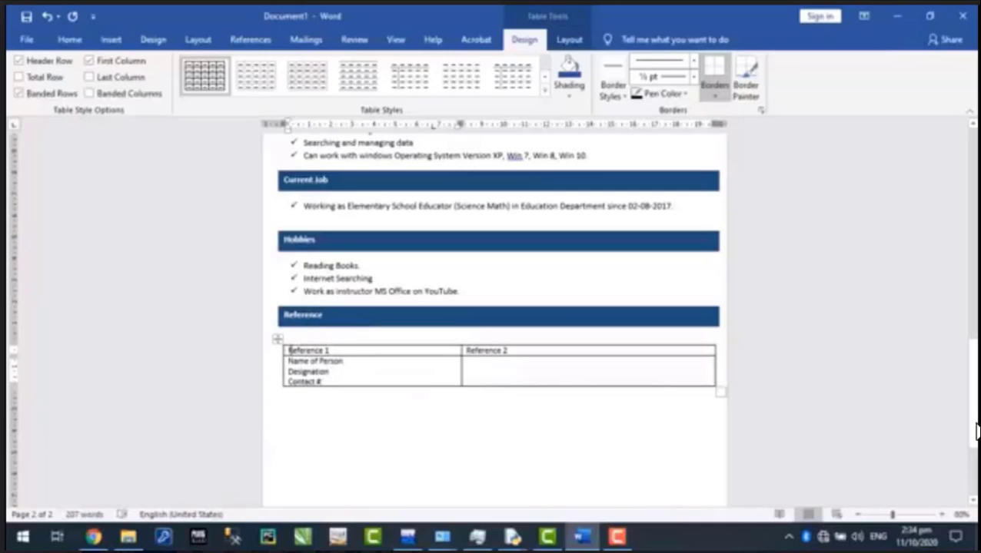
left_click_drag(290, 350, 584, 352)
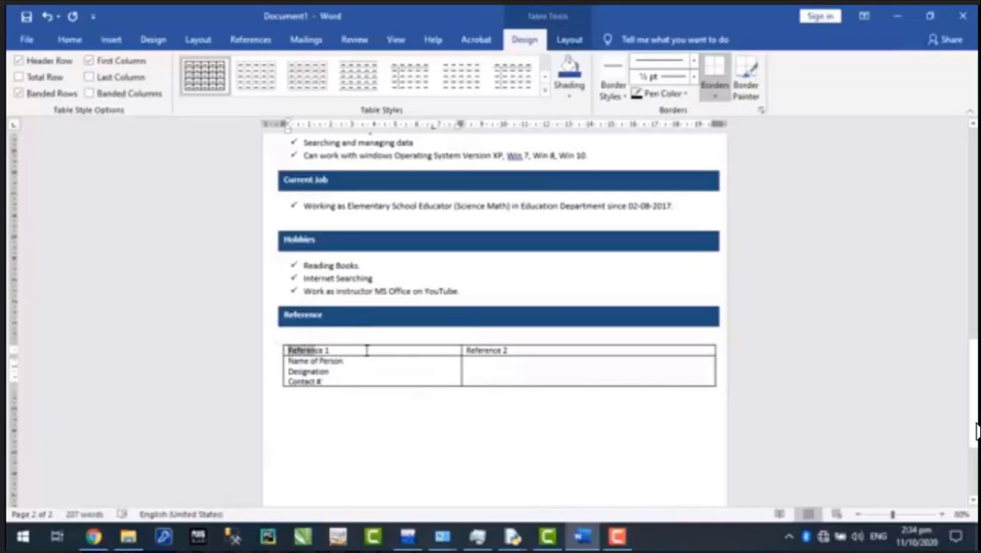
left_click(69, 39)
left_click(244, 89)
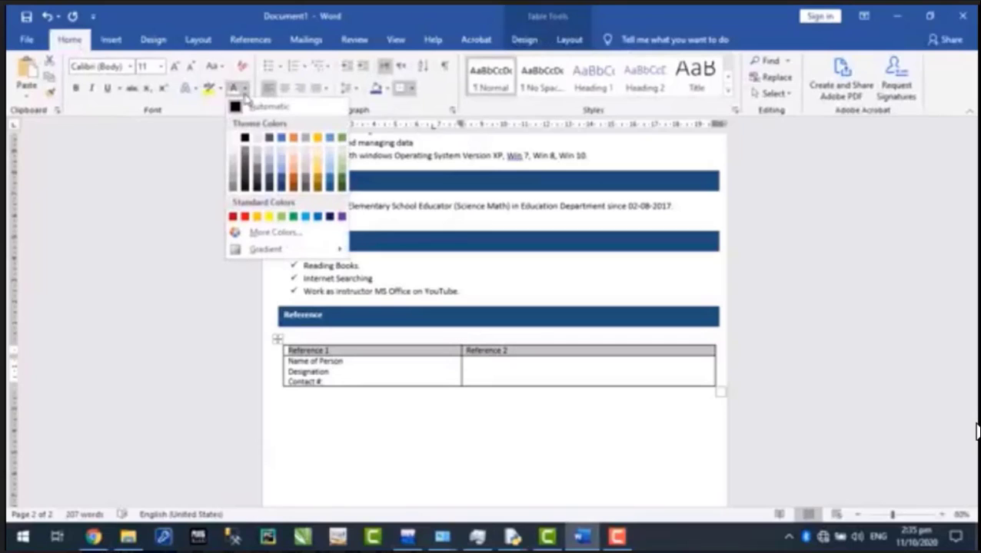
left_click(376, 90)
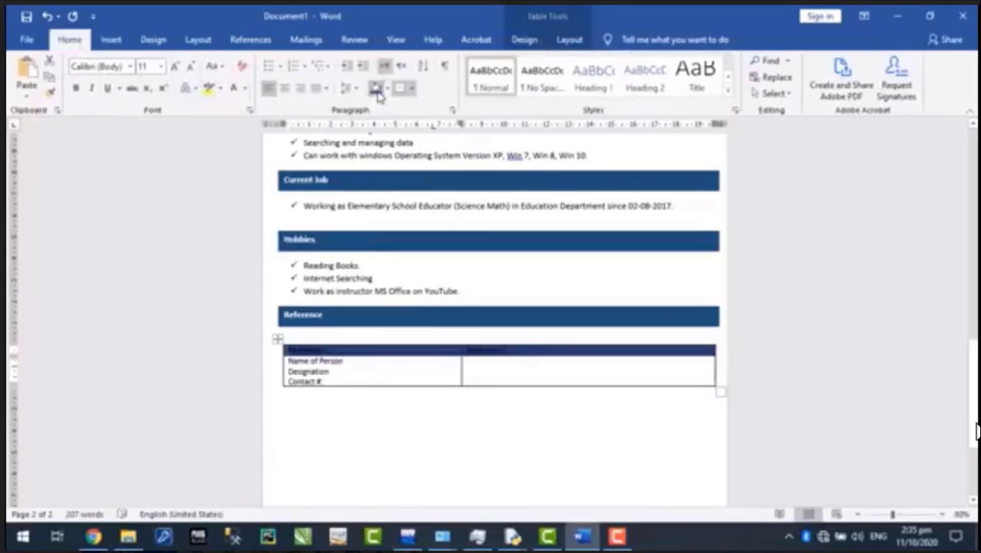
left_click(234, 88)
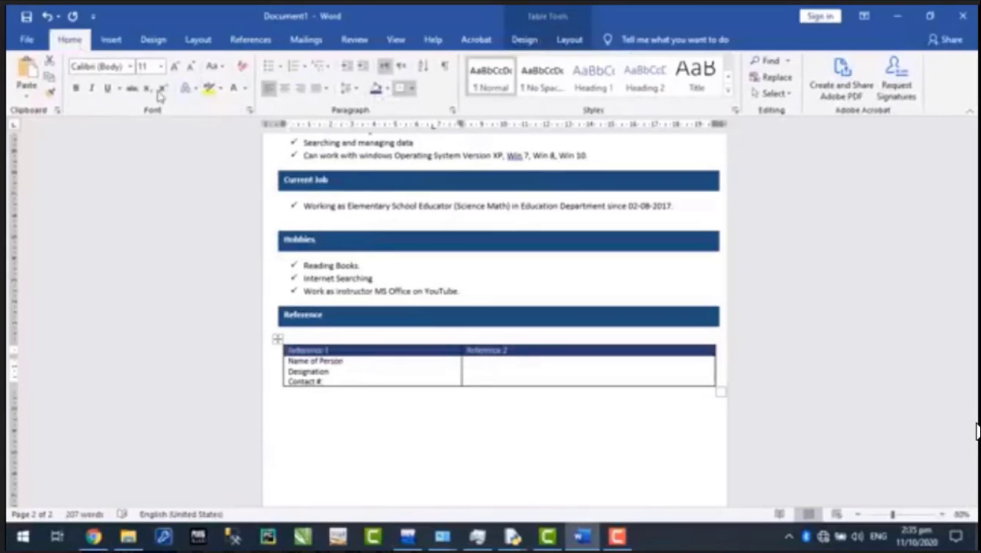
left_click(285, 88)
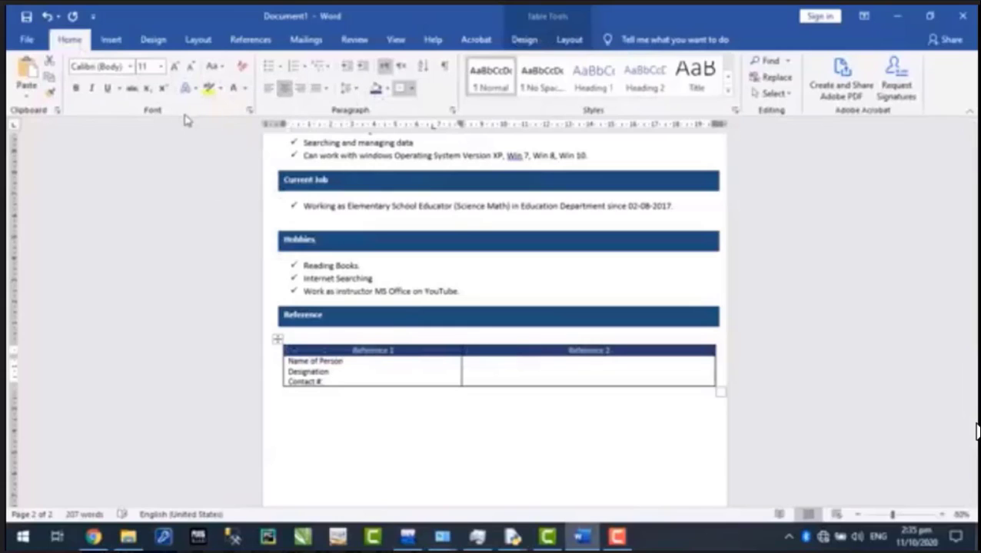
Make the Reference 1 and Reference 2 headings 14 pt bold.
left_click(160, 67)
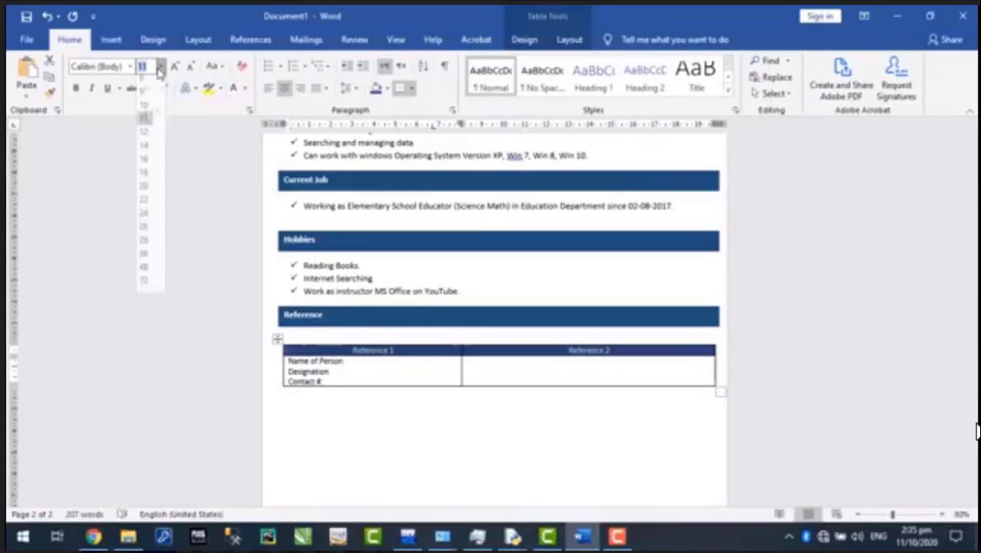
left_click(146, 146)
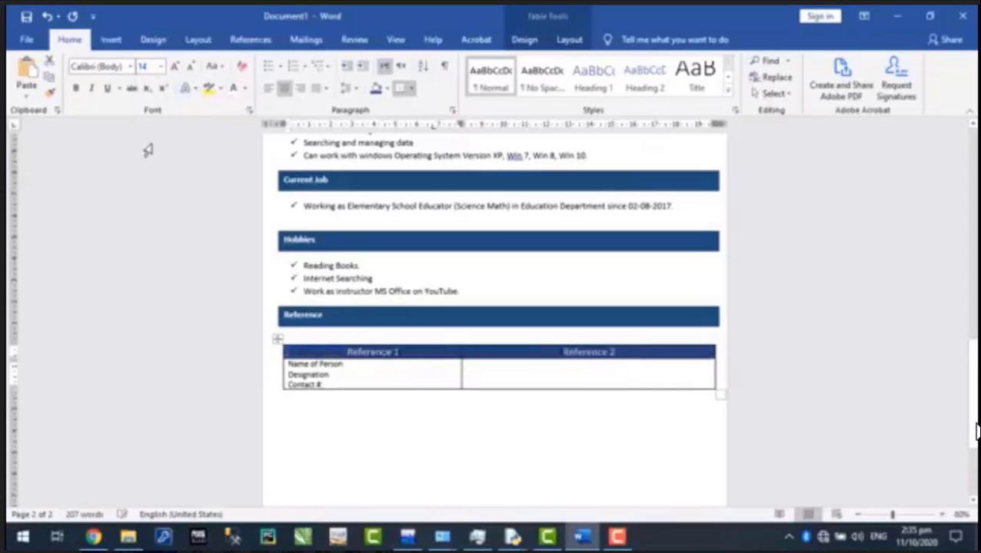
left_click(75, 88)
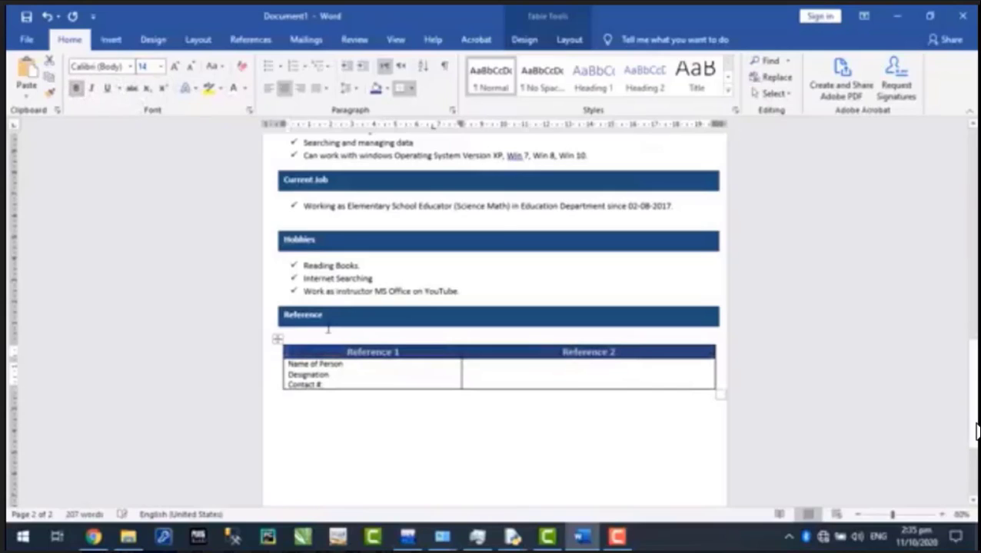
left_click(339, 374)
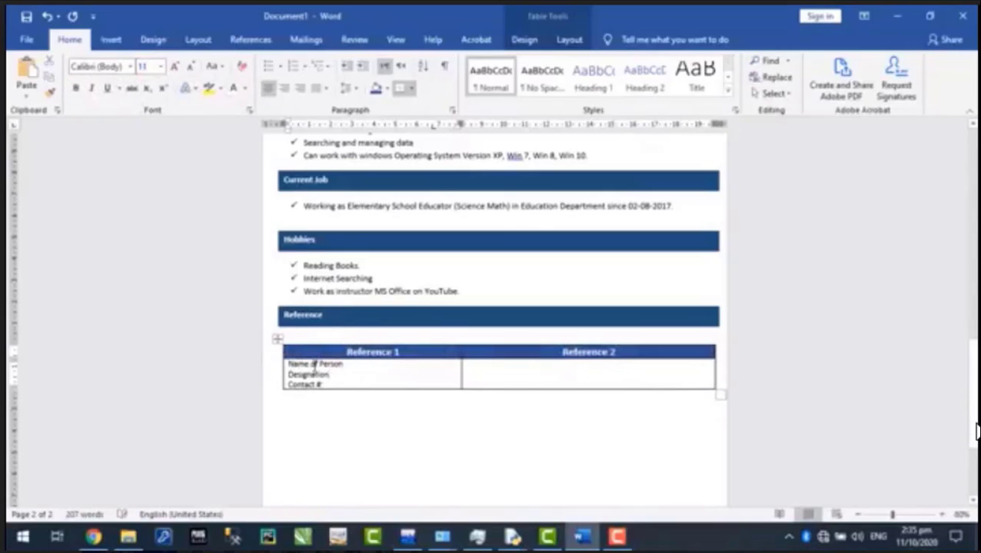
left_click_drag(291, 362, 330, 385)
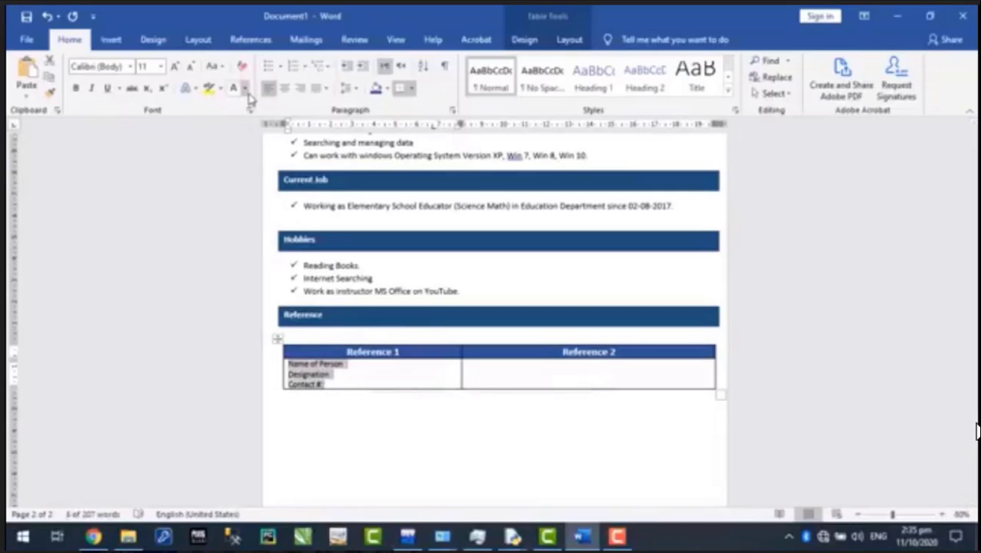
Set the Reference 1 labels to 12 pt with 1.0 line spacing.
left_click(160, 66)
left_click(151, 136)
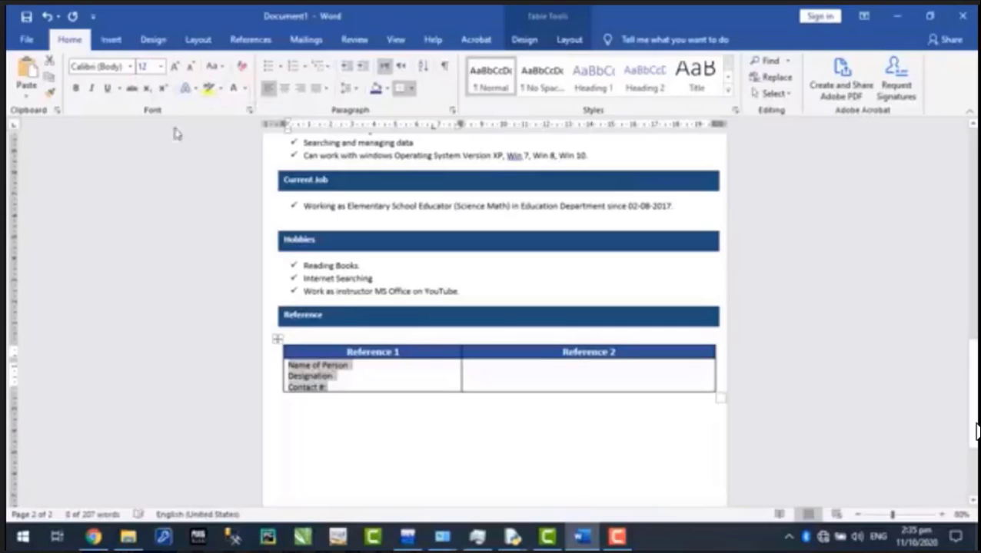
left_click(348, 88)
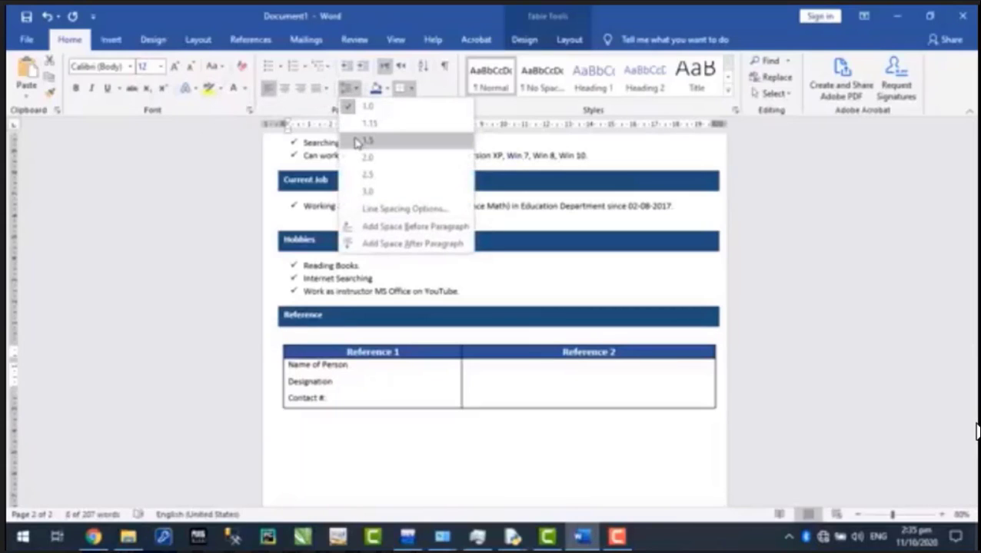
left_click(361, 123)
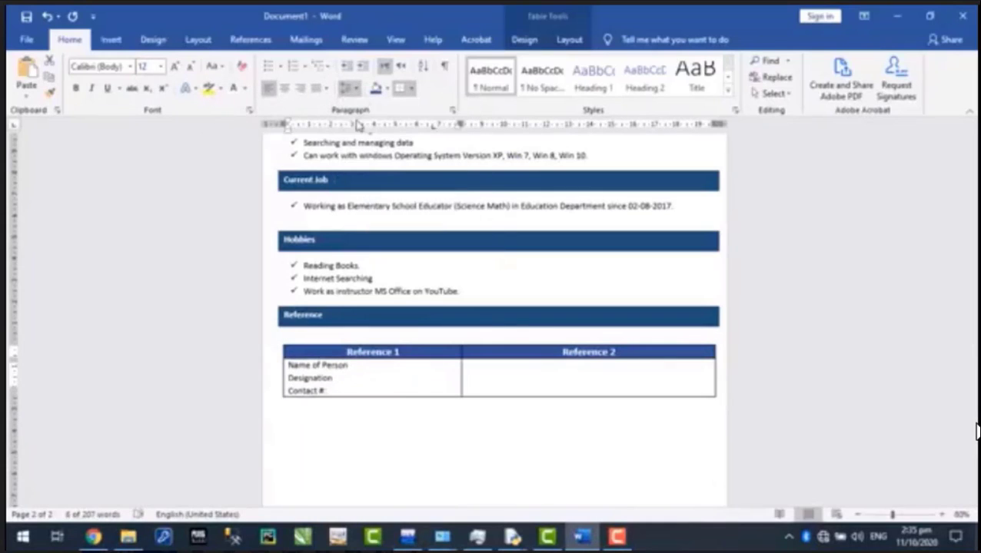
Copy the Name of Person, Designation and Contact # labels into the Reference 2 cell.
right_click(327, 377)
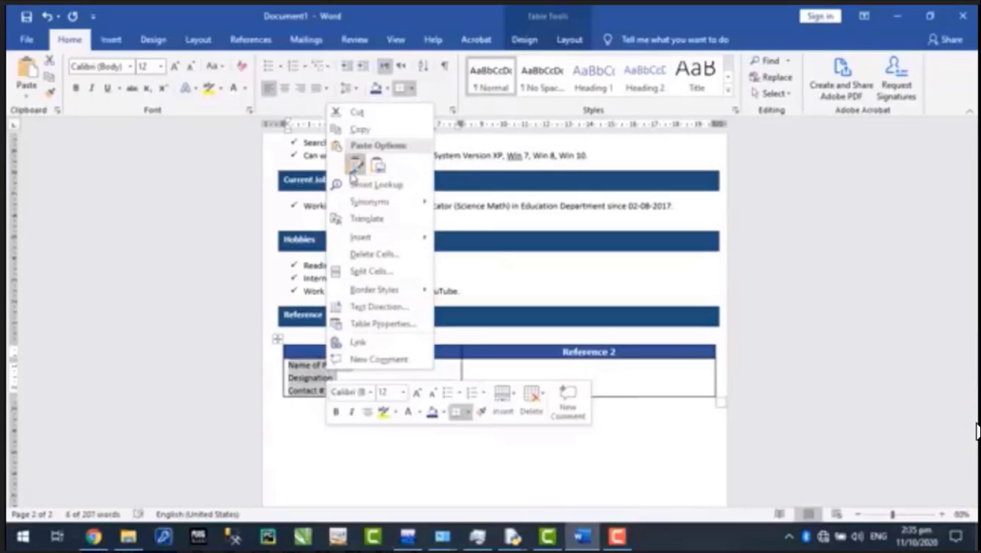
left_click(360, 130)
left_click(506, 371)
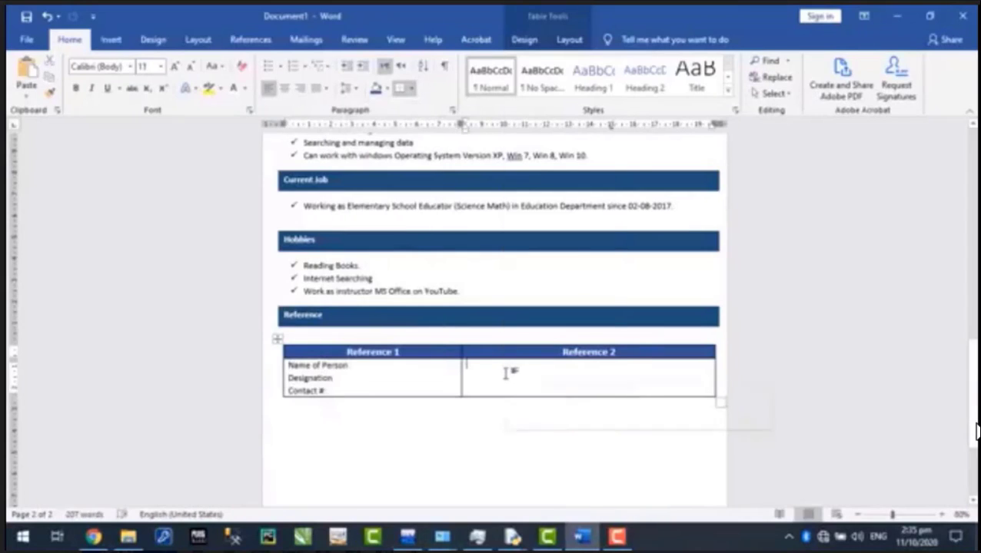
right_click(508, 373)
left_click(535, 171)
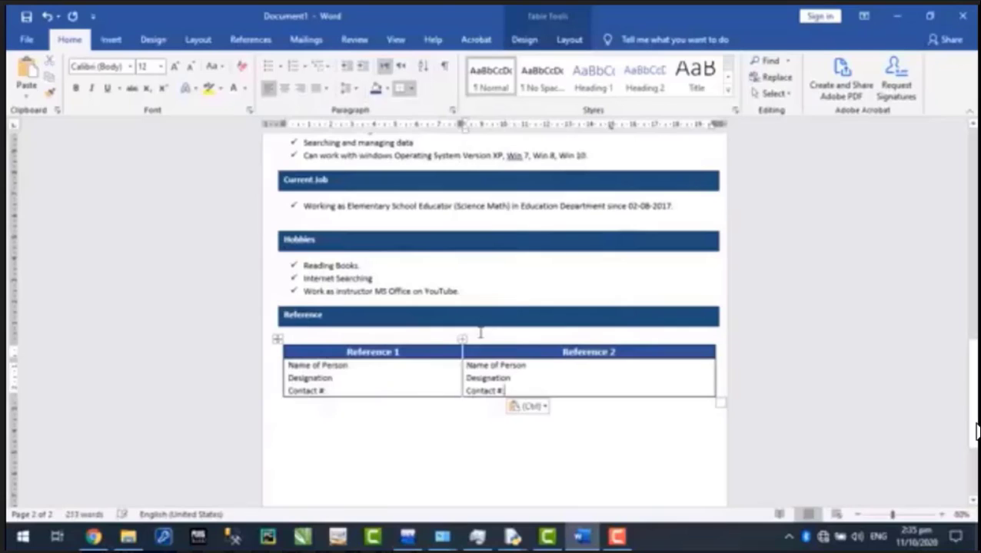
Make the labels in both the Reference 2 and Reference 1 cells bold.
left_click_drag(516, 392, 466, 365)
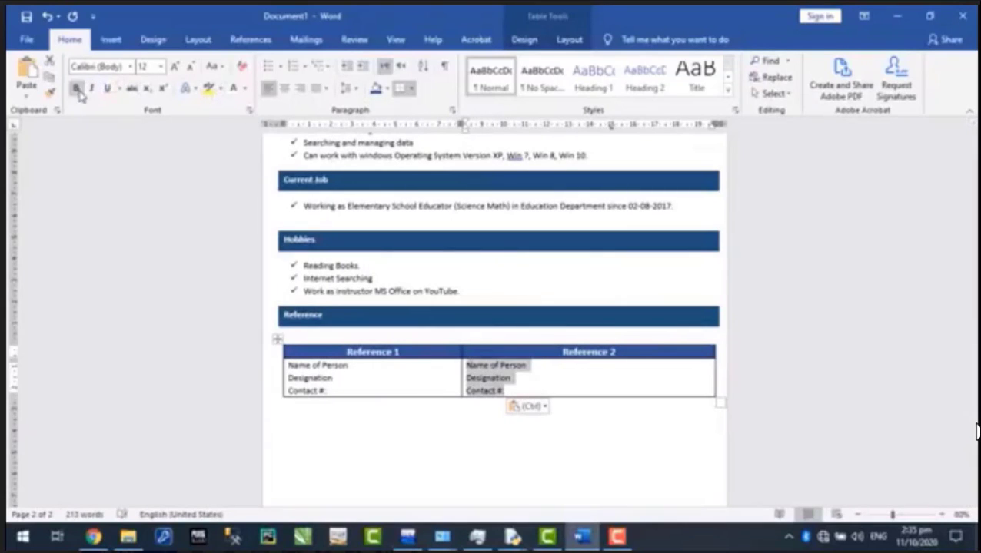
left_click(76, 88)
left_click_drag(341, 390, 275, 360)
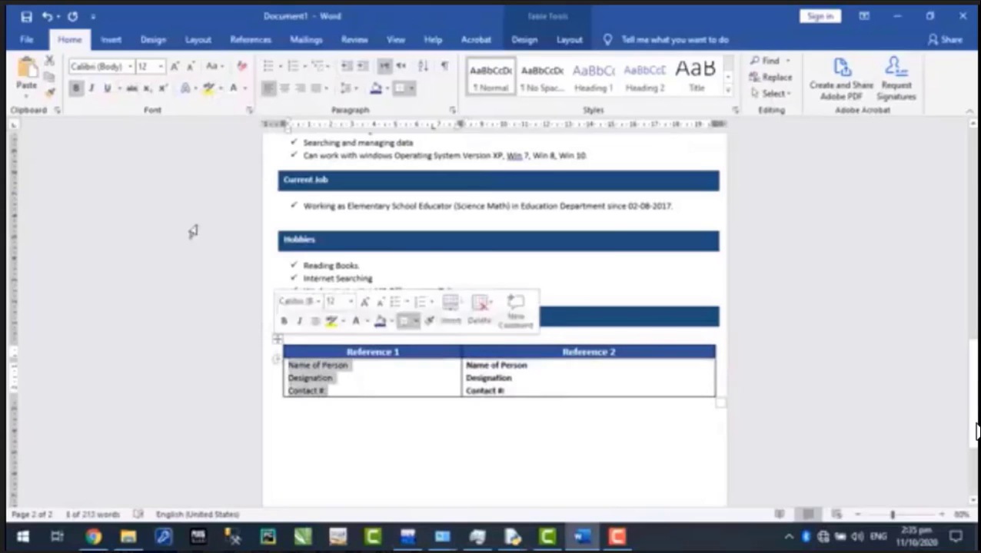
left_click(75, 88)
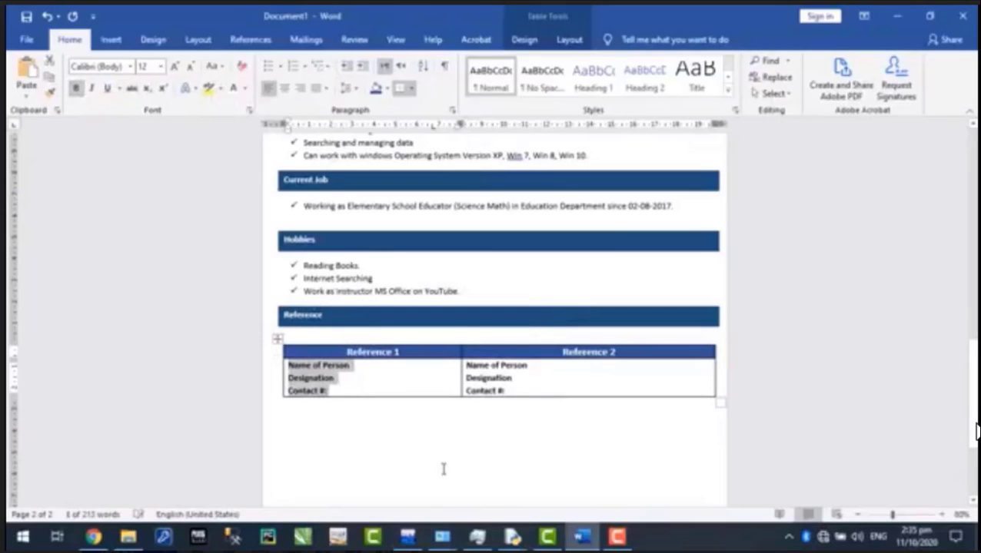
left_click(426, 420)
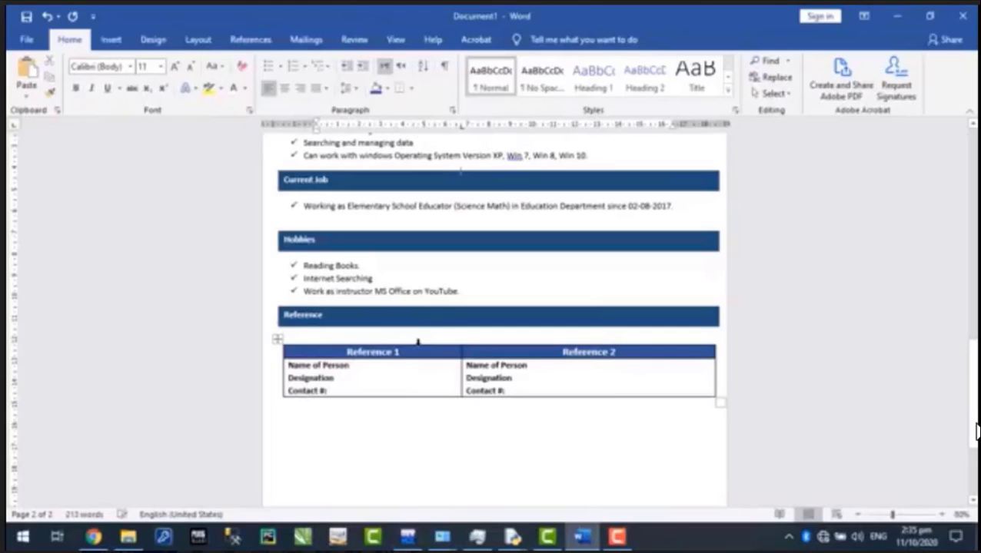
Shade the Reference table's header row Blue, Accent 1, Darker 25%.
left_click(418, 343)
left_click(296, 350)
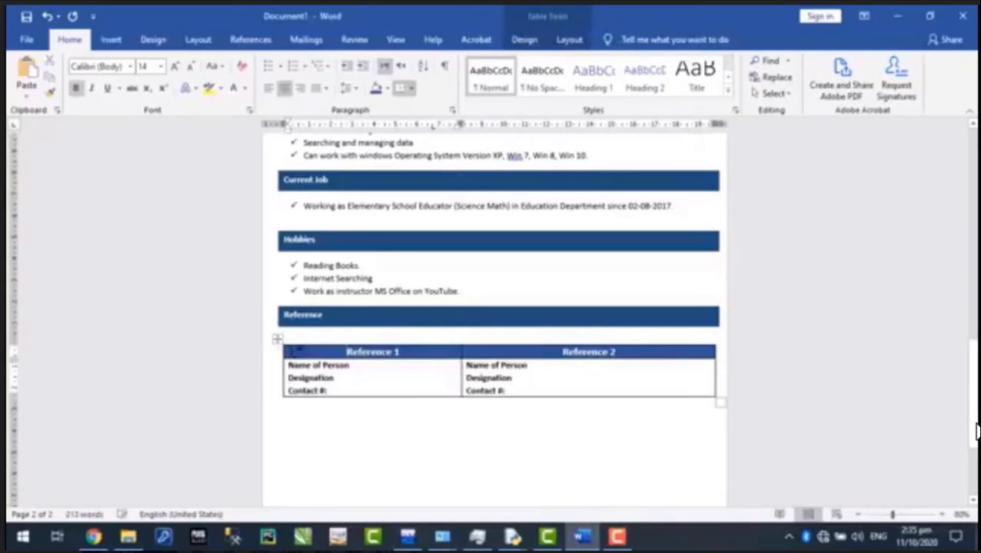
left_click(604, 353)
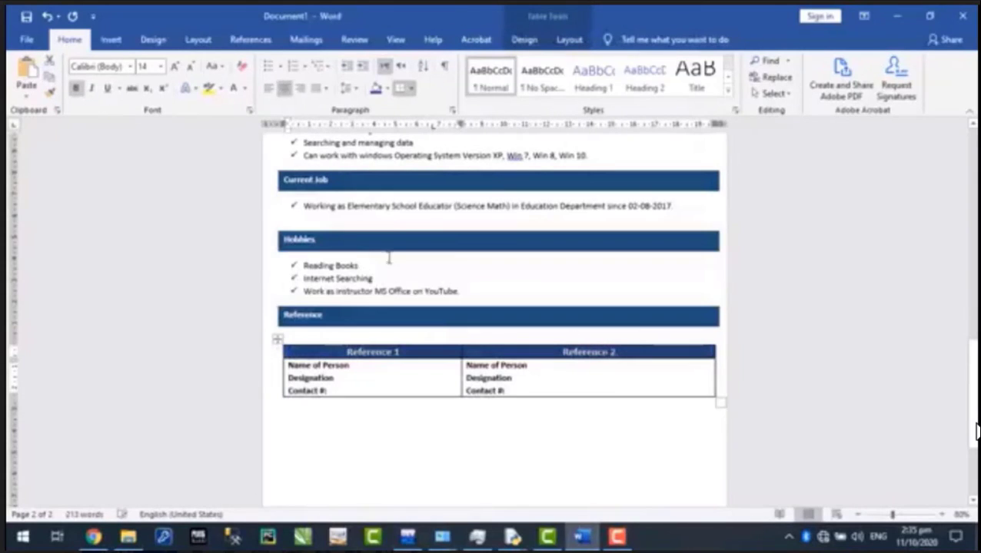
left_click(389, 88)
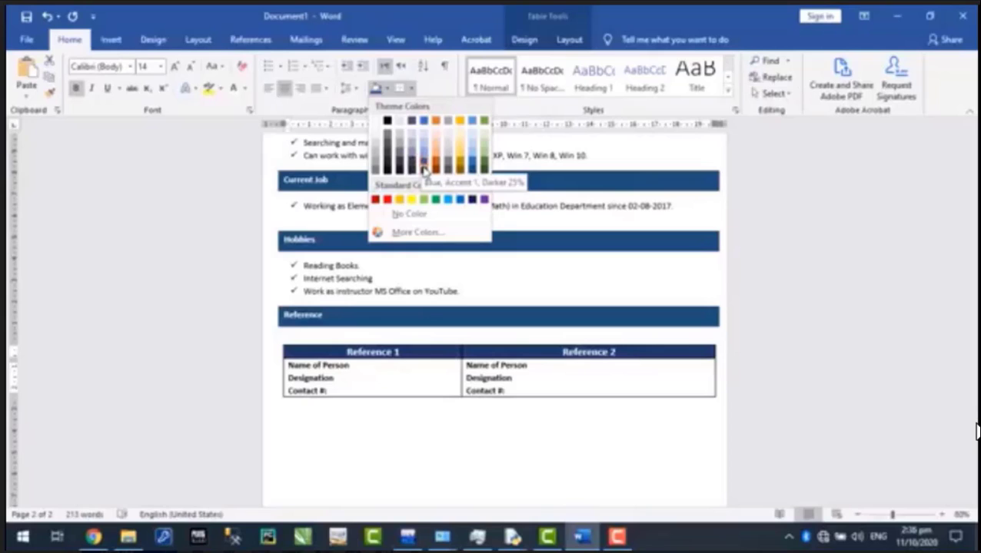
left_click(424, 171)
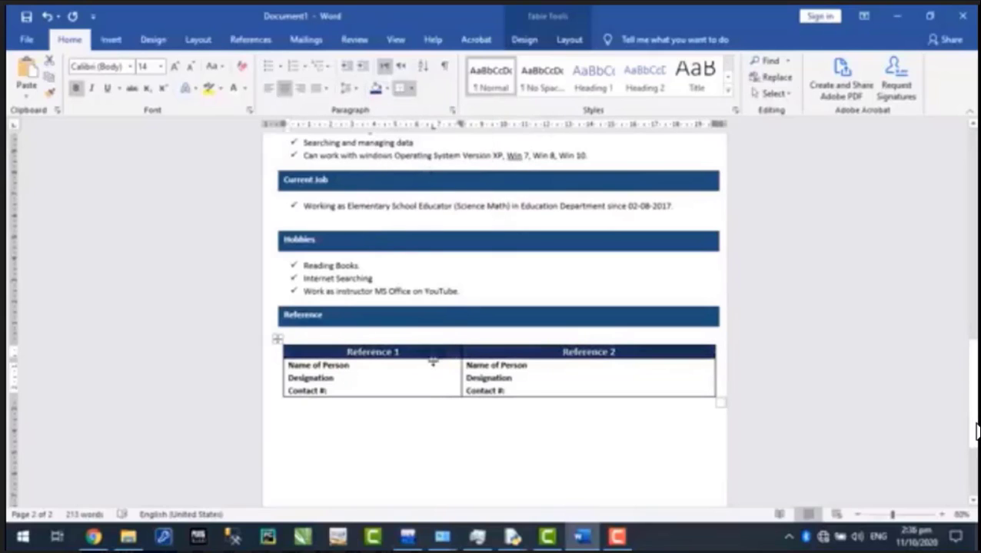
left_click(422, 415)
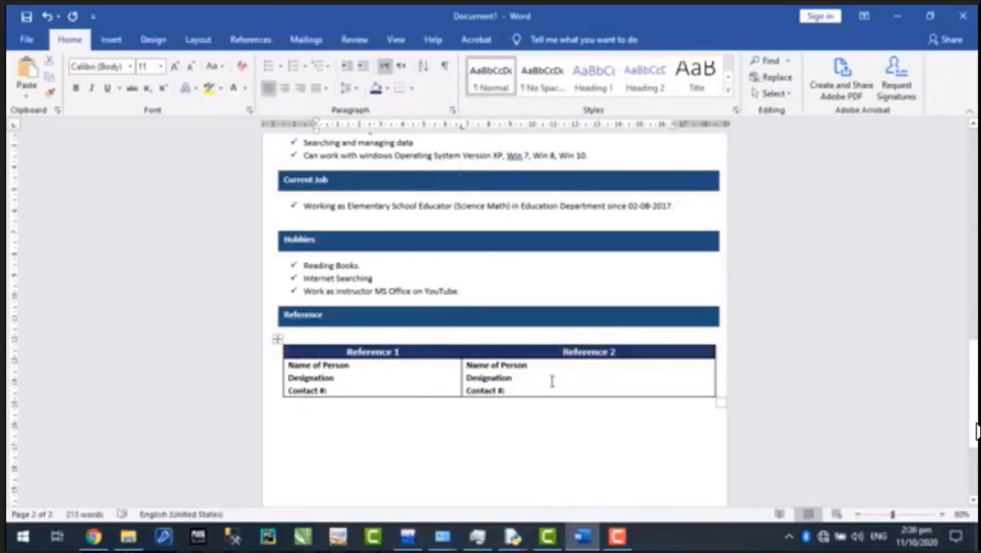
scroll(552, 381, "down", 2)
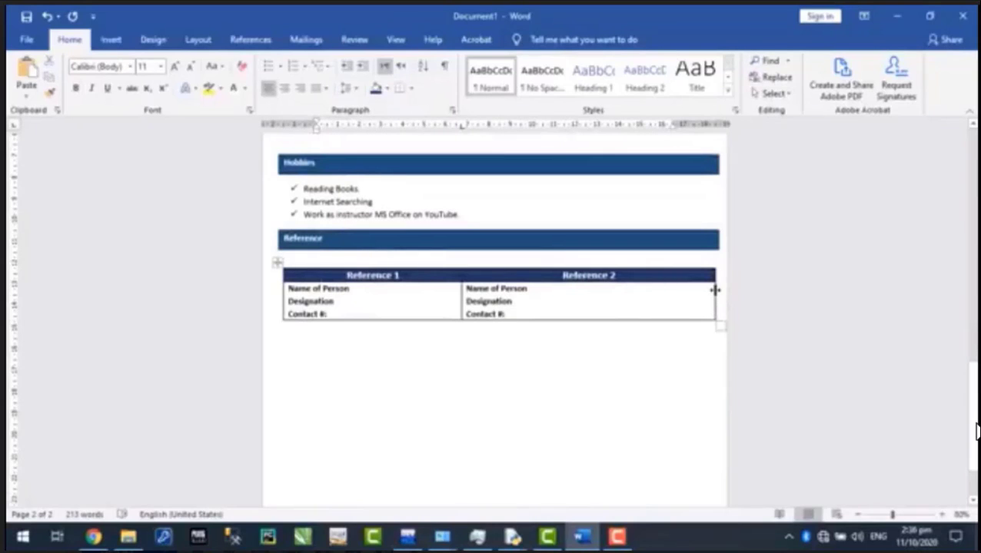
Fine-tune the table's right edge, then return to page 1 and select the INFO bar text box.
left_click_drag(715, 290, 721, 289)
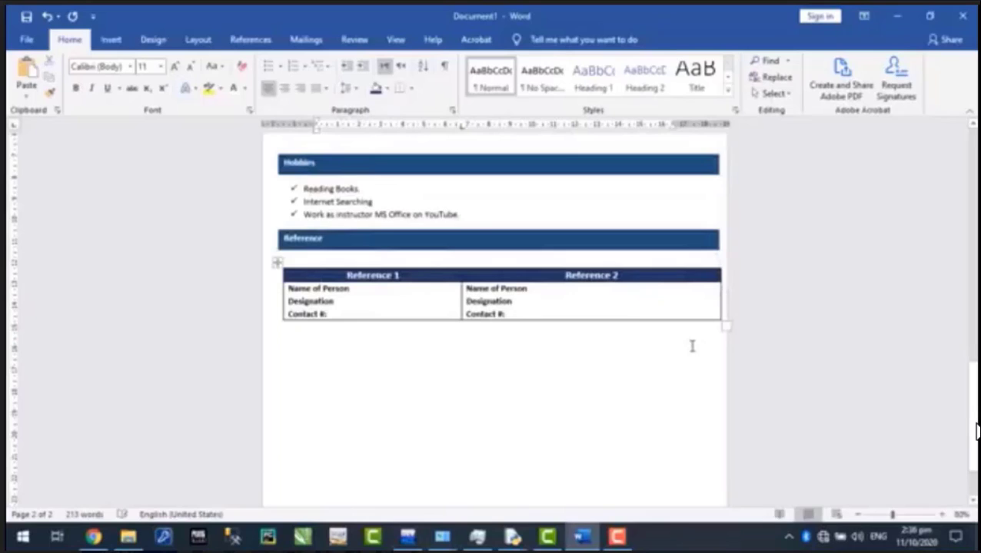
left_click_drag(719, 295, 716, 295)
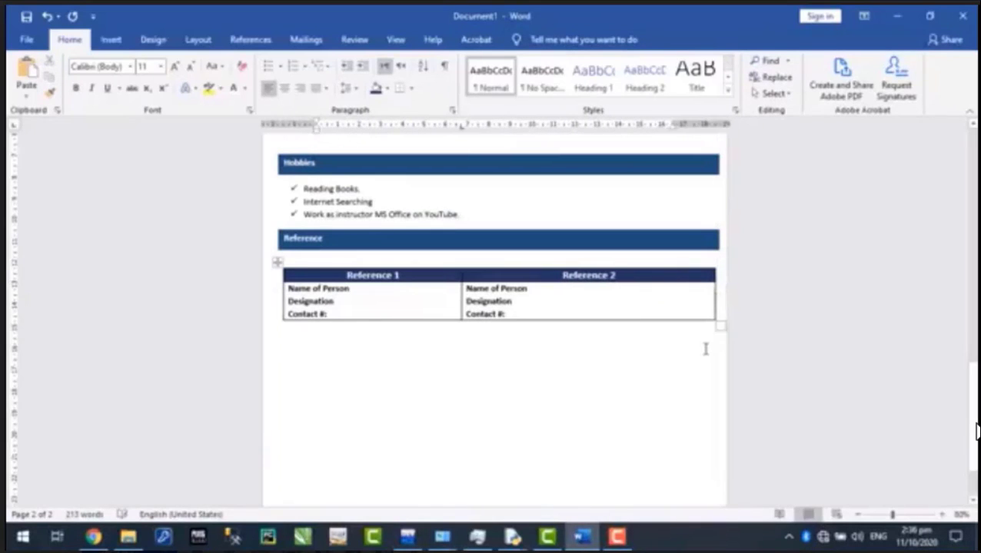
scroll(704, 346, "up", 2)
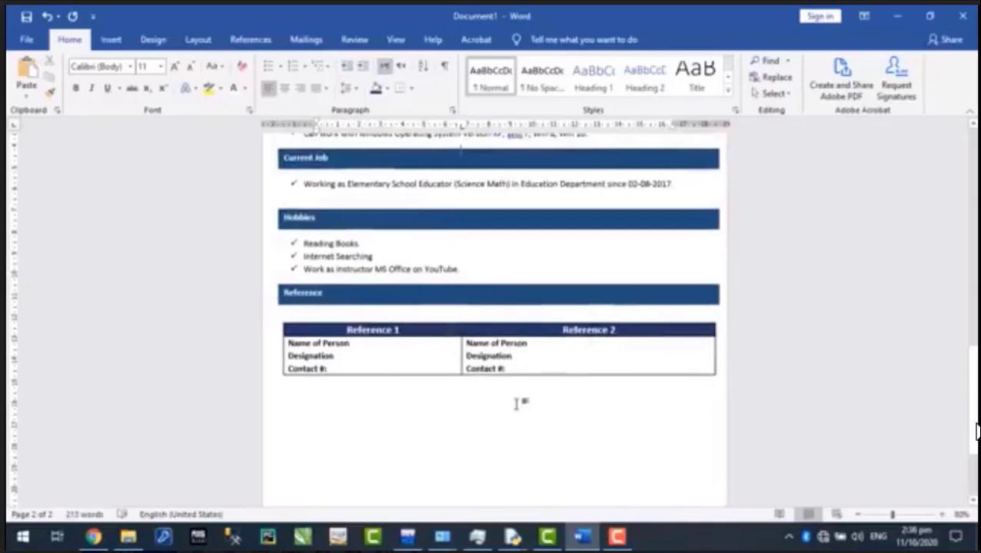
left_click_drag(973, 397, 963, 184)
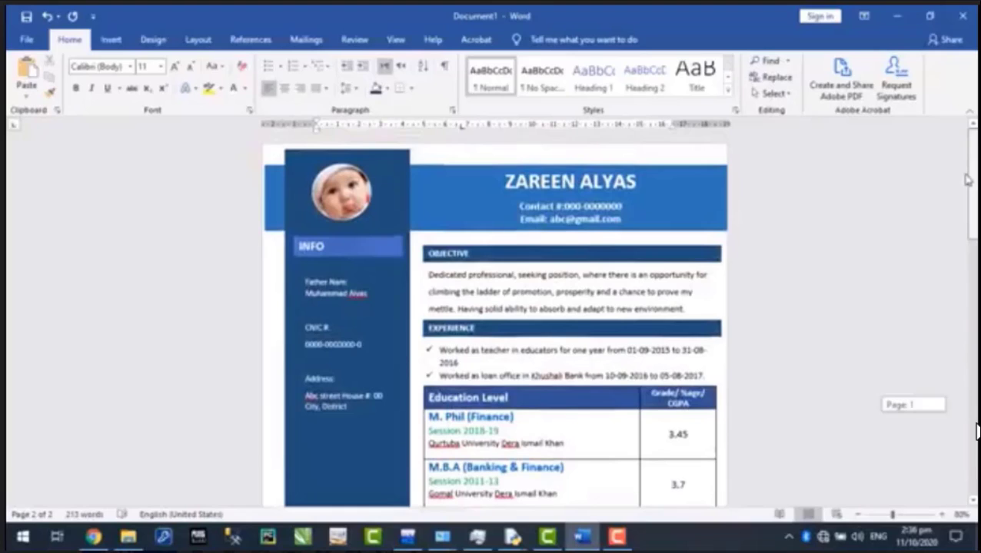
left_click(352, 194)
left_click(382, 246)
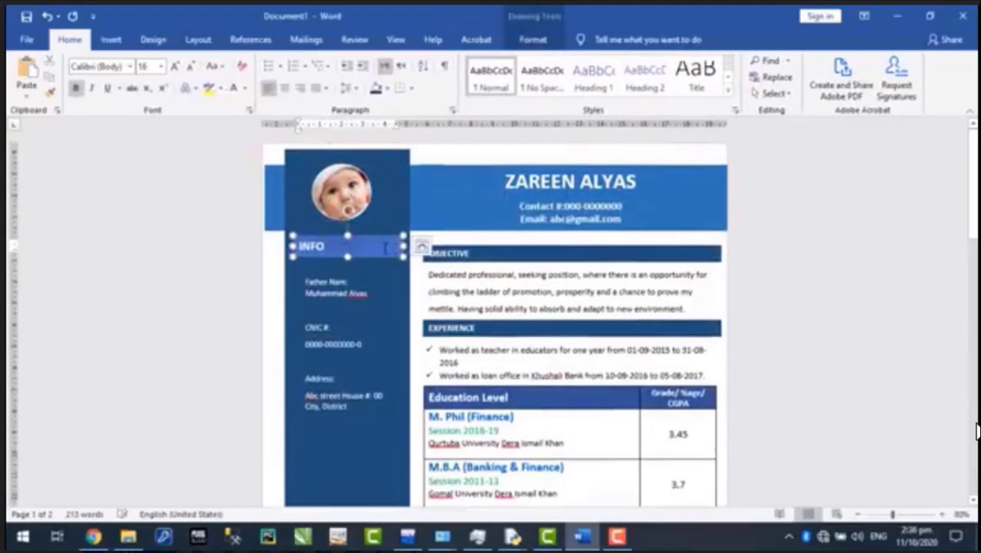
Search the Start menu for Icons8 and launch the app.
left_click(31, 541)
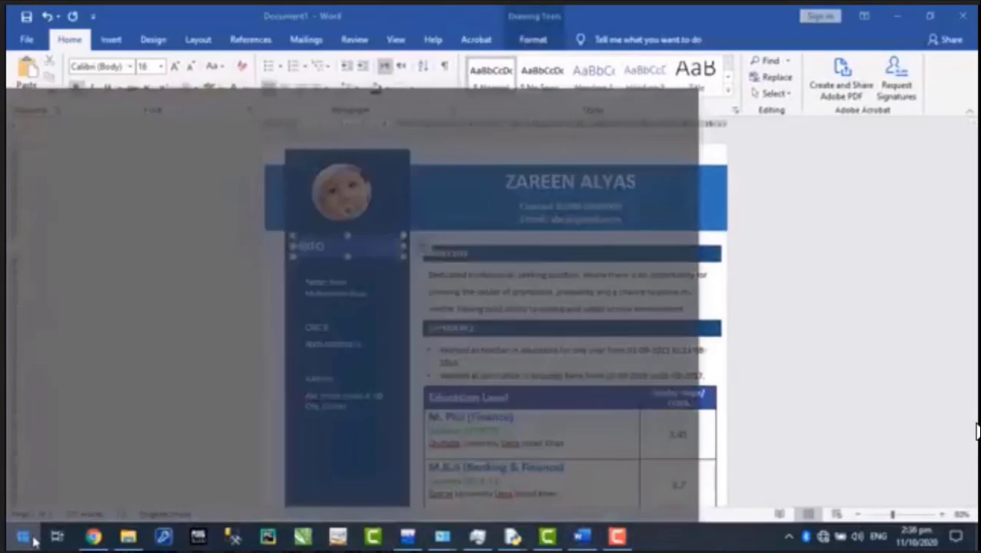
type("id")
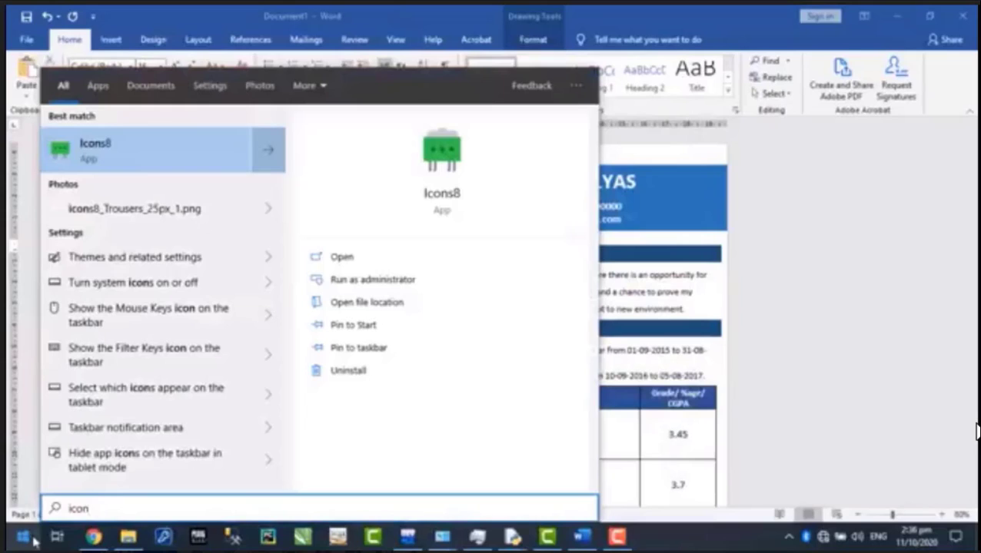
left_click(121, 153)
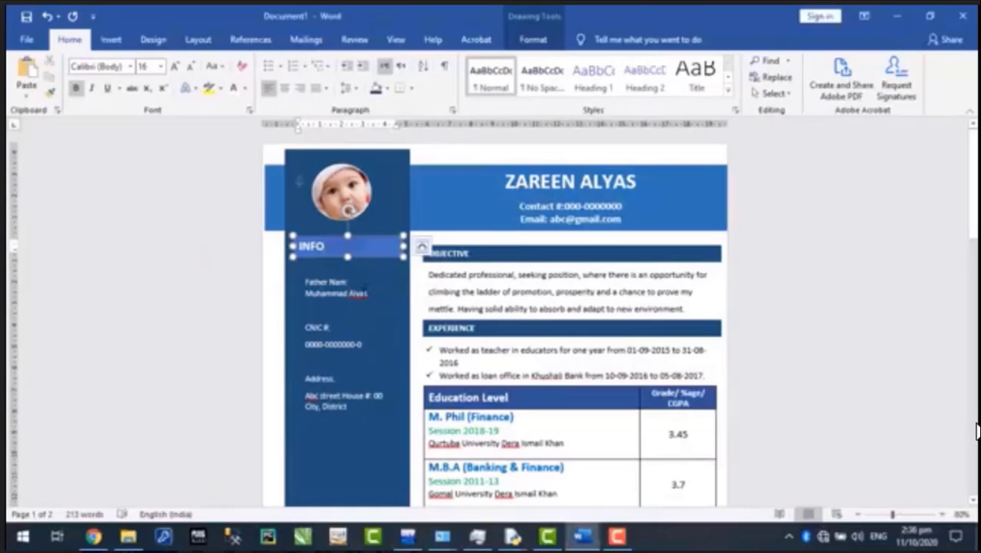
right_click(357, 294)
Move from the INFO details box down to the Reference table at the end of page 2.
left_click(385, 306)
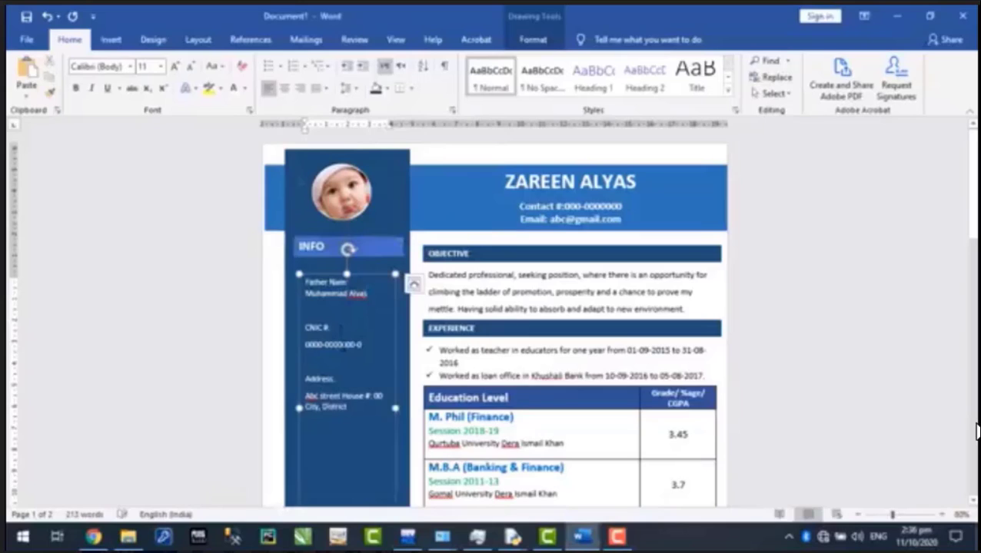
scroll(976, 432, "down", 1)
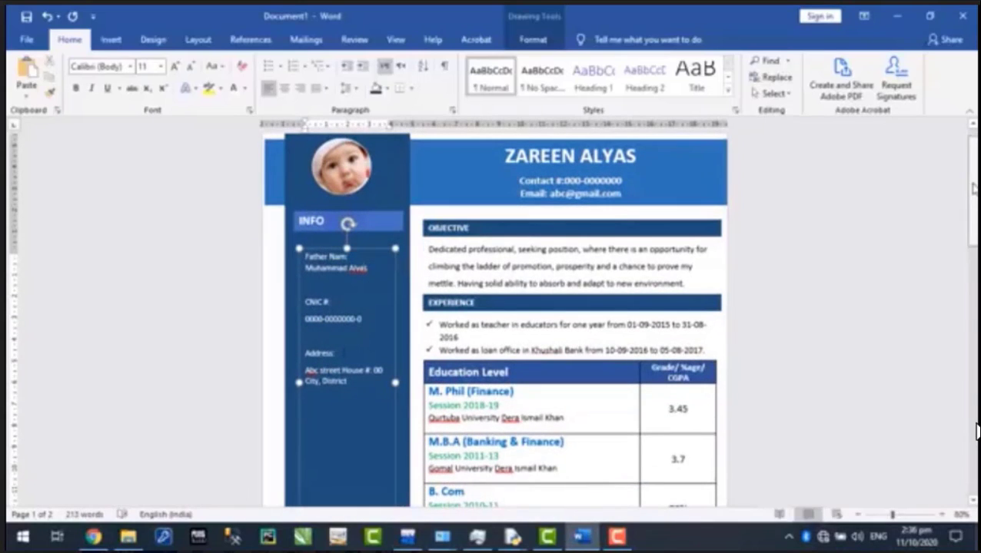
mouse_move(972, 206)
left_mouse_down()
mouse_move(973, 195)
mouse_move(973, 229)
left_mouse_up()
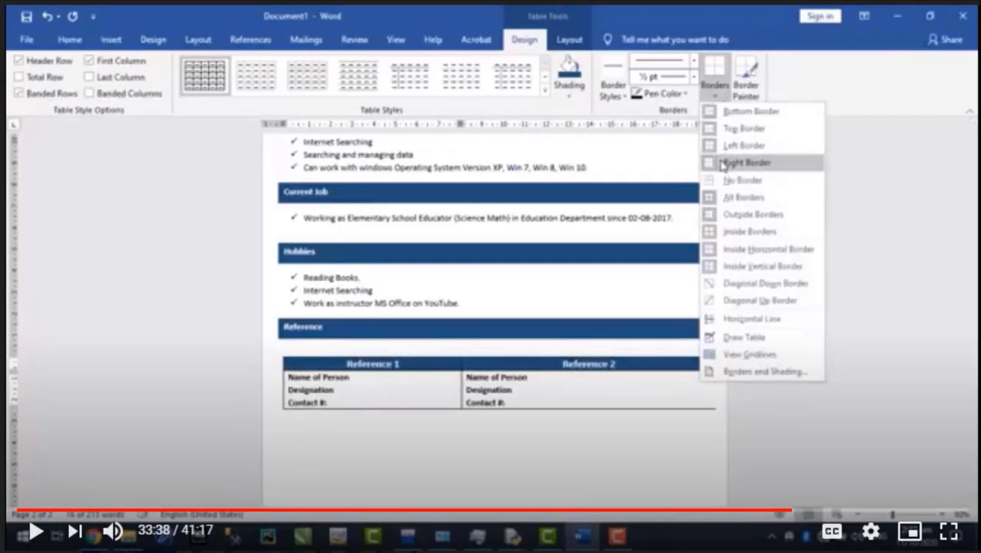
Add inside borders to the Reference table.
key("F9")
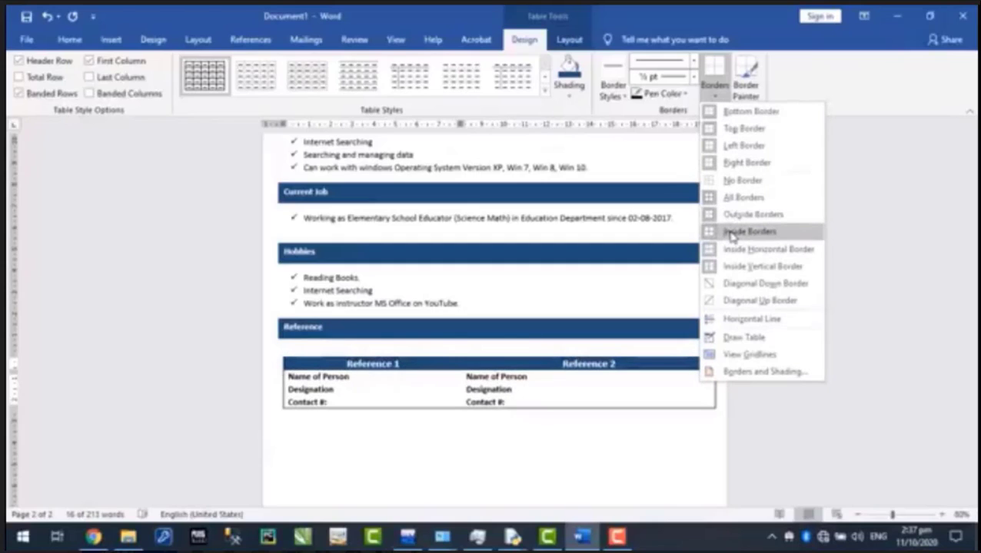
left_click(731, 233)
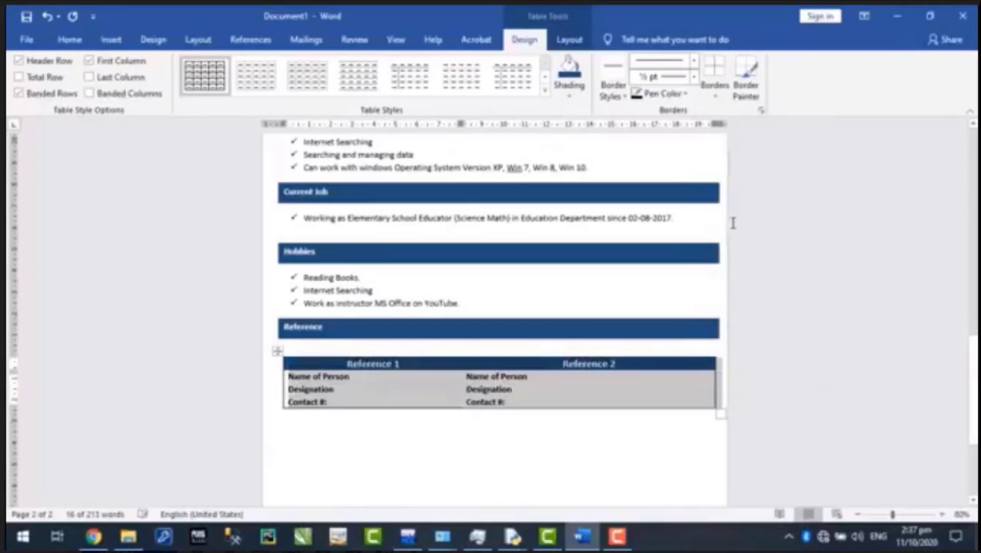
left_click(469, 393)
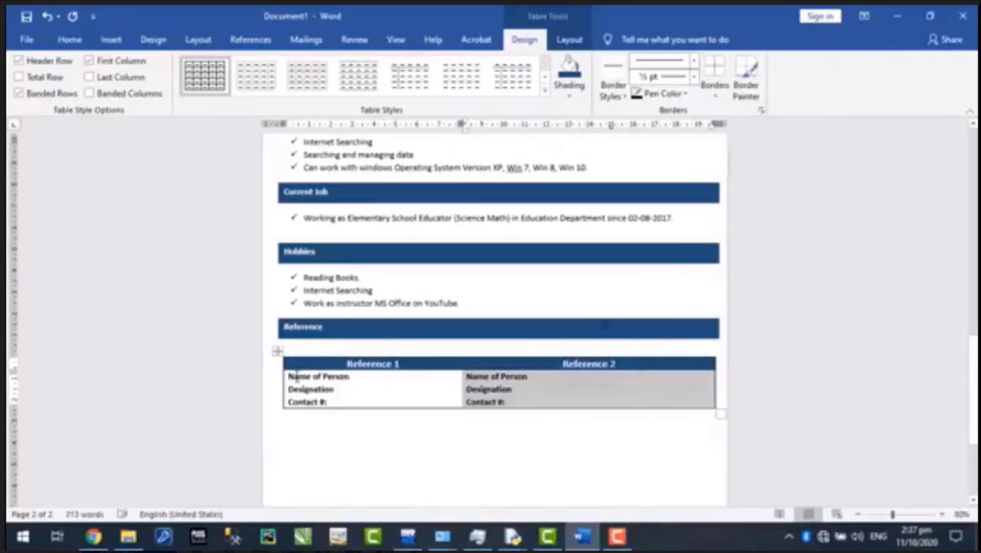
Make the header row slightly taller and align the table's left edge with the Reference bar.
left_click(295, 369)
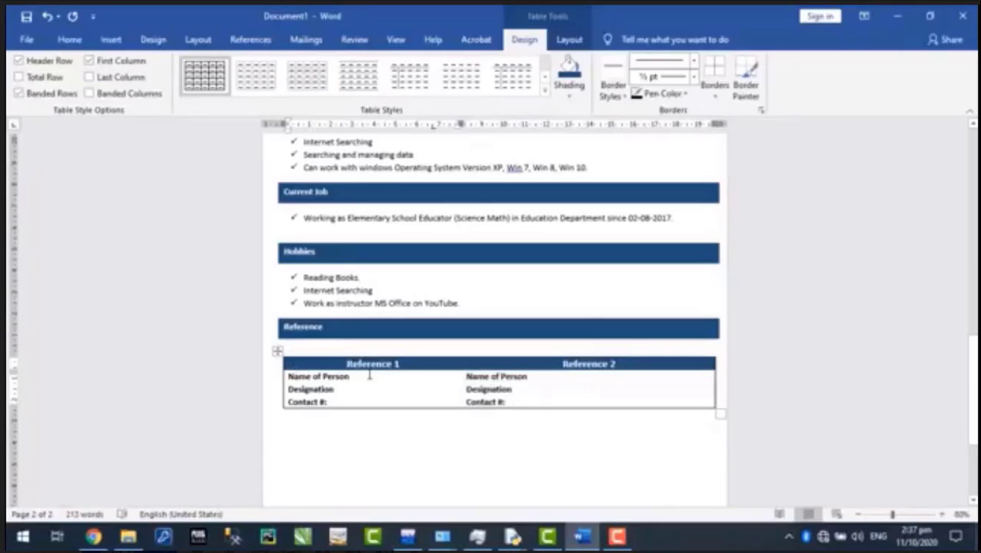
left_click_drag(369, 372, 369, 370)
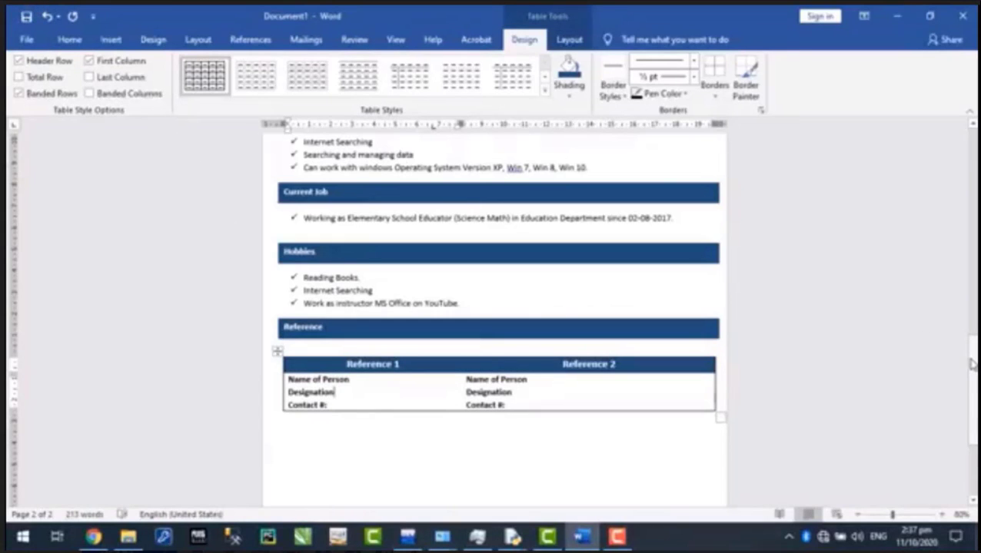
left_click_drag(972, 363, 972, 338)
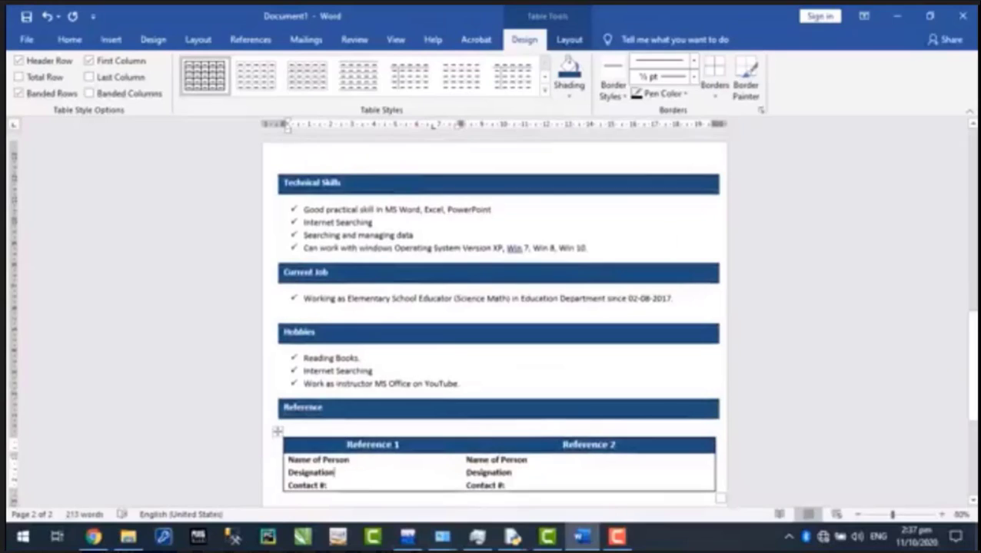
mouse_move(281, 453)
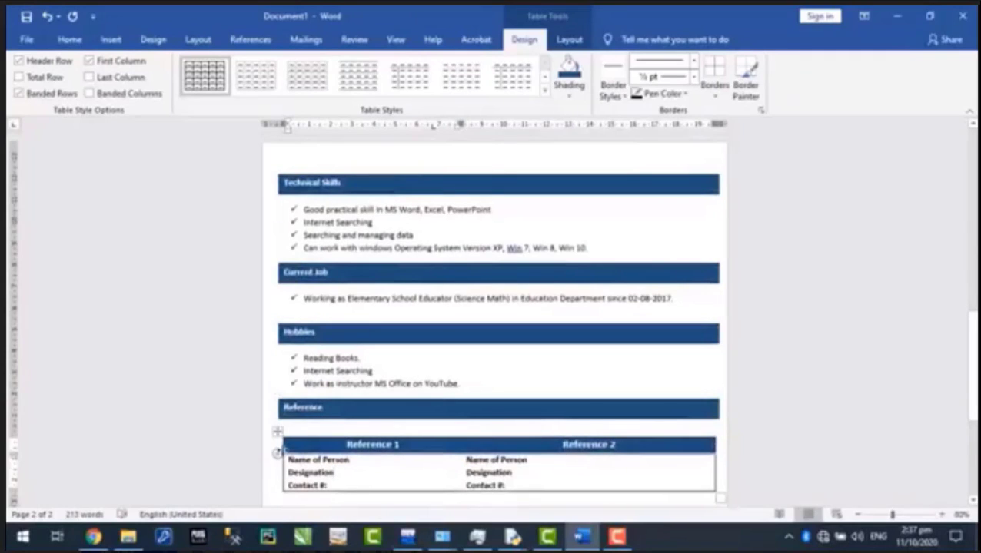
left_click_drag(282, 447, 279, 445)
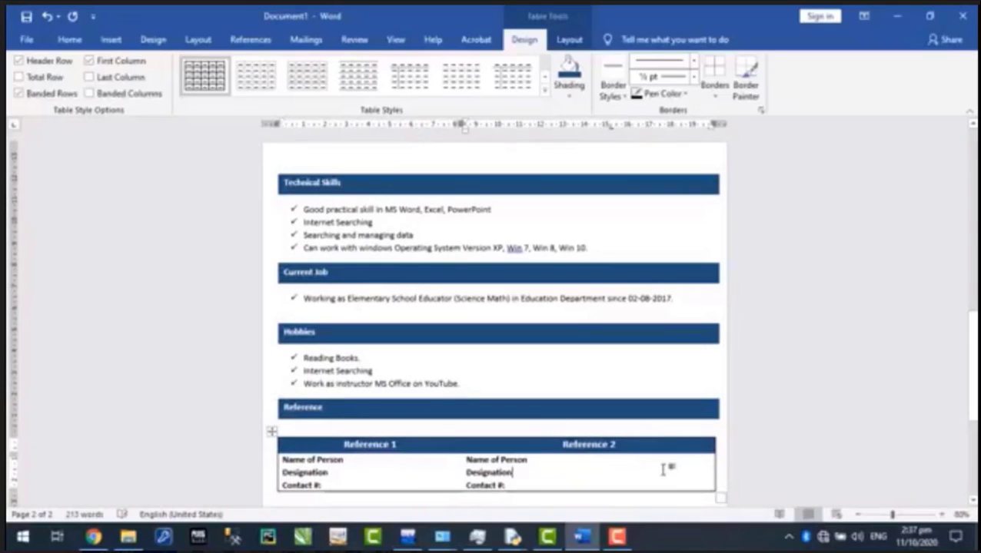
left_click_drag(973, 376, 971, 154)
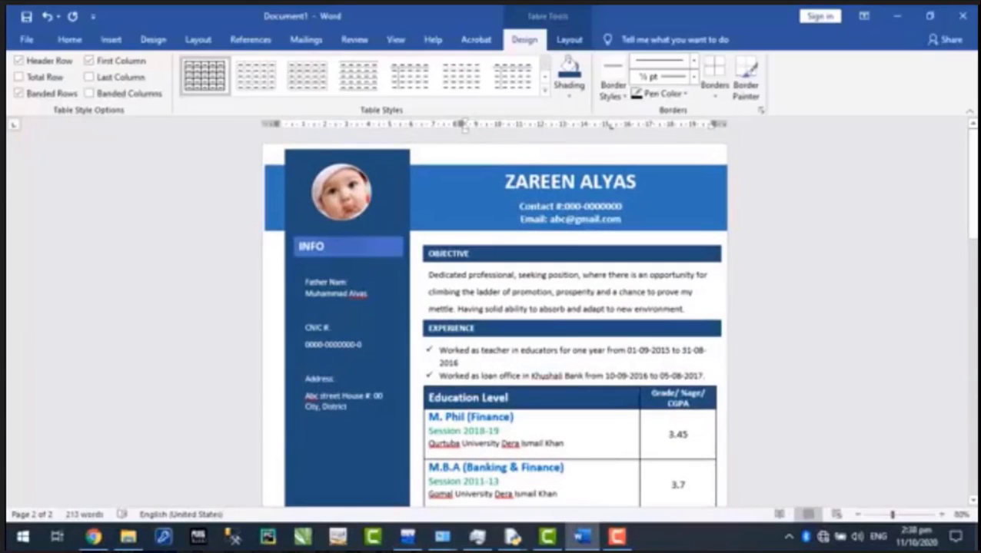
Bold the M. Phil university line in the Education Level table.
left_click(378, 424)
left_click(763, 399)
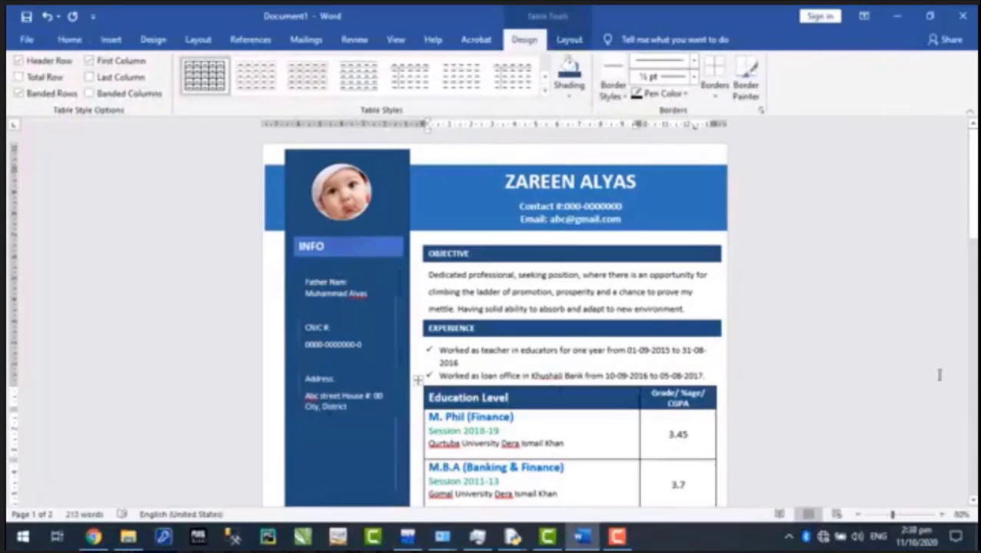
left_click(973, 192)
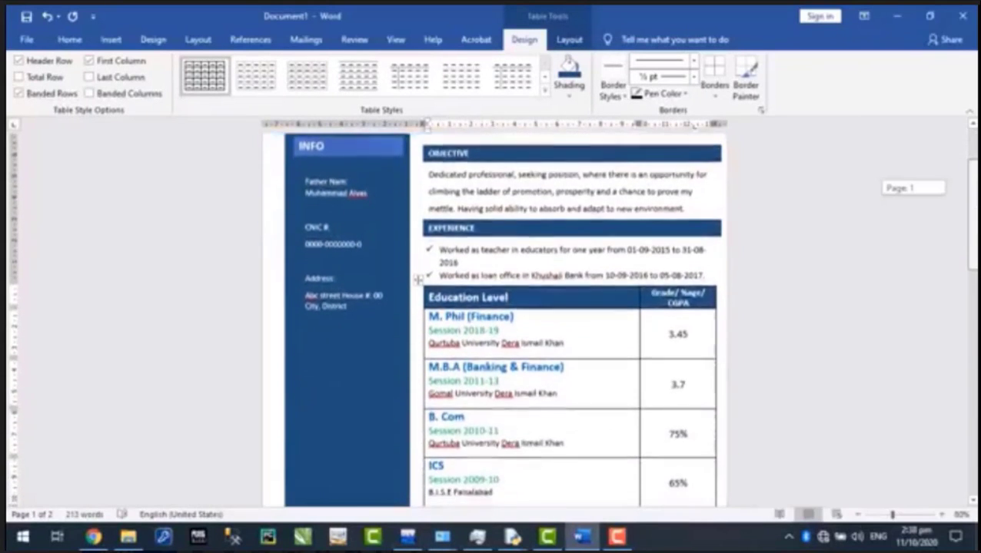
left_click_drag(973, 192, 973, 205)
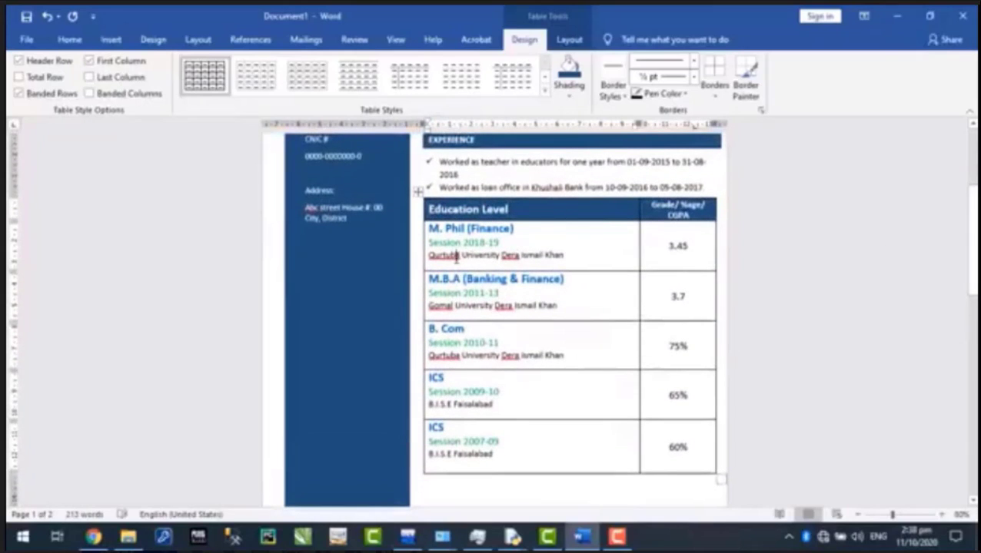
left_click(495, 279)
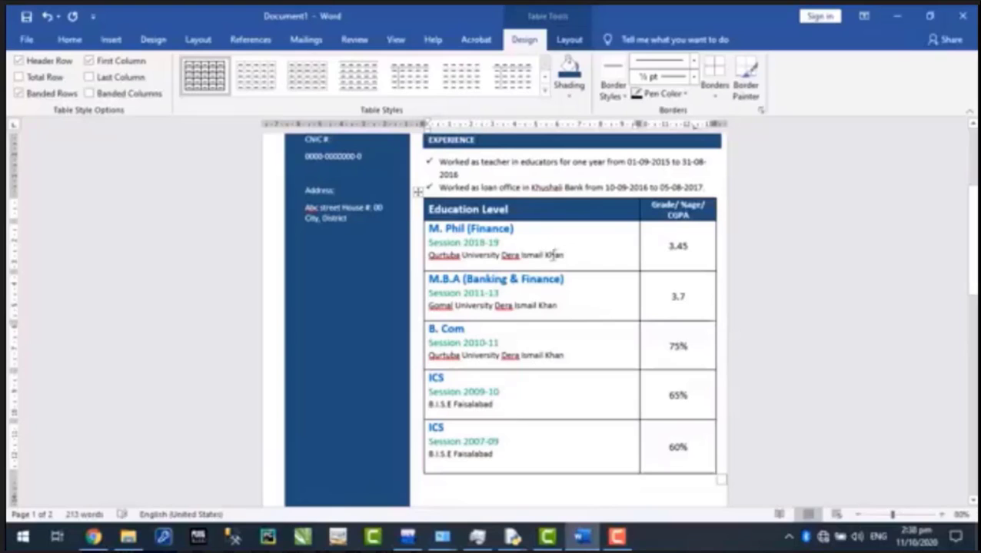
left_click_drag(553, 255, 427, 255)
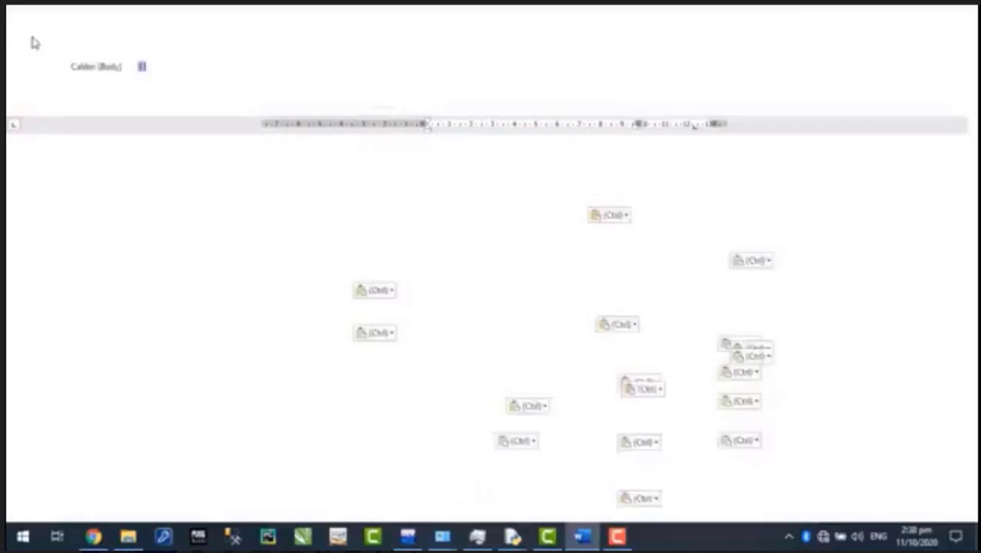
left_click(31, 40)
left_click(20, 48)
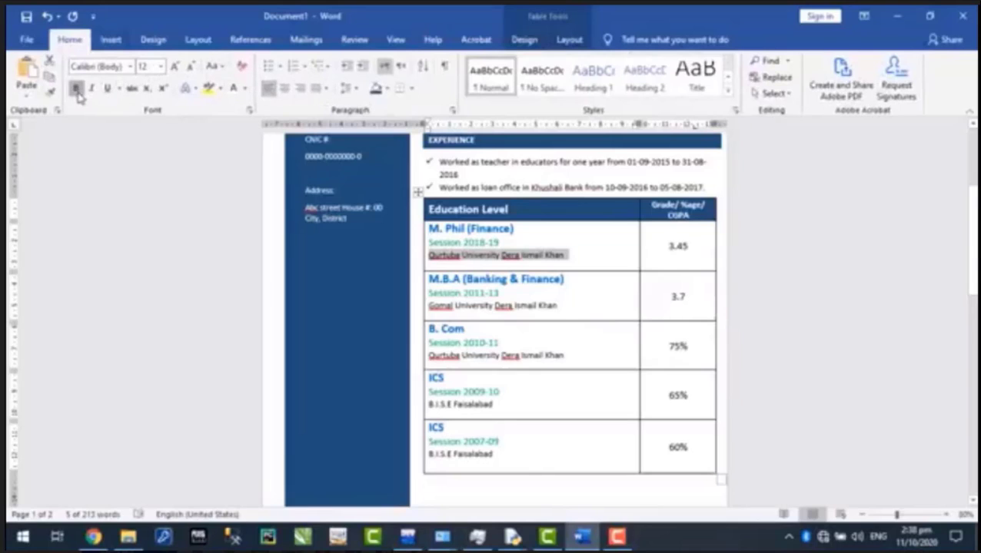
left_click(77, 89)
Bold the M.B.A, B. Com and both ICS B.I.S.E Faisalabad institution lines.
left_click_drag(429, 306, 564, 305)
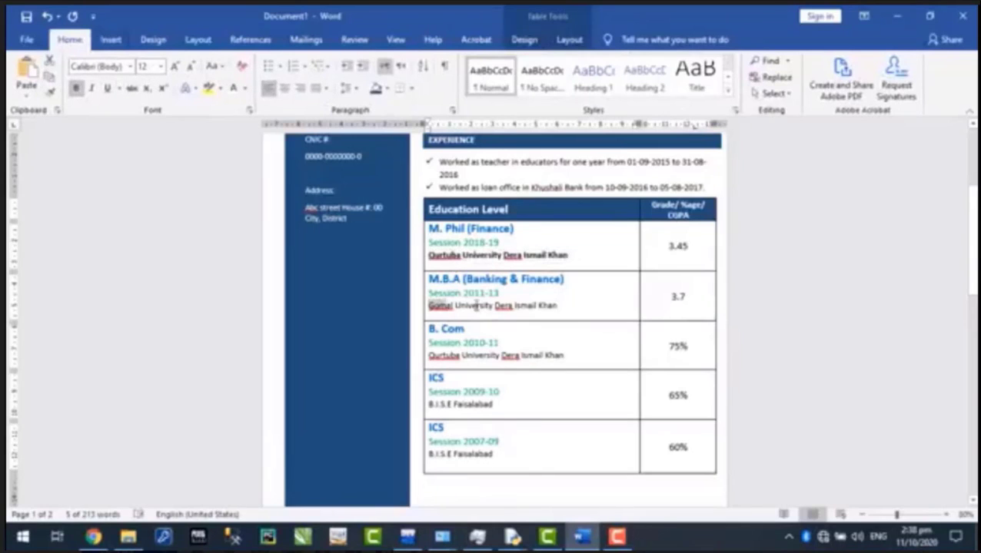
left_click(77, 89)
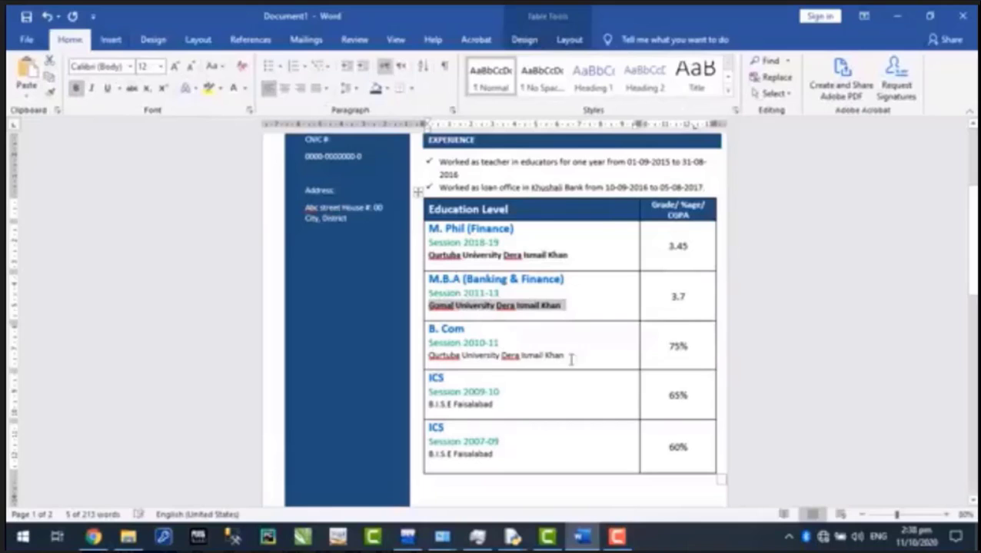
left_click_drag(567, 355, 428, 355)
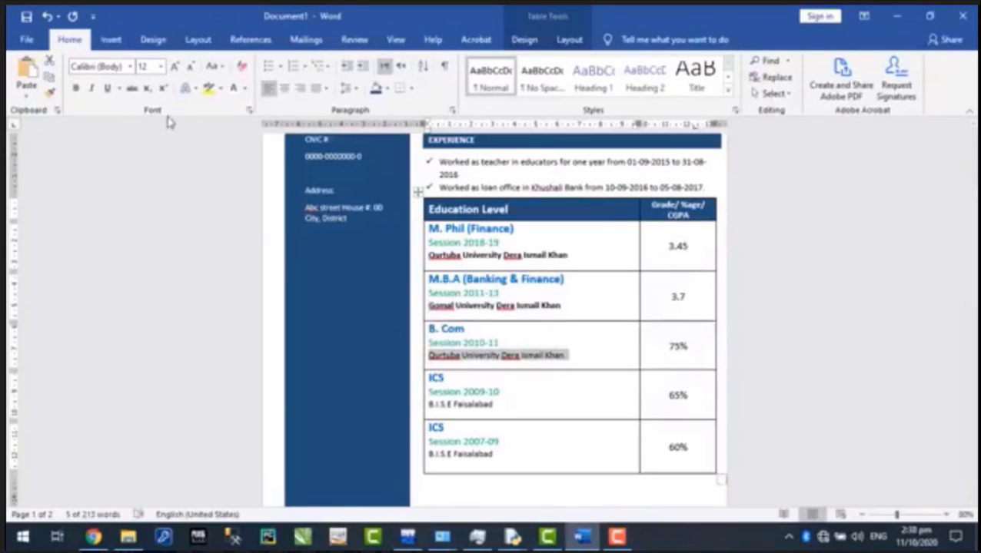
left_click(77, 89)
left_click_drag(498, 404, 430, 405)
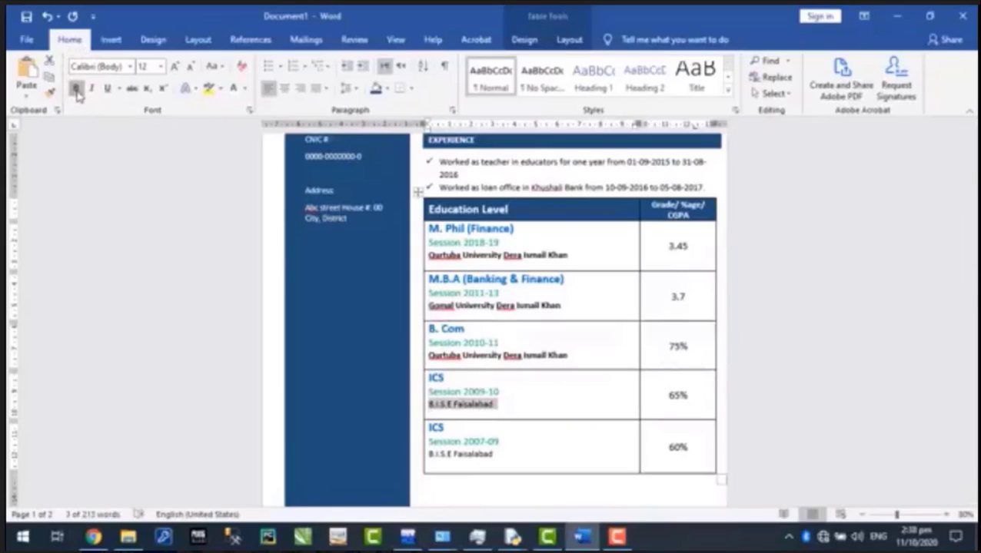
left_click(77, 89)
left_click_drag(500, 457, 428, 454)
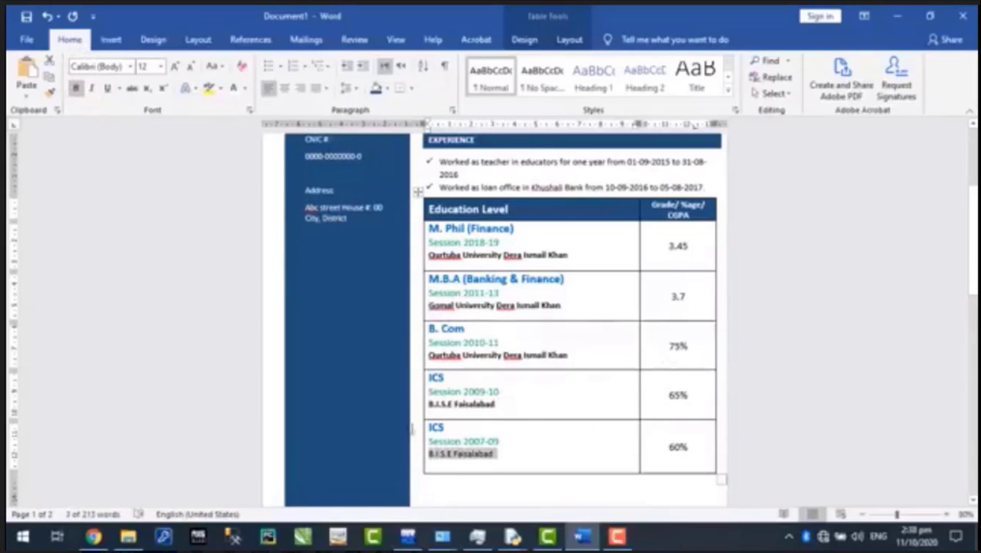
left_click(77, 89)
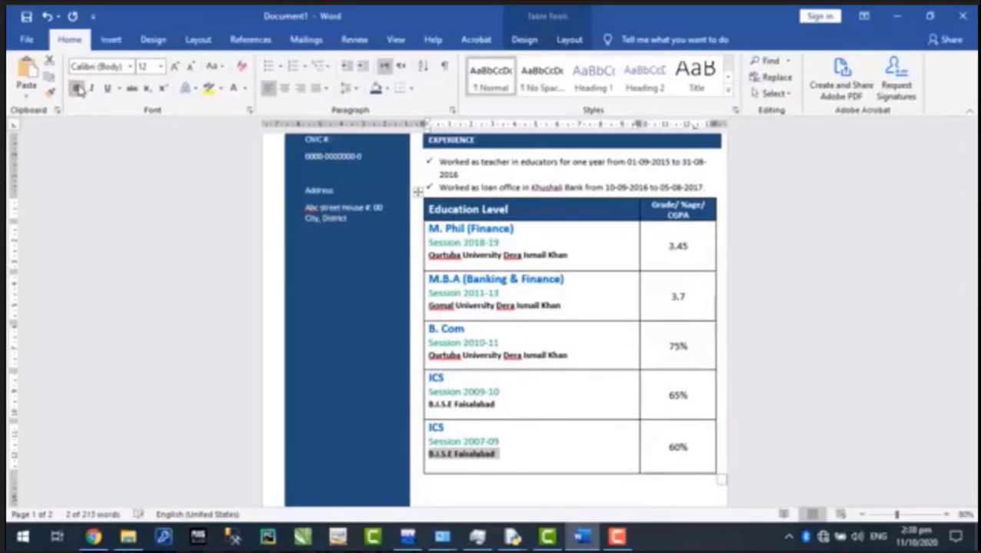
left_click(578, 436)
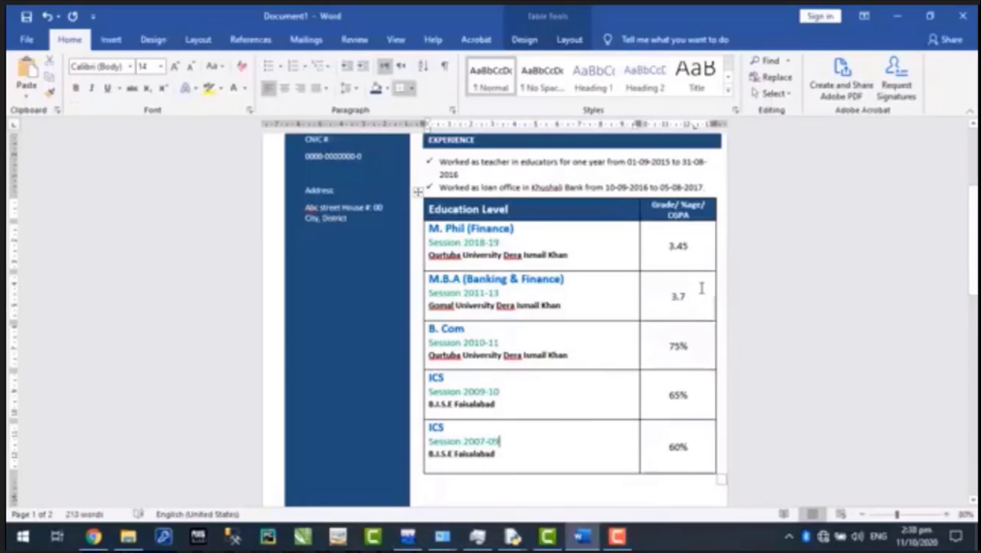
Append /4.00 to the 3.45 and 3.7 grades in the Education table.
left_click(694, 249)
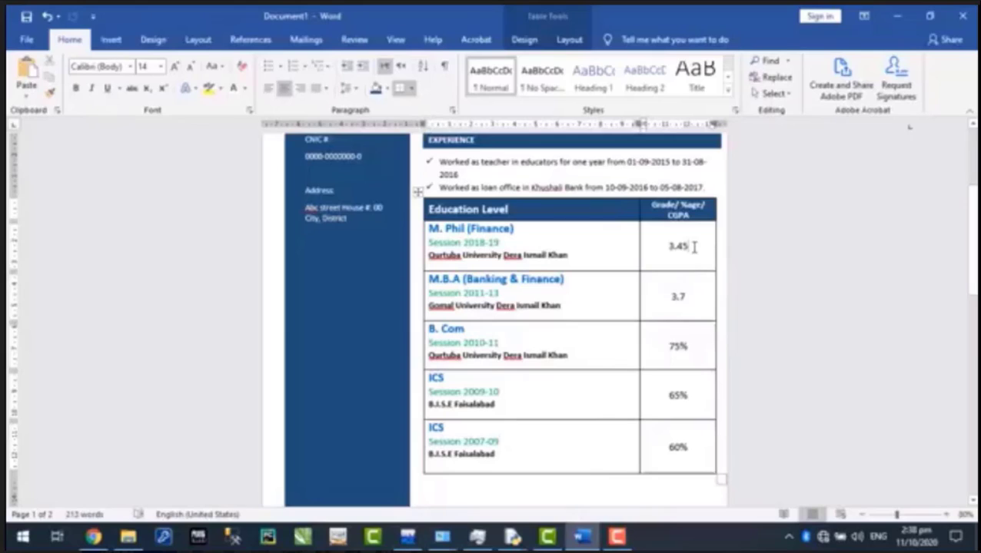
type("/4.")
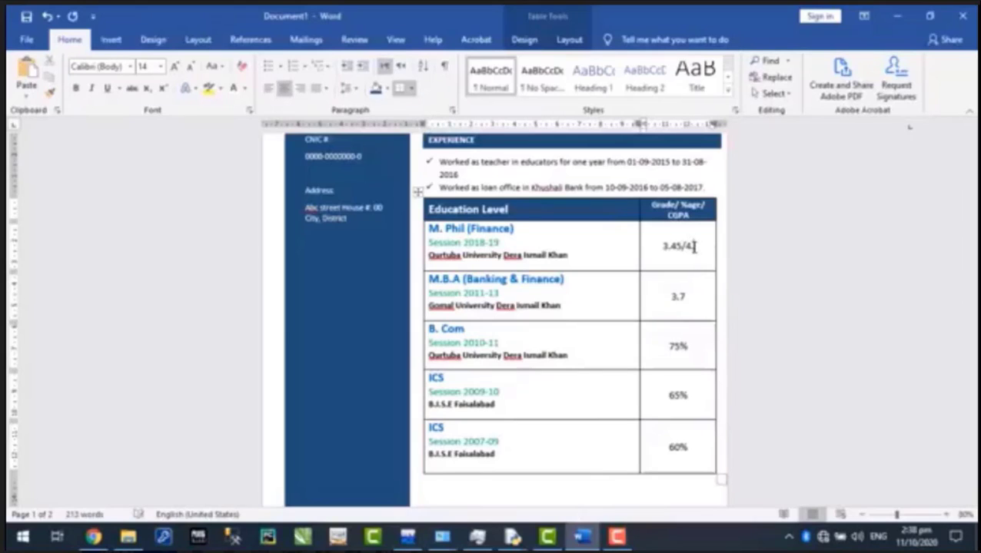
type("00")
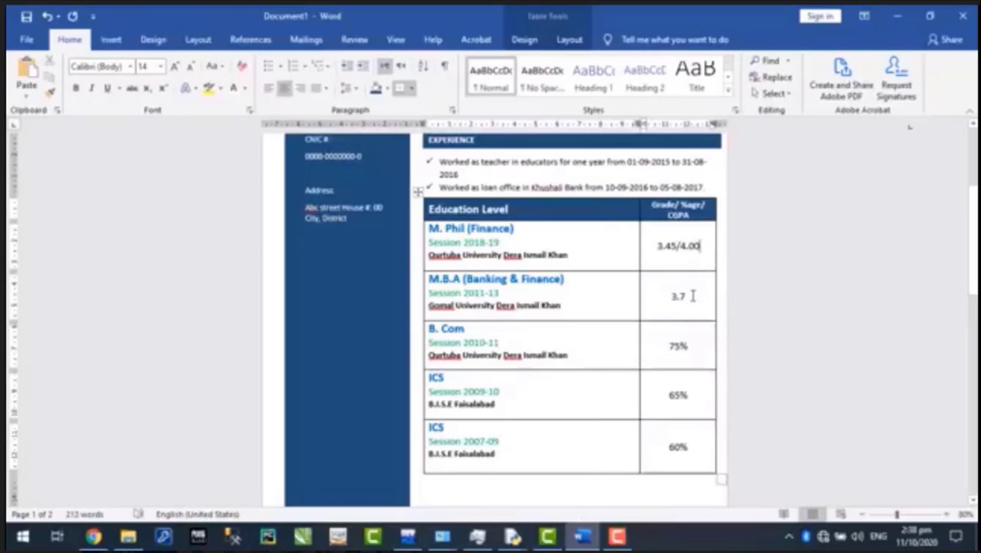
type("/")
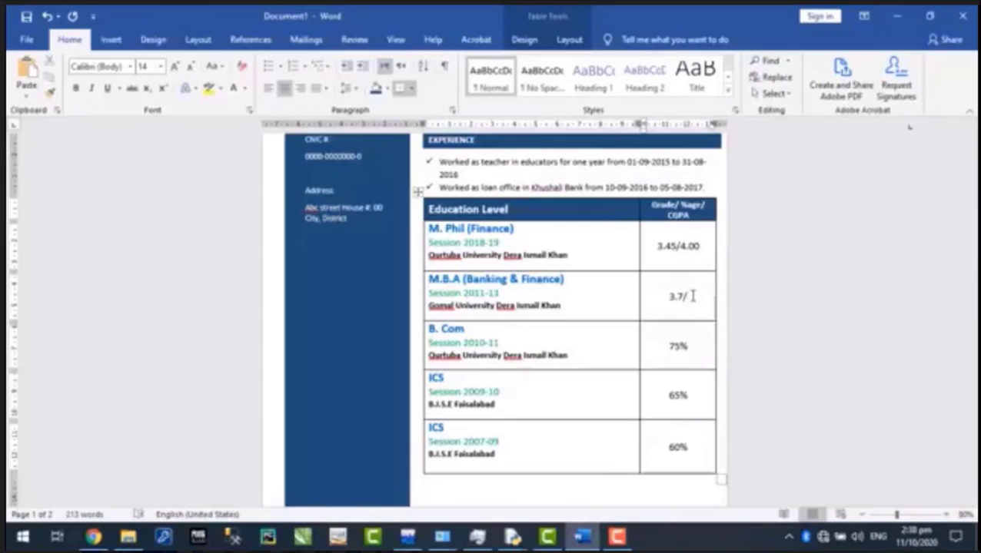
type(".00")
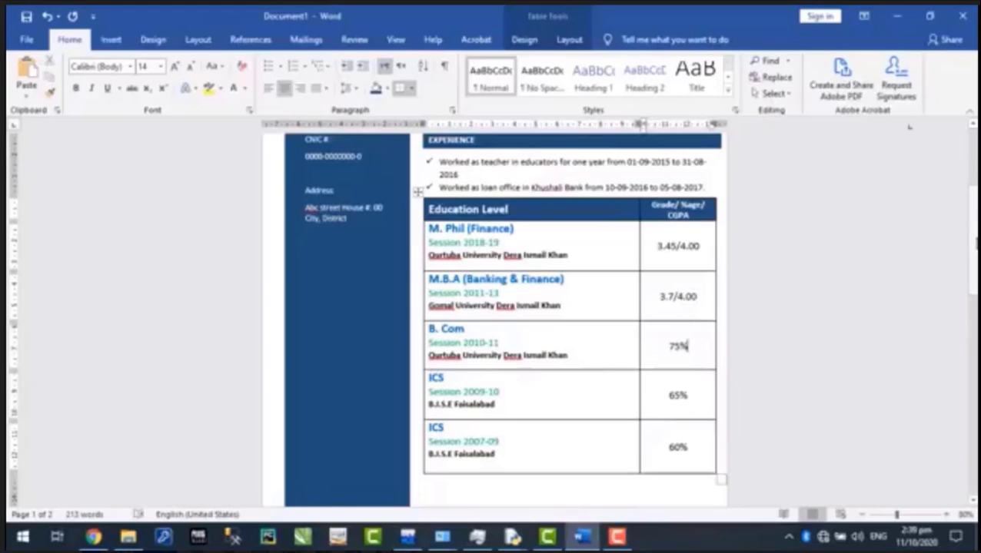
mouse_move(972, 239)
left_mouse_down()
mouse_move(972, 381)
mouse_move(973, 138)
left_mouse_up()
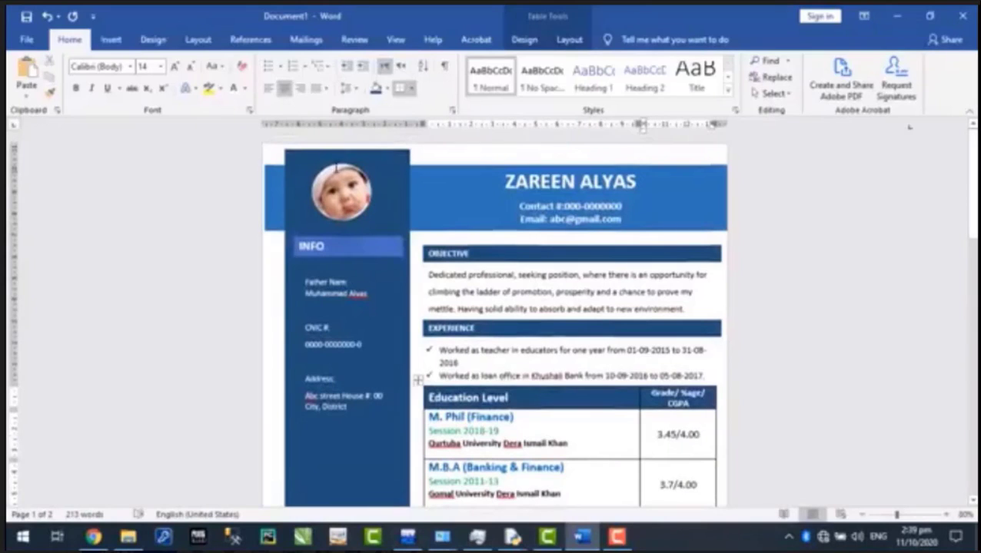
Shift the blue header band left to the page edge.
left_click(264, 196)
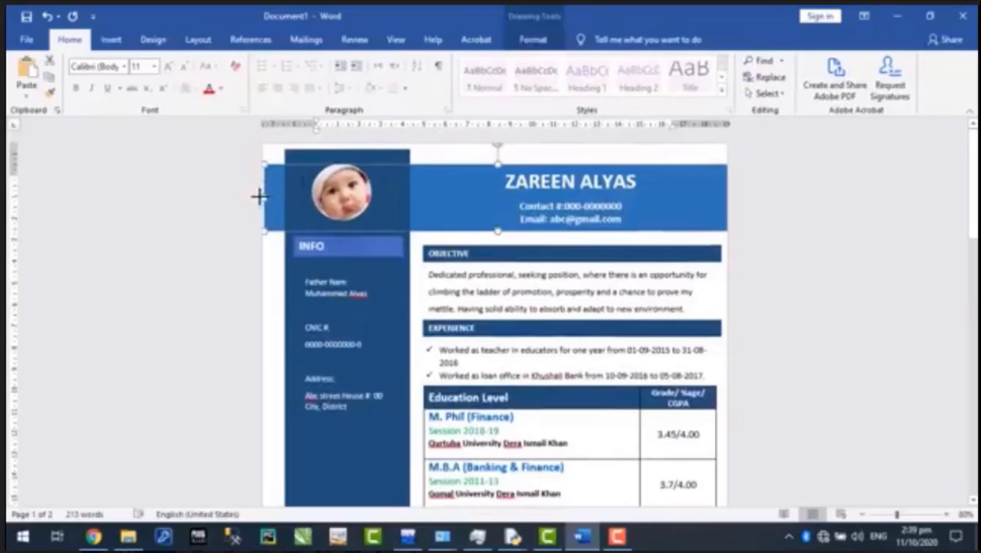
left_click_drag(262, 197, 259, 196)
left_click(430, 155)
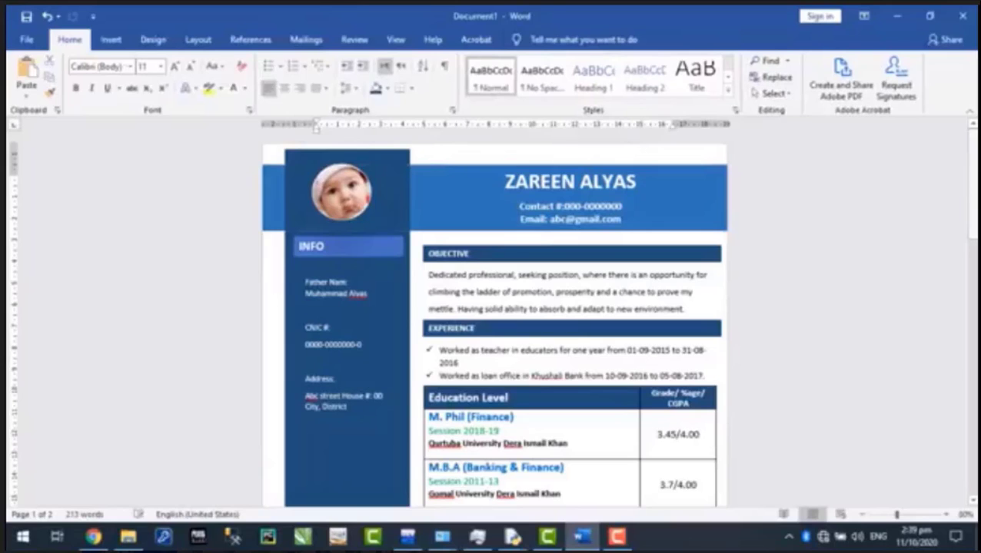
Stretch the blue sidebar rectangle down to the bottom of page 1.
left_click_drag(973, 177, 973, 276)
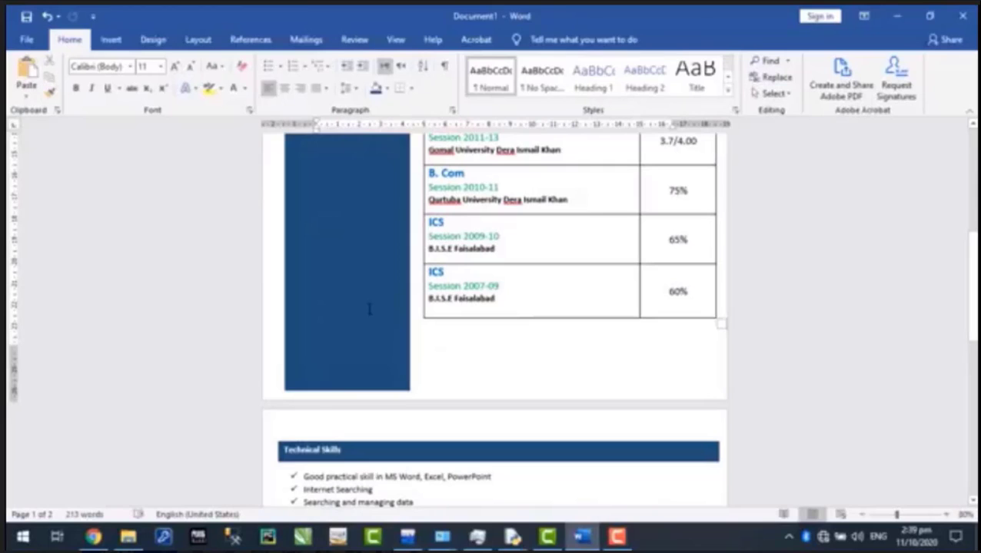
left_click(346, 390)
left_click_drag(345, 391, 346, 401)
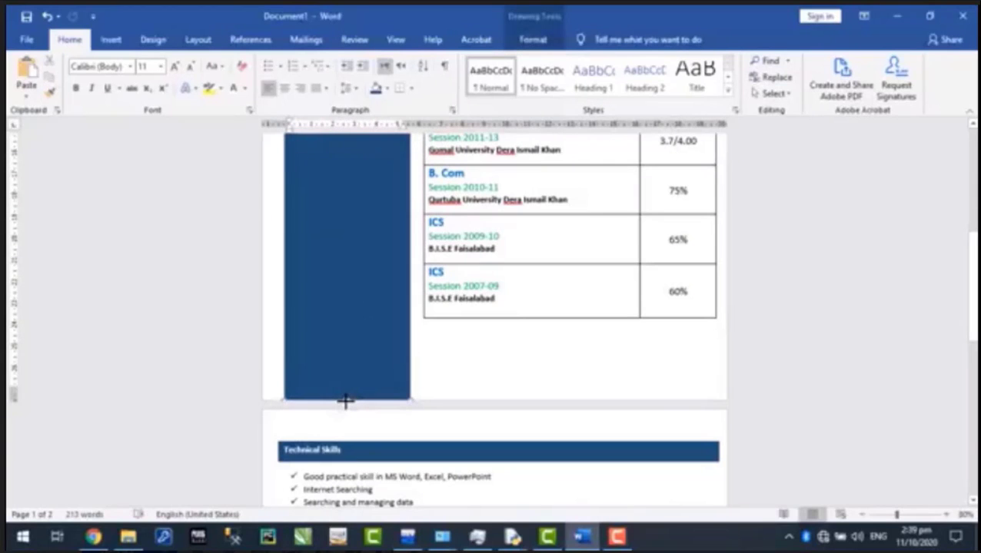
scroll(345, 401, "up", 4)
scroll(345, 400, "up", 1)
scroll(444, 370, "down", 1)
scroll(445, 369, "down", 2)
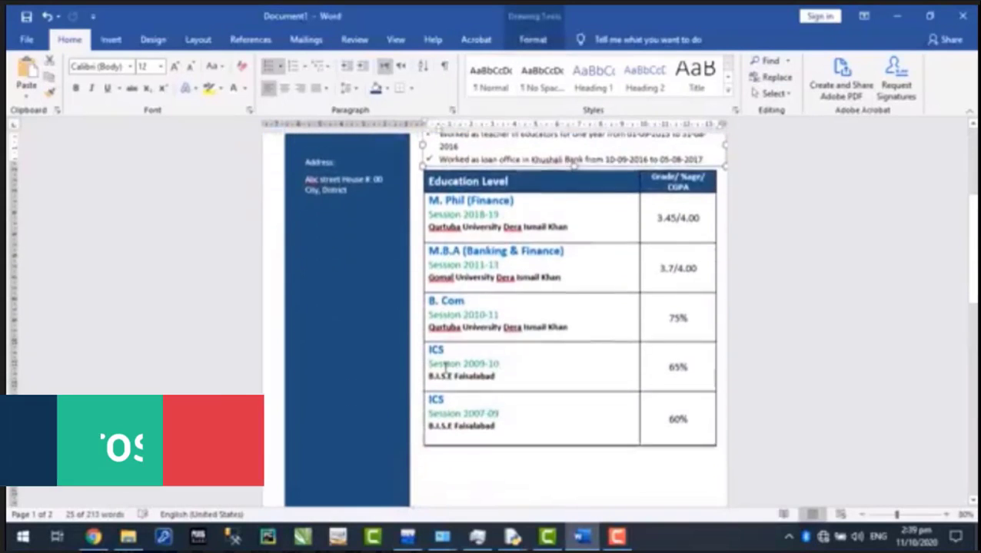
left_click(444, 368)
scroll(445, 368, "down", 3)
scroll(446, 368, "down", 1)
scroll(446, 368, "up", 2)
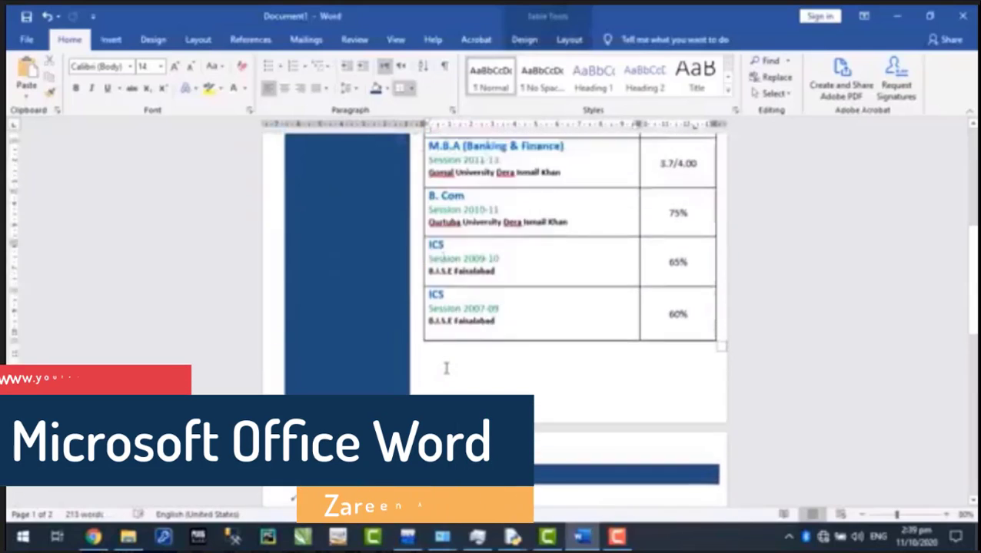
scroll(445, 368, "up", 3)
scroll(445, 368, "up", 3)
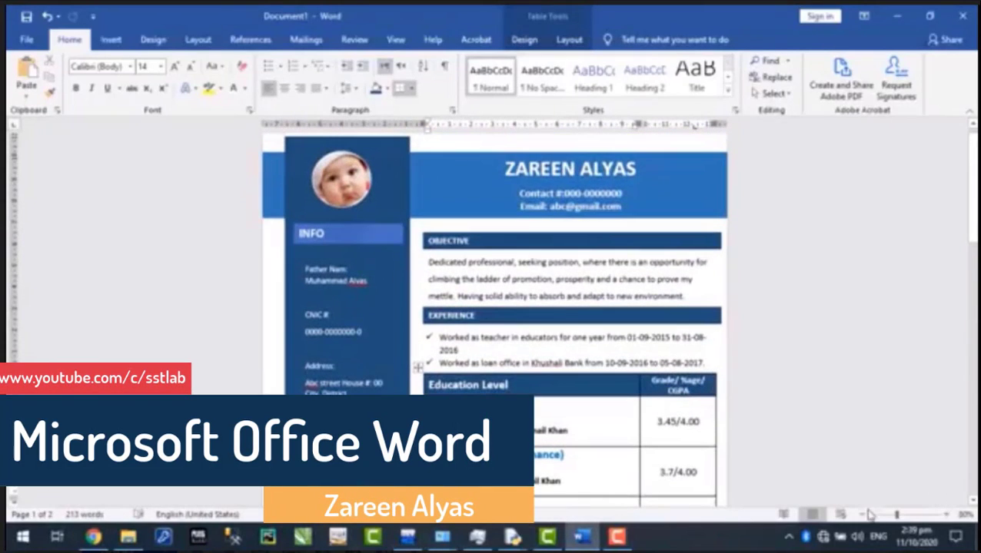
Zoom out to show both pages and launch the Icons8 icon library.
left_click(863, 515)
left_click(863, 515)
left_click(863, 515)
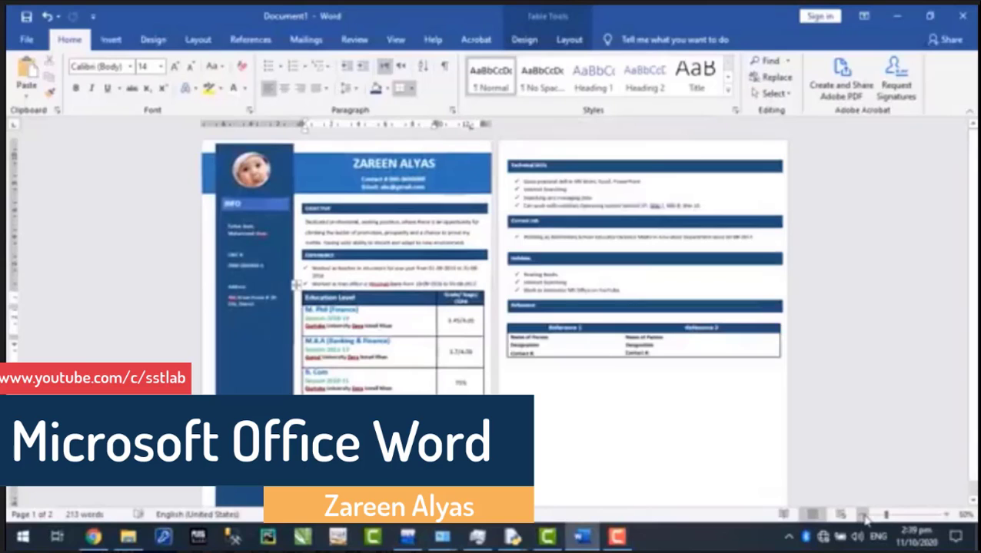
left_click(863, 515)
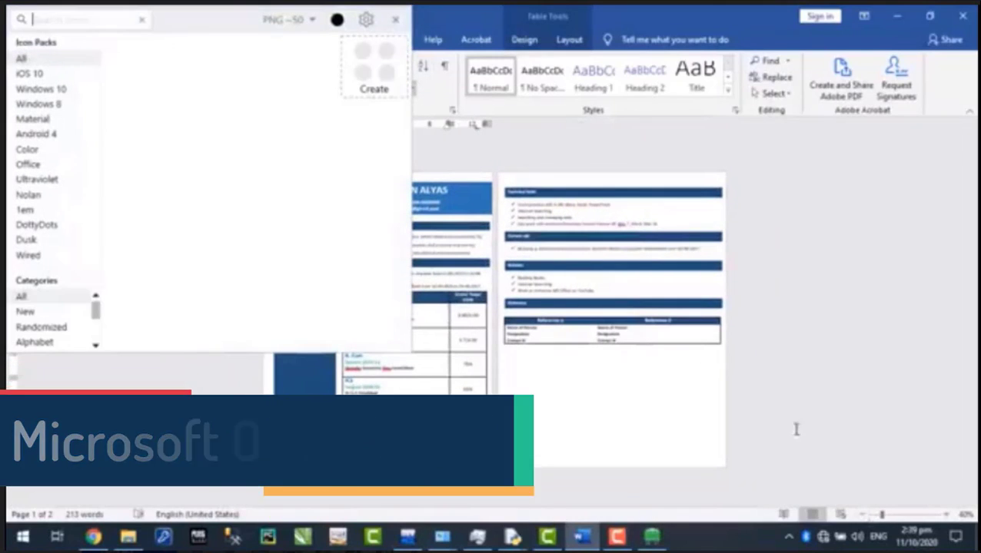
Search Icons8 for 'message' with icons set to 100 px PNG in white.
mouse_move(203, 19)
left_mouse_down()
mouse_move(547, 176)
mouse_move(624, 182)
left_mouse_up()
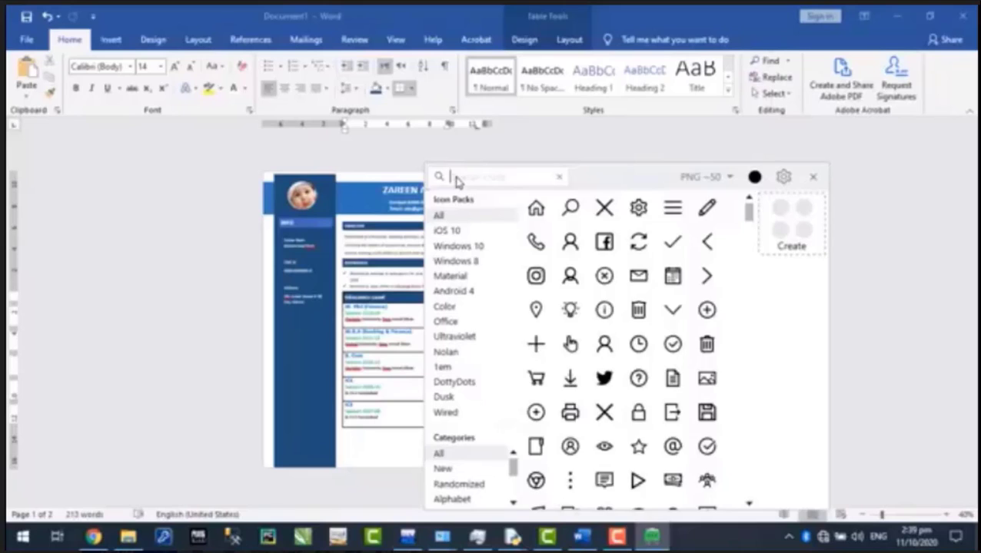
type("m")
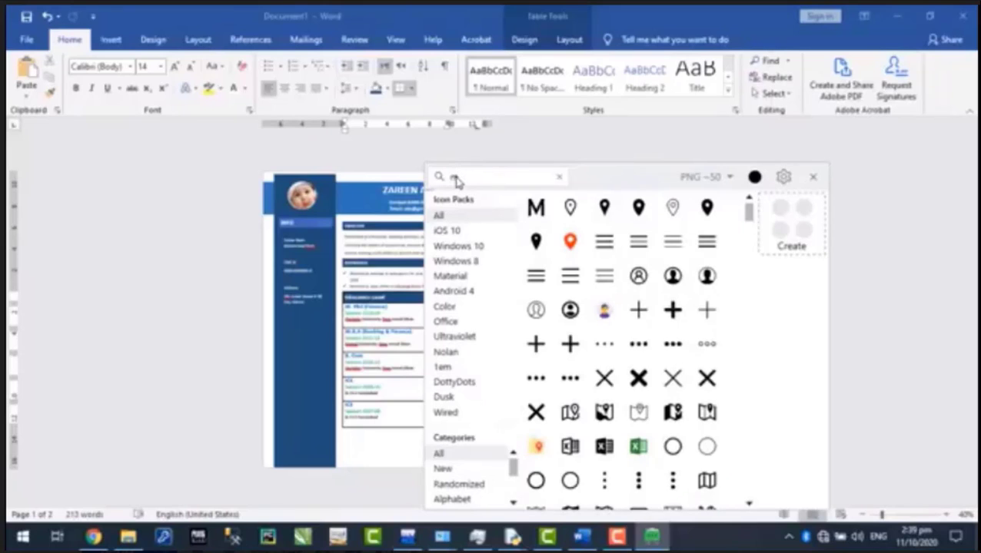
type("ess")
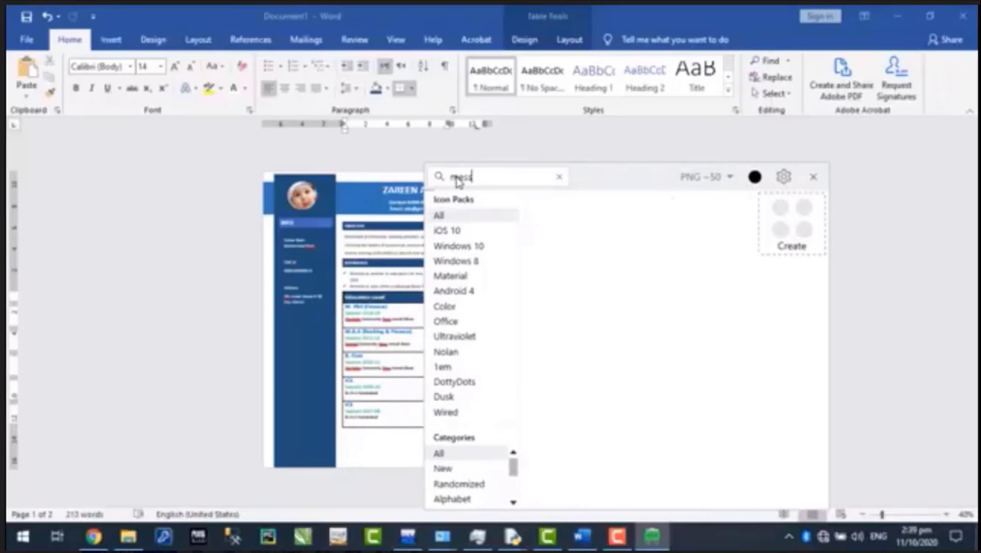
type("age")
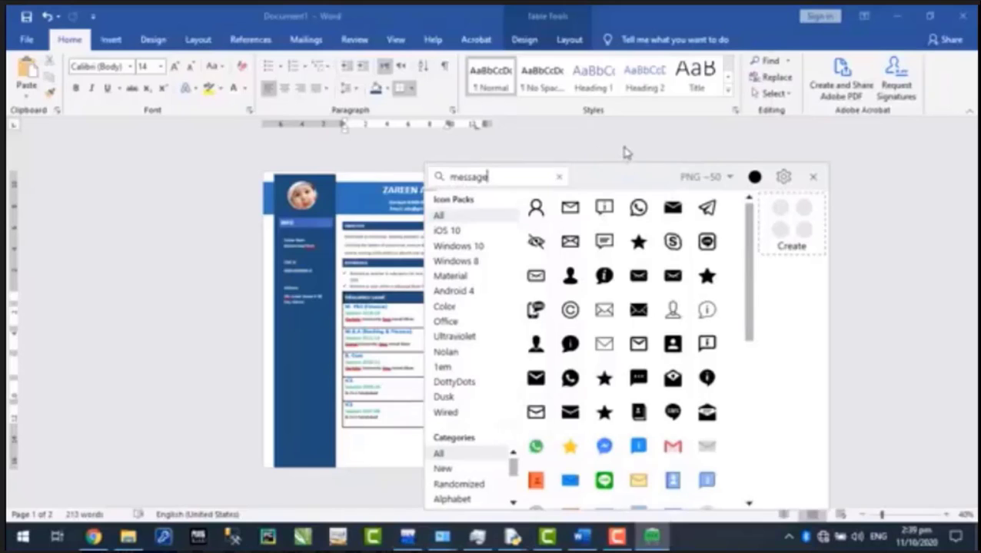
left_click(712, 187)
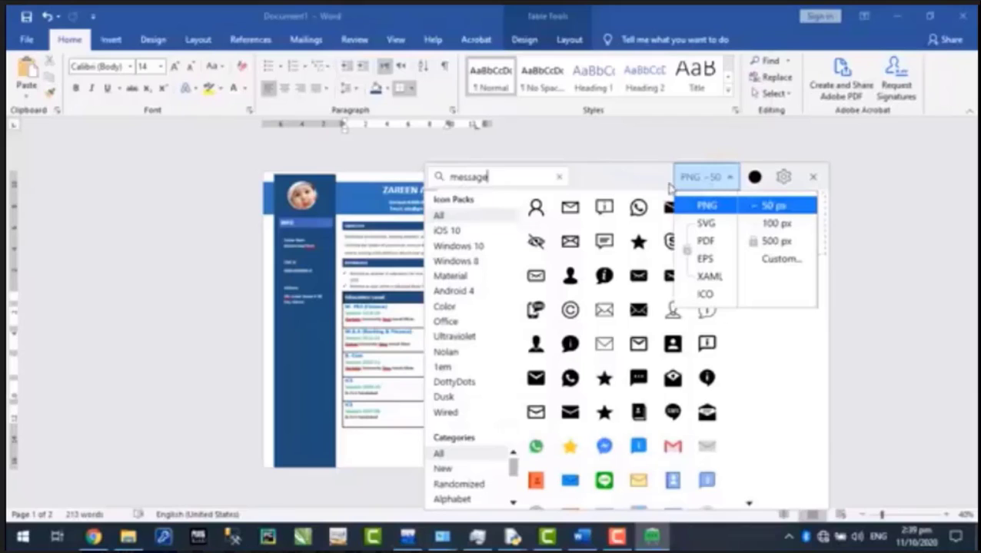
left_click(767, 224)
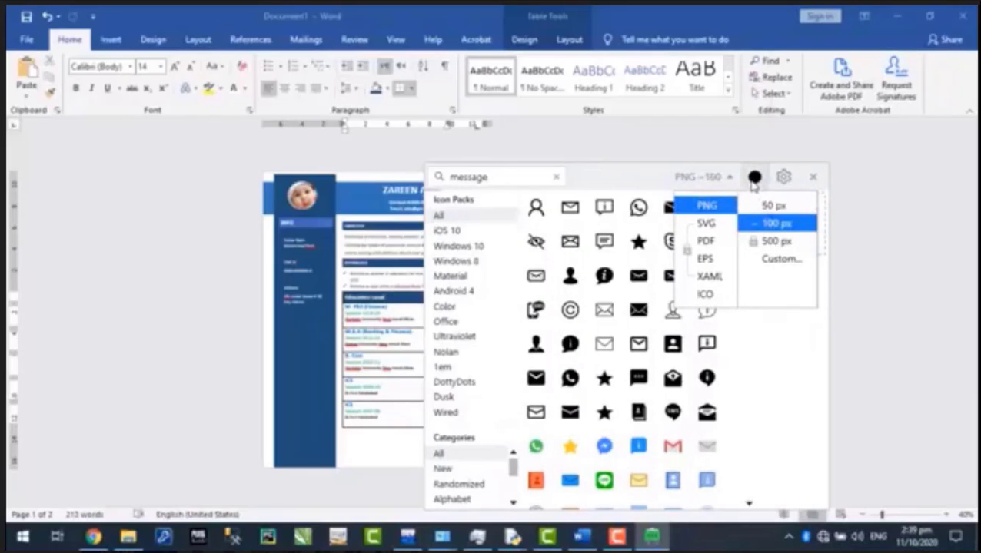
left_click(753, 179)
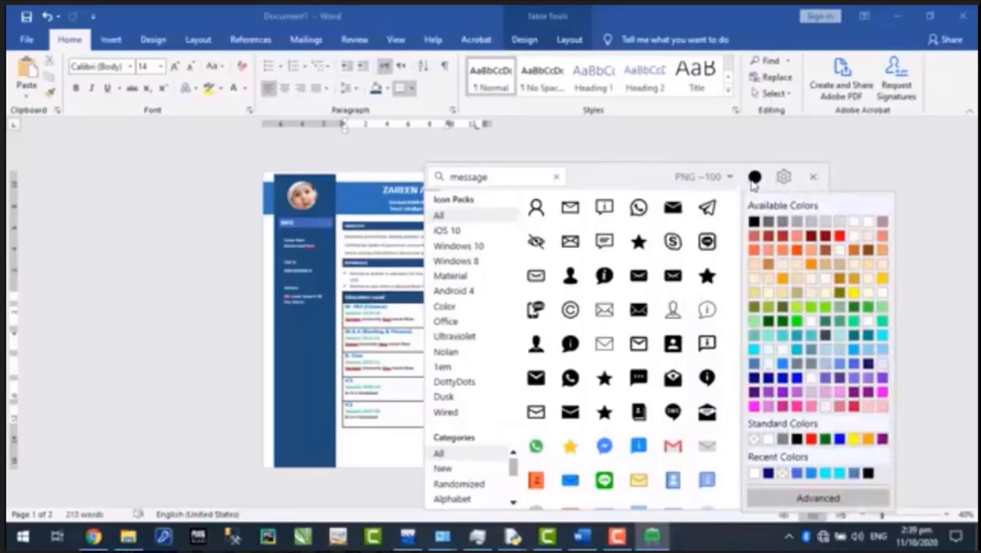
left_click(869, 223)
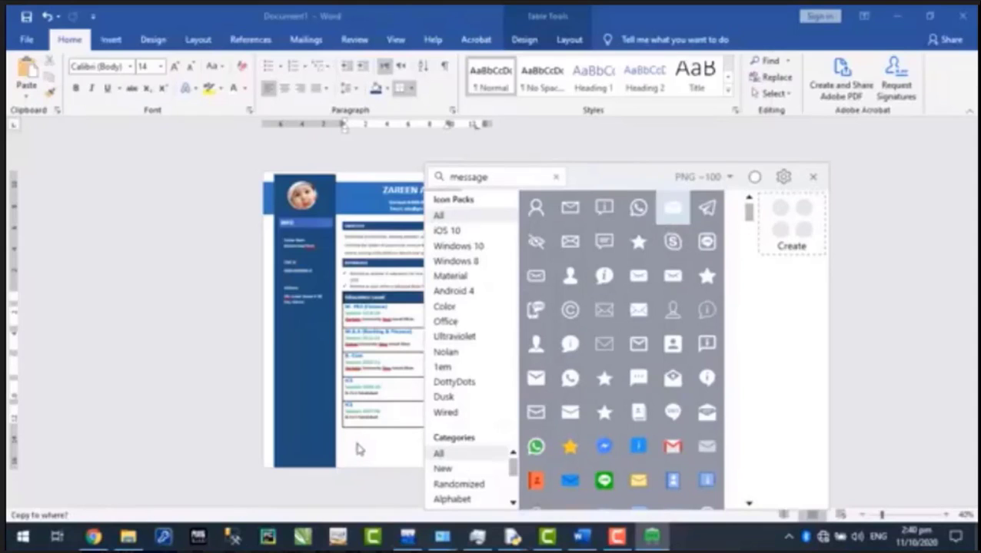
Drag the white mail icon into the résumé beside the photo near INFO.
left_click_drag(358, 456, 356, 443)
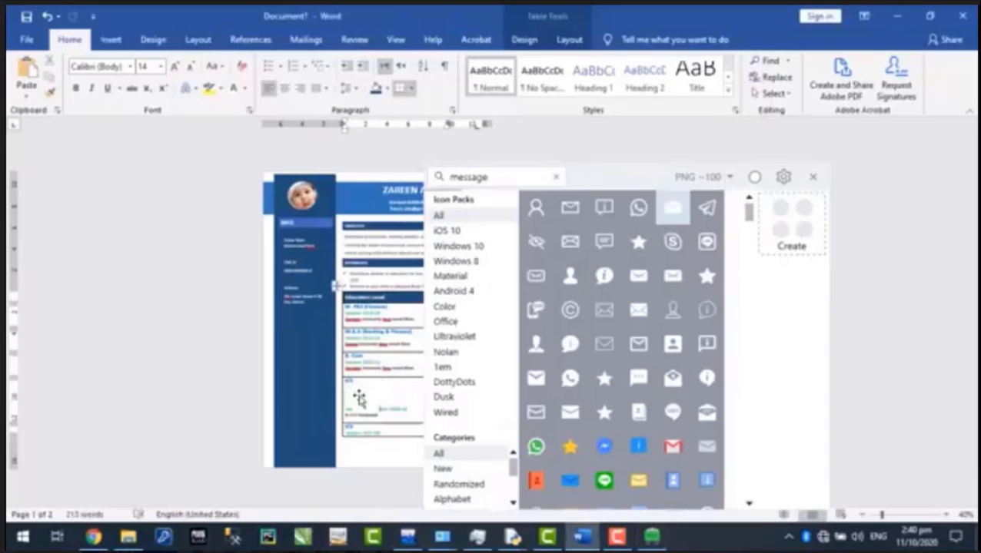
left_click_drag(377, 394, 316, 219)
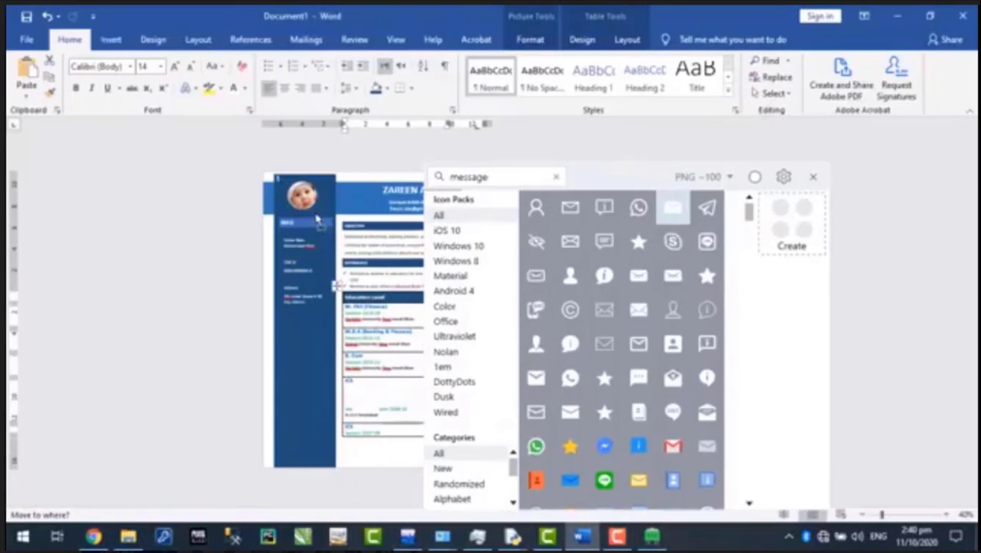
left_click_drag(319, 229, 320, 231)
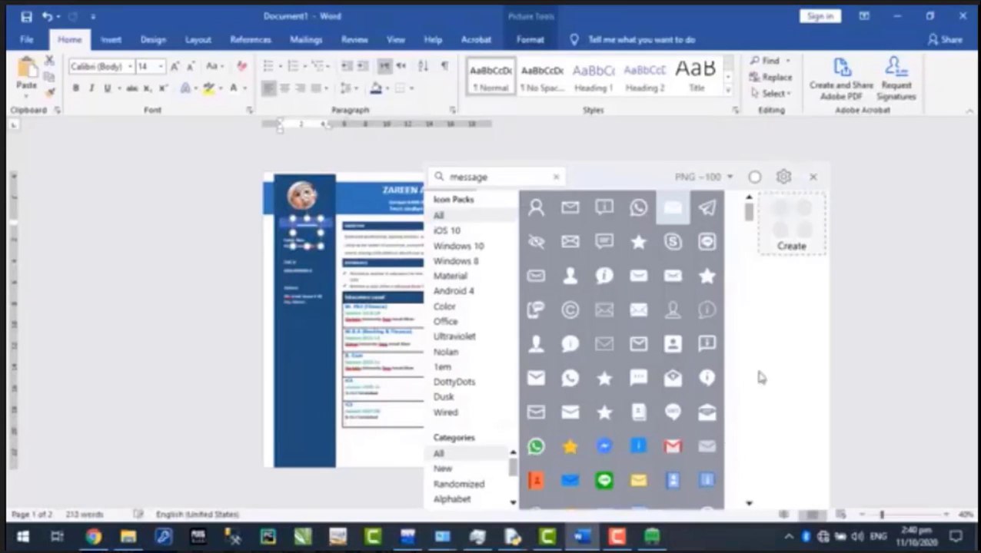
Hide the Icons8 panel and drag the white envelope icon onto the INFO bar beside the label.
left_click(650, 539)
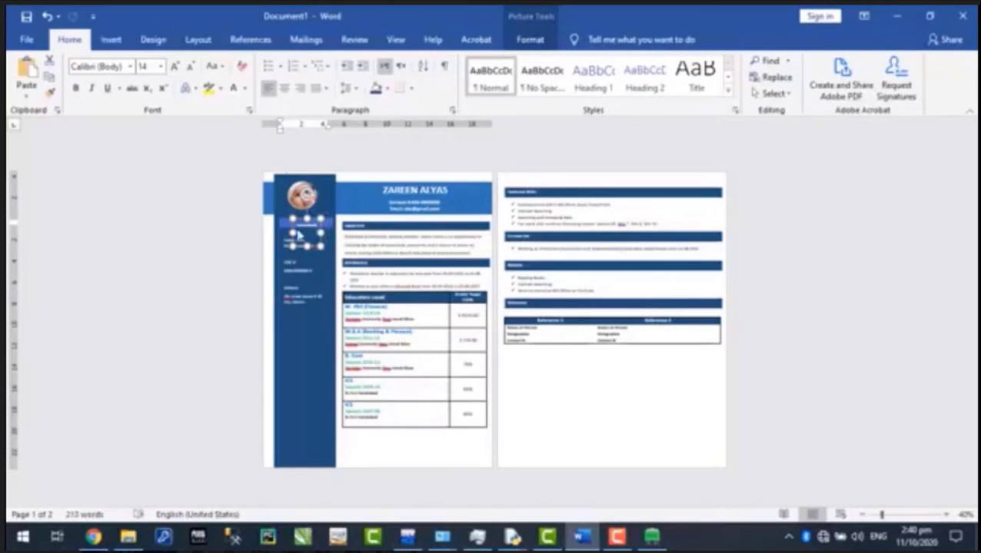
right_click(321, 230)
mouse_move(375, 342)
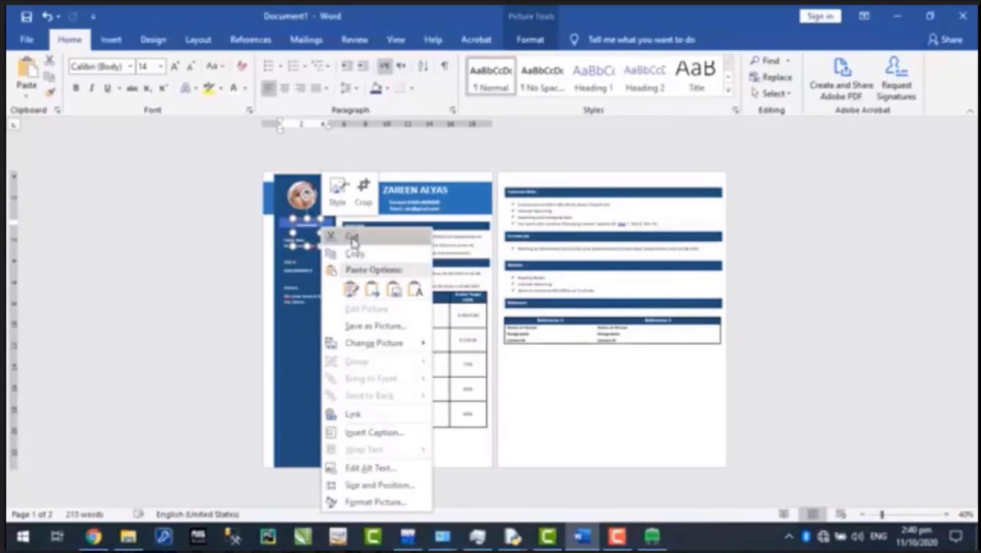
left_click(319, 227)
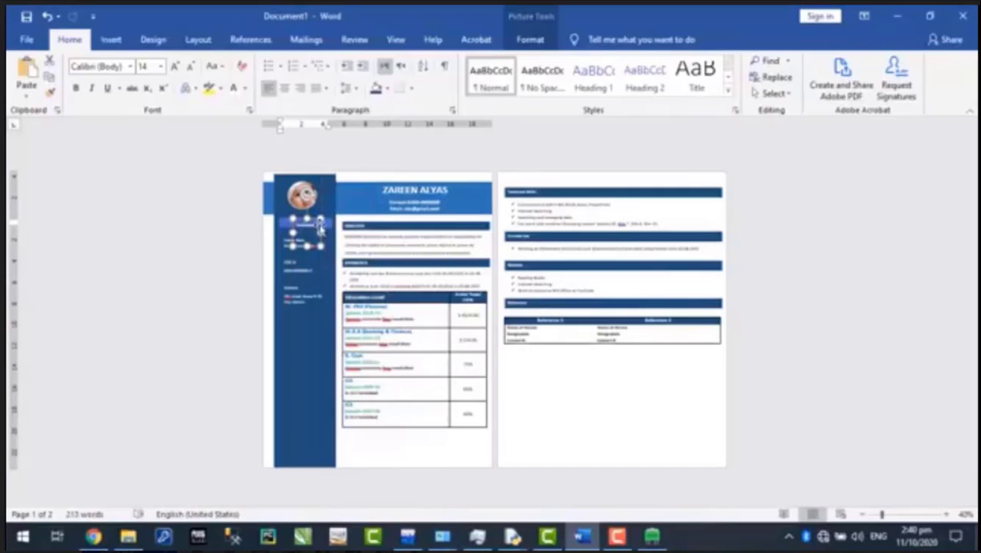
left_click_drag(319, 226, 414, 464)
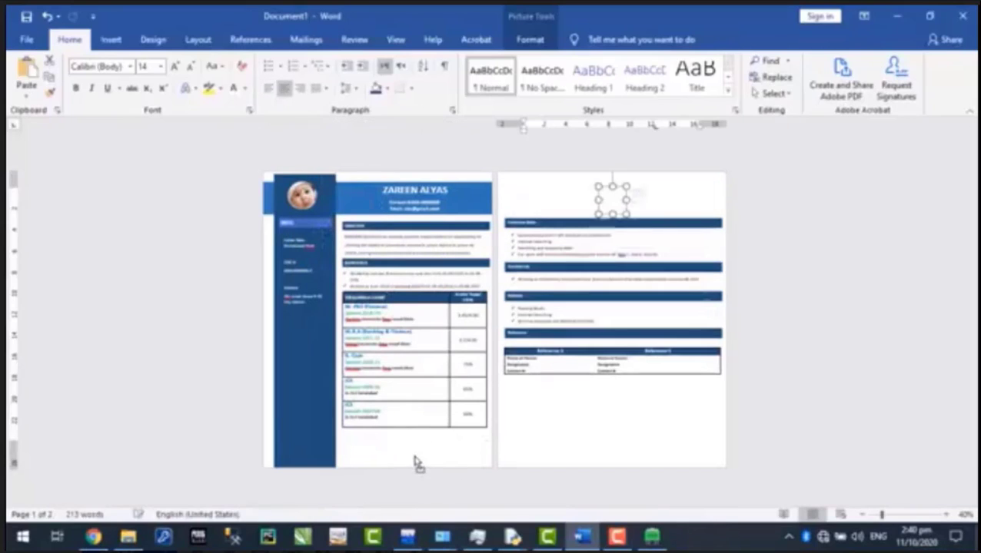
right_click(607, 212)
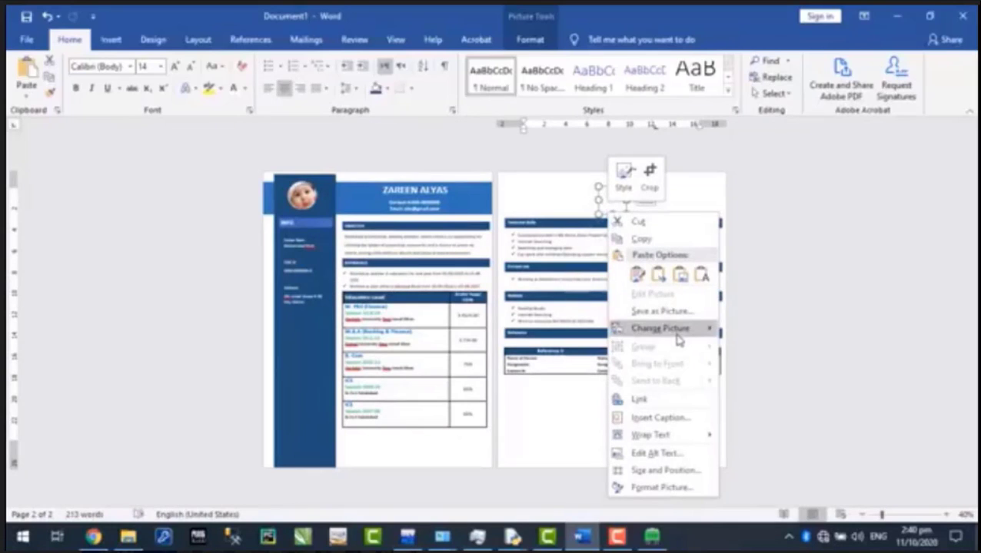
left_click(598, 187)
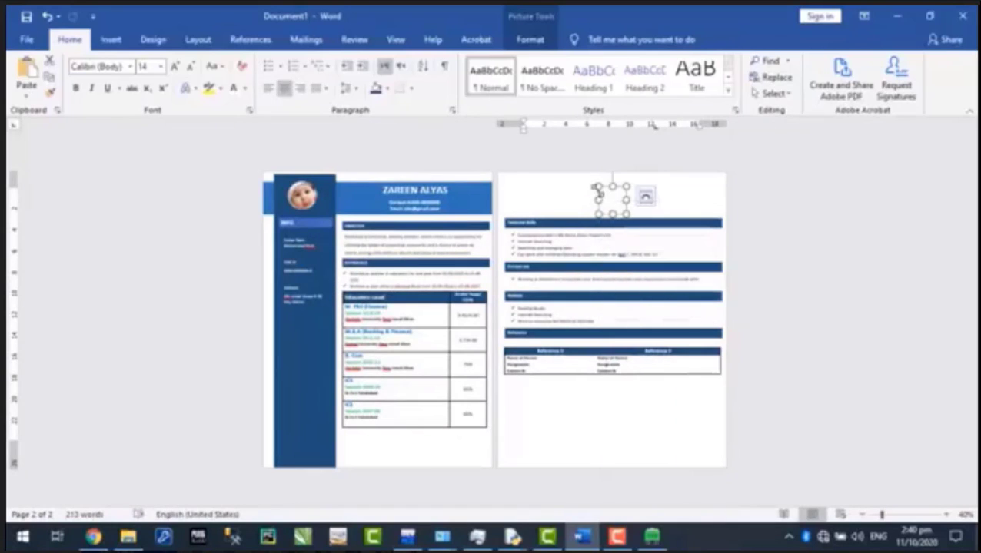
mouse_move(598, 187)
left_mouse_down()
mouse_move(306, 230)
mouse_move(297, 223)
left_mouse_up()
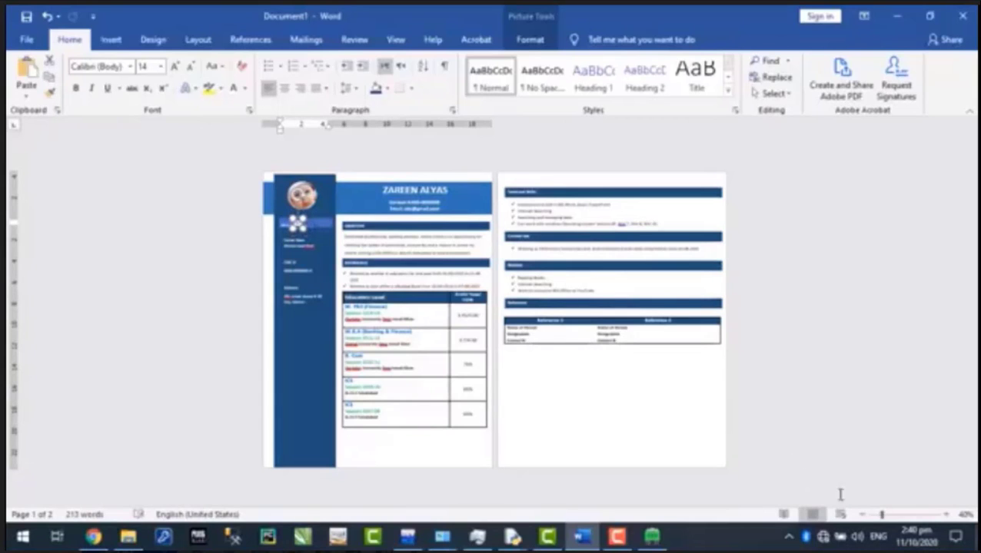
left_click(944, 515)
Zoom in and remove the mail icon from the INFO bar.
left_click(944, 515)
left_click(944, 515)
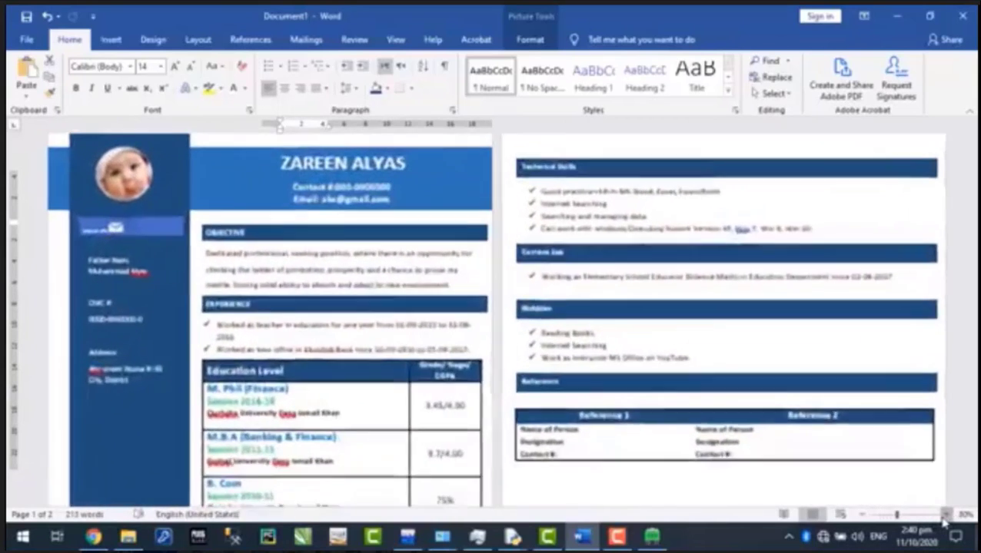
left_click(944, 515)
left_click(944, 515)
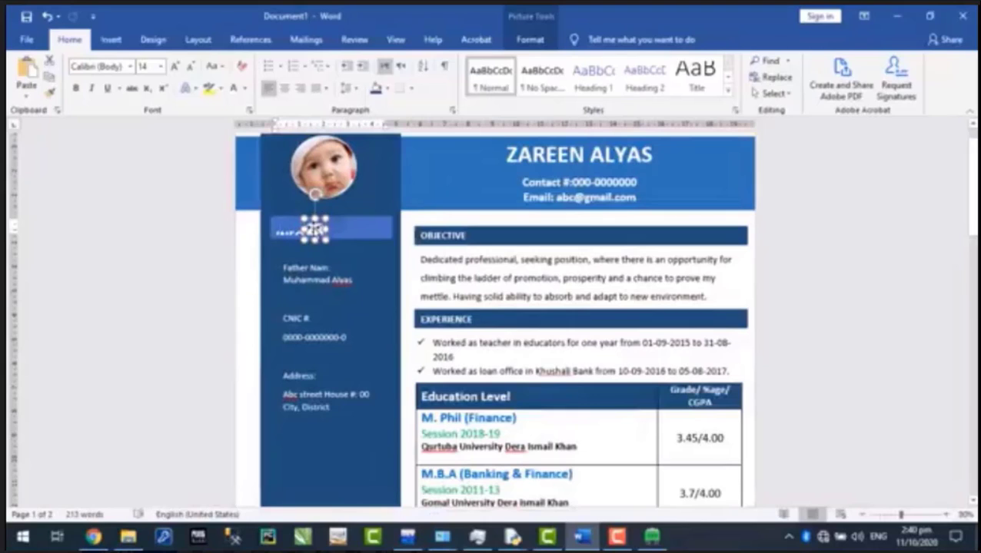
double_click(314, 228)
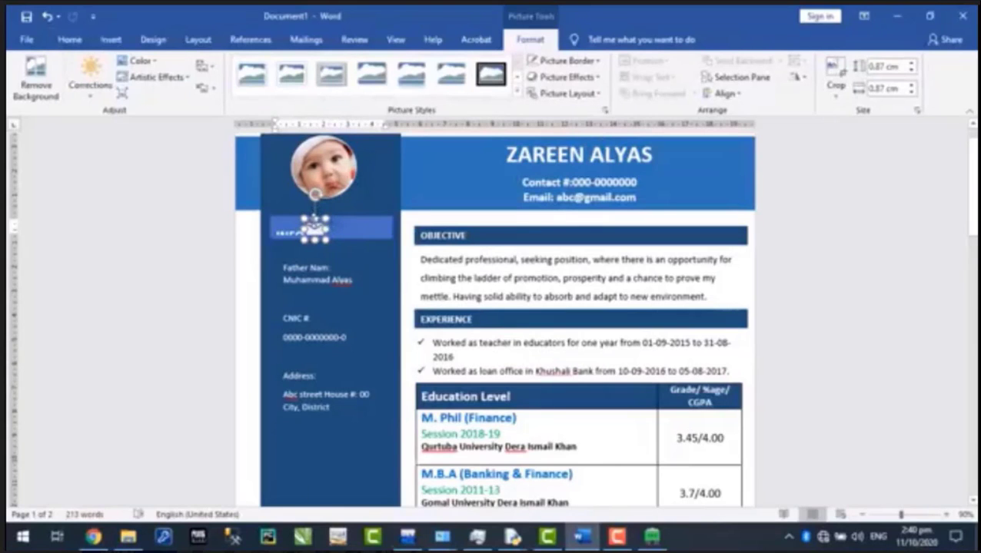
right_click(311, 219)
left_click(332, 230)
Paste the copied mail icon into the empty space below the Education table.
scroll(414, 278, "down", 5)
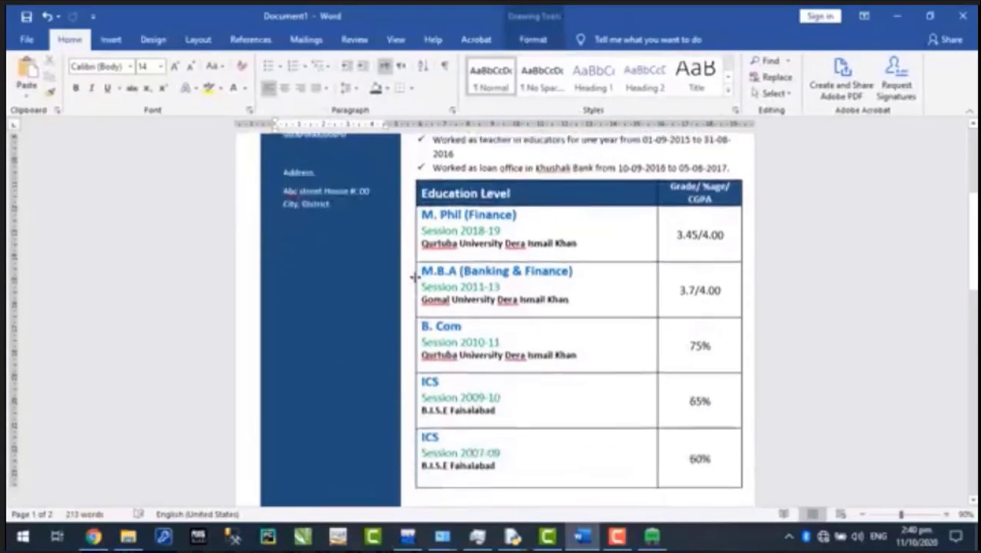
scroll(413, 279, "down", 5)
left_click(465, 270)
double_click(465, 269)
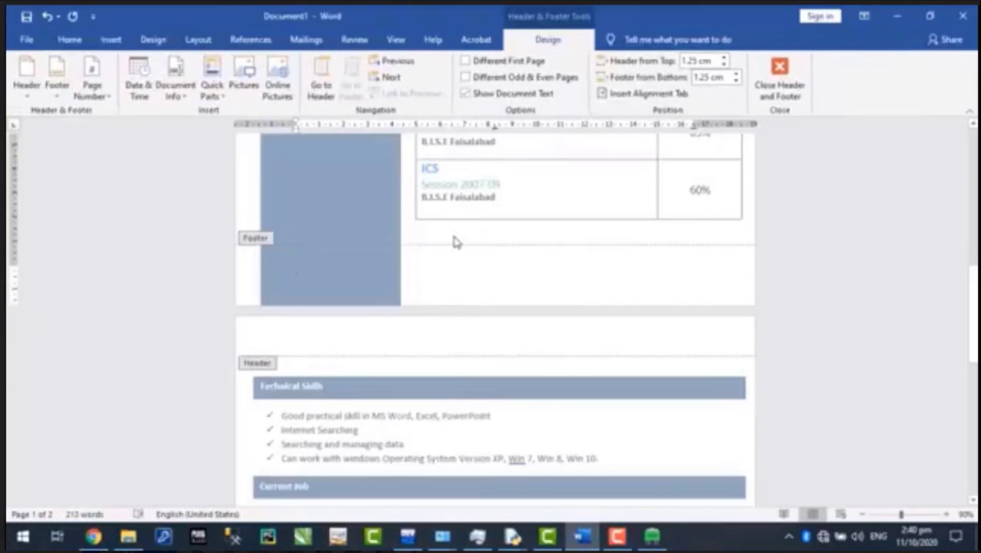
double_click(454, 238)
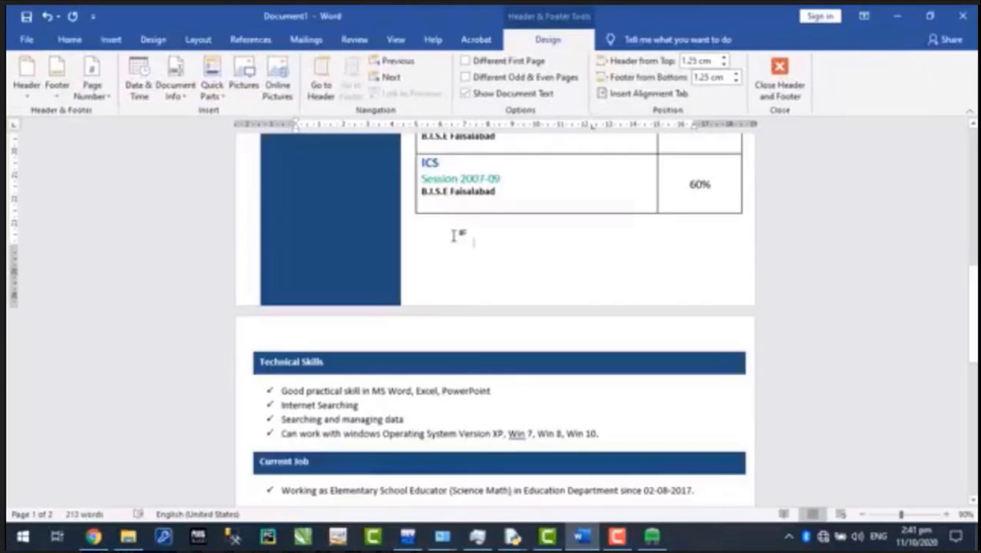
right_click(492, 235)
left_click(520, 299)
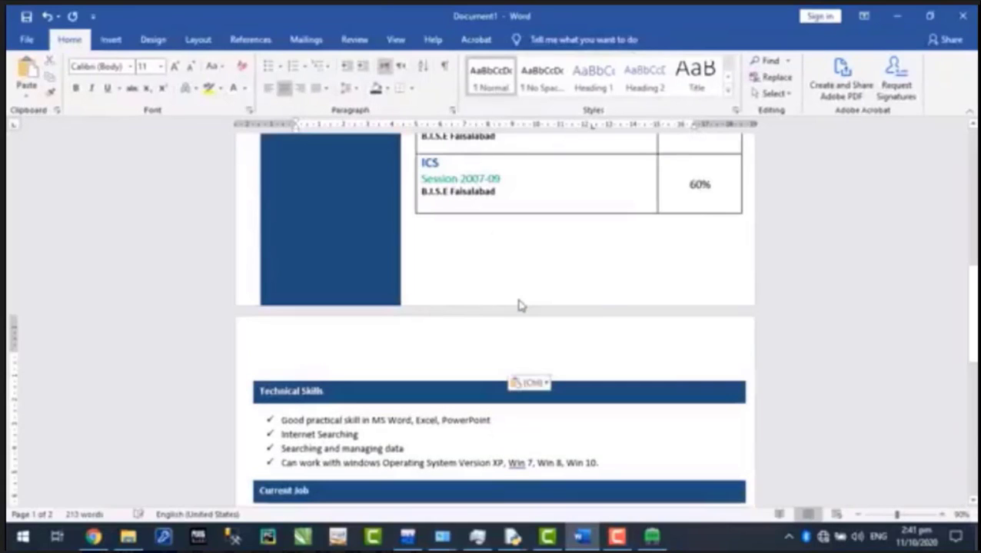
Set the pasted icon's text wrapping to In Front of Text.
left_click(496, 360)
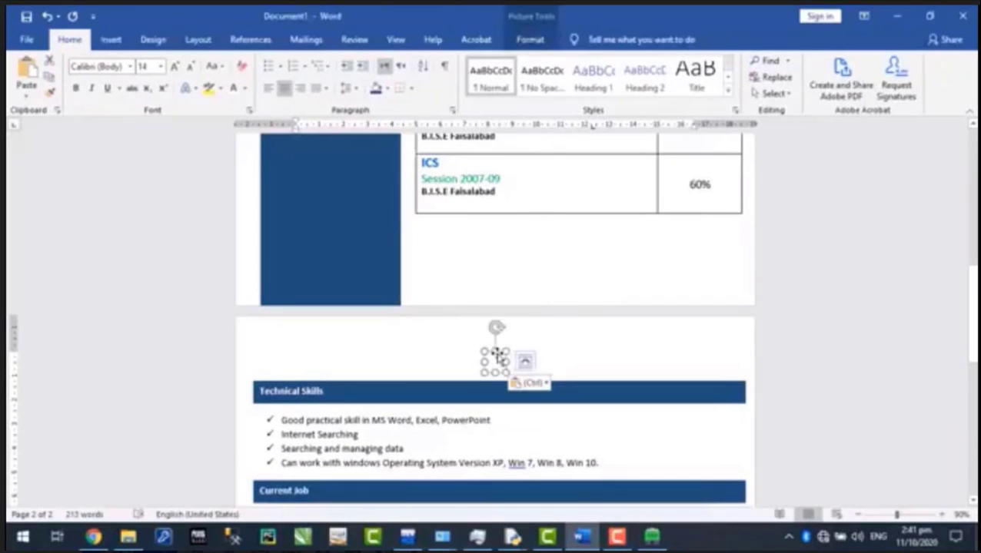
right_click(498, 370)
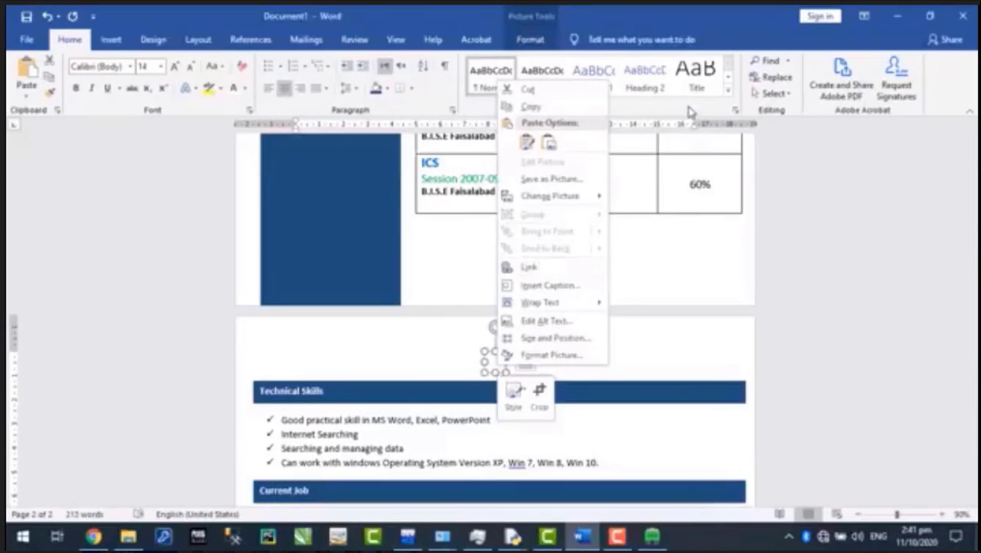
left_click(687, 114)
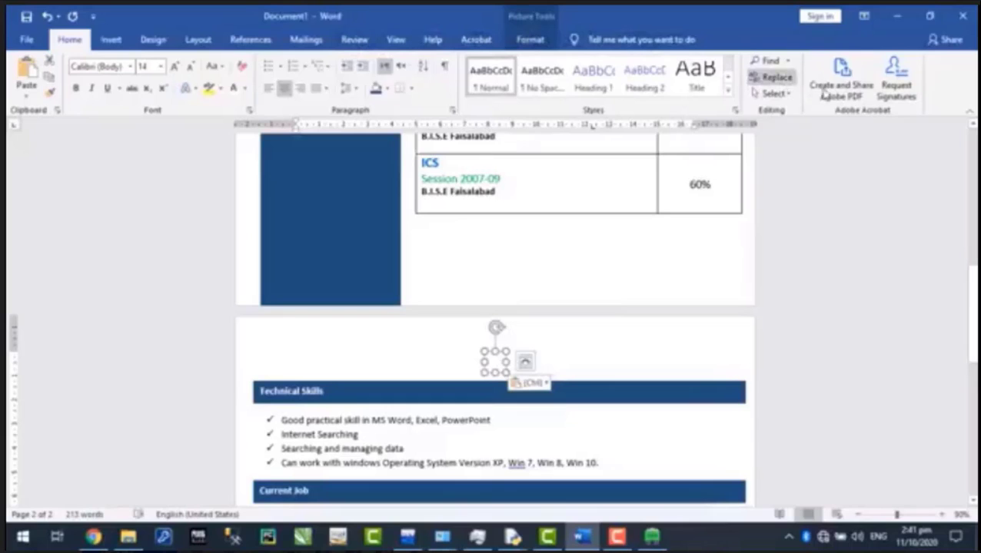
left_click(513, 41)
left_click(650, 77)
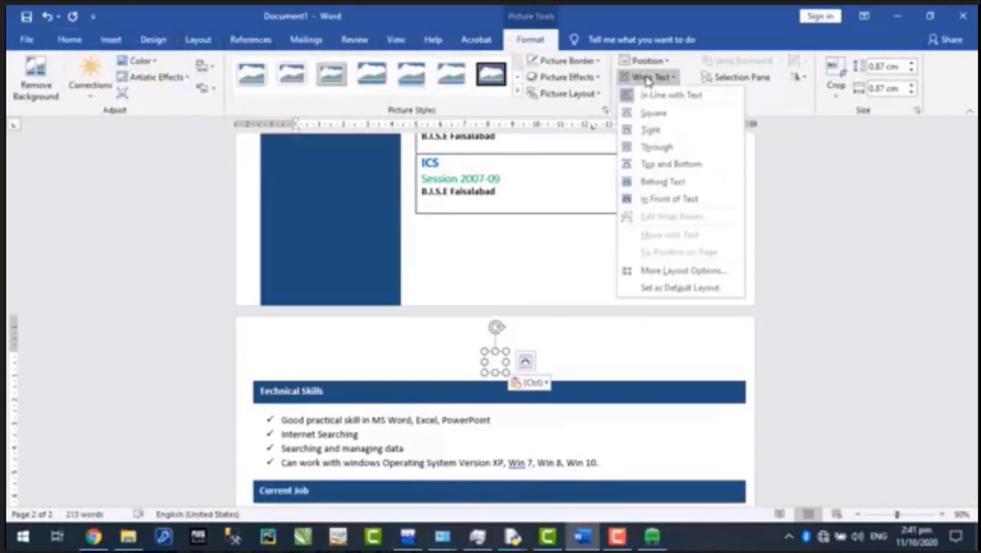
left_click(648, 199)
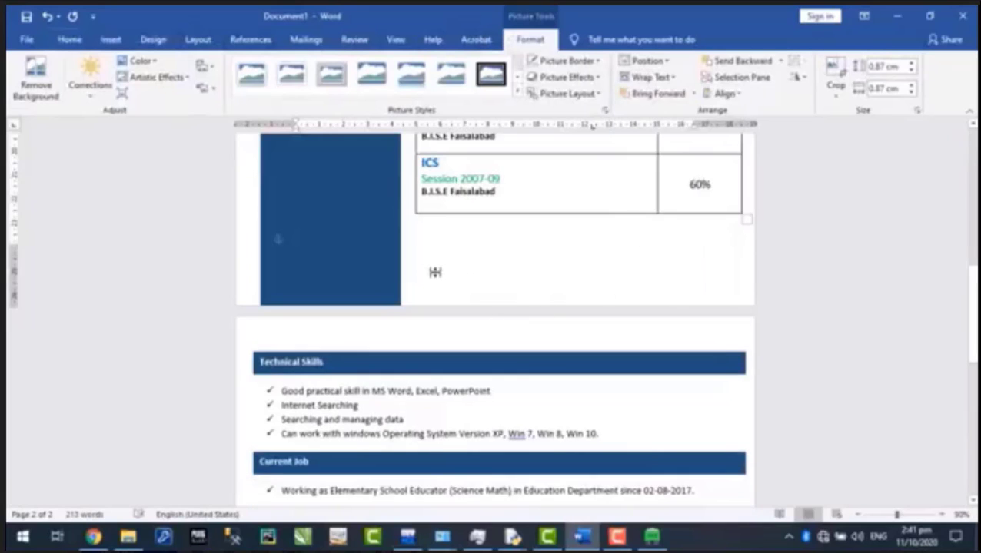
Move the envelope to the INFO bar's right end, enlarge it to 1.54 cm square and centre it.
scroll(435, 273, "up", 2)
scroll(436, 274, "up", 3)
scroll(437, 273, "up", 3)
scroll(437, 273, "up", 3)
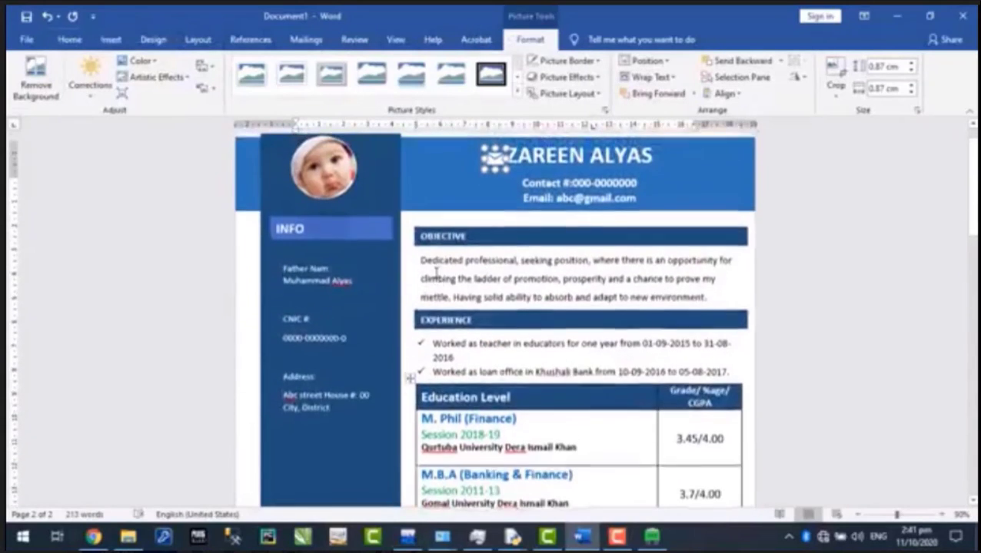
scroll(438, 275, "up", 1)
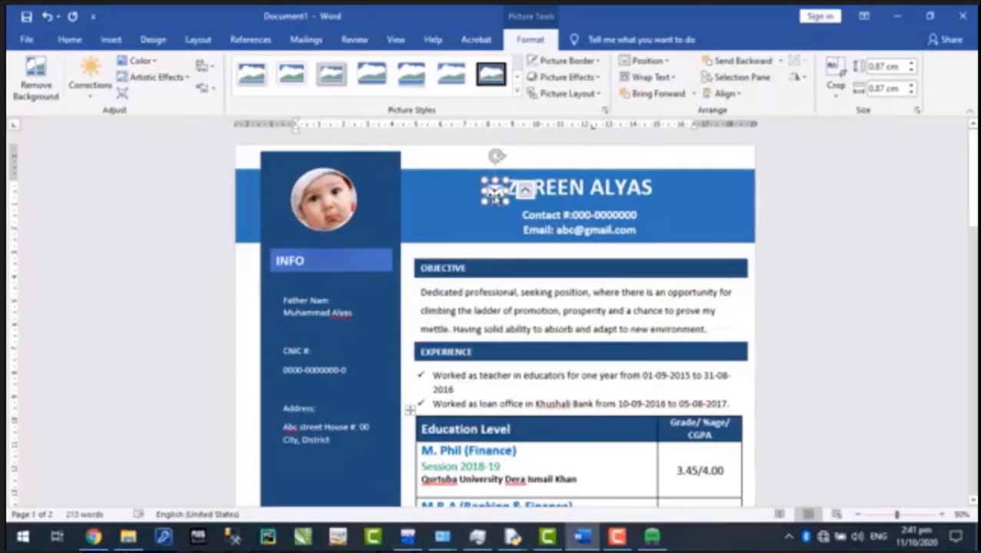
left_click_drag(496, 196, 373, 260)
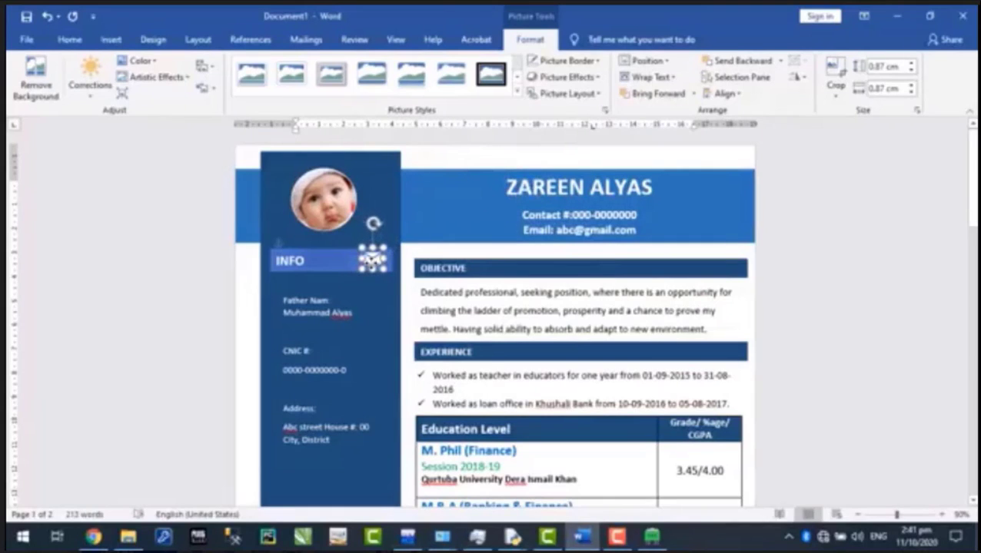
left_click_drag(372, 260, 373, 263)
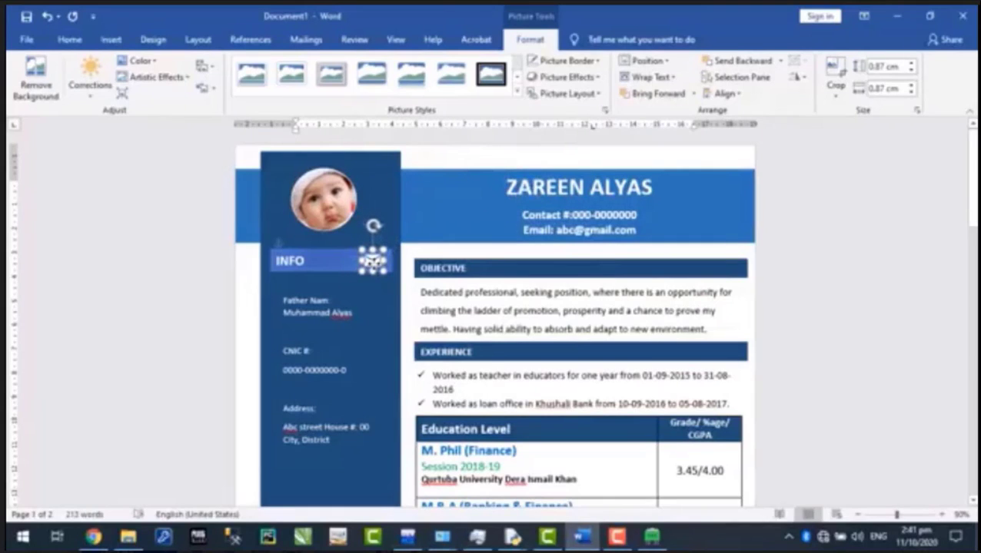
left_click(397, 298)
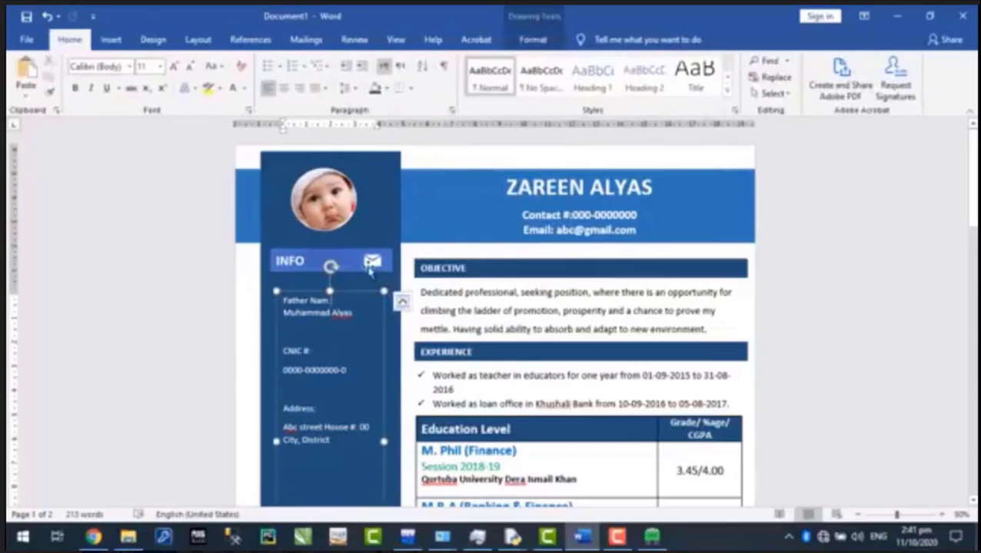
left_click(373, 261)
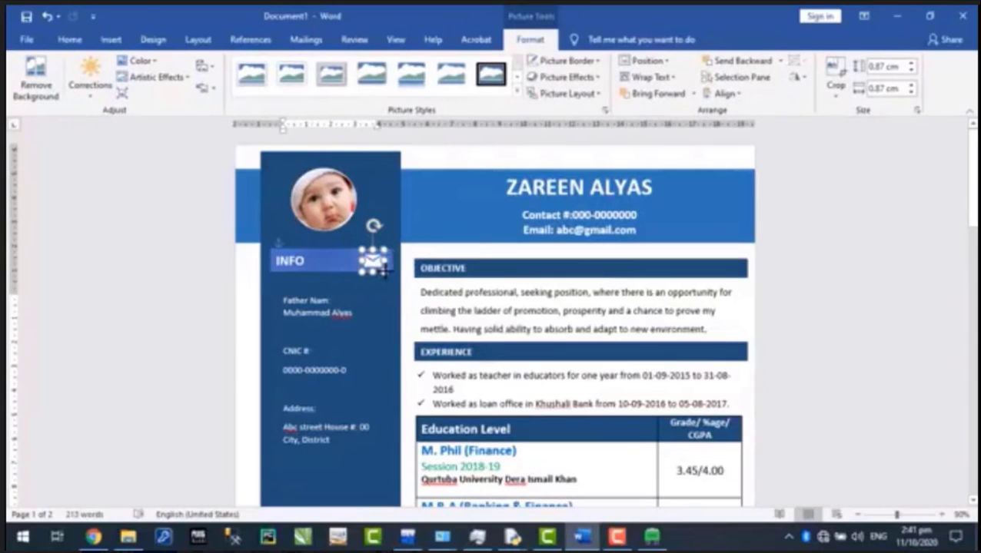
left_click_drag(384, 273, 389, 279)
key("Up")
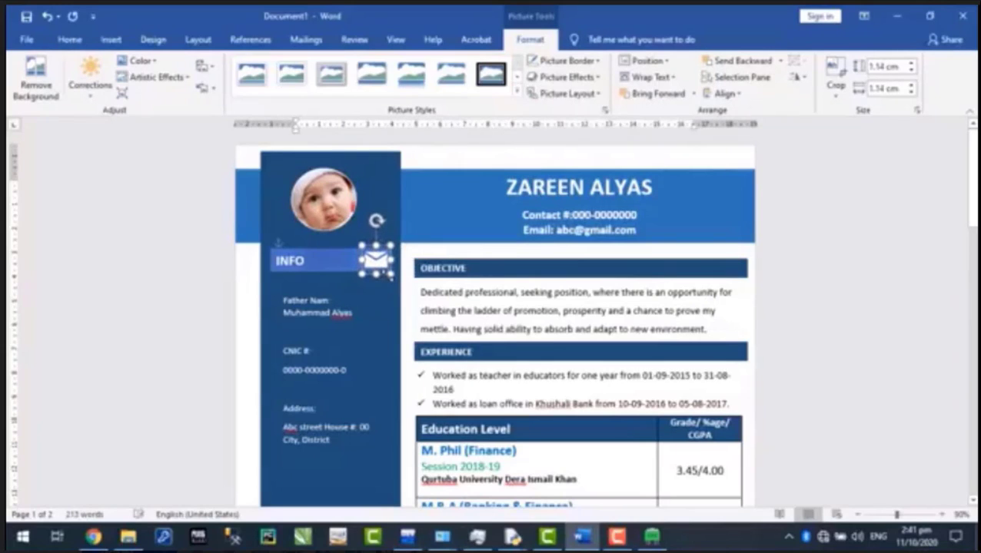
Deselect the icon and scroll down to the Reference bar and table on page 2.
left_click(389, 282)
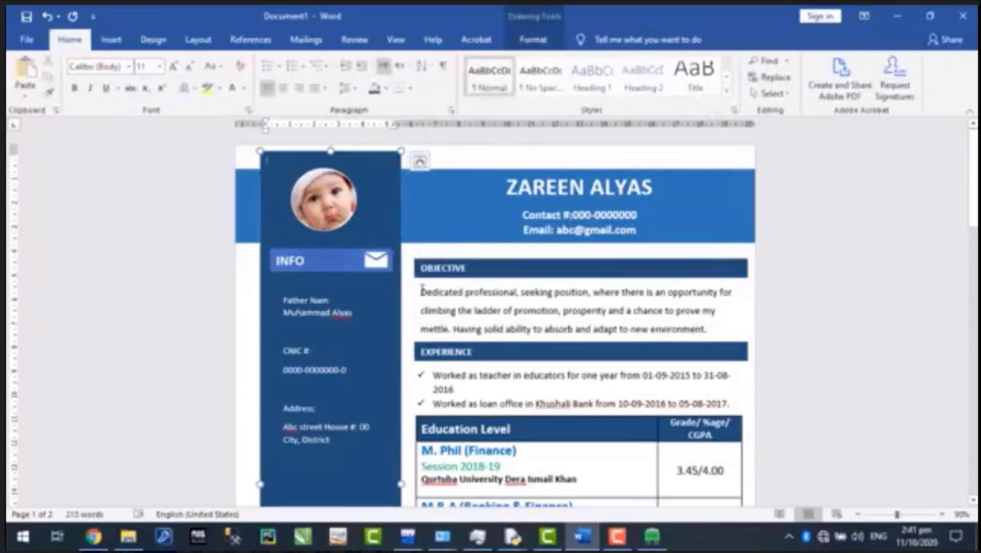
mouse_move(973, 211)
left_mouse_down()
mouse_move(974, 348)
mouse_move(973, 205)
left_mouse_up()
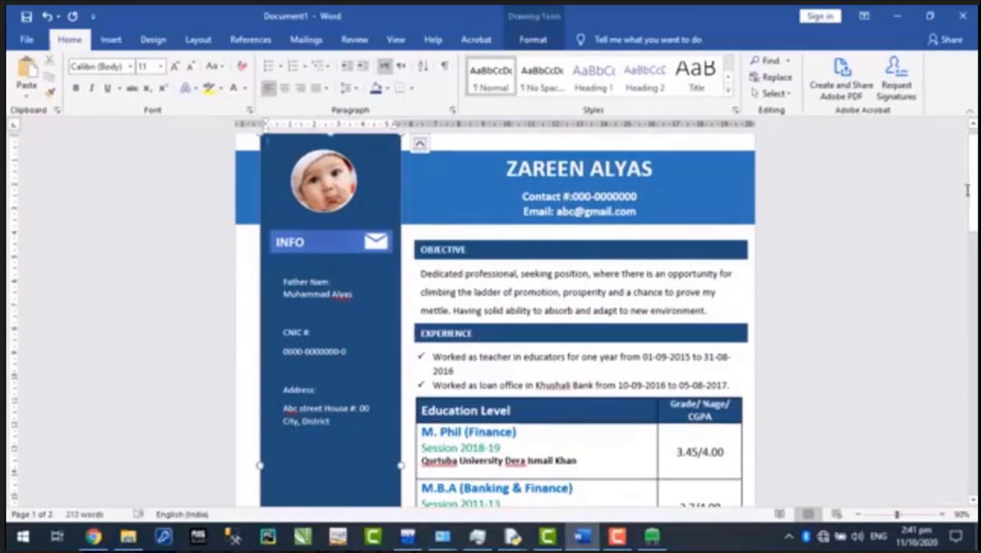
left_click_drag(973, 189, 973, 327)
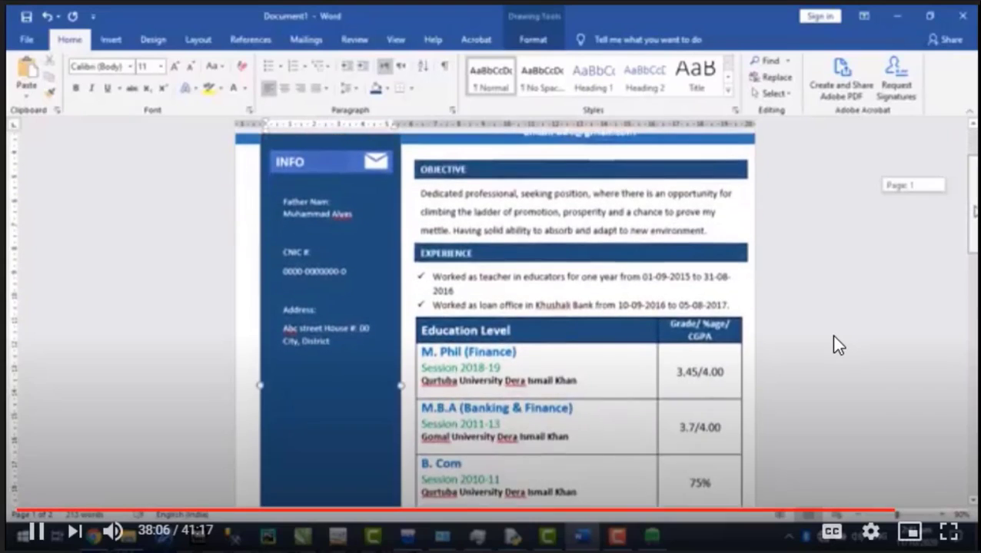
scroll(840, 336, "down", 3)
scroll(849, 335, "down", 1)
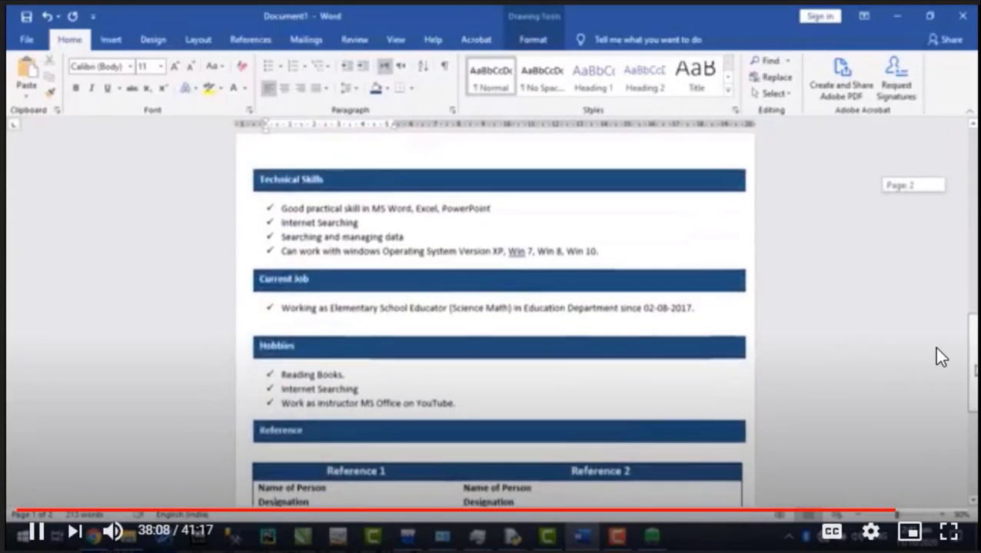
scroll(933, 348, "down", 2)
scroll(950, 328, "down", 3)
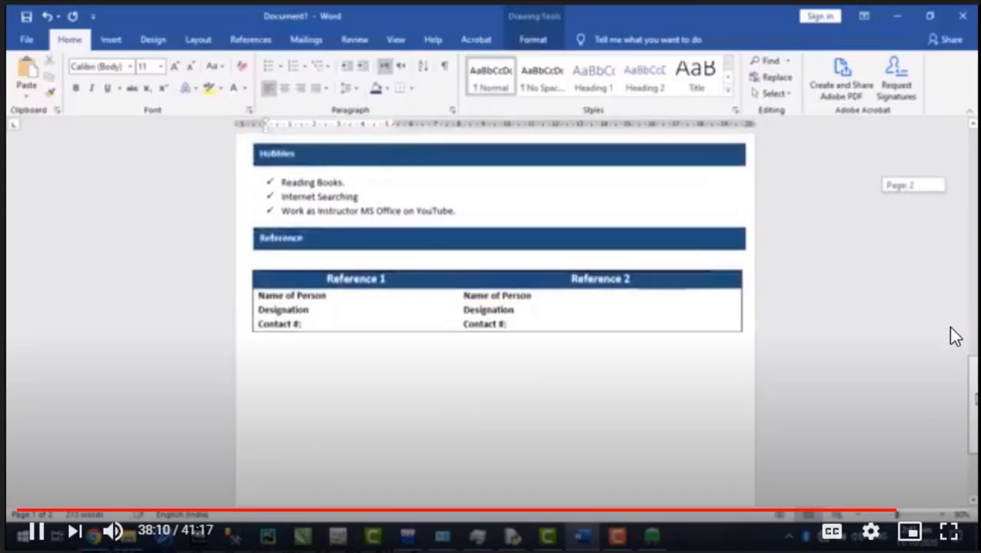
scroll(950, 327, "up", 3)
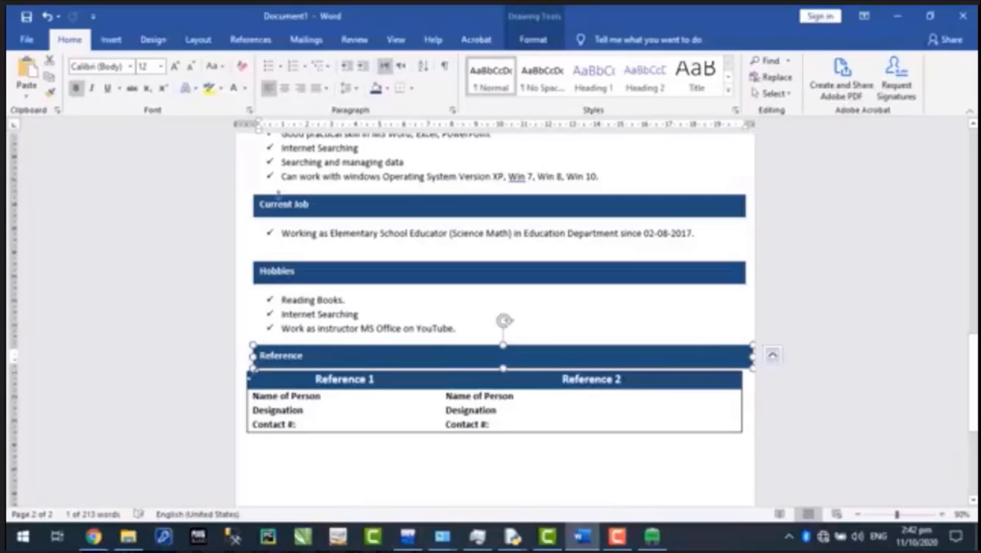
Widen the two-column Reference table so its edges line up with the Reference heading bar.
left_click(245, 375)
left_click_drag(247, 383, 254, 382)
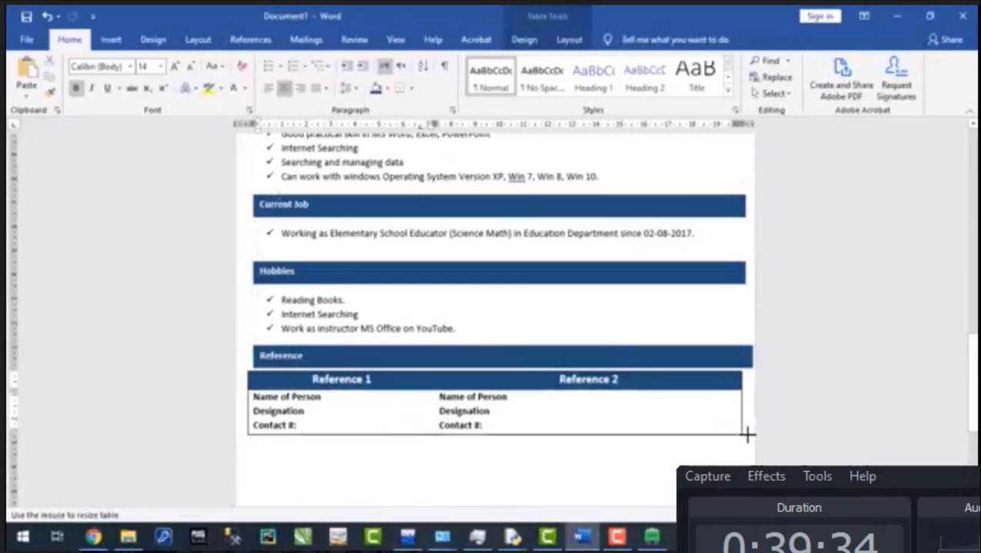
left_click_drag(746, 434, 753, 433)
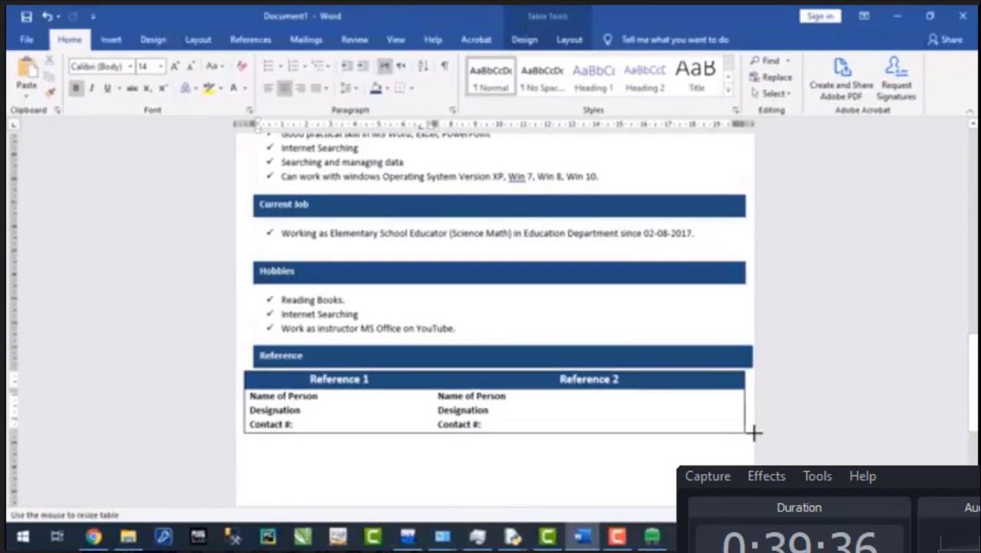